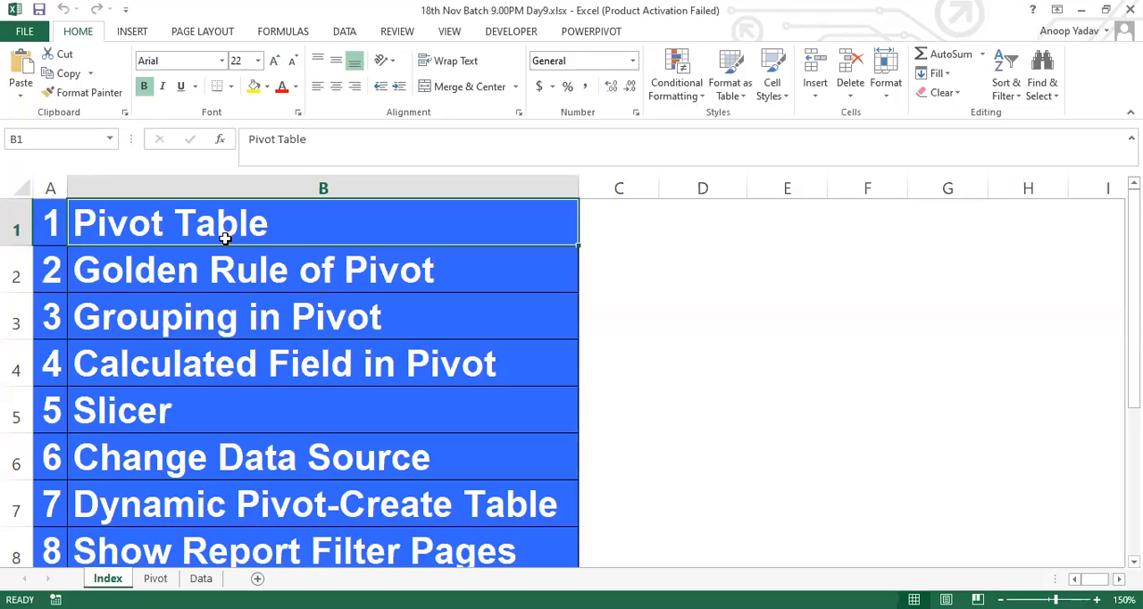
Step: On the Pivot sheet, enter the heading "Pivot Table" in A1 and fit column A's width to its contents
left_click(156, 579)
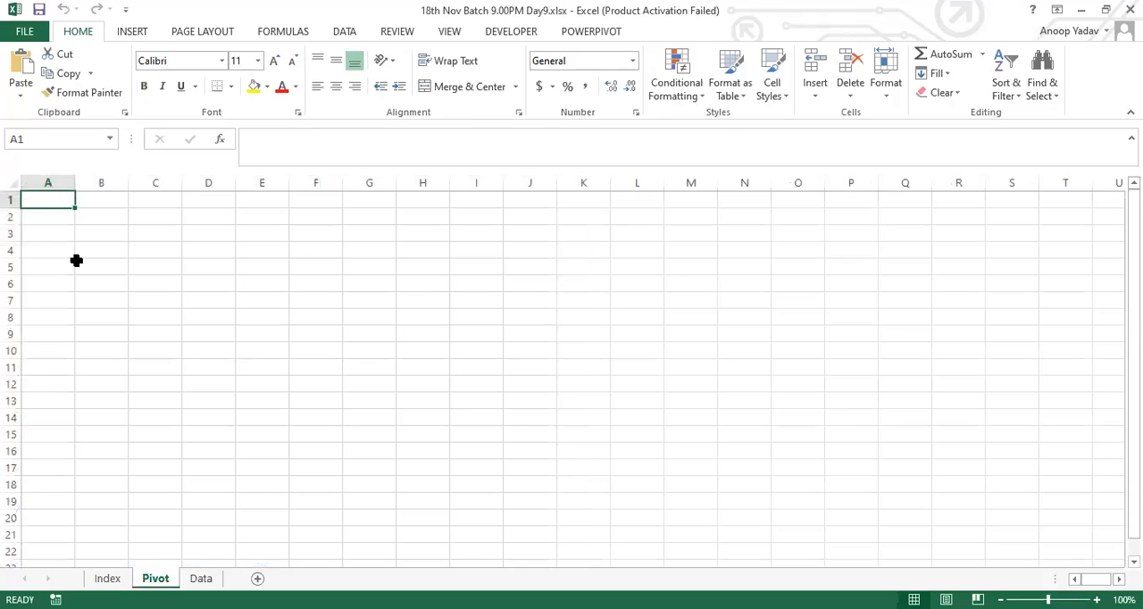
type("Pivot")
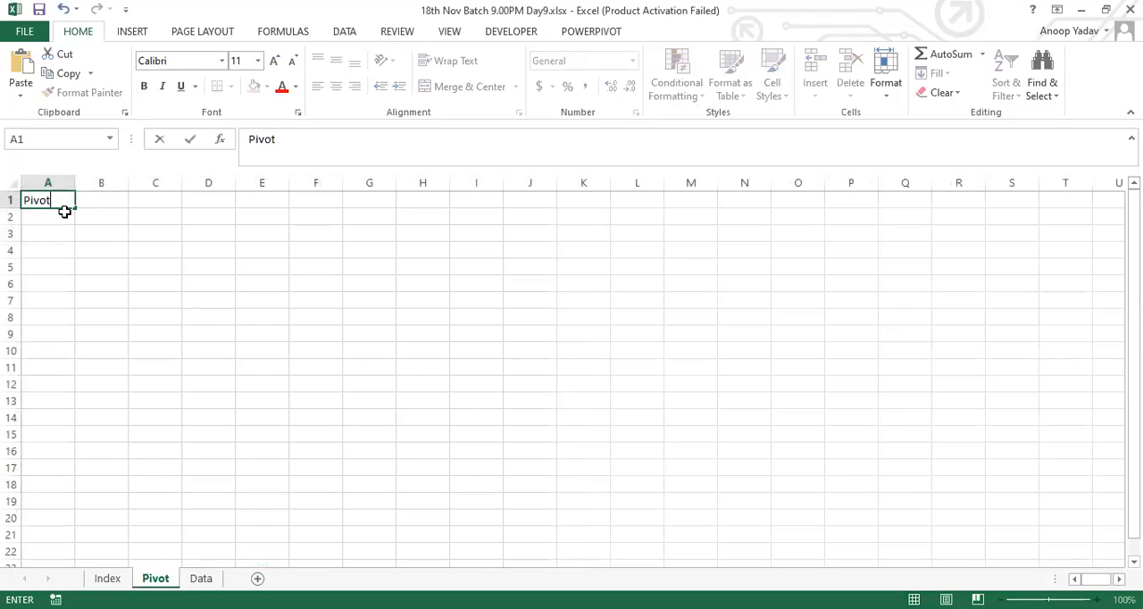
type(" Table")
key("Return")
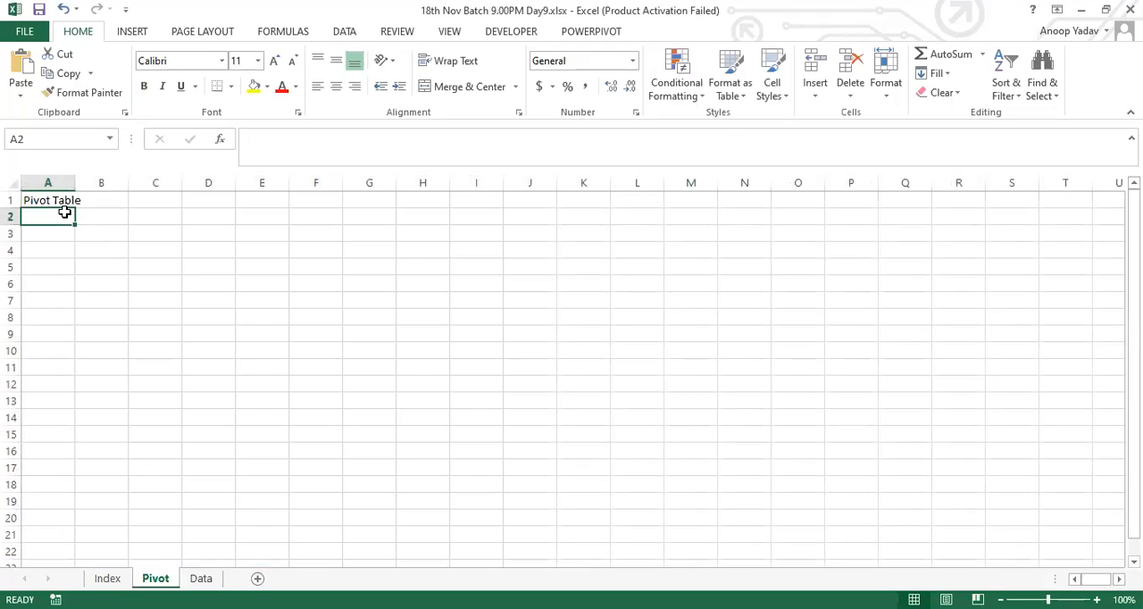
double_click(74, 183)
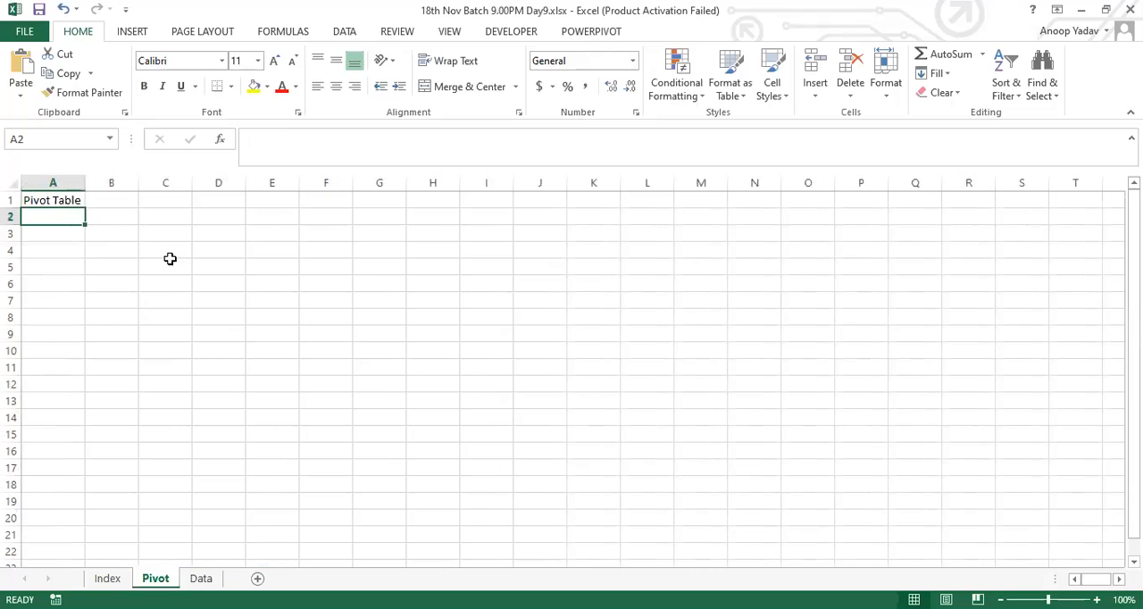
Step: Add the first list item with number 1 in A2 and "Data Duplicates Remove" in B2
type("1")
key("Tab")
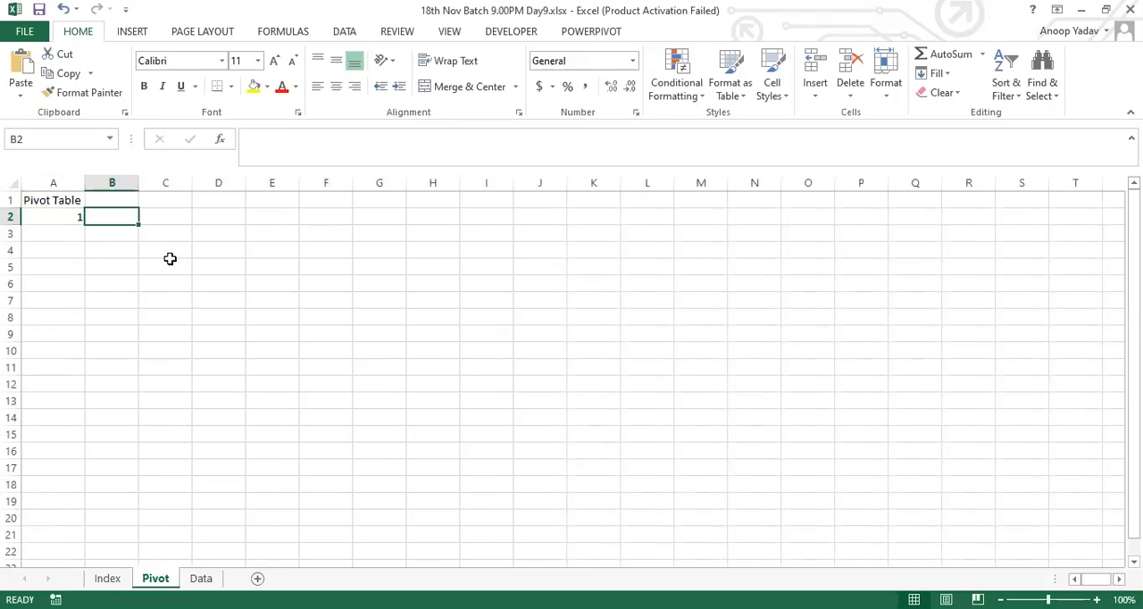
type("Data")
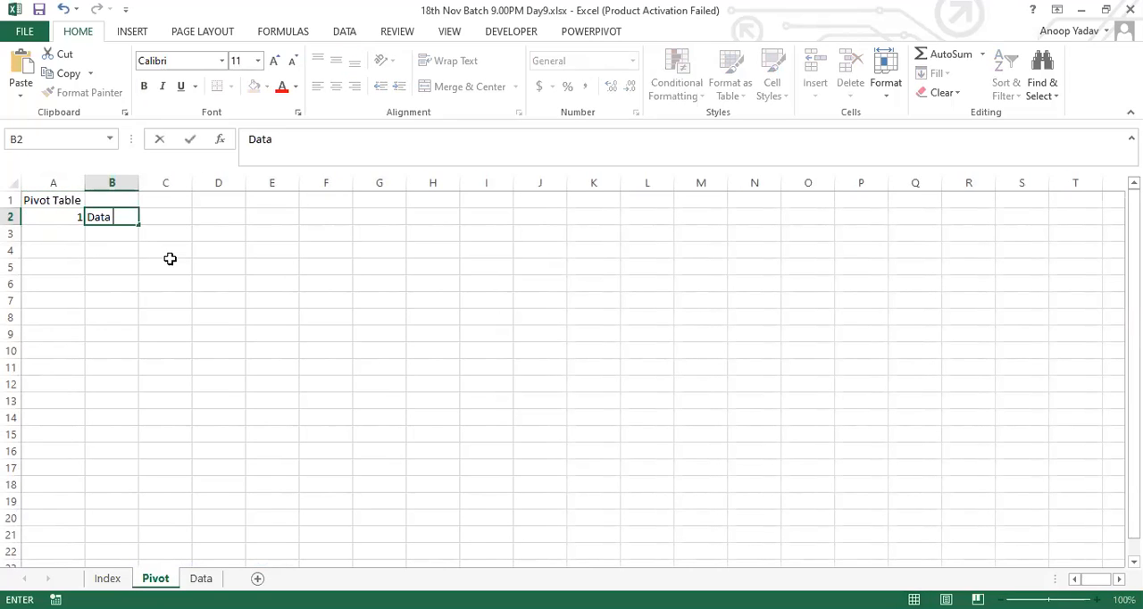
type(" Duplicae")
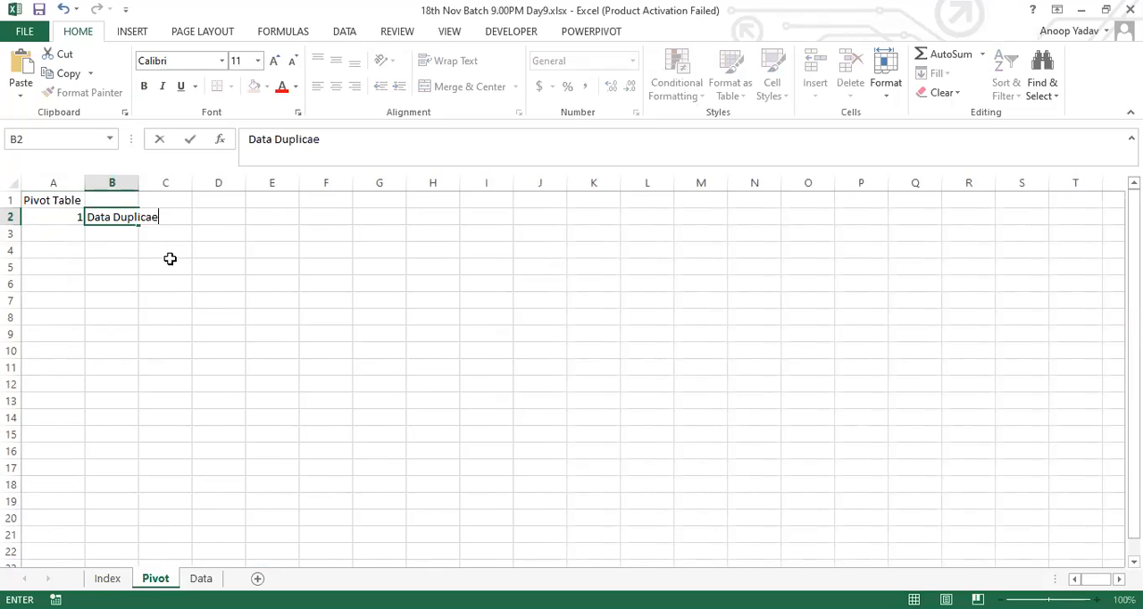
key("BackSpace")
type("tes Remove")
key("Return")
Step: Add the second list item with 2 in A3 and "Data Summarize" in B3, and fit column B's width to its contents
type("2")
key("Tab")
type("Data")
key("BackSpace")
type("Summarize")
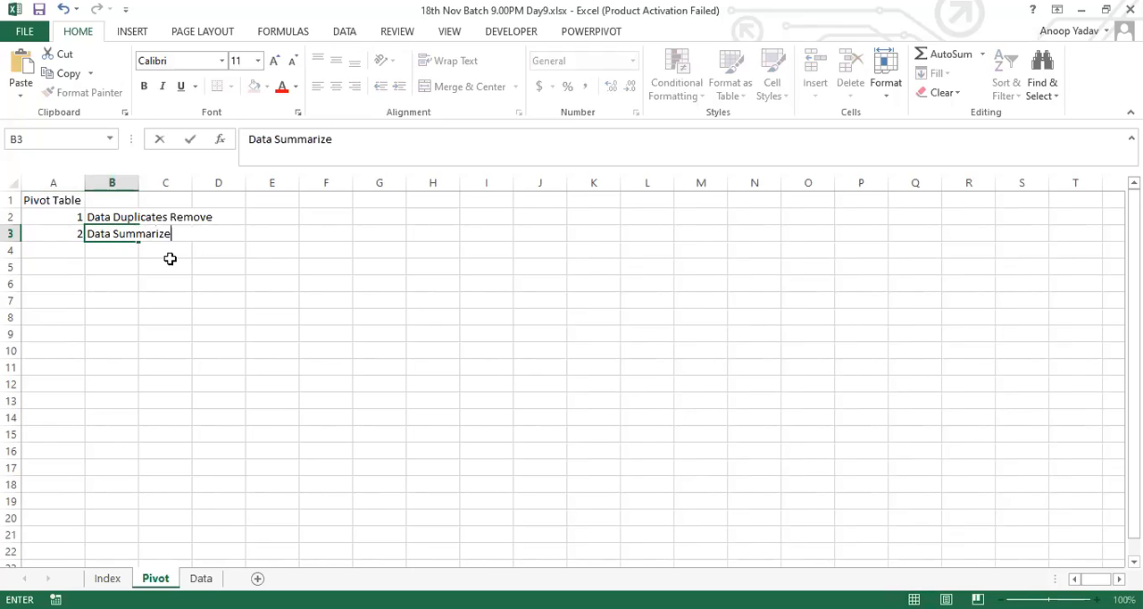
key("Return")
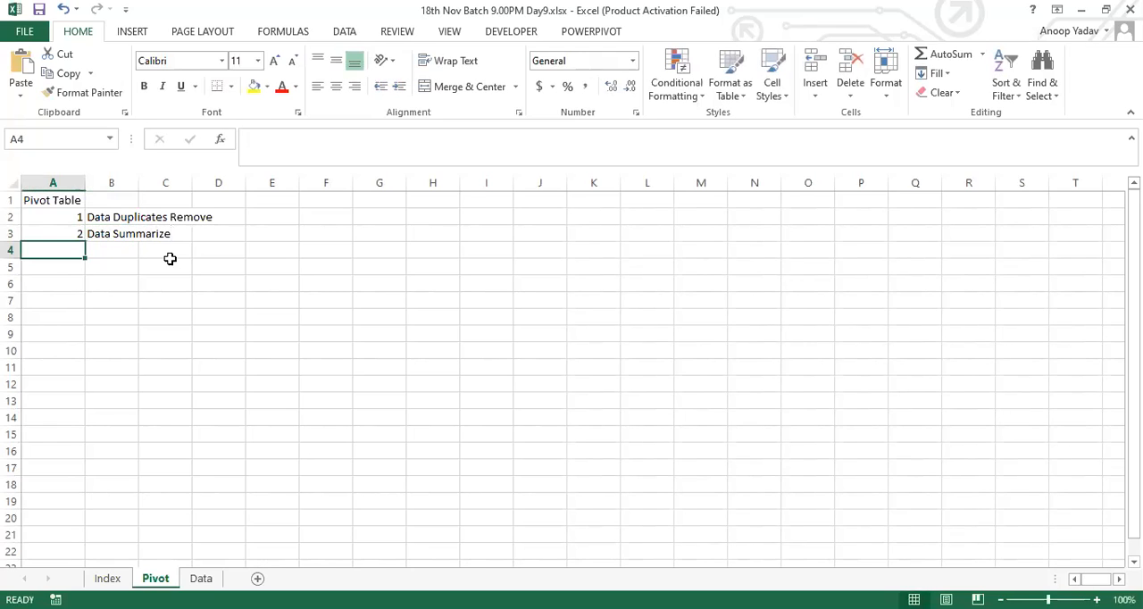
double_click(140, 183)
left_click_drag(79, 219, 158, 219)
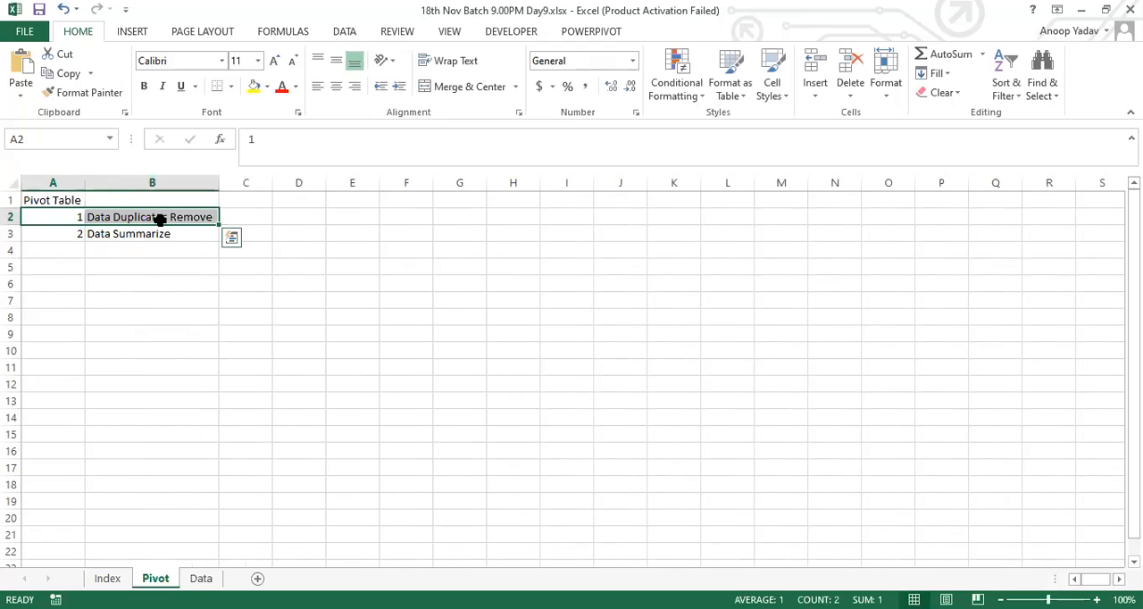
left_click(243, 301)
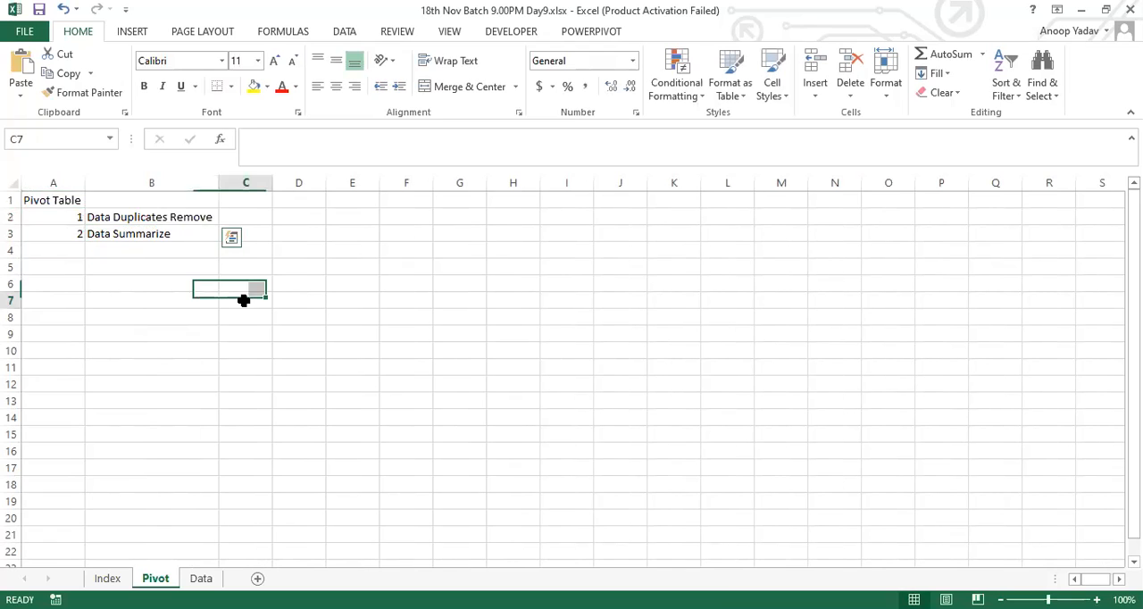
left_click(347, 33)
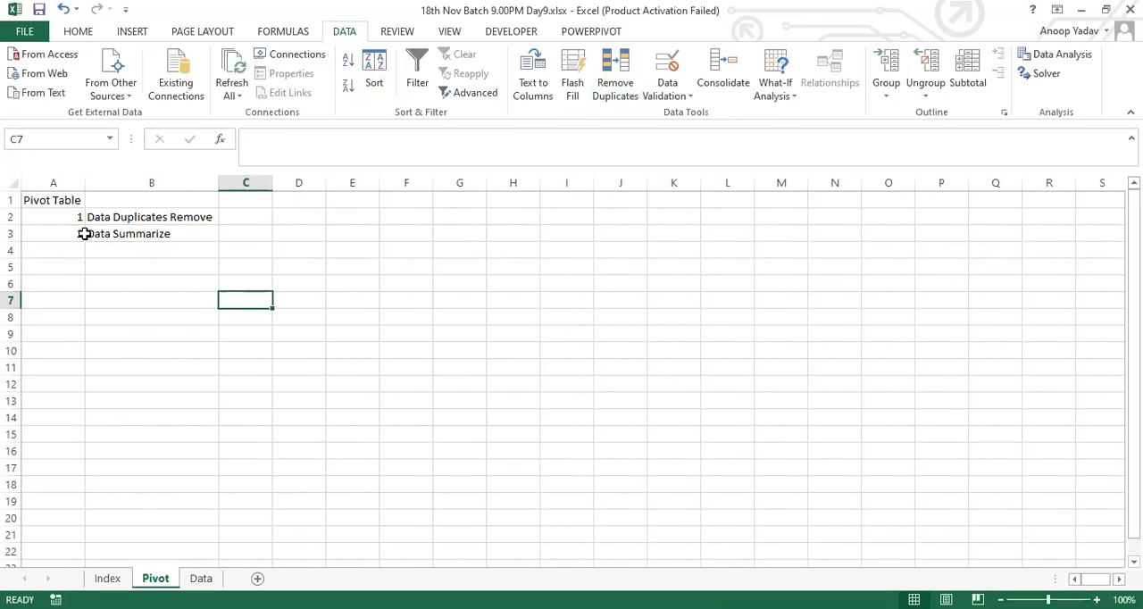
left_click_drag(74, 233, 162, 233)
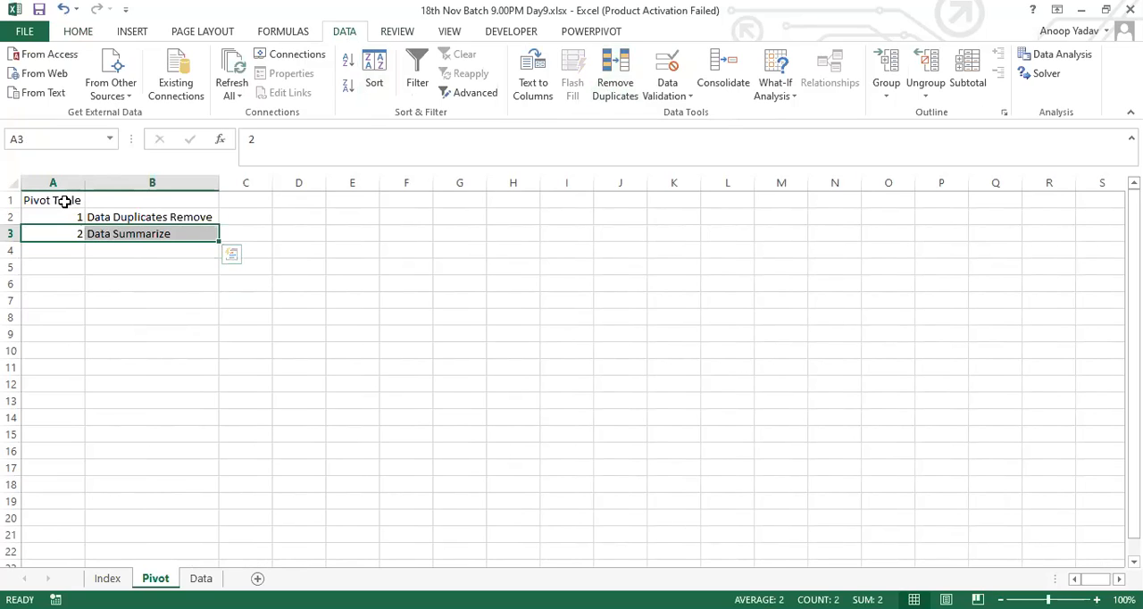
Step: Make the "Pivot Table" heading in A1 bold
left_click(64, 201)
key("ctrl+b")
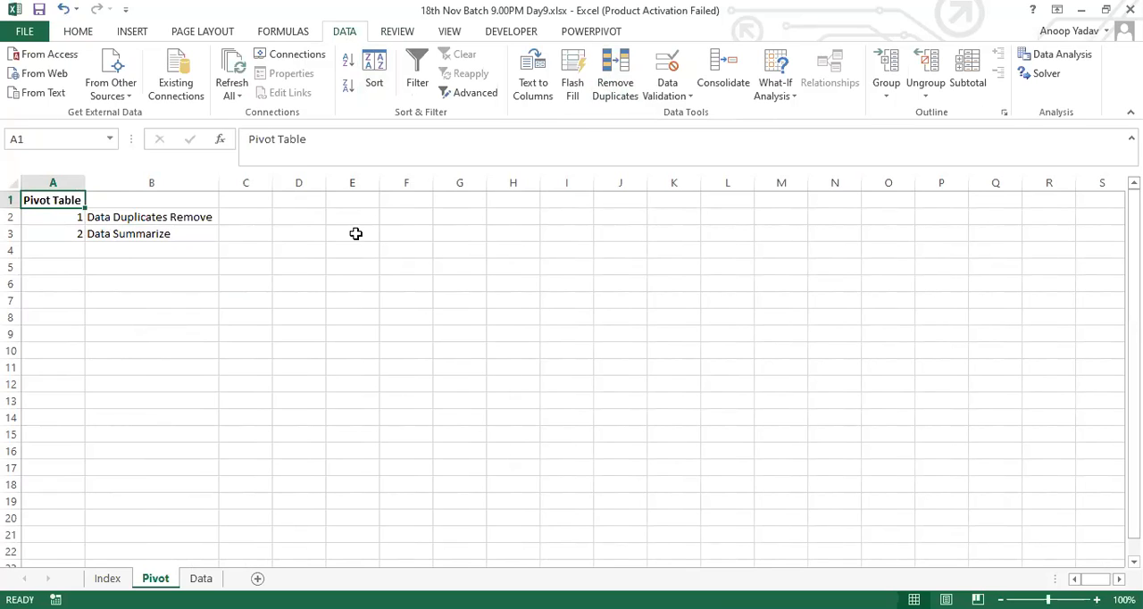
left_click(299, 217)
Step: Enter the shortcut text "ALT+D+P" in cell E1
left_click(353, 206)
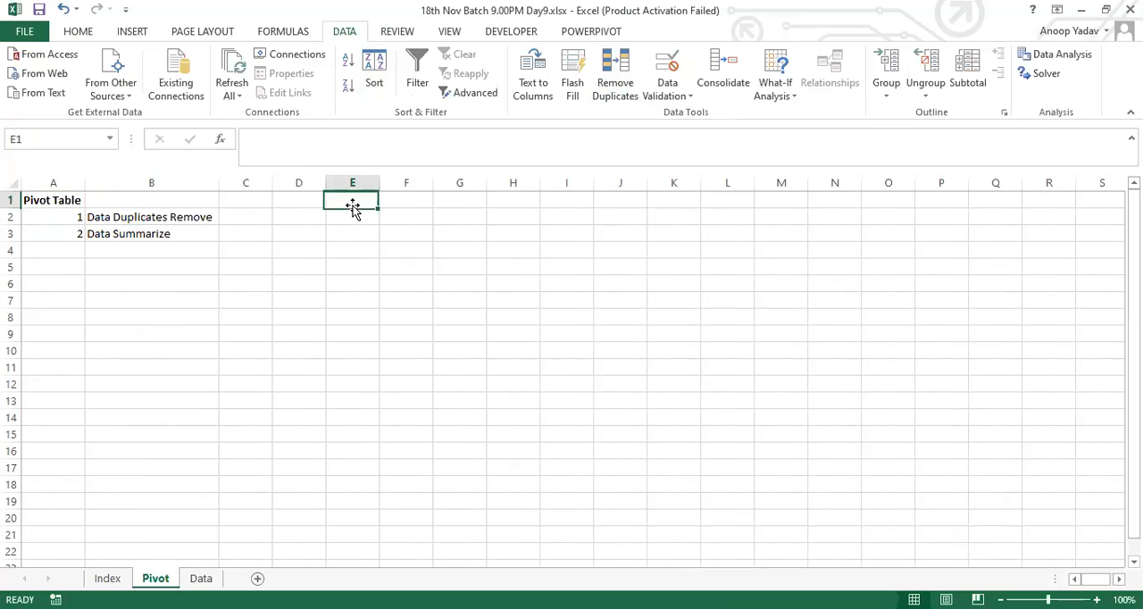
left_click(69, 32)
type("AL")
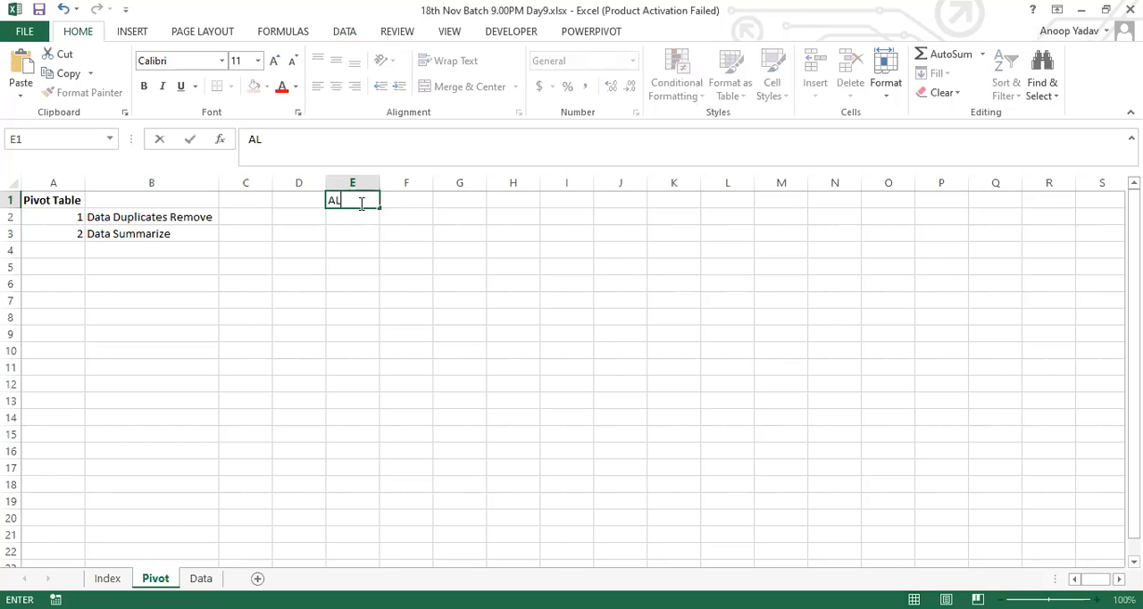
type("T+D+P")
key("ctrl+Return")
Step: Copy the E1 text to E3, extend it to "ALT+D+P+F", and fit column E's width to its contents
key("ctrl+c")
key("Down")
key("Down")
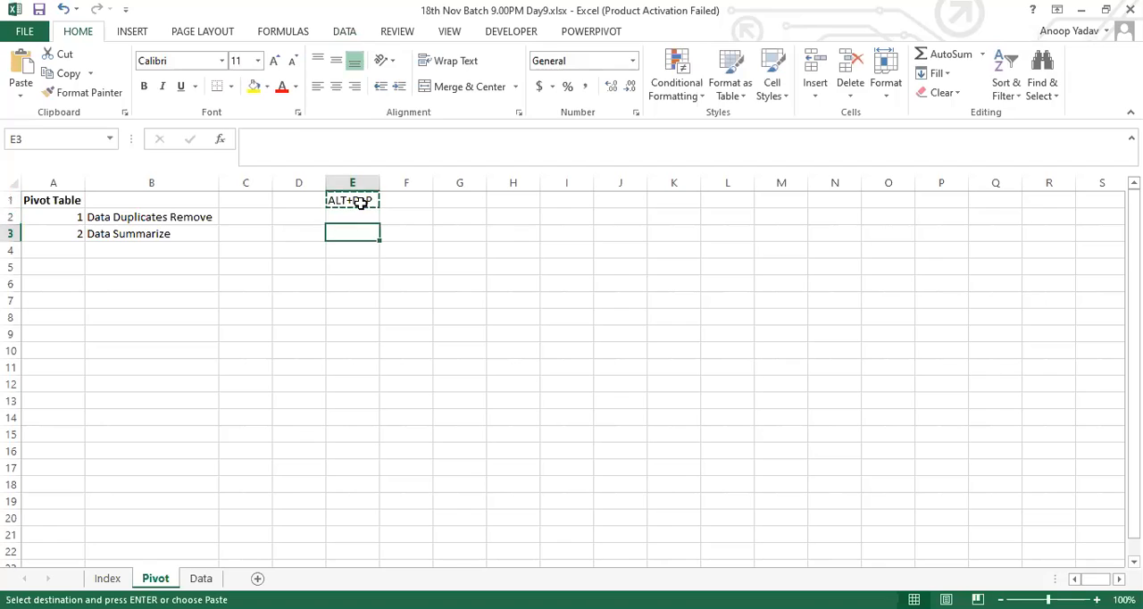
key("Return")
key("F2")
type("+F")
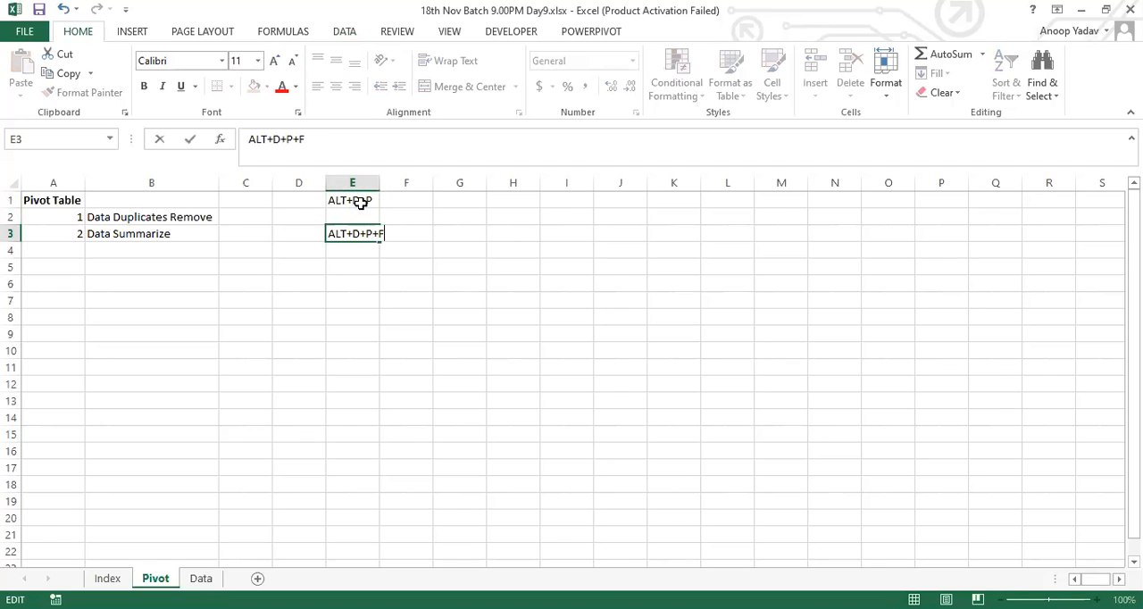
key("Return")
double_click(380, 182)
Step: Enter "New WS" in F1 beside the ALT+D+P shortcut
left_click(348, 210)
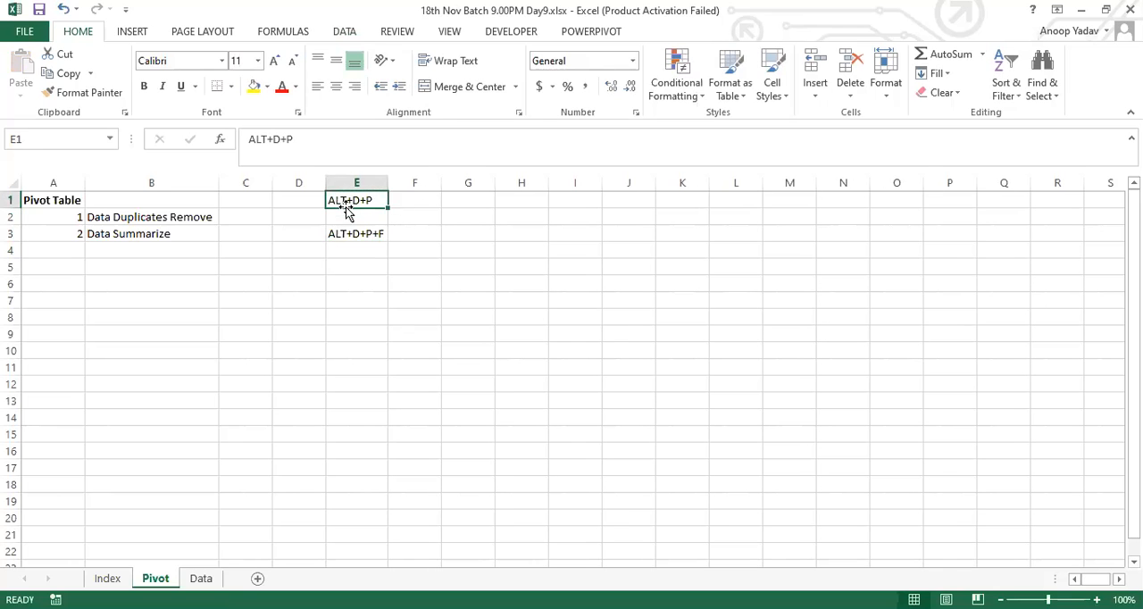
left_click(1096, 599)
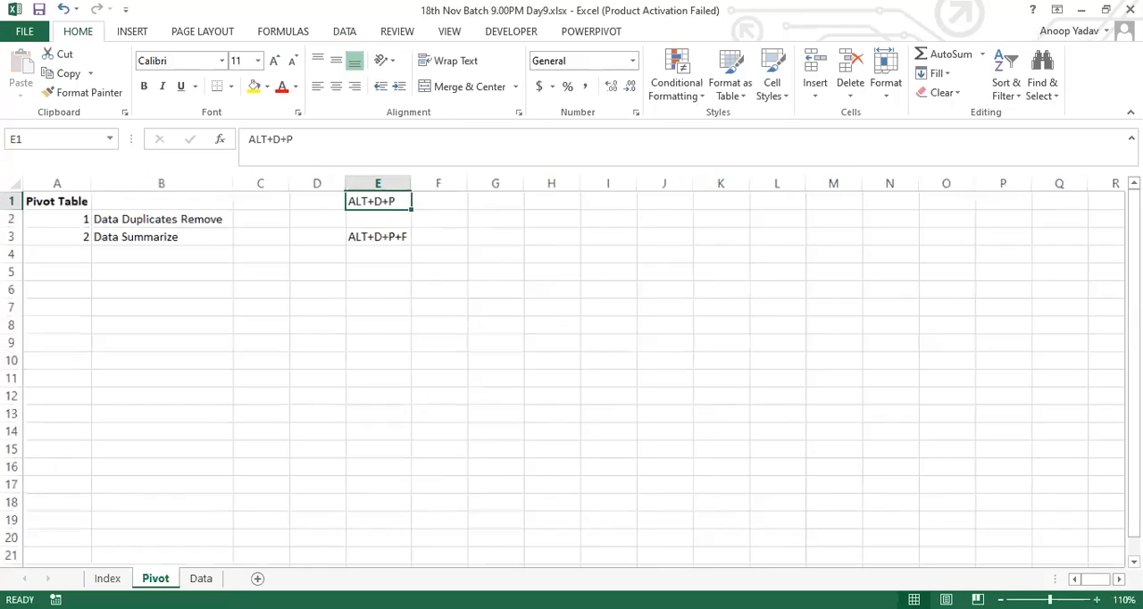
left_click(1096, 599)
left_click(1097, 599)
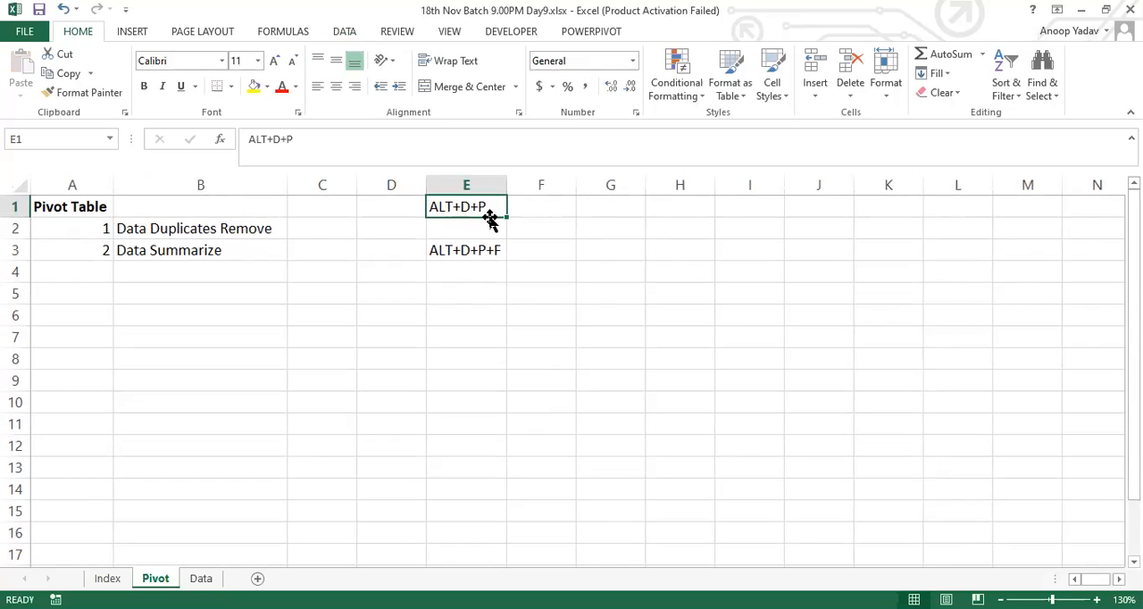
left_click(467, 249)
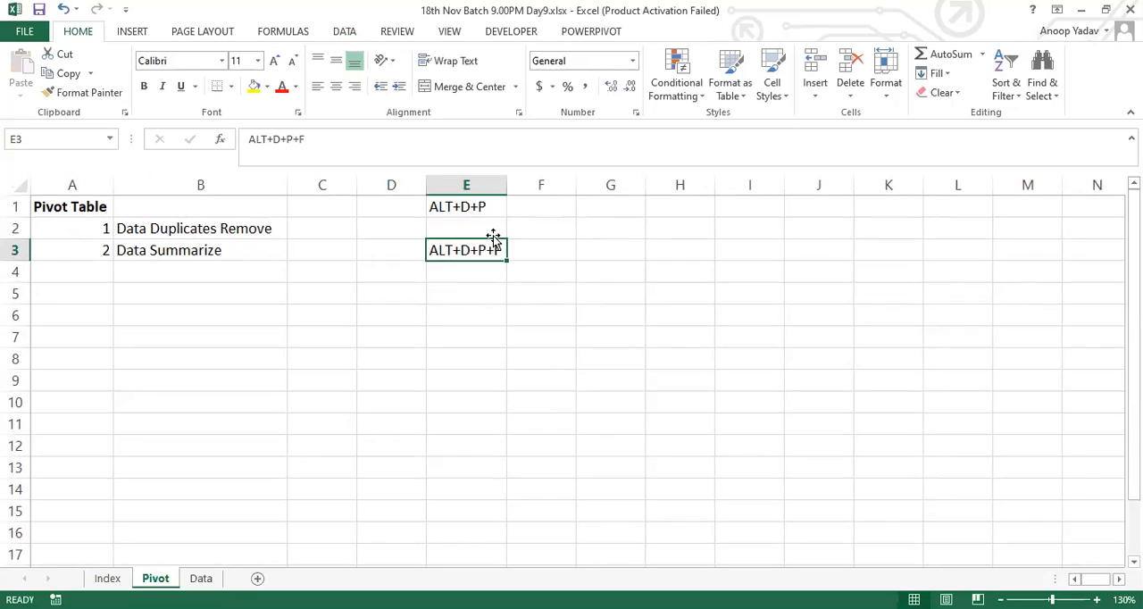
left_click(483, 207)
left_click(540, 208)
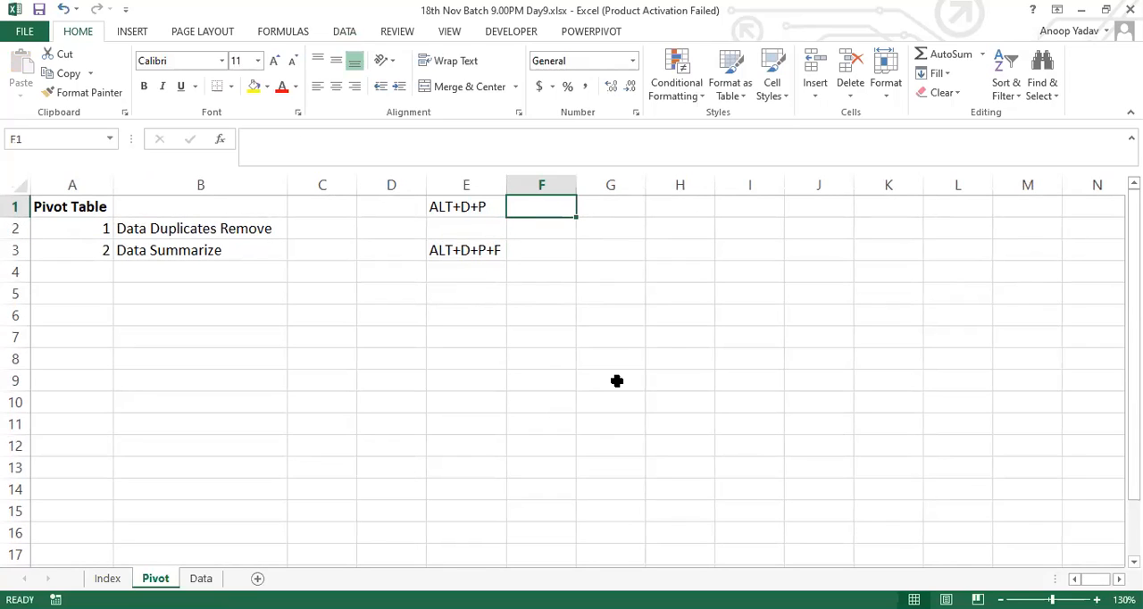
type("New WS")
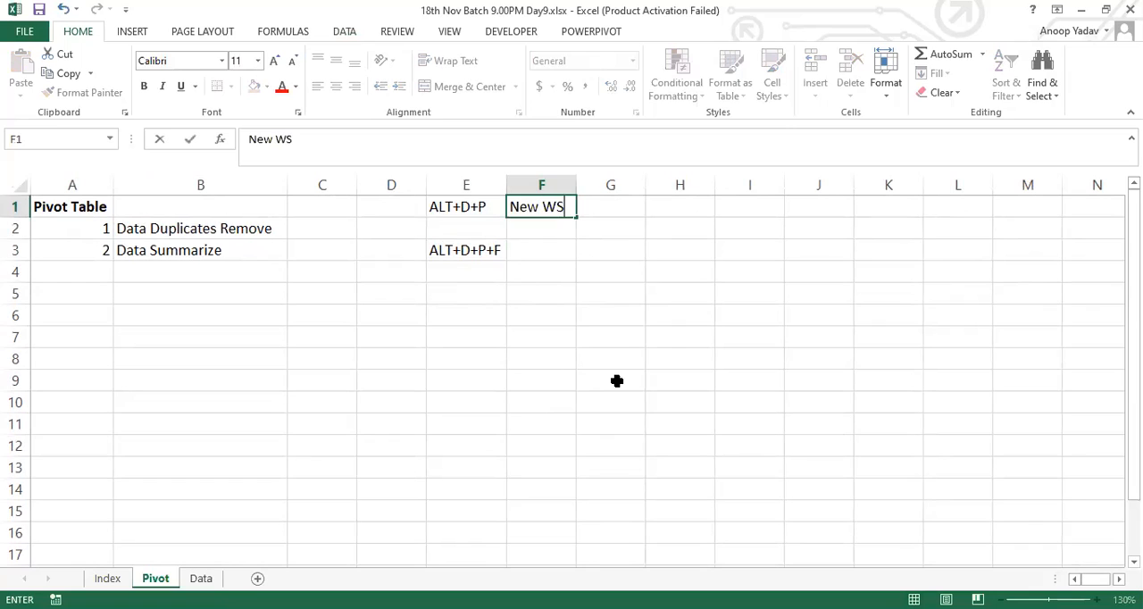
key("Return")
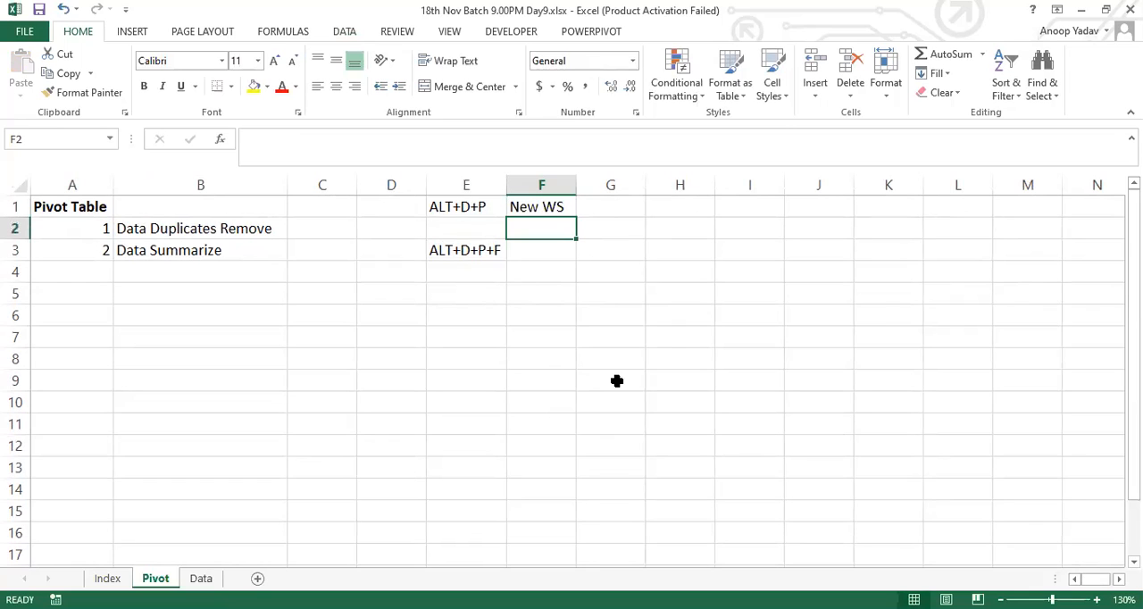
Step: Enter "Existing WS" in F2 and "New WS" in F3, with column F fitted to its contents
type("Existi")
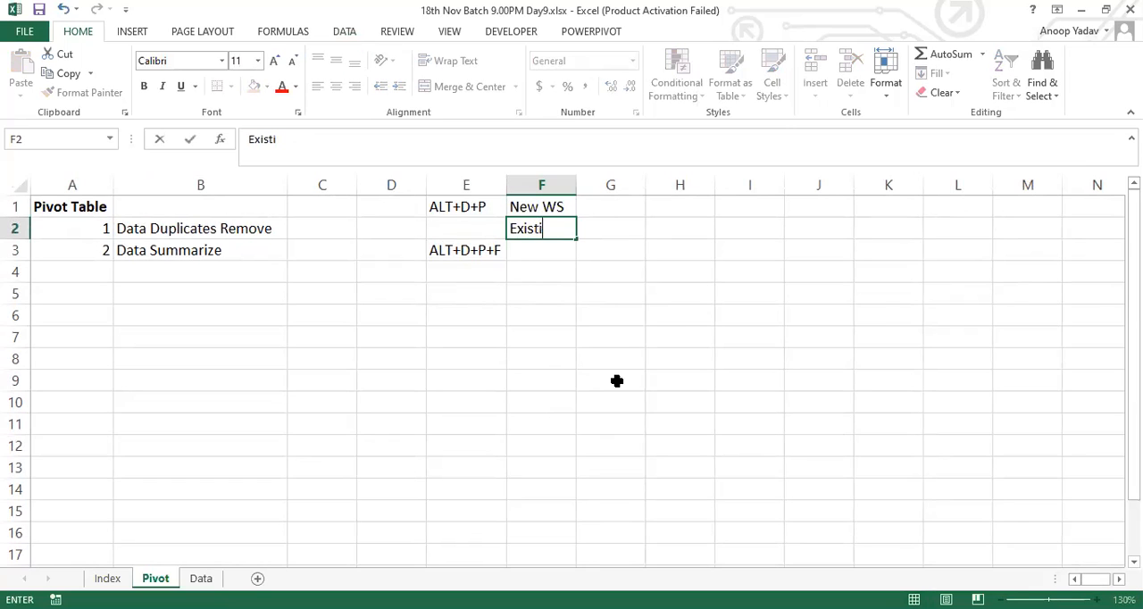
type("ng WS")
key("Return")
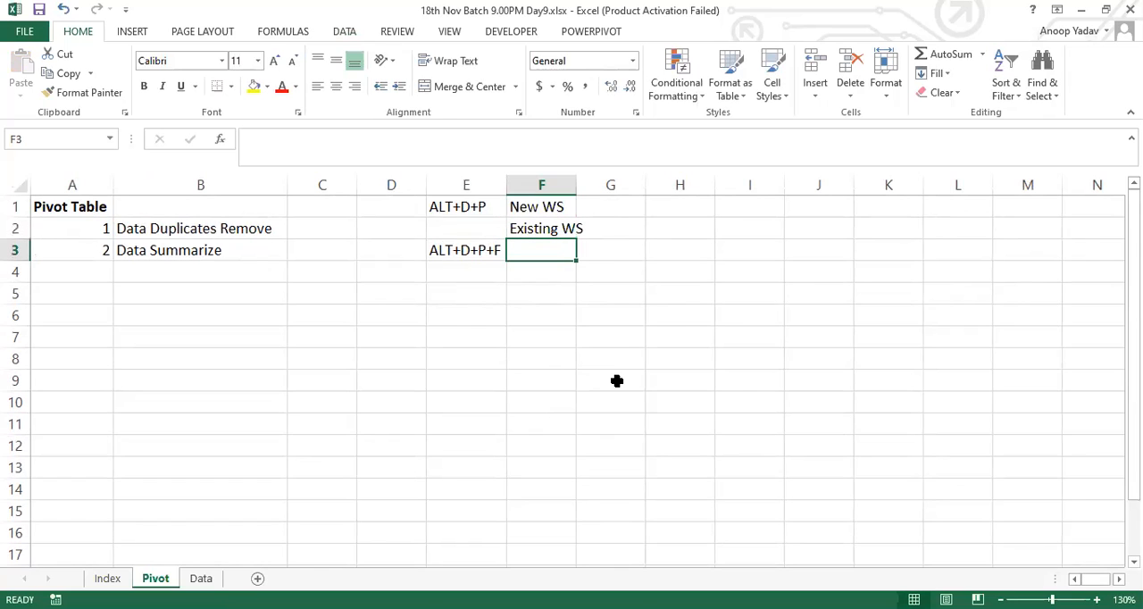
double_click(576, 181)
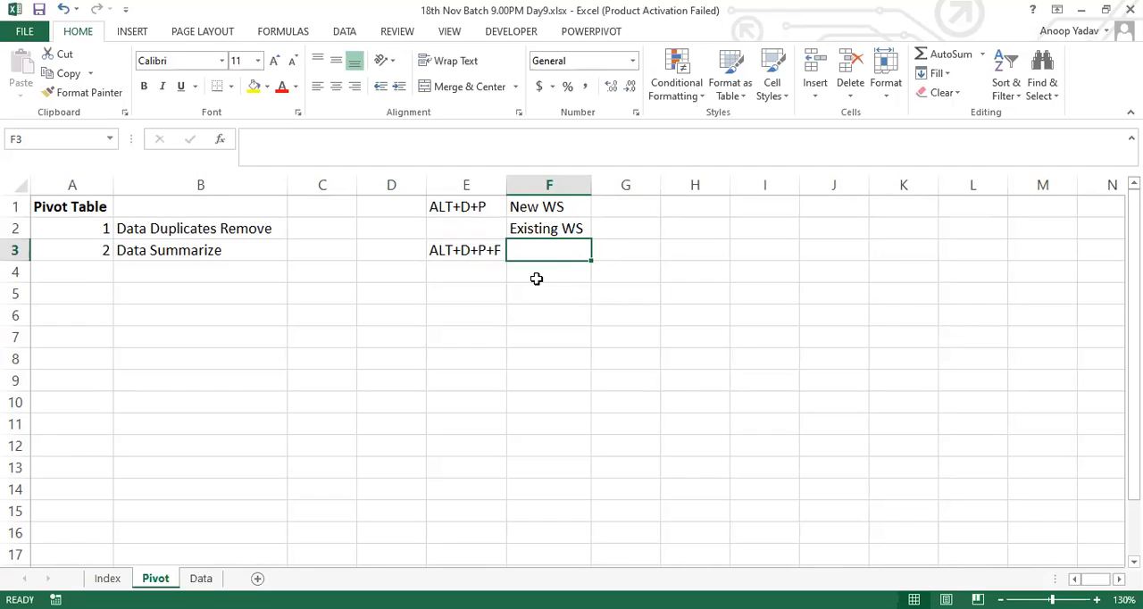
type("New WS")
key("Return")
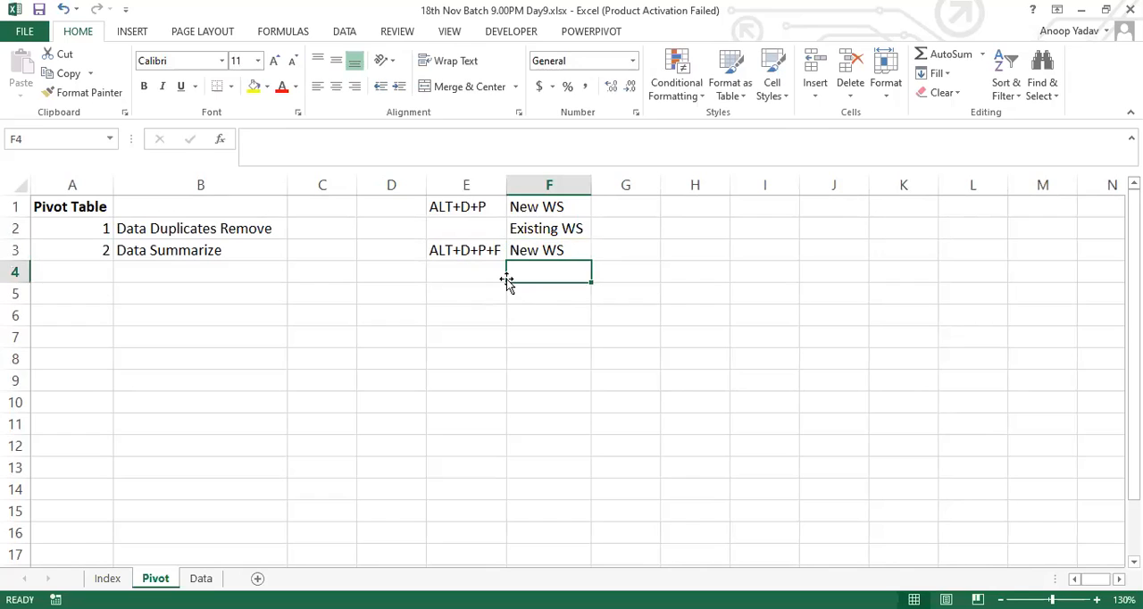
Step: Put a thick box border around the shortcut notes in E1:F3
left_click(464, 252)
left_click_drag(464, 252, 541, 200)
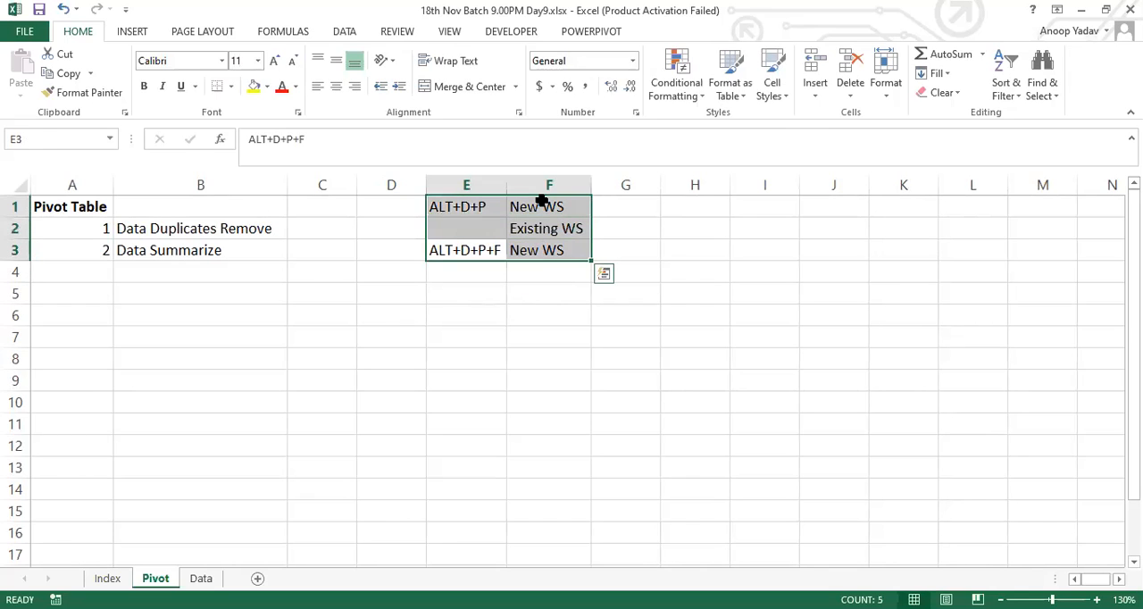
key("alt")
key("h")
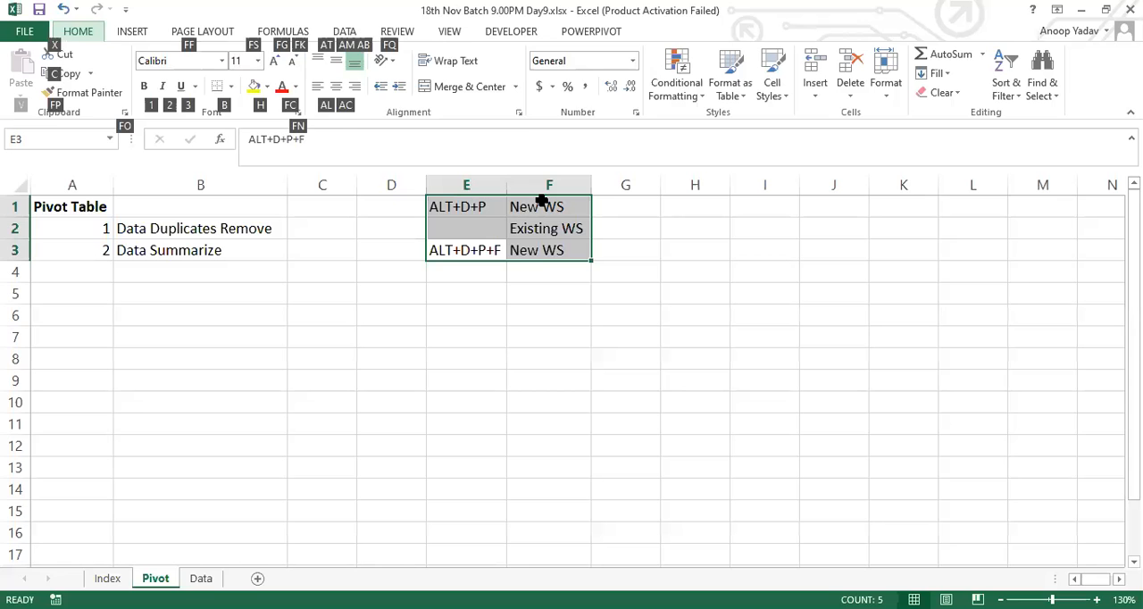
key("b")
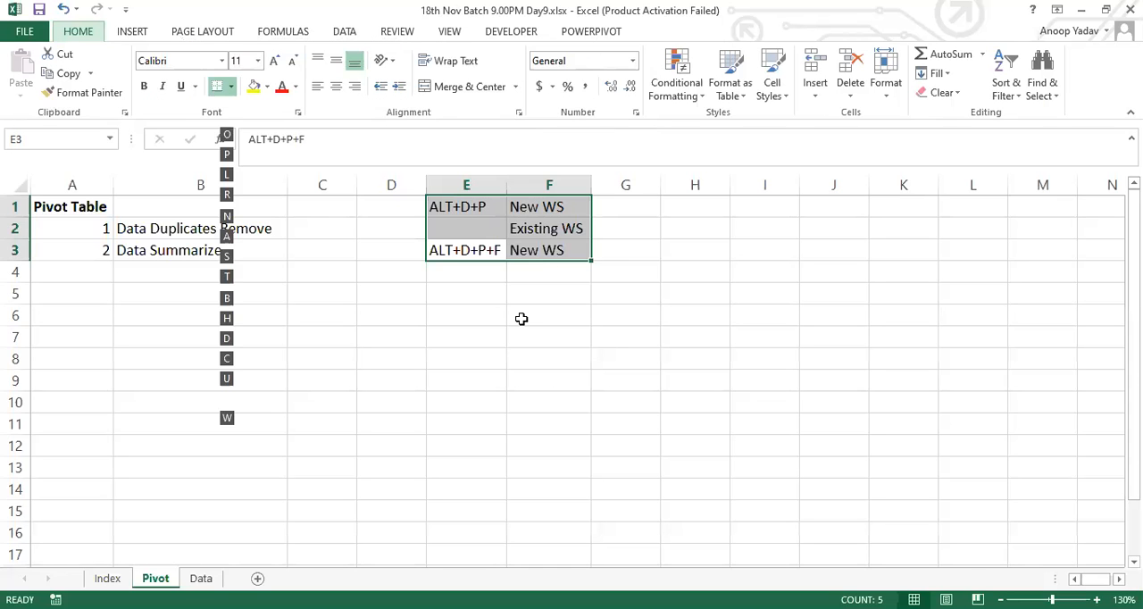
key("t")
left_click(536, 313)
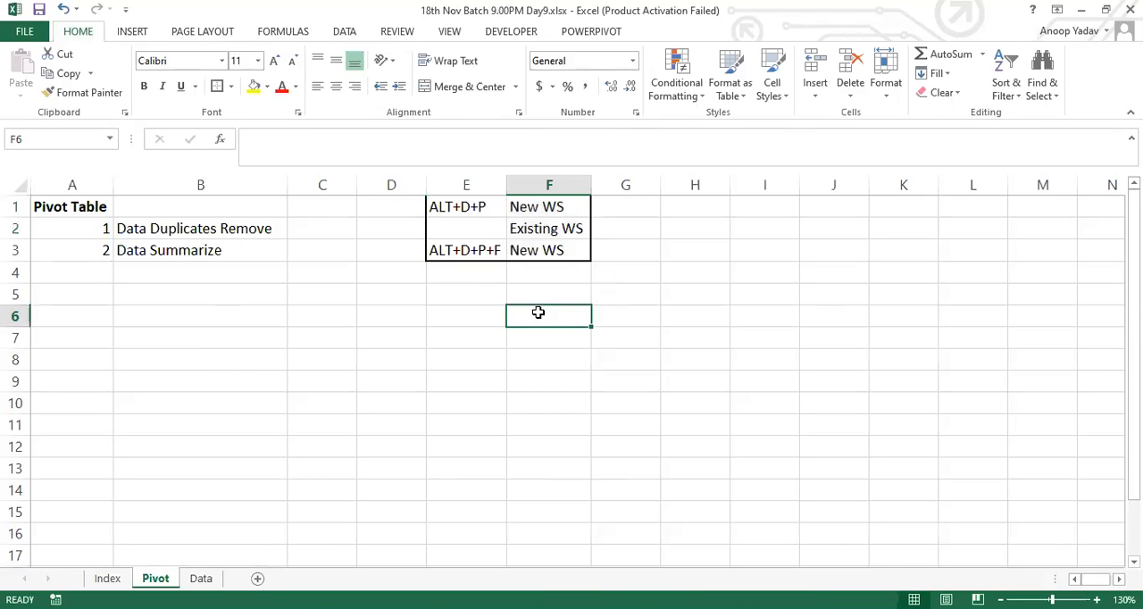
left_click(132, 33)
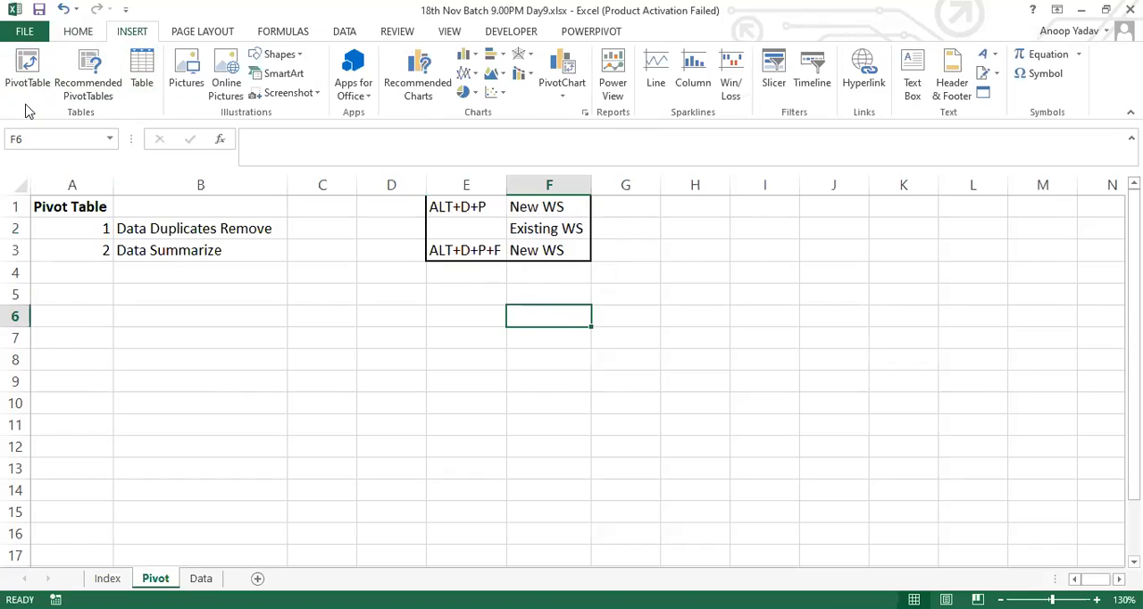
left_click(77, 35)
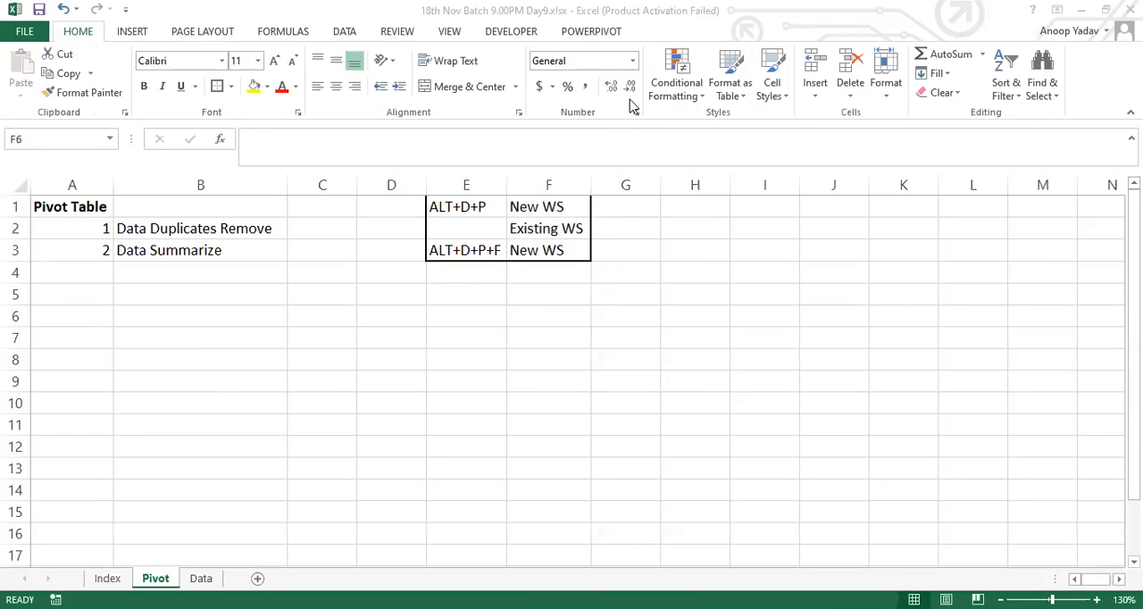
Step: Enter the headers "Month" in E6 and "Sales" in F6, and start the month list with "Jan" in E7
left_click(474, 322)
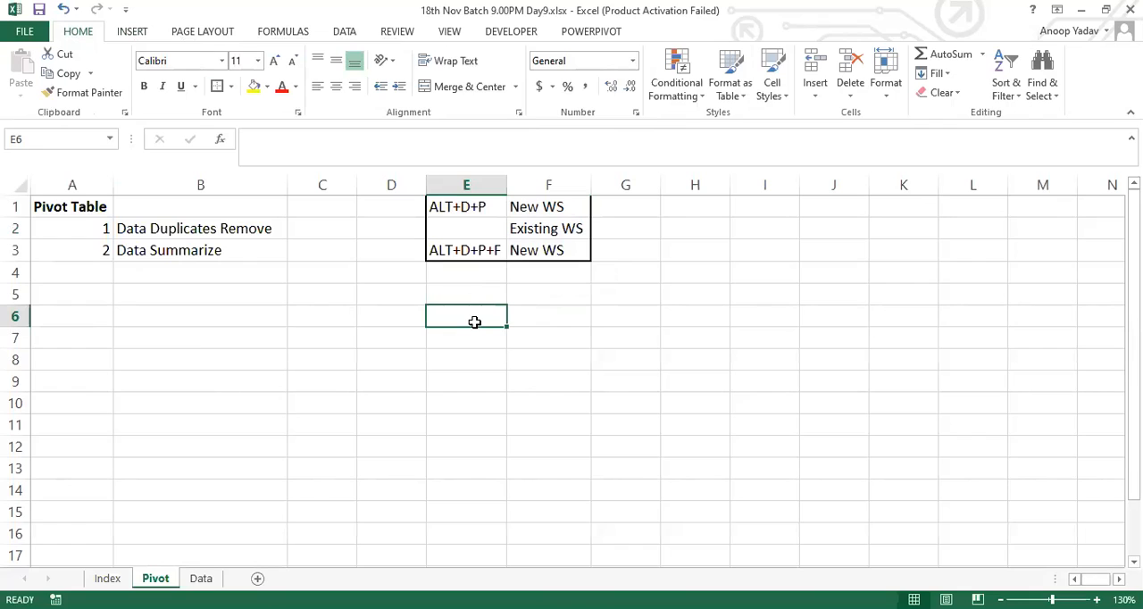
type("Month")
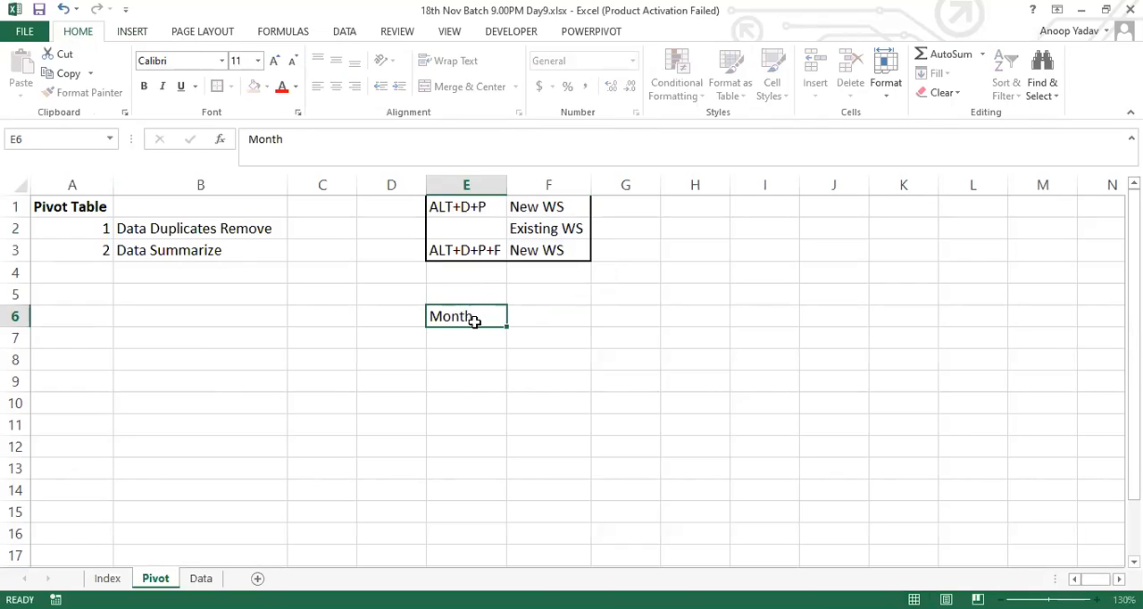
key("Tab")
type("Sales")
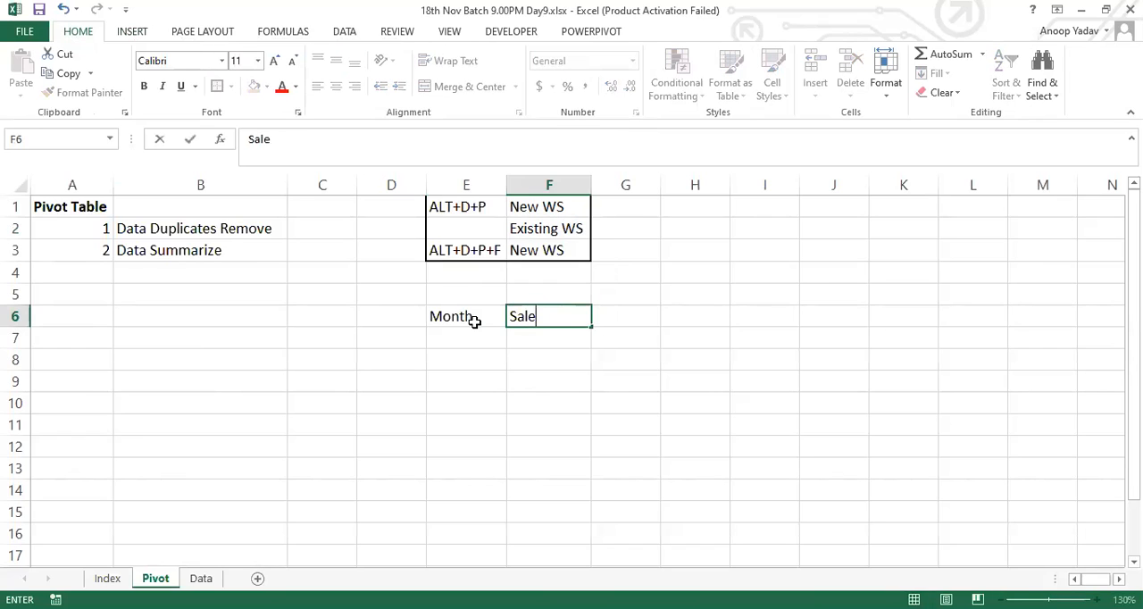
key("Return")
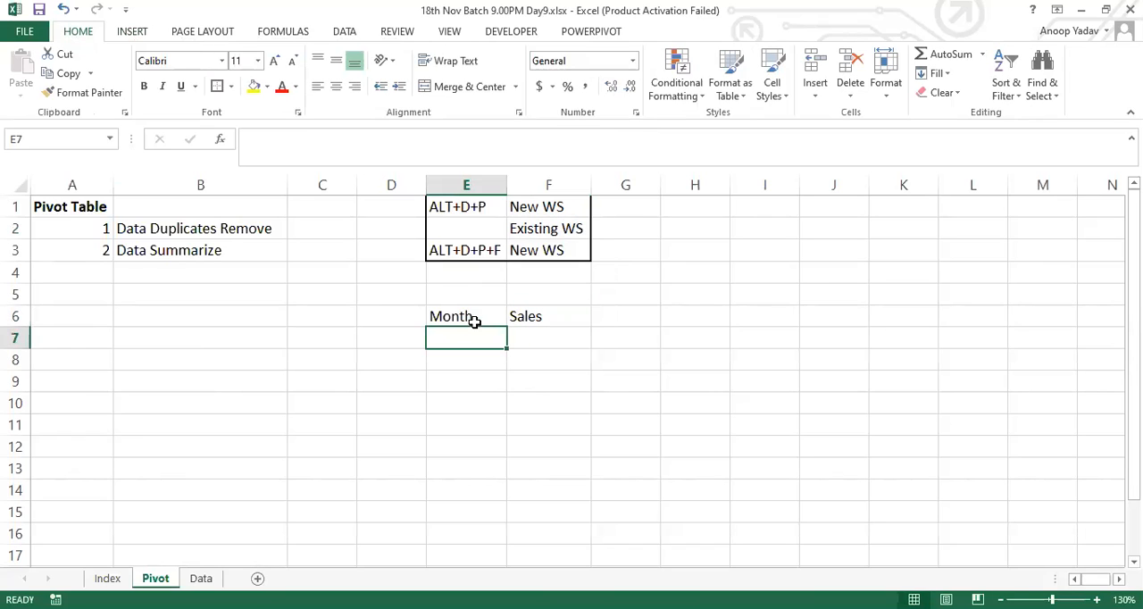
type("Jan")
key("Return")
type("F")
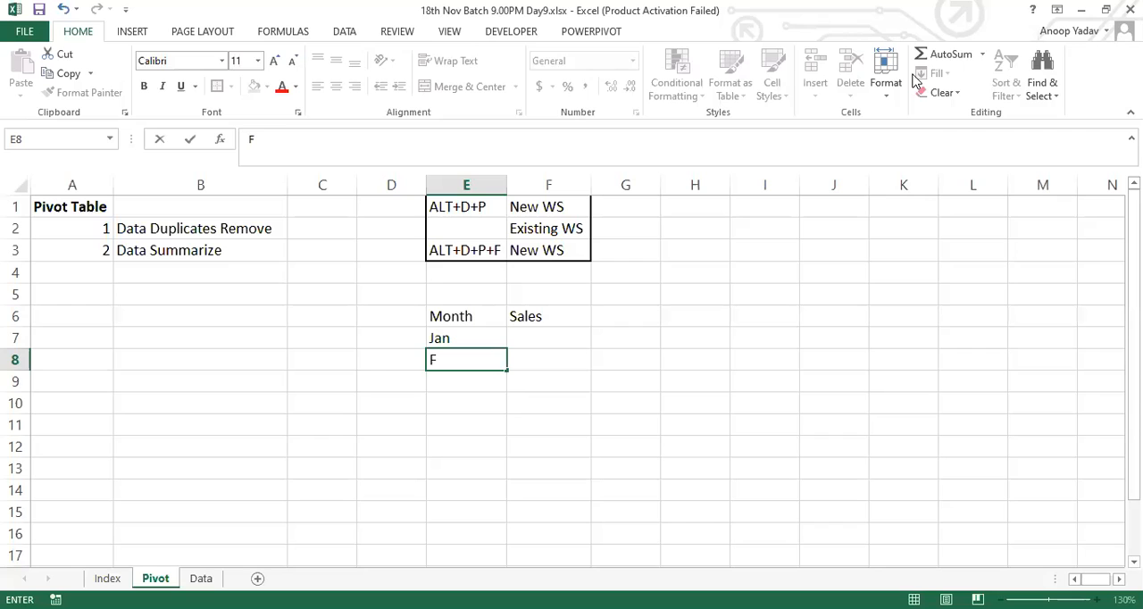
Step: Examine the individual keys of the ALT+D+P shortcut in E1 and the ALT+D+P+F shortcut in E3
left_click(451, 227)
double_click(452, 207)
double_click(445, 204)
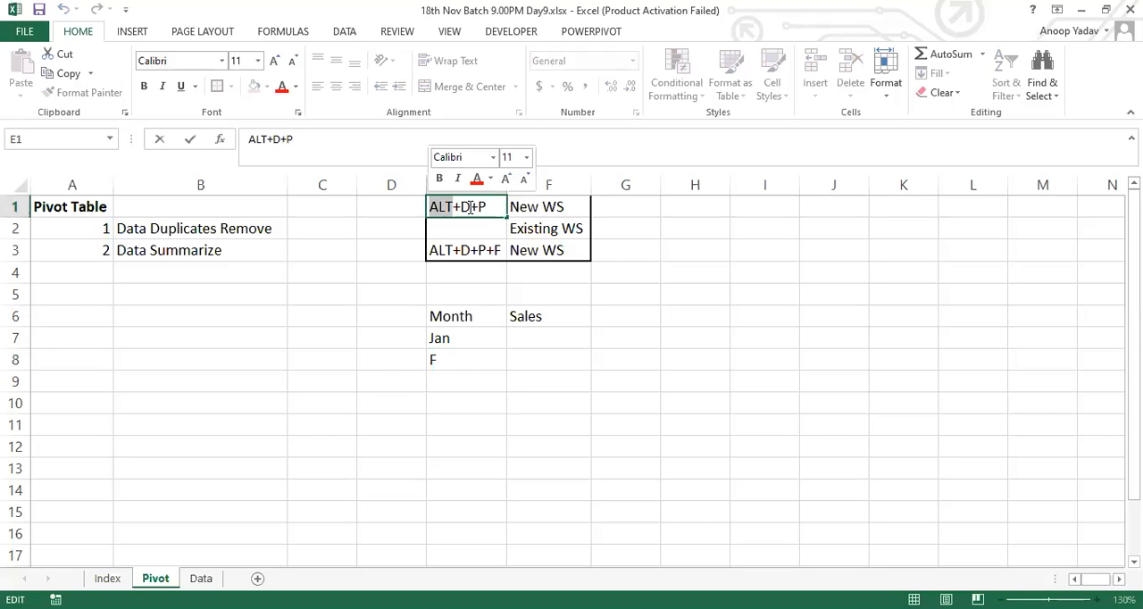
double_click(466, 207)
double_click(479, 206)
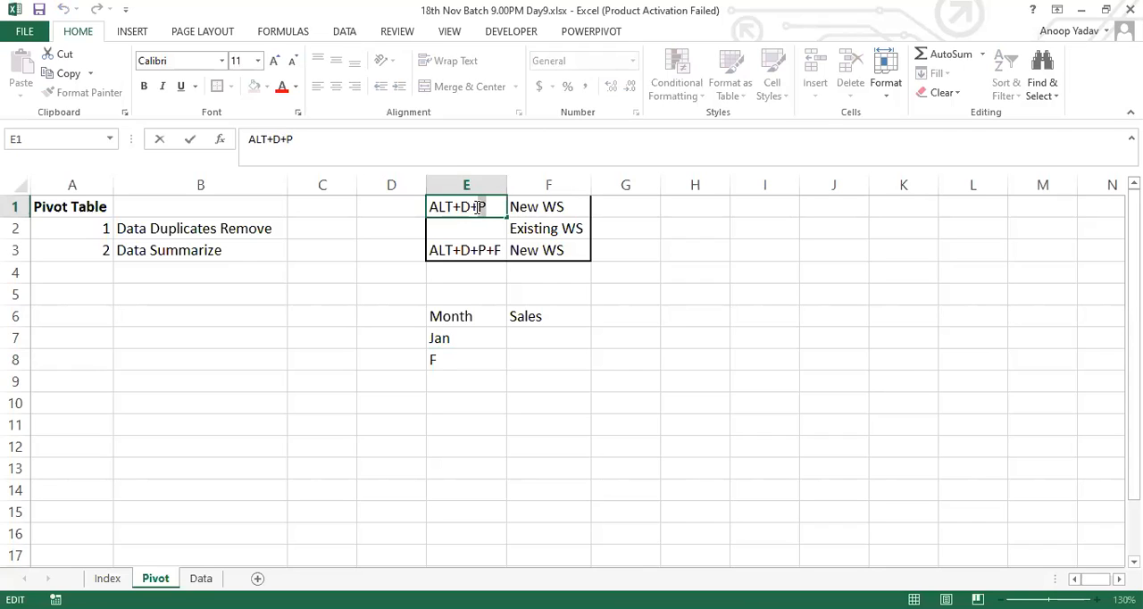
left_click(477, 251)
double_click(497, 250)
double_click(497, 250)
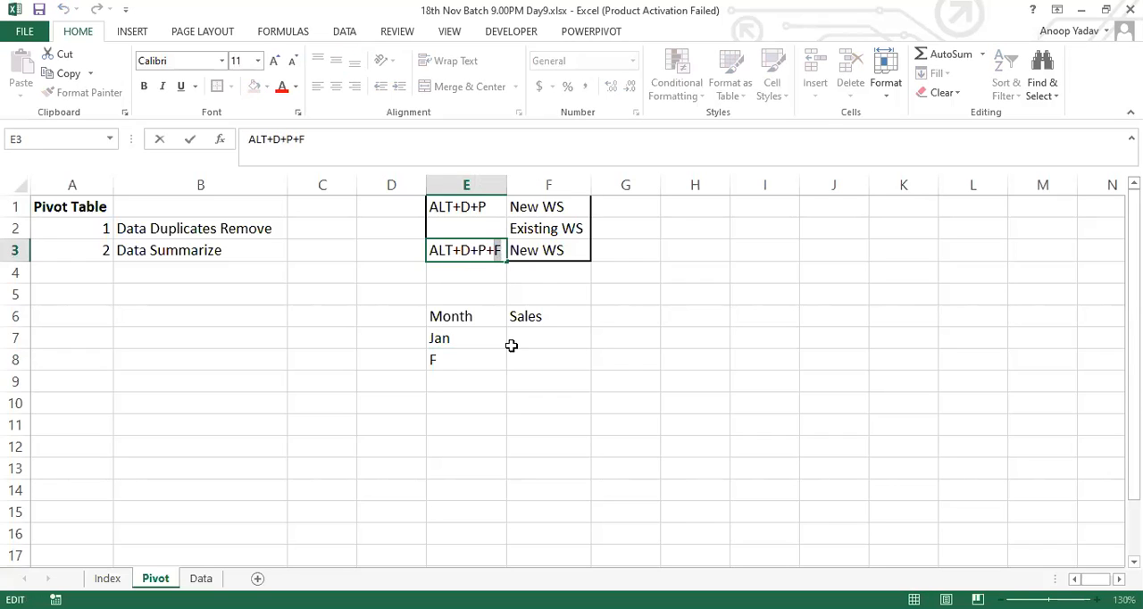
key("Escape")
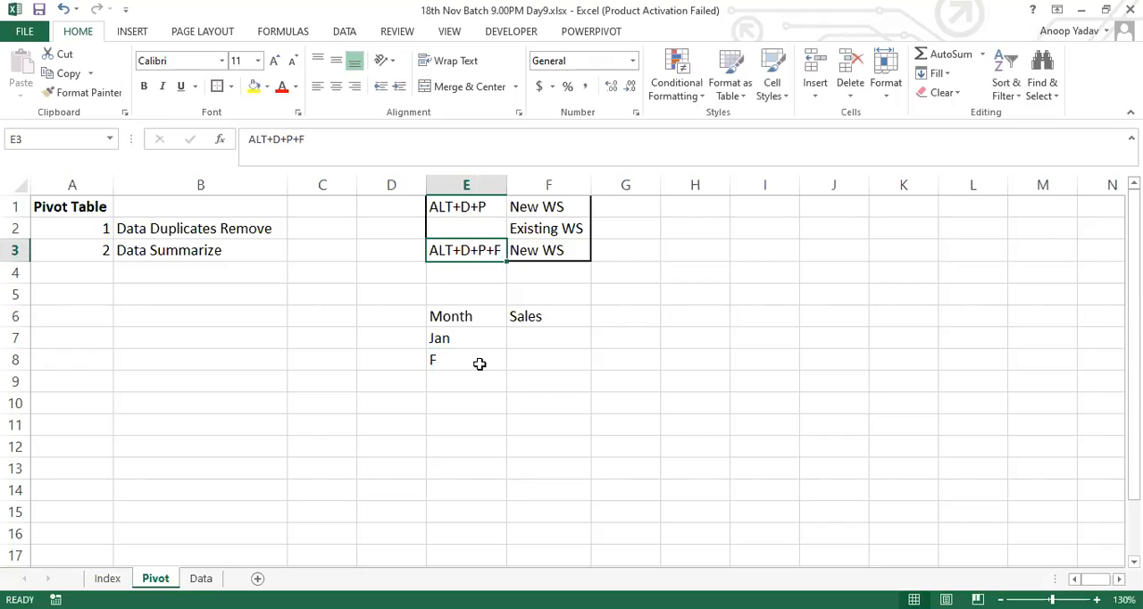
Step: Continue the month list with "Feb" in E8, "Mar" in E9 and a repeated "Jan" in E10
left_click(479, 364)
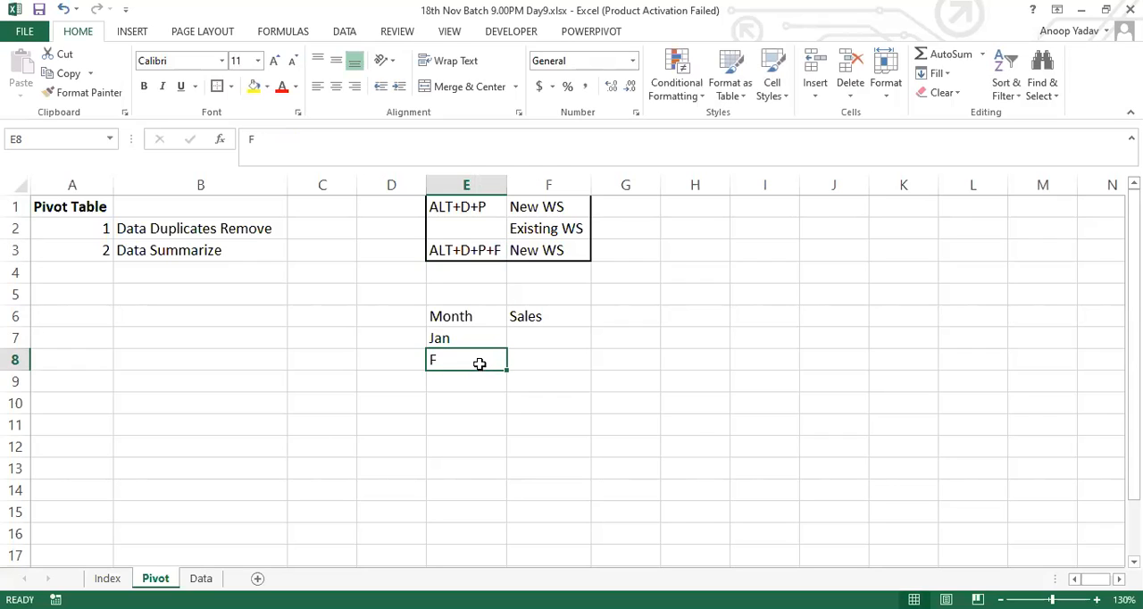
type("Feb")
key("Return")
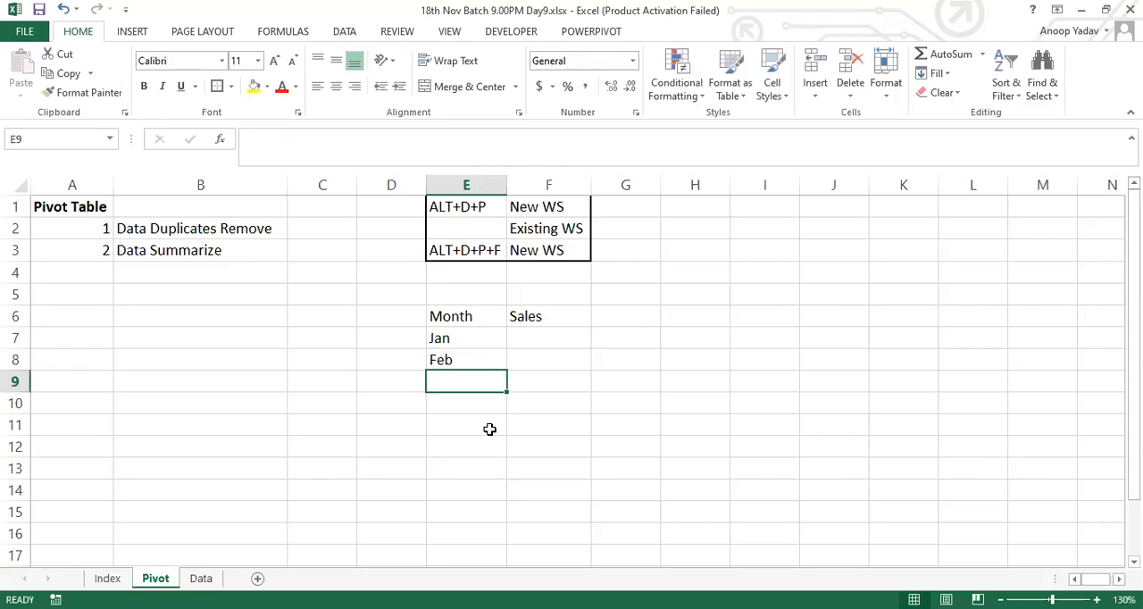
type("Mar")
key("Return")
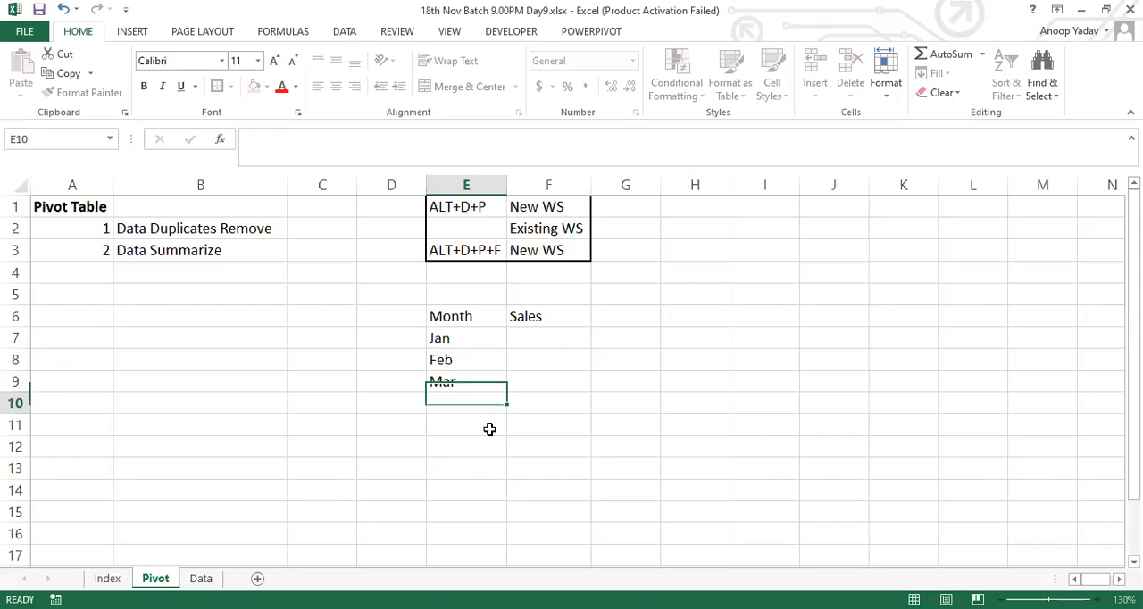
type("Jan")
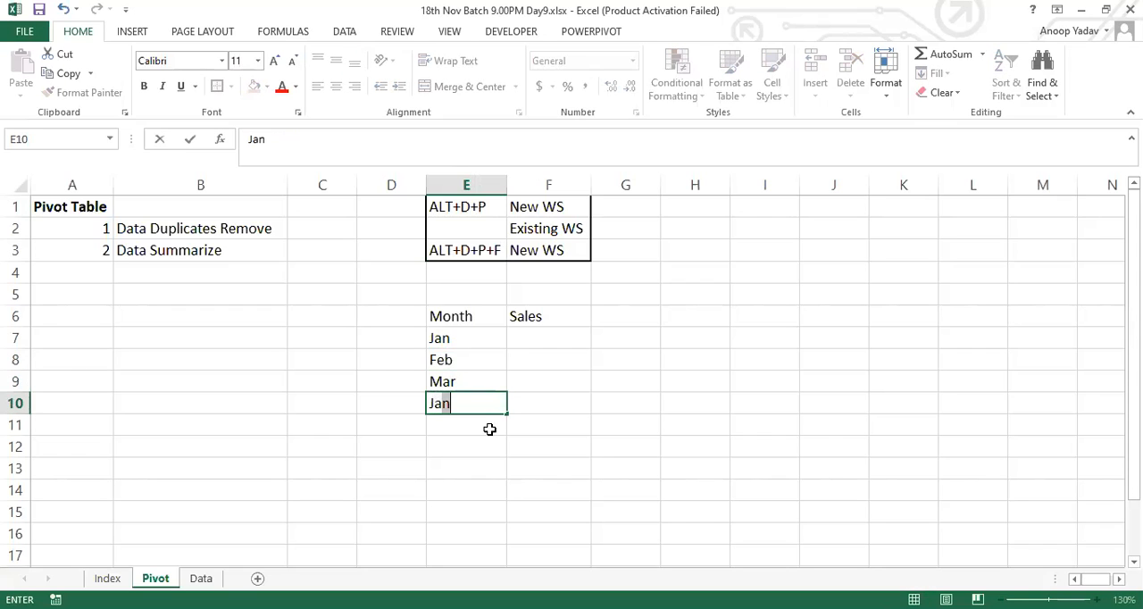
key("Tab")
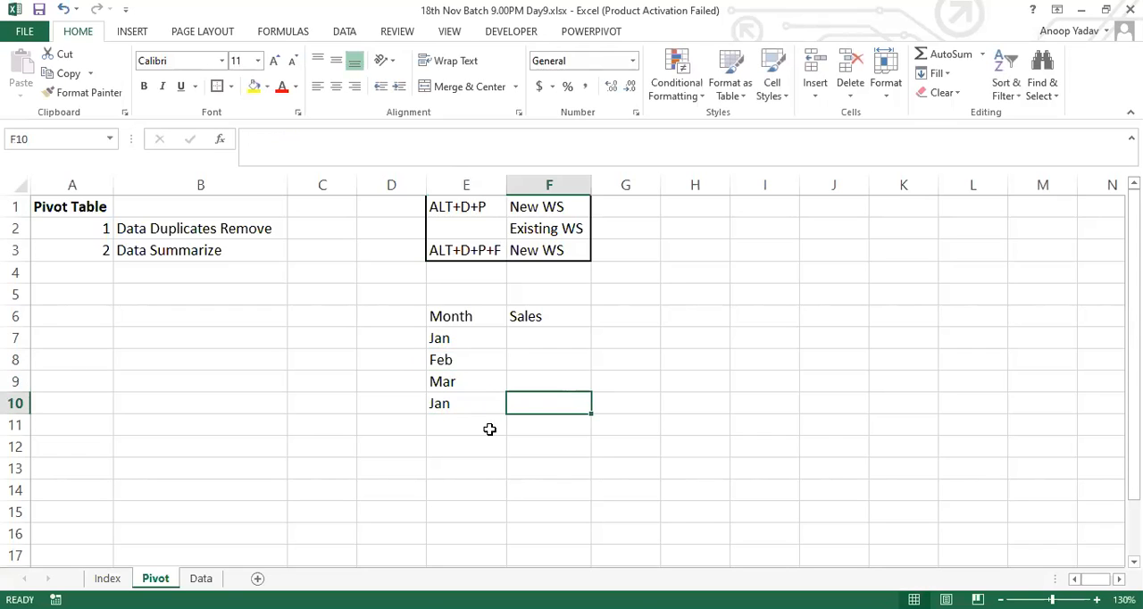
Step: Enter the sales values 10, 20, 30 and 40 in F7:F10 beside the months
left_click(536, 337)
type("10")
key("Return")
type("20")
key("Return")
type("30")
key("ctrl+Return")
key("Down")
type("40")
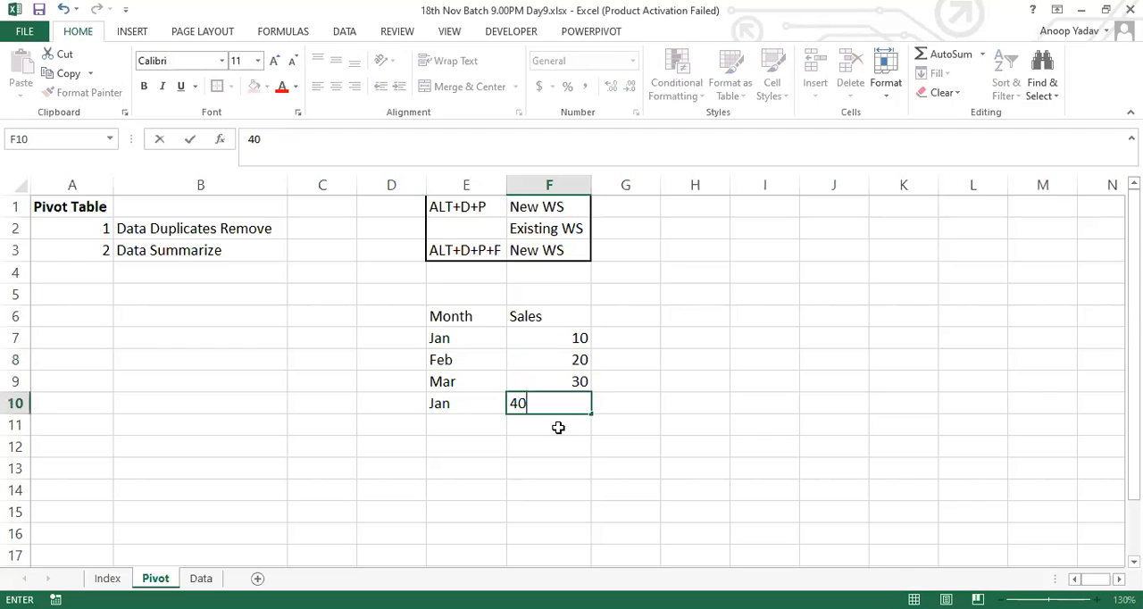
key("Return")
Step: Apply all borders to the sample month and sales table in E6:F10
left_click_drag(467, 318, 581, 406)
key("alt")
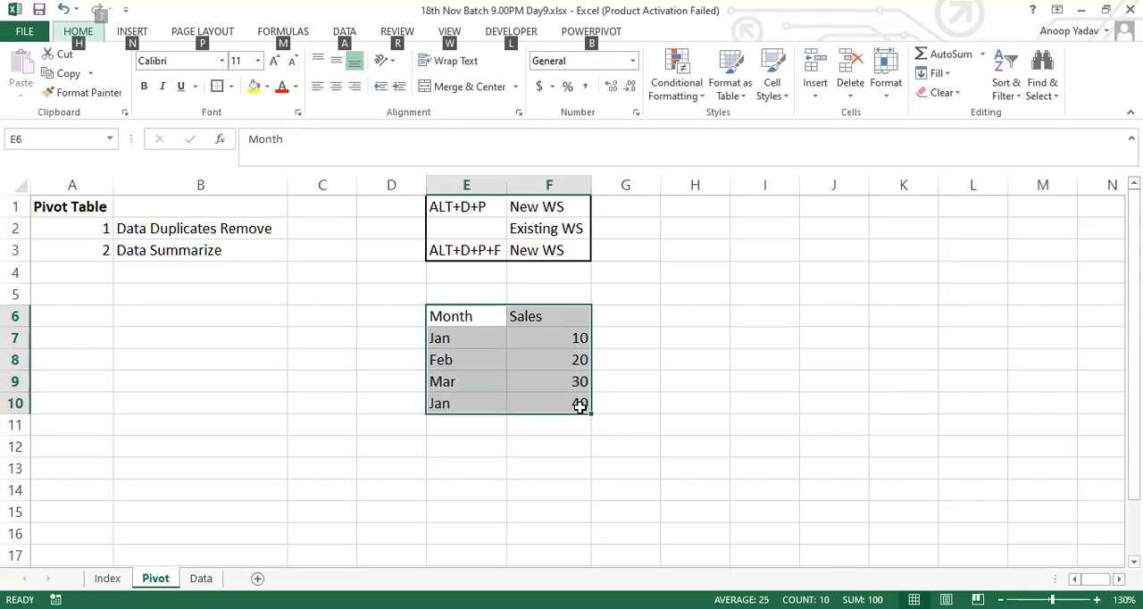
key("h")
key("b")
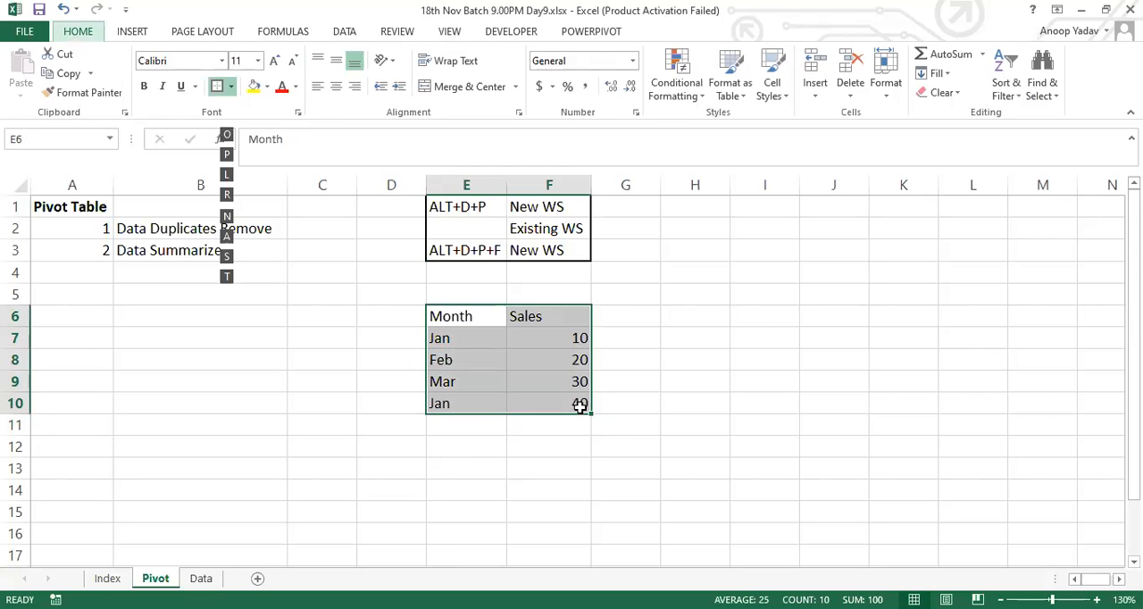
key("a")
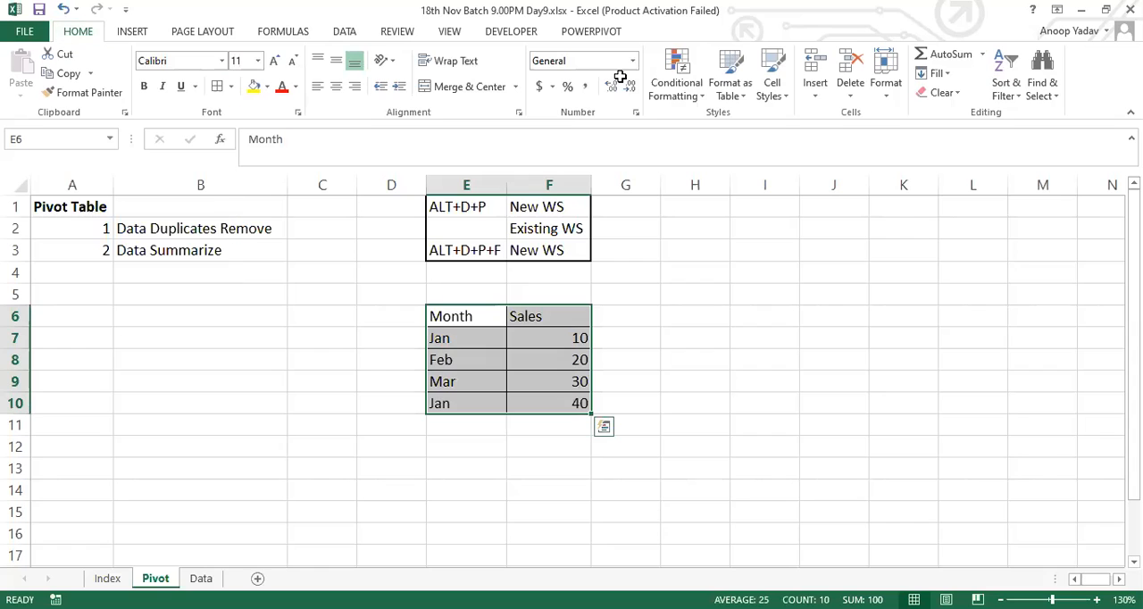
Step: Enter the summary table headers "Month" in H6 and "Sales" in I6
left_click(688, 320)
type("Month")
key("Tab")
type("Sales")
key("Return")
Step: List the unique months "Jan", "Feb" and "Mar" in H7:H9
type("Jan")
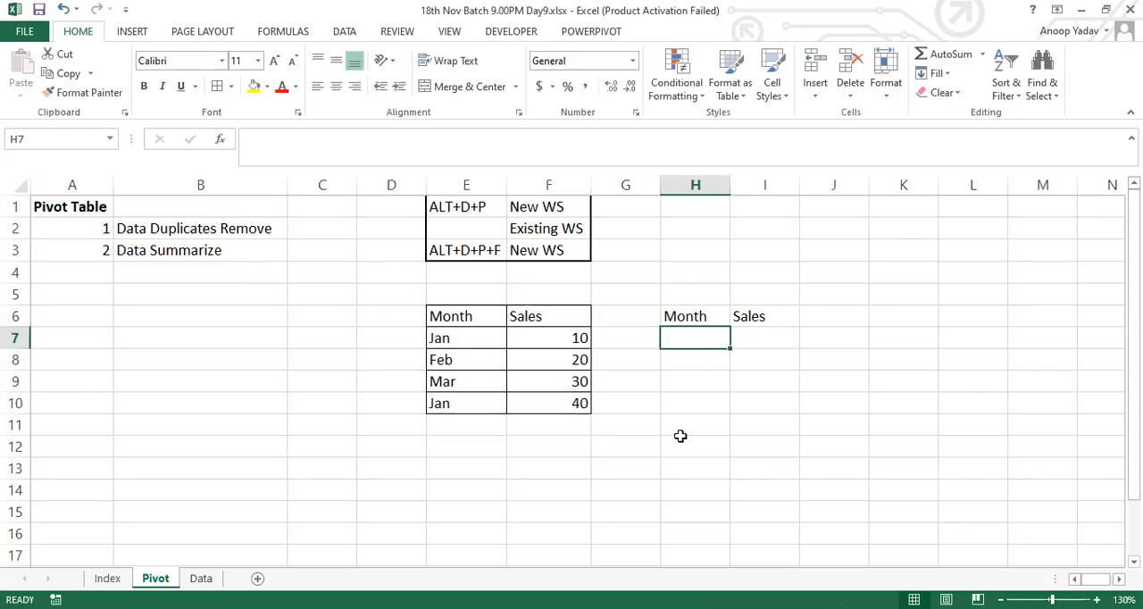
key("Return")
type("Feb")
key("Return")
type("Mar")
key("Return")
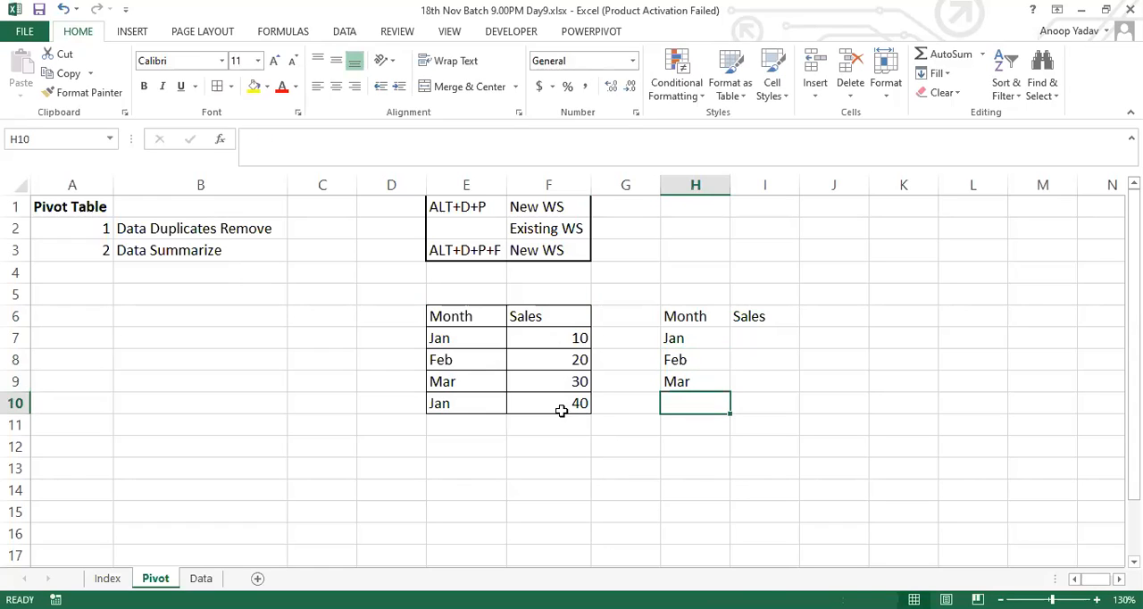
Step: Check the sum of the two Jan sales and enter the summarized sales 50, 20 and 30 in I7:I9
left_click(553, 339)
left_click(560, 406, "ctrl")
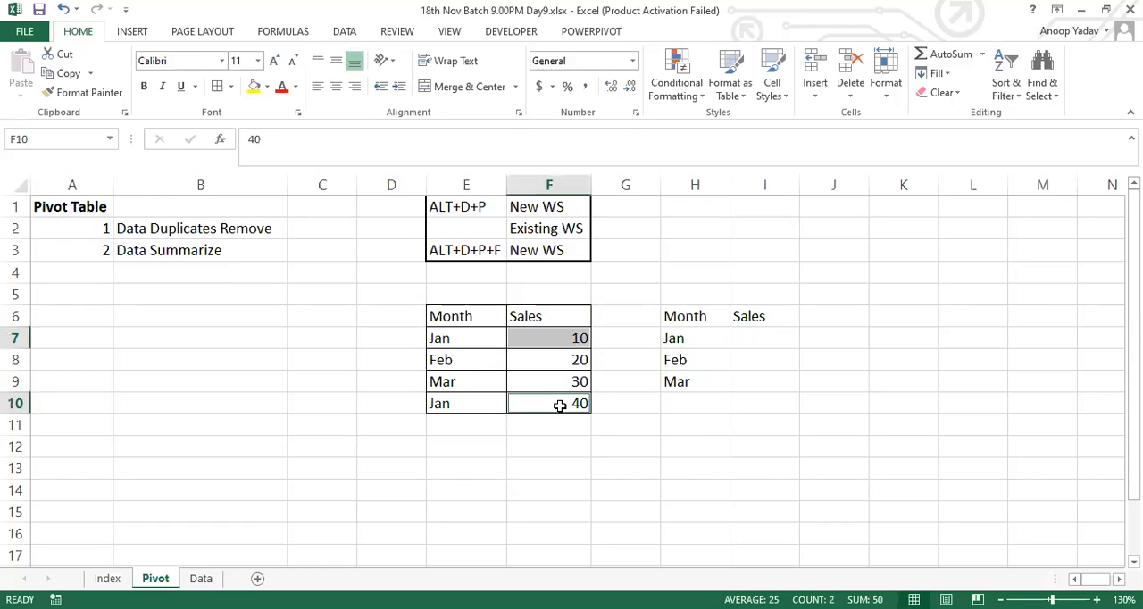
left_click(768, 339)
type("50")
key("Return")
type("20")
key("Return")
type("30")
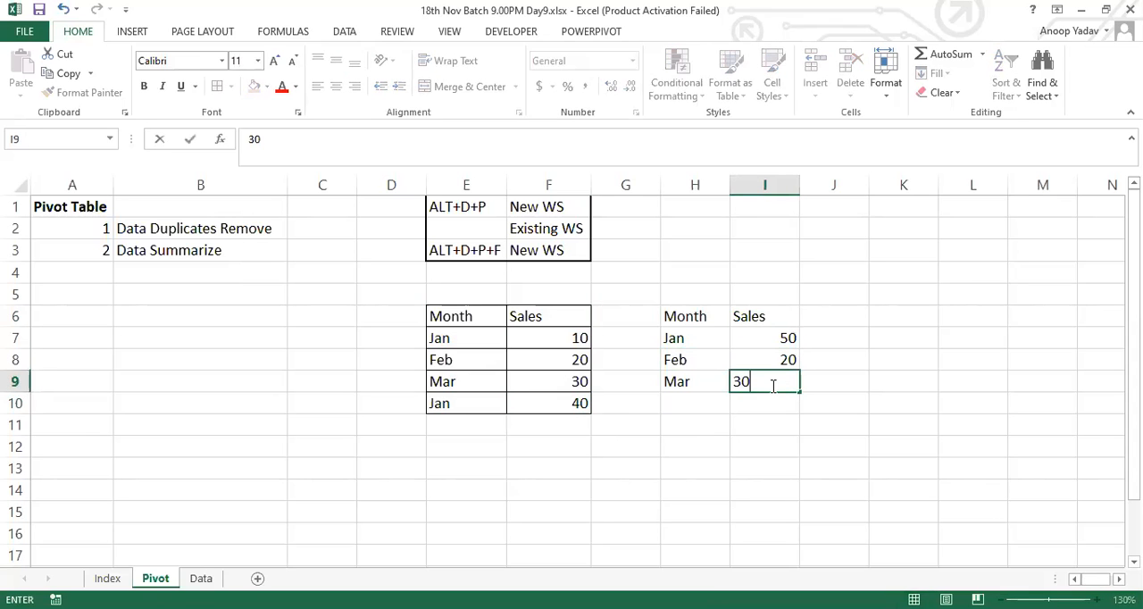
key("Return")
Step: Compare the source table in E6:F10 with the duplicate-free summary table in H6:I9
left_click_drag(441, 316, 551, 403)
left_click_drag(687, 317, 785, 381)
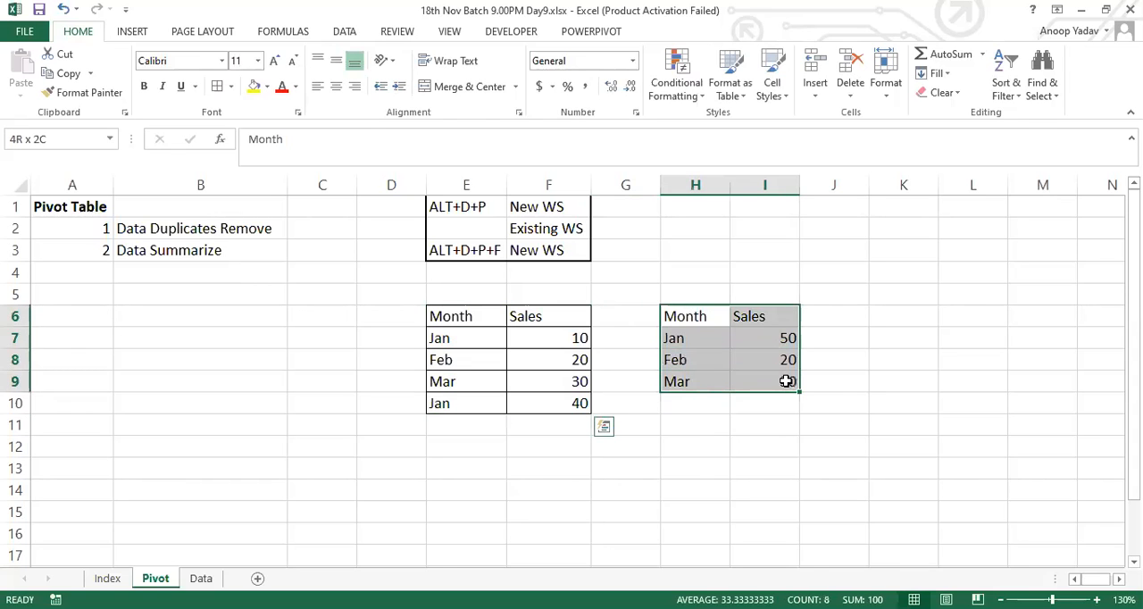
left_click(474, 340)
left_click_drag(685, 337, 781, 380)
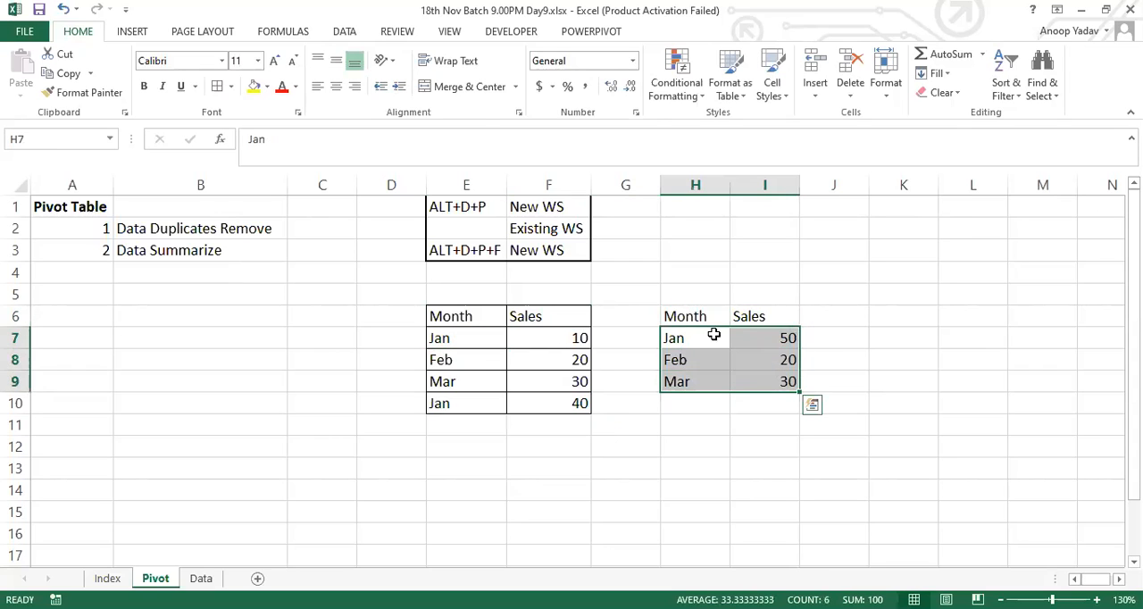
left_click_drag(694, 314, 787, 382)
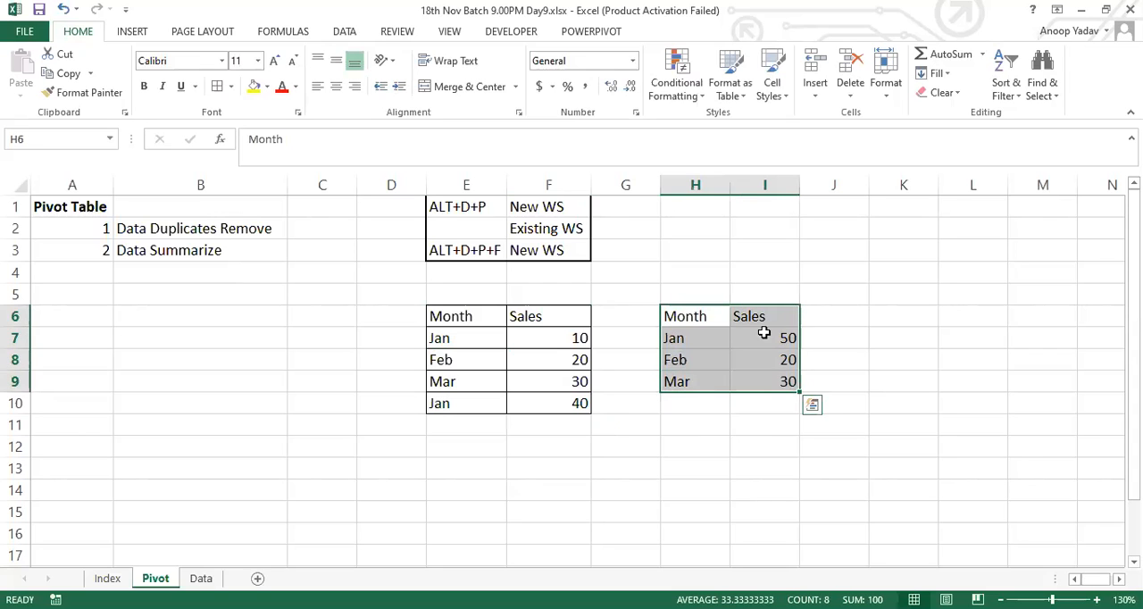
left_click_drag(468, 317, 573, 408)
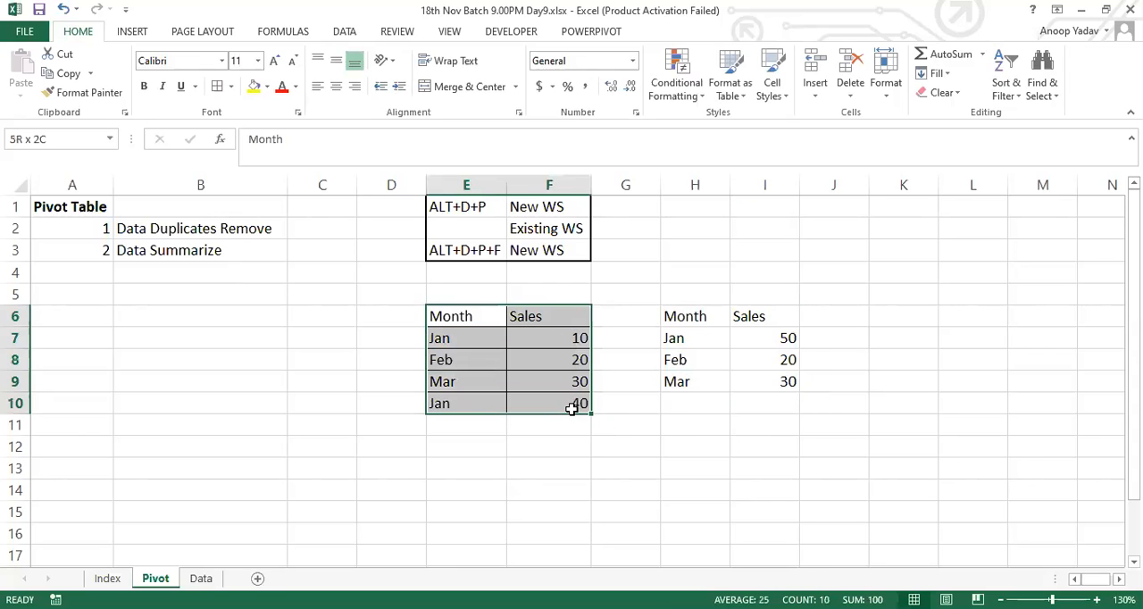
left_click_drag(674, 316, 792, 382)
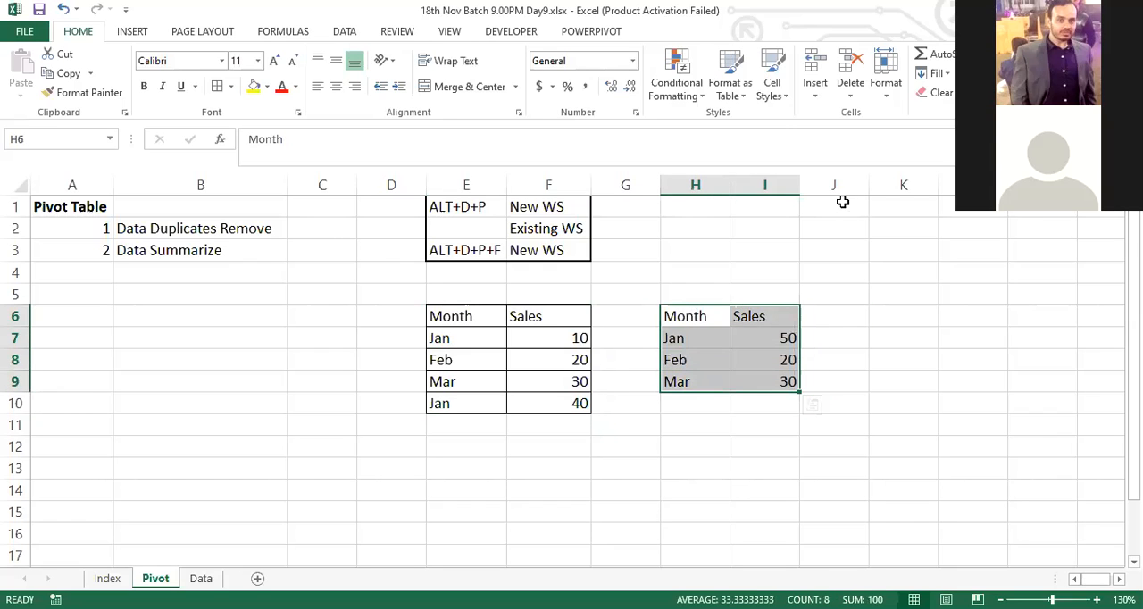
left_click(692, 44)
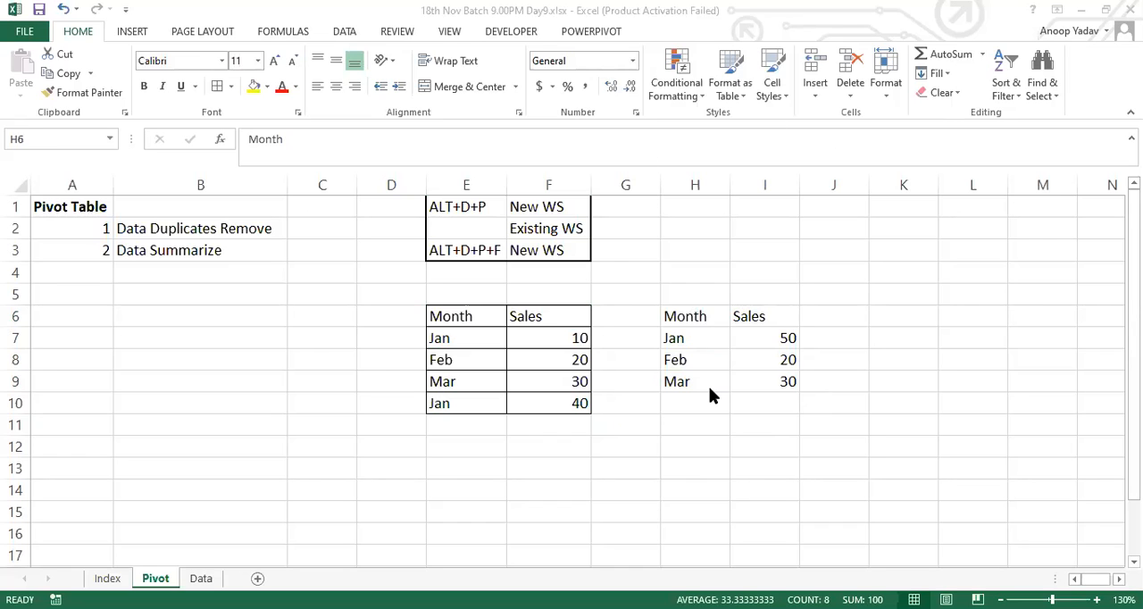
left_click(857, 291)
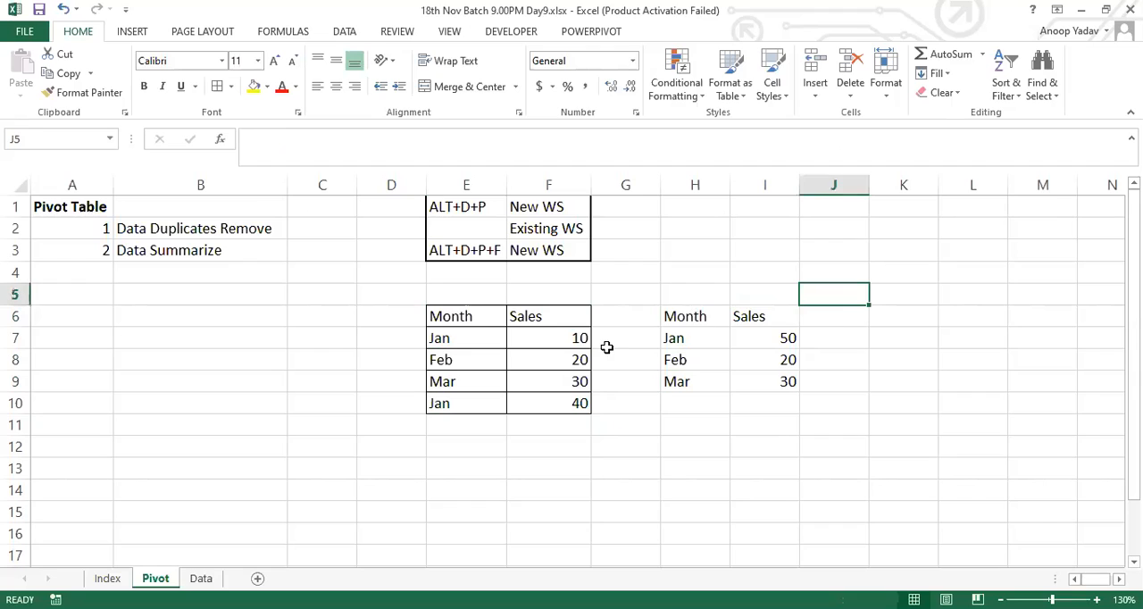
Step: Make the Month and Sales headers in E6:F6 bold
left_click_drag(459, 318, 524, 317)
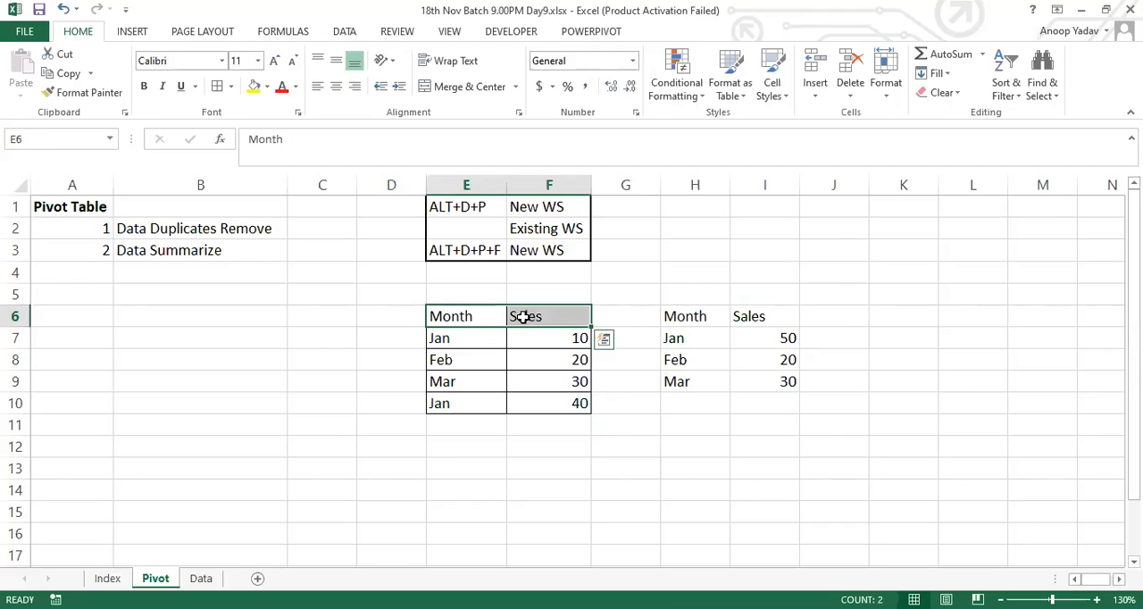
key("ctrl+b")
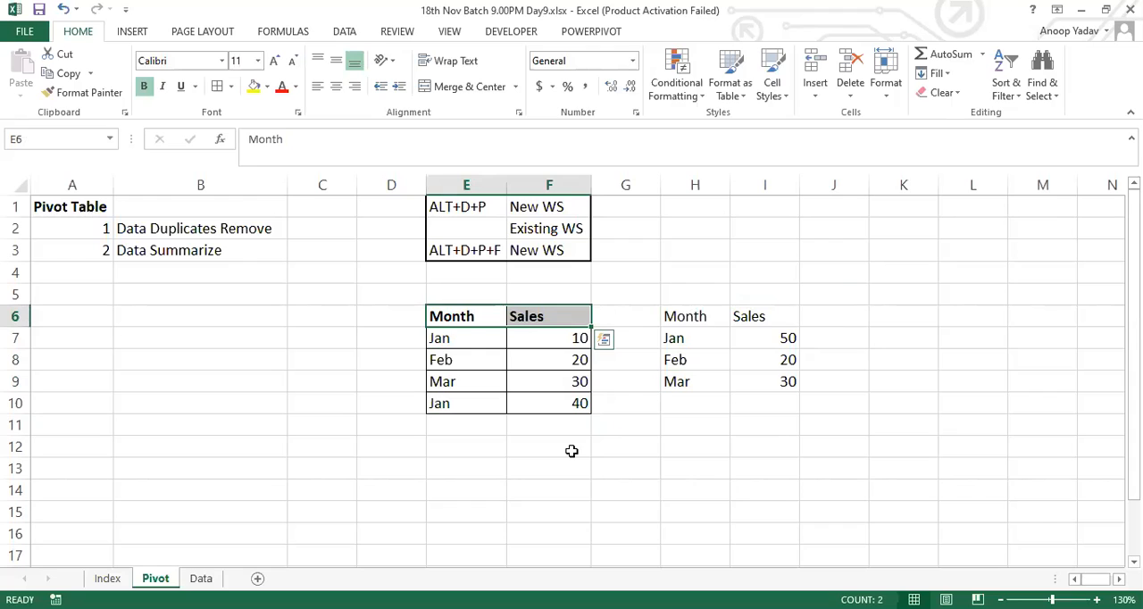
left_click(518, 375)
Step: Clear the Sales header from F6, examine the table range E6:F10 without it, and restore the header
left_click(523, 316)
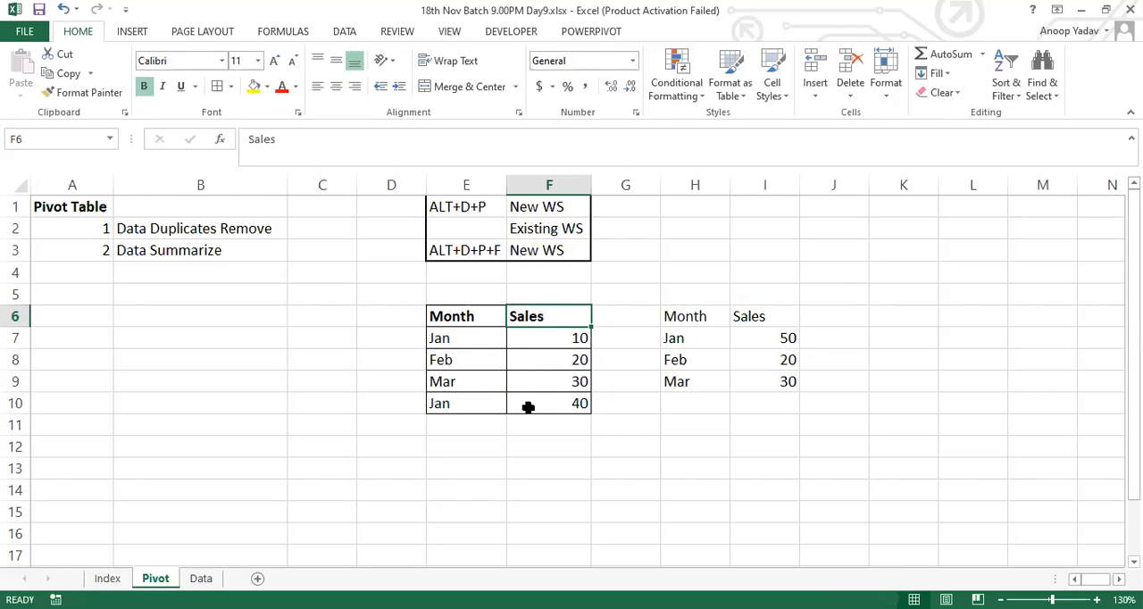
key("Delete")
left_click_drag(463, 318, 576, 401)
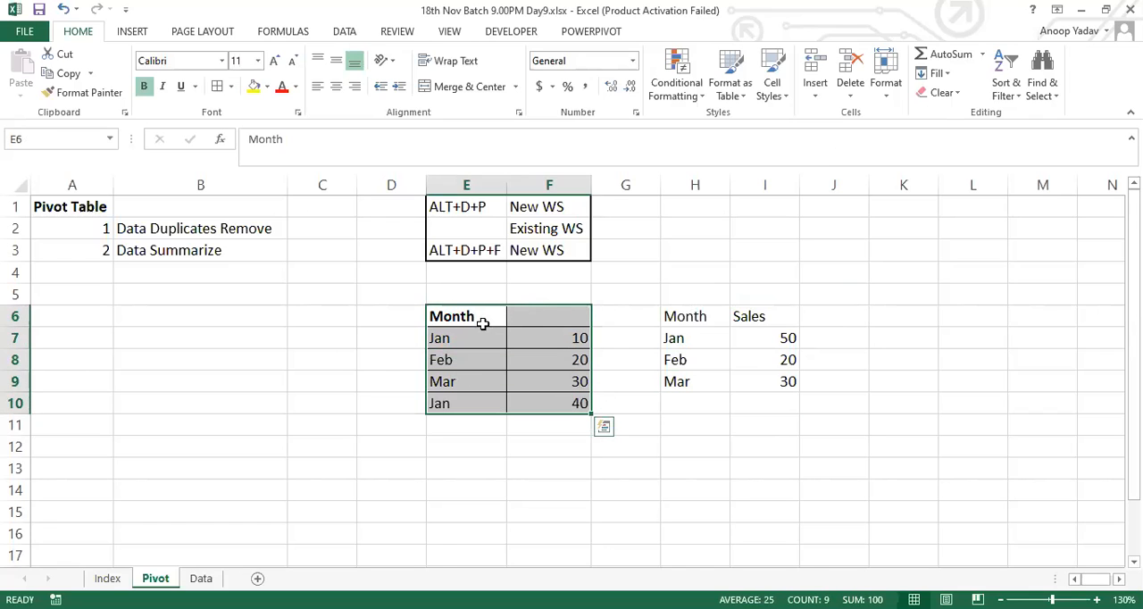
left_click(543, 319)
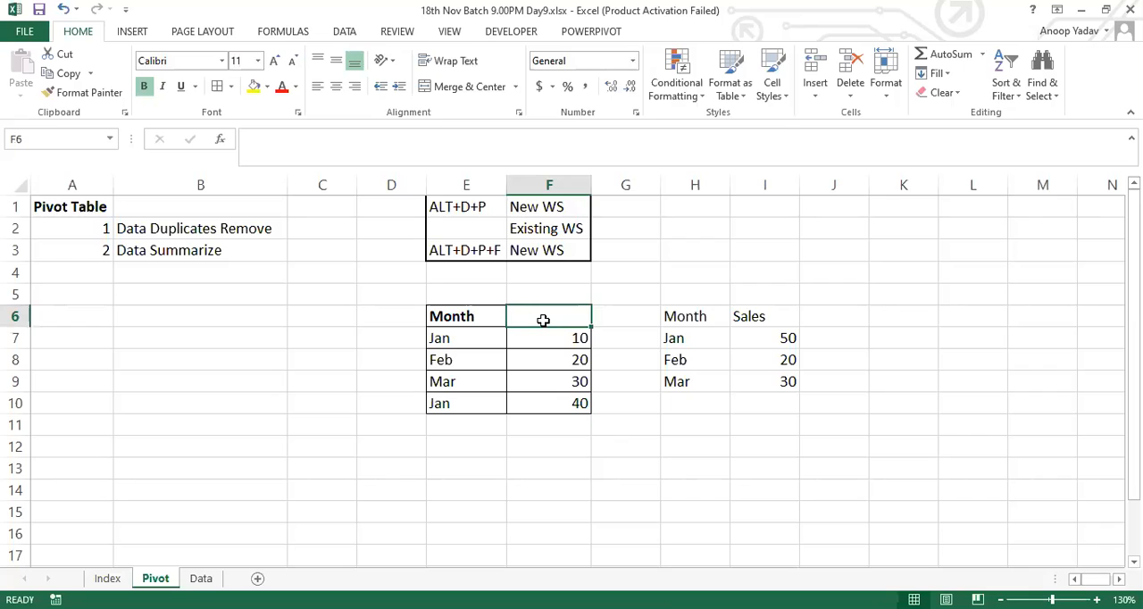
type("Sales")
left_click_drag(463, 318, 541, 403)
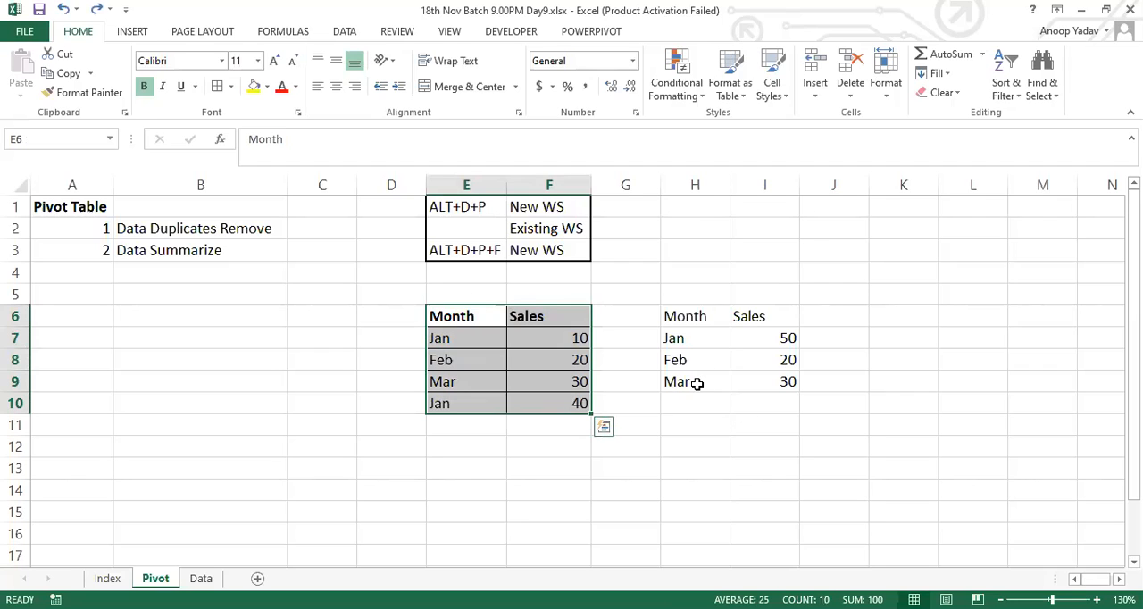
Step: Enter the heading Pivot Table Field List in K2, based on the Month and Sales headers of the source table
left_click(846, 278)
left_click_drag(467, 319, 556, 401)
left_click_drag(455, 318, 536, 319)
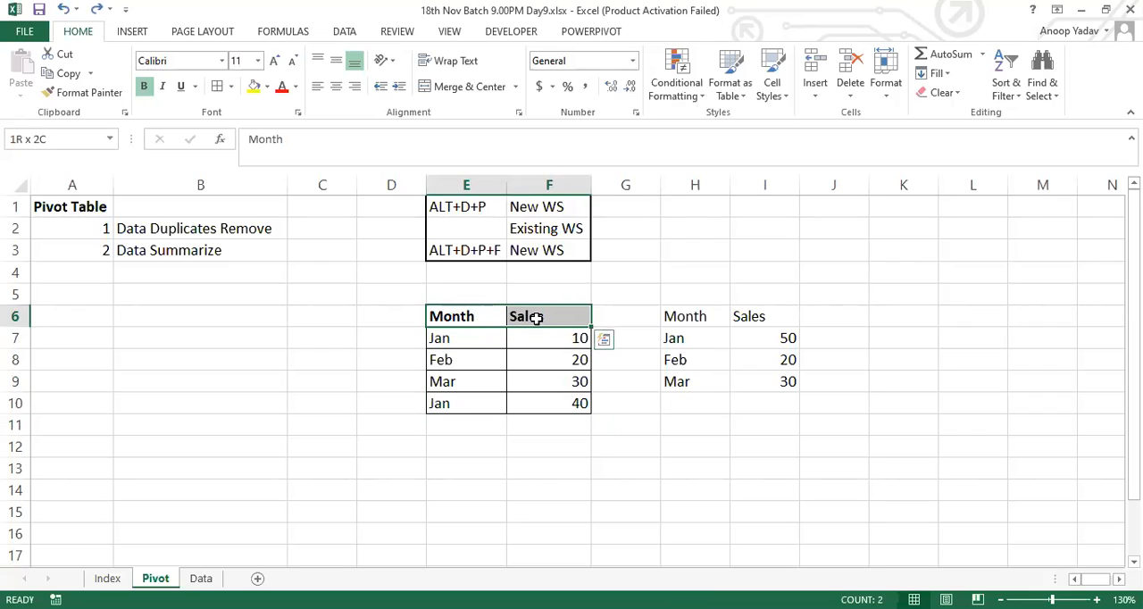
left_click(857, 225)
key("Right")
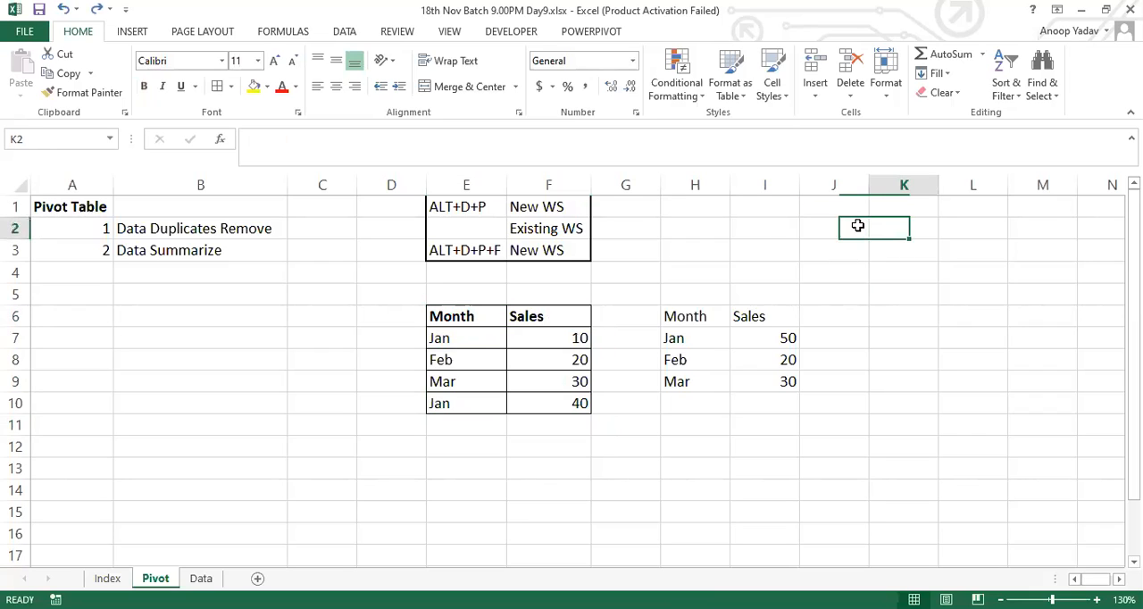
type("Pivot Tab")
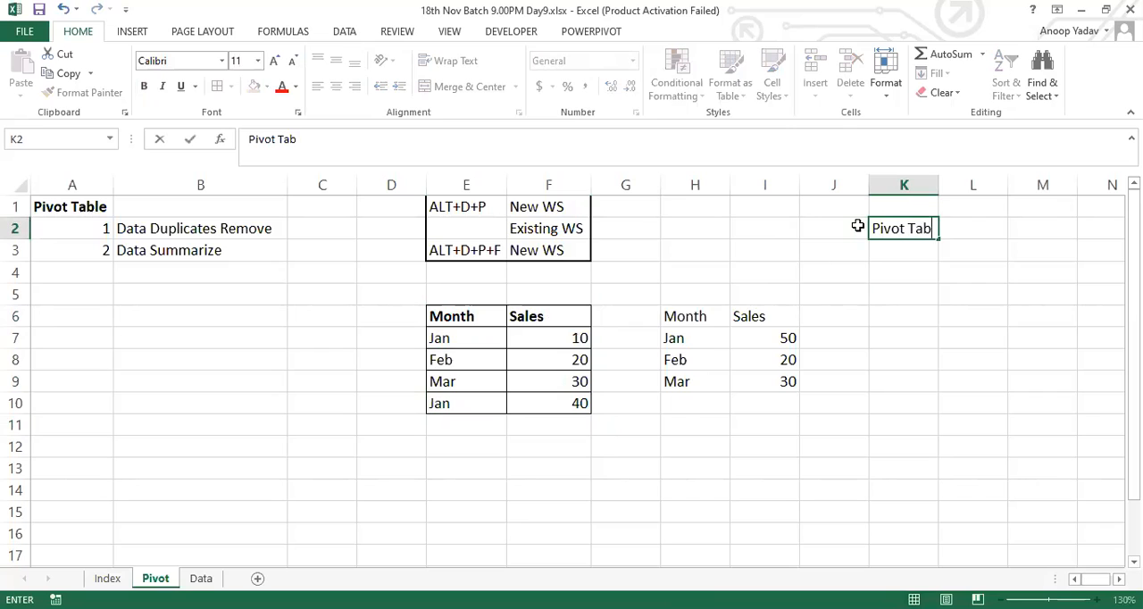
type("le Field List")
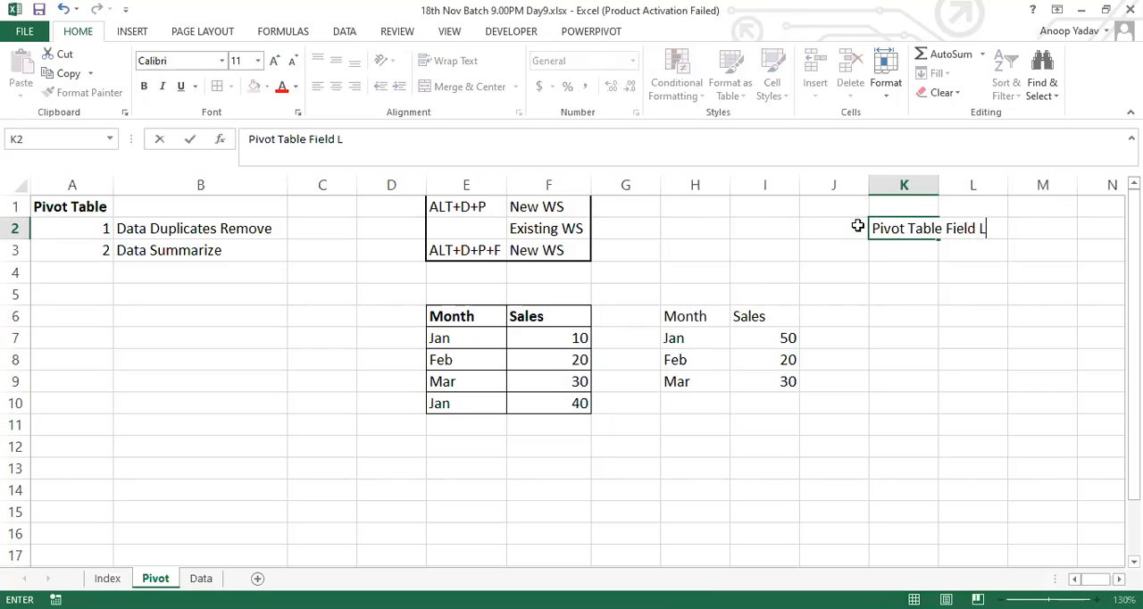
key("Return")
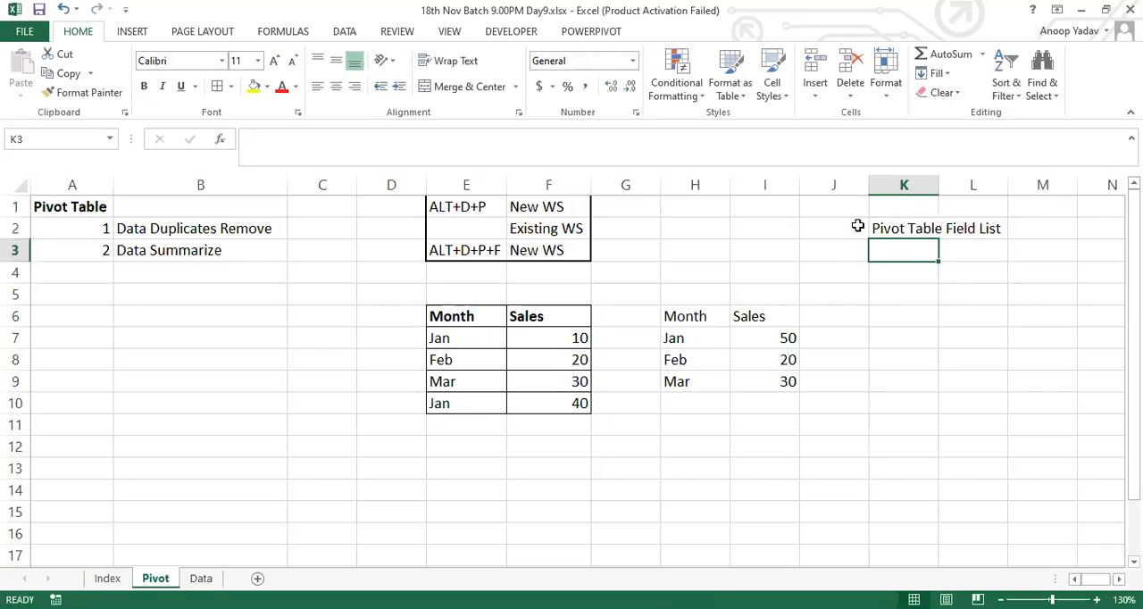
Step: List the field names Month and Sales in L3:L4 under the Pivot Table Field List heading
left_click(908, 271)
left_click(903, 250)
left_click(907, 277)
left_click(948, 251)
type("Mo")
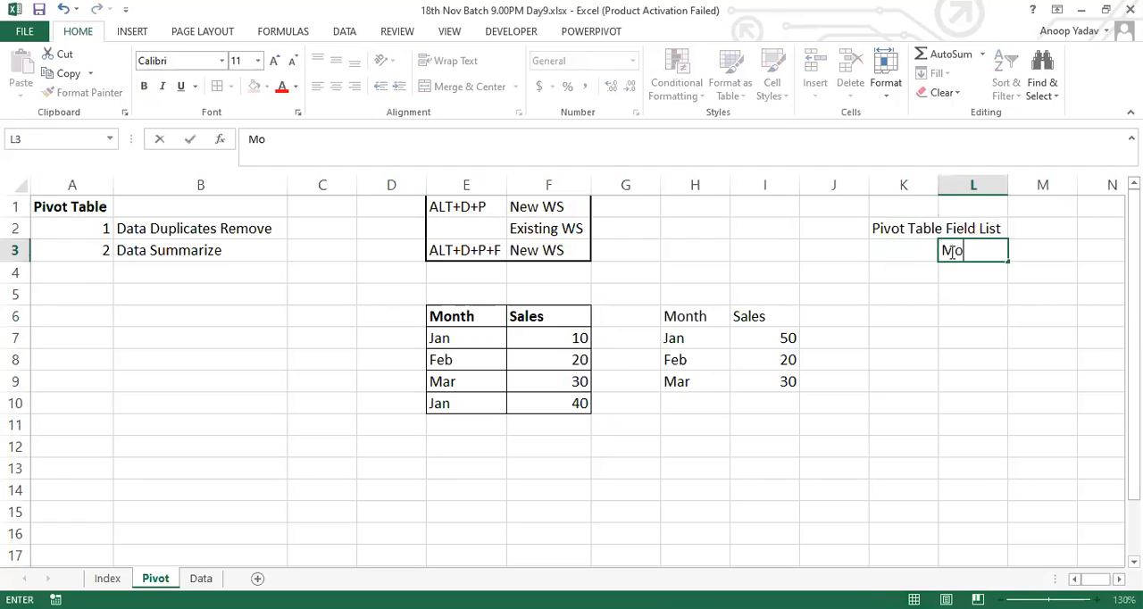
type("nth")
key("Return")
type("Sales")
key("ctrl+Return")
key("Return")
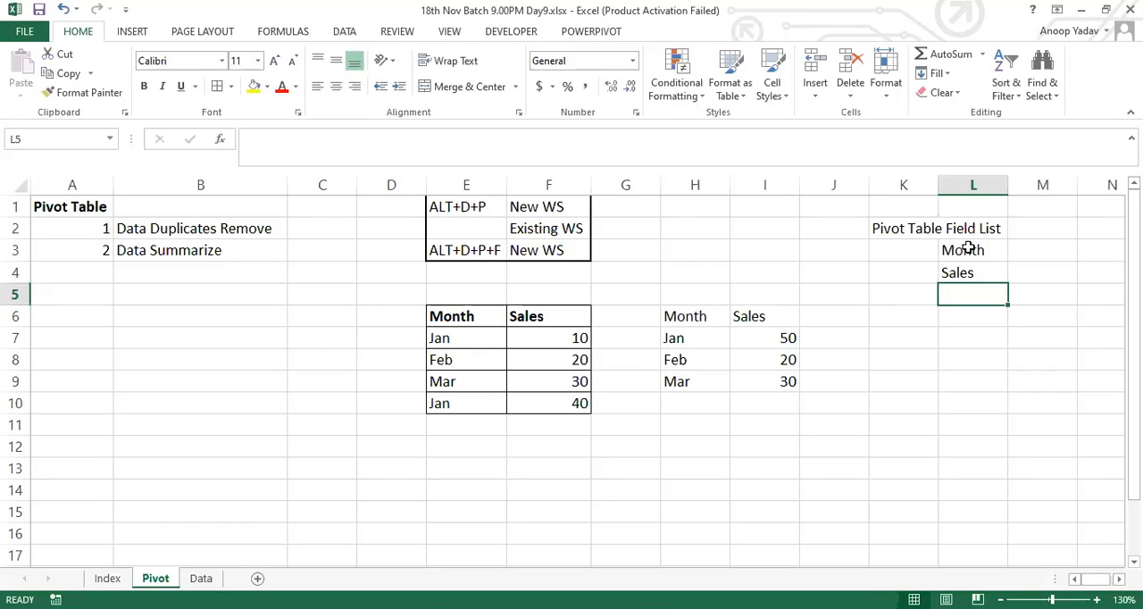
Step: Compare the field names in L3:L4 with the summary table in H6:I9
left_click(966, 253)
left_click_drag(968, 261, 967, 271)
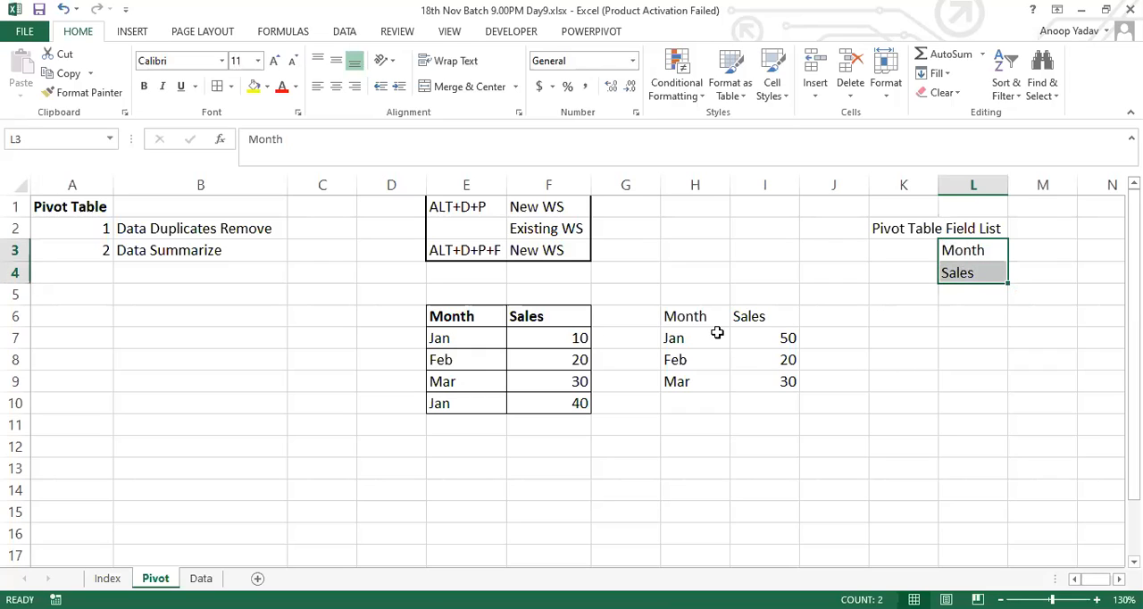
left_click(691, 320)
left_click_drag(715, 331, 753, 377)
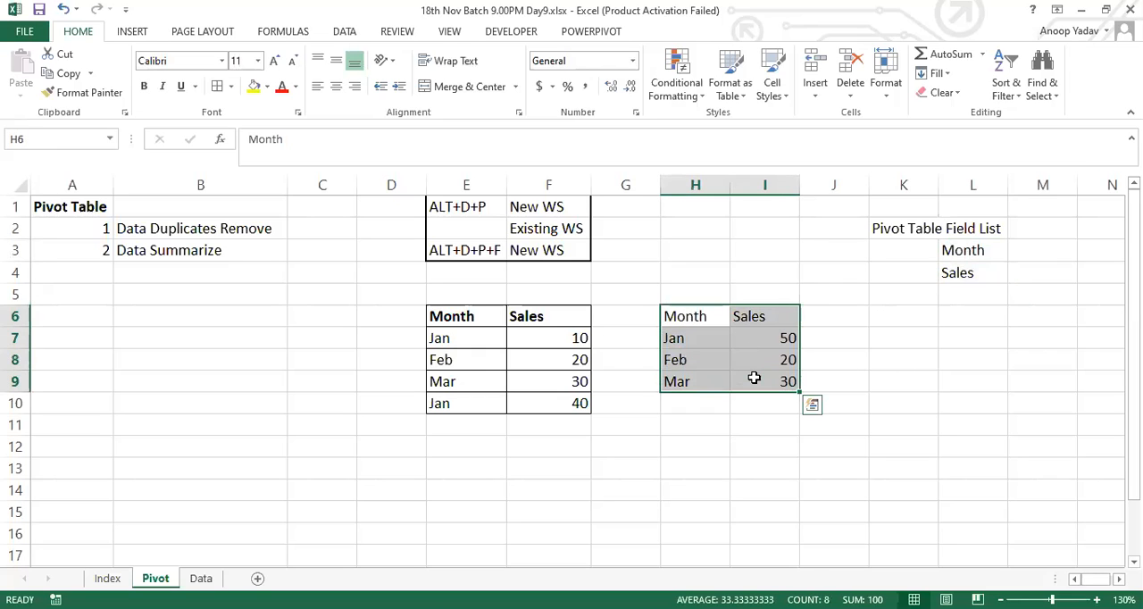
left_click_drag(962, 253, 962, 269)
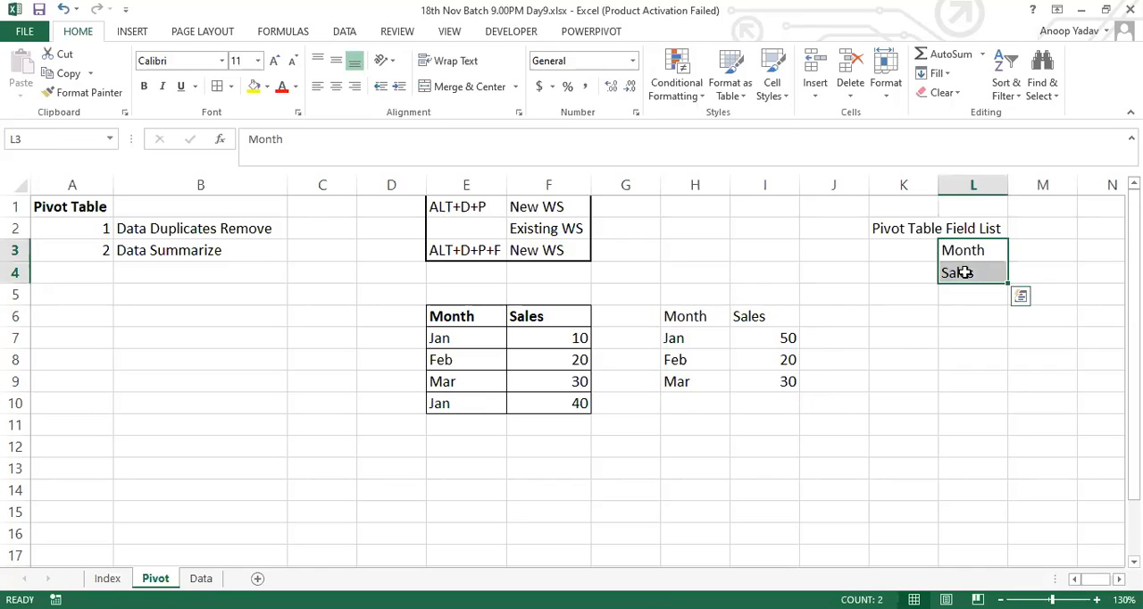
Step: Enter the heading Drag Fields in K6, correcting its spelling
left_click(908, 321)
type("Drag ")
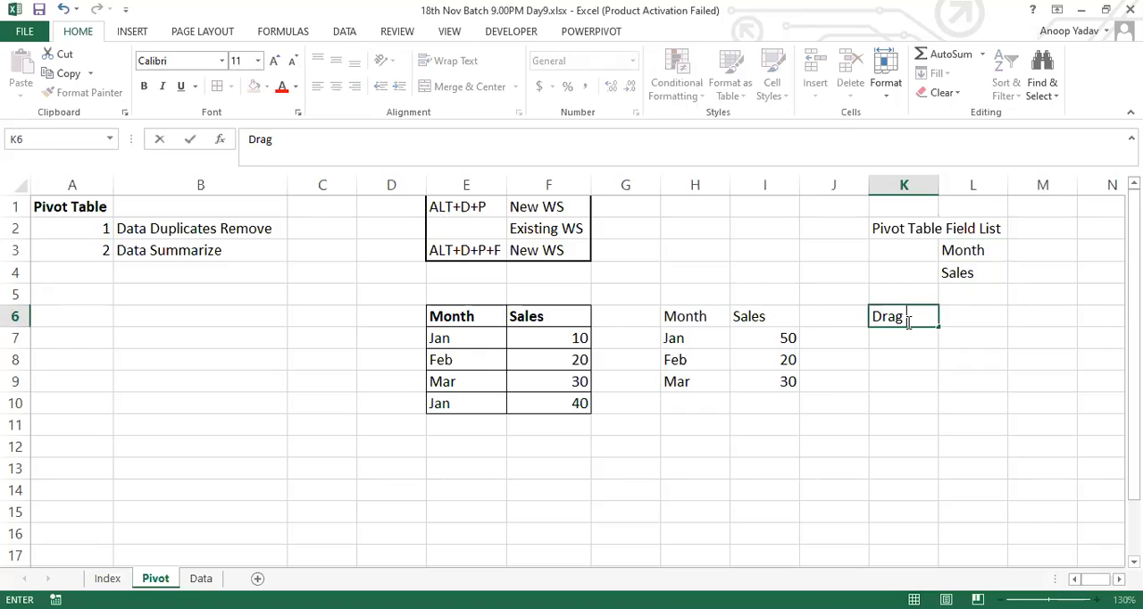
type("Fileds")
key("BackSpace")
key("BackSpace")
type("s")
key("BackSpace")
type("ds")
key("Return")
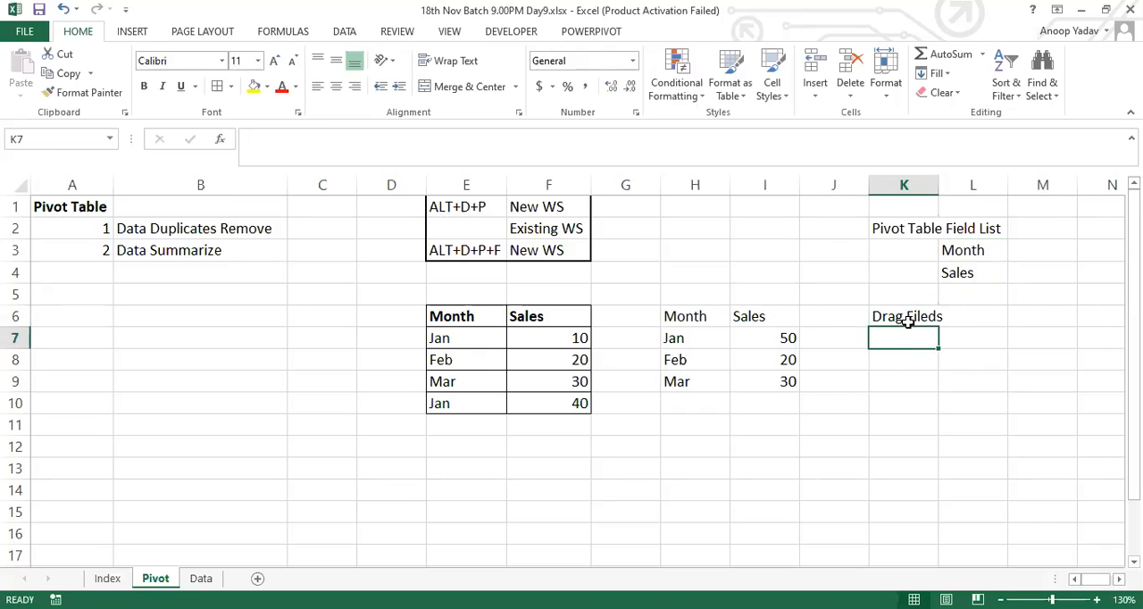
left_click(907, 323)
key("F2")
key("Left")
key("Left")
key("Left")
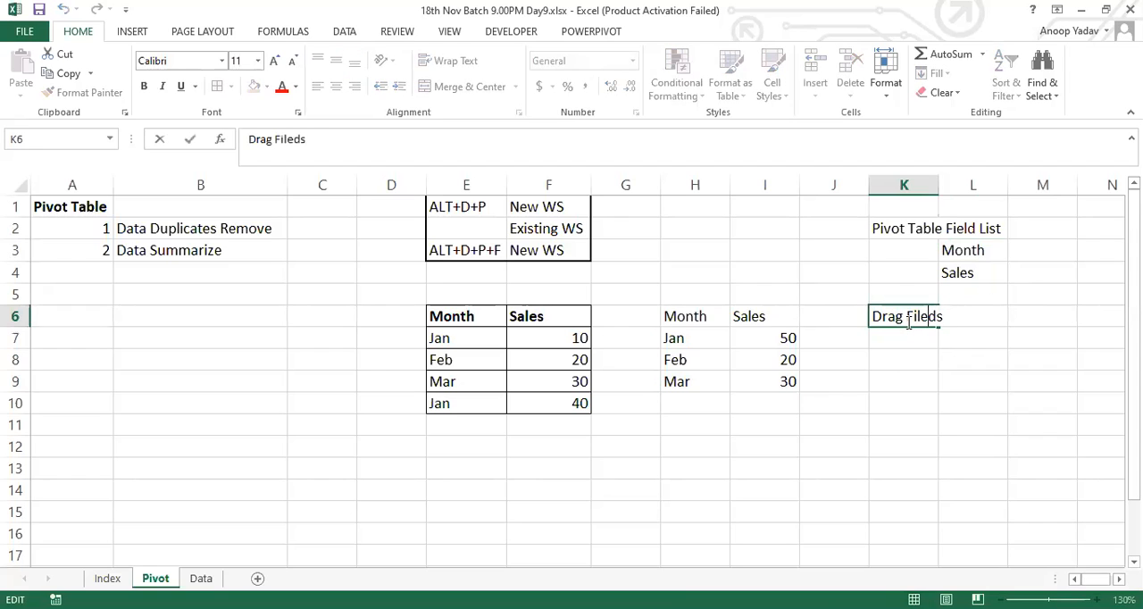
key("BackSpace")
type("l")
key("Return")
Step: Add the first two numbered drag areas in K7:L8: 1 Filter and 2 Rows
type("1")
key("Tab")
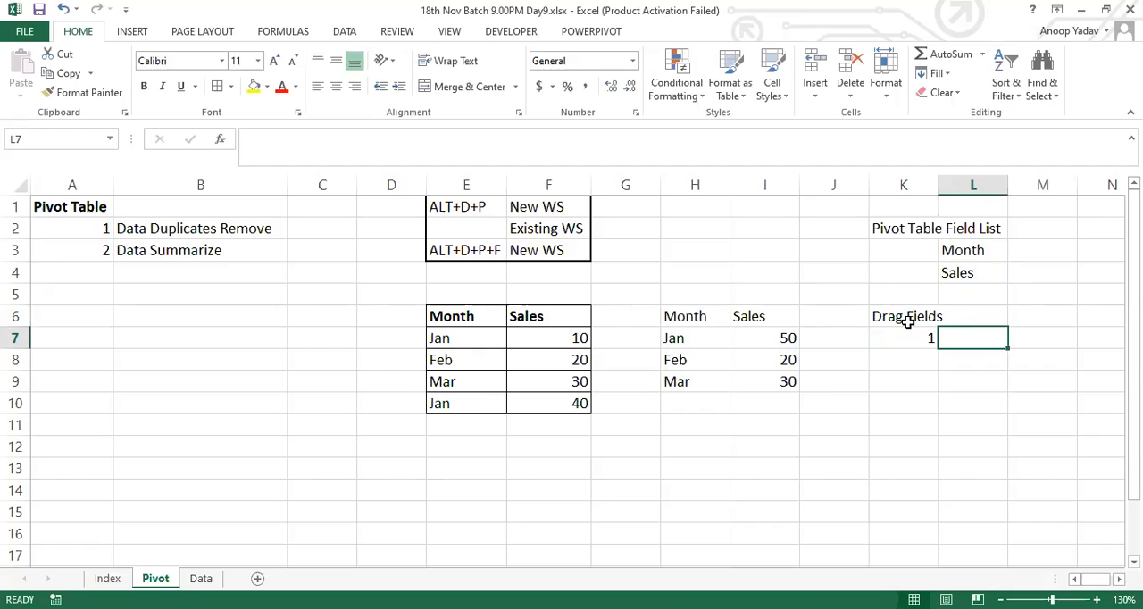
type("Filter")
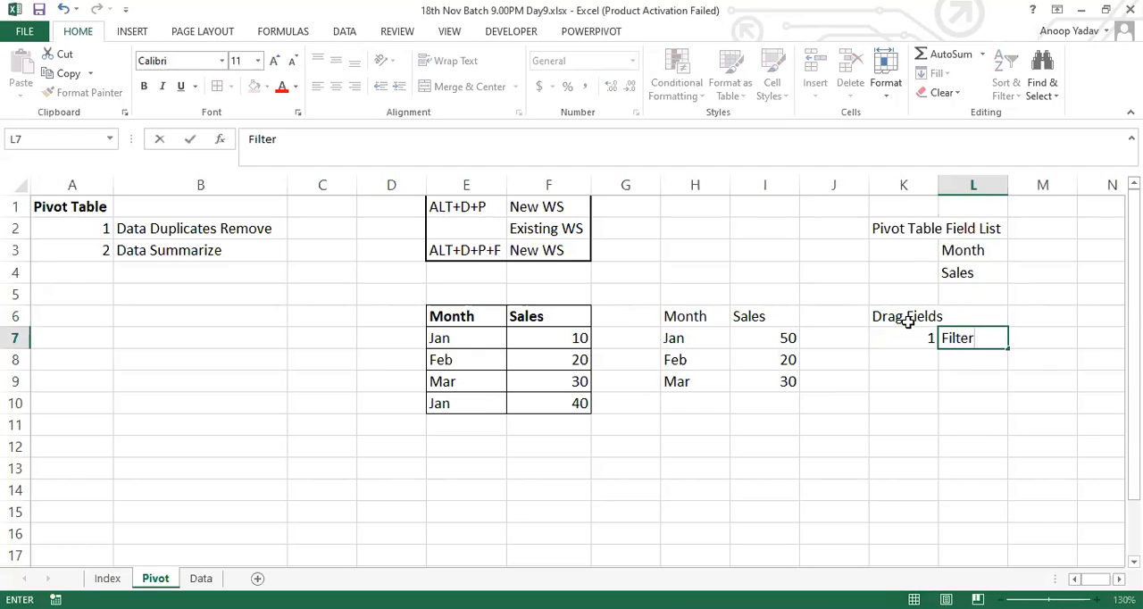
key("Return")
type("2")
key("Tab")
type("Rows")
key("Return")
Step: Complete the drag area list in K9:L10 with 3 Columns and 4 Values
type("3")
key("Tab")
type("Columns")
key("Return")
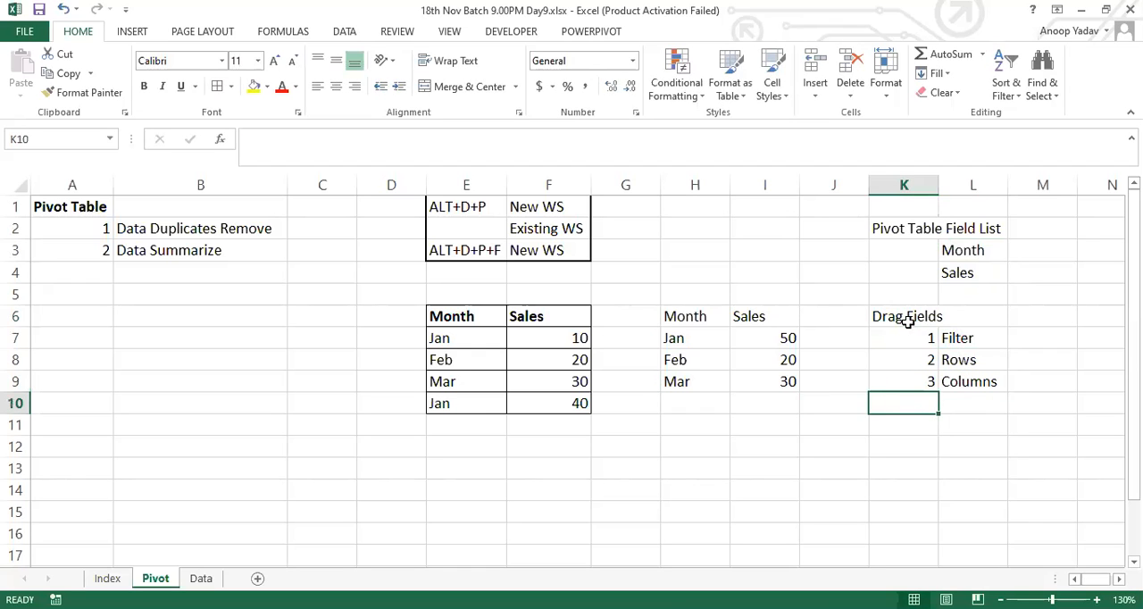
type("4")
key("Tab")
type("Values")
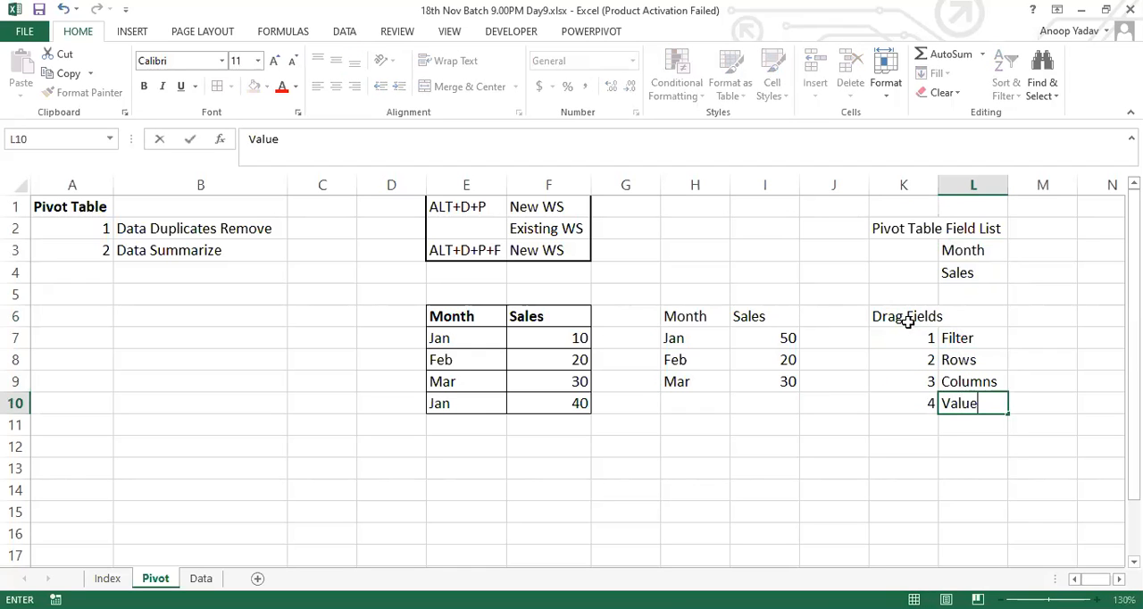
key("Return")
Step: Review how the drag areas in K7:L10 relate to the field list in K2:L4 and the summary table in H6:I9
left_click_drag(913, 331, 976, 404)
left_click_drag(944, 250, 944, 272)
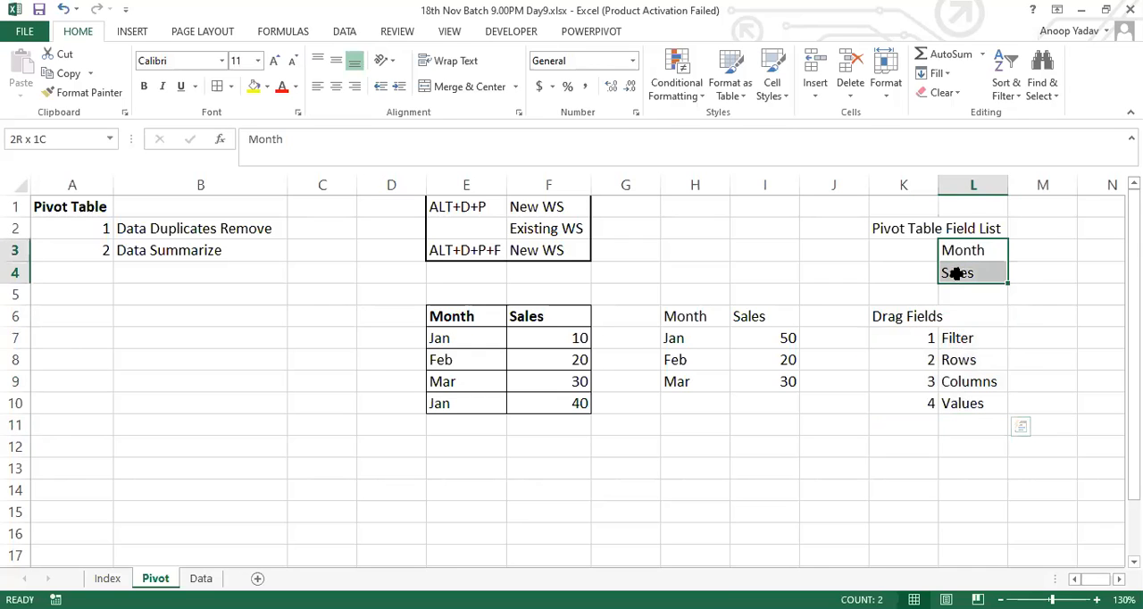
left_click(951, 332)
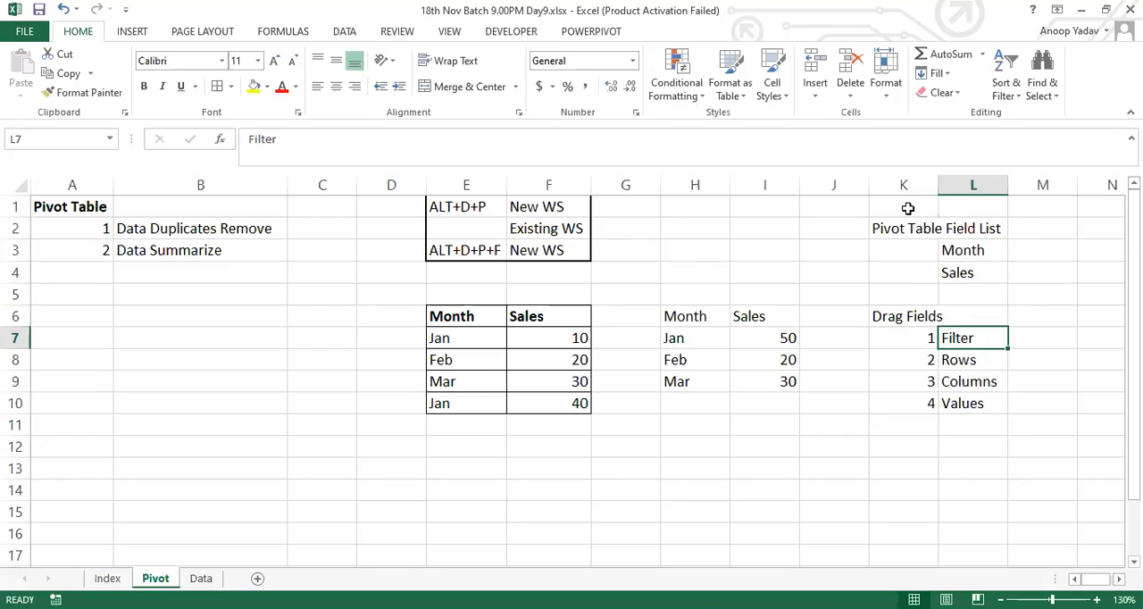
left_click_drag(883, 234, 988, 278)
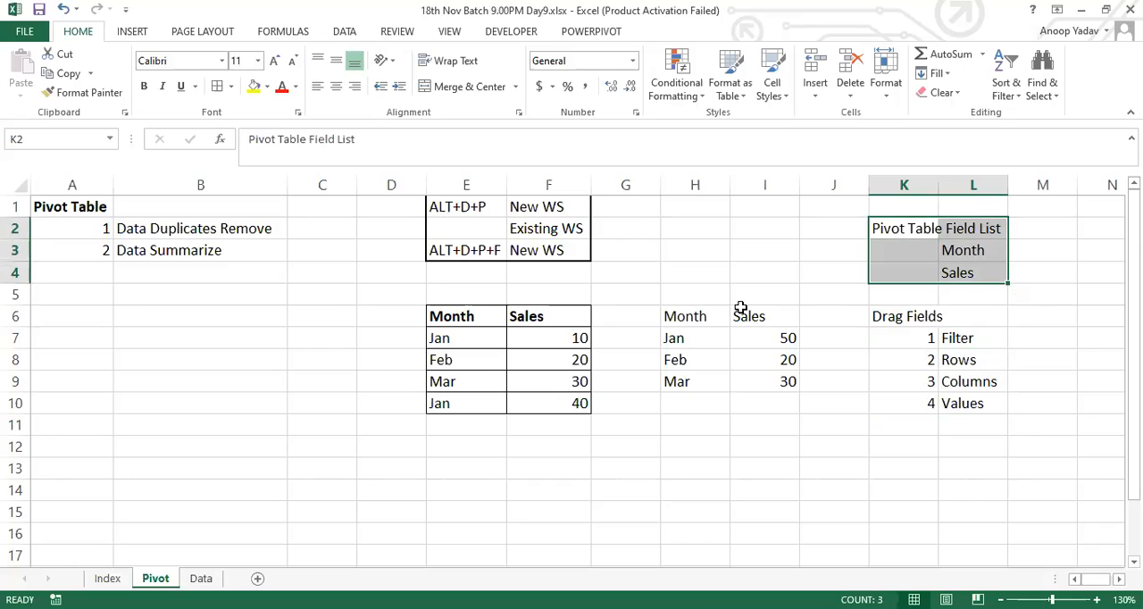
left_click_drag(677, 317, 765, 386)
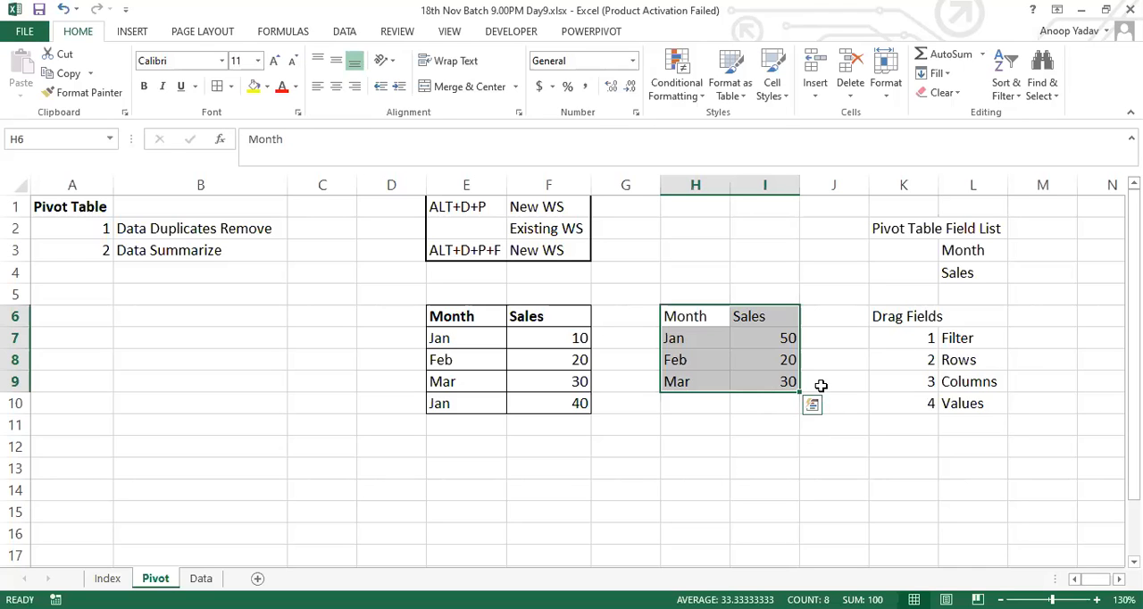
left_click(695, 340)
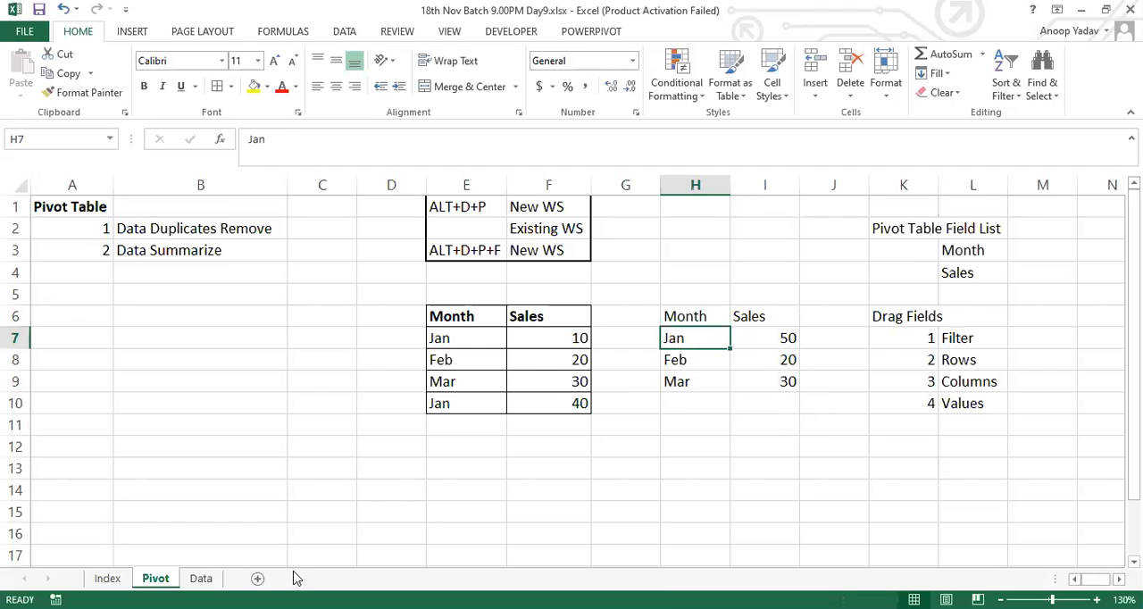
Step: Open the Data sheet and examine its header row A1:G1, from Agent to Amount
left_click(201, 577)
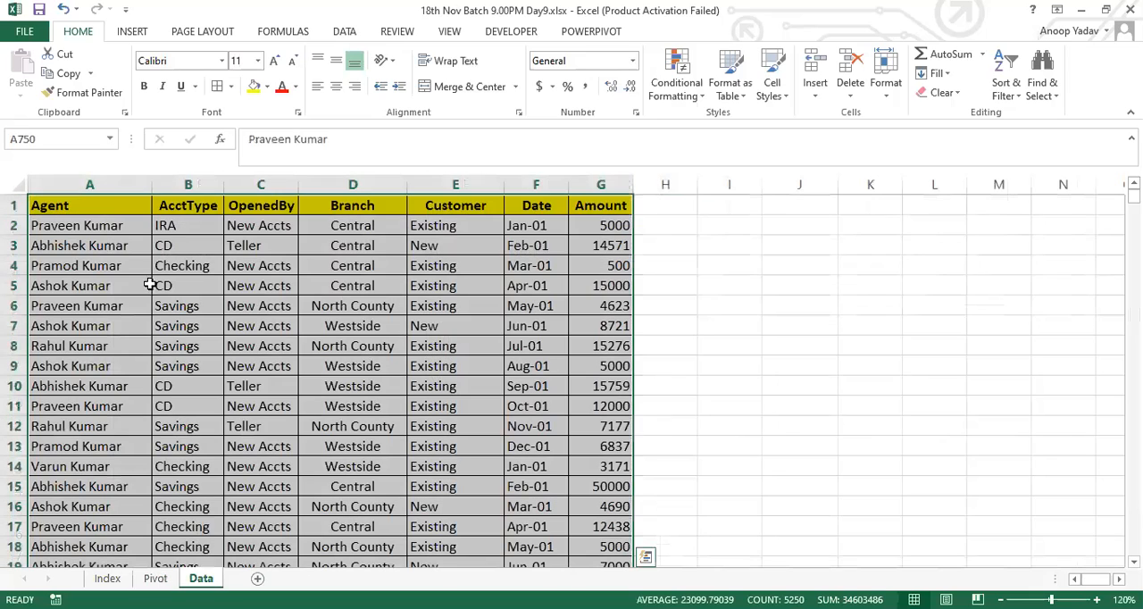
left_click(86, 207)
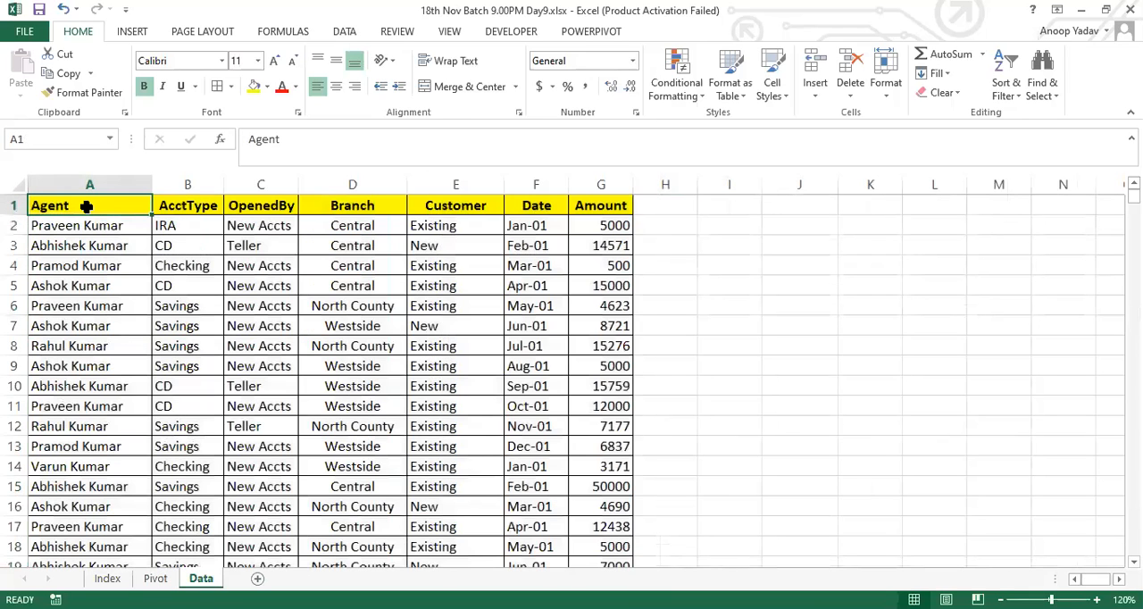
key("shift+Right")
key("shift+Right")
key("shift+Right")
key("shift+Right")
key("shift+Right")
key("shift+Right")
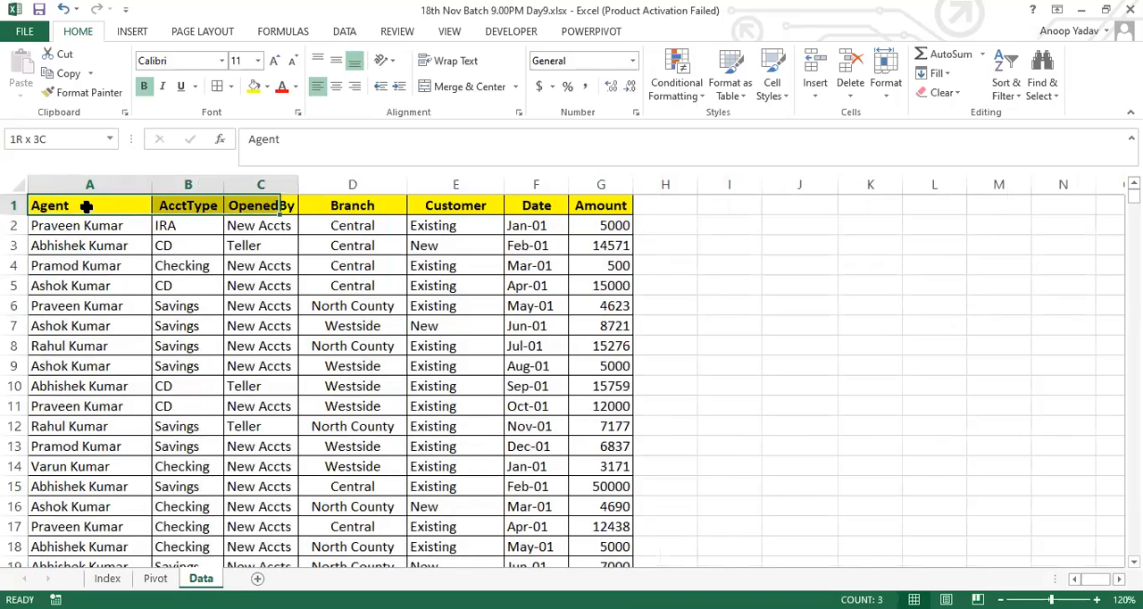
left_click(86, 206)
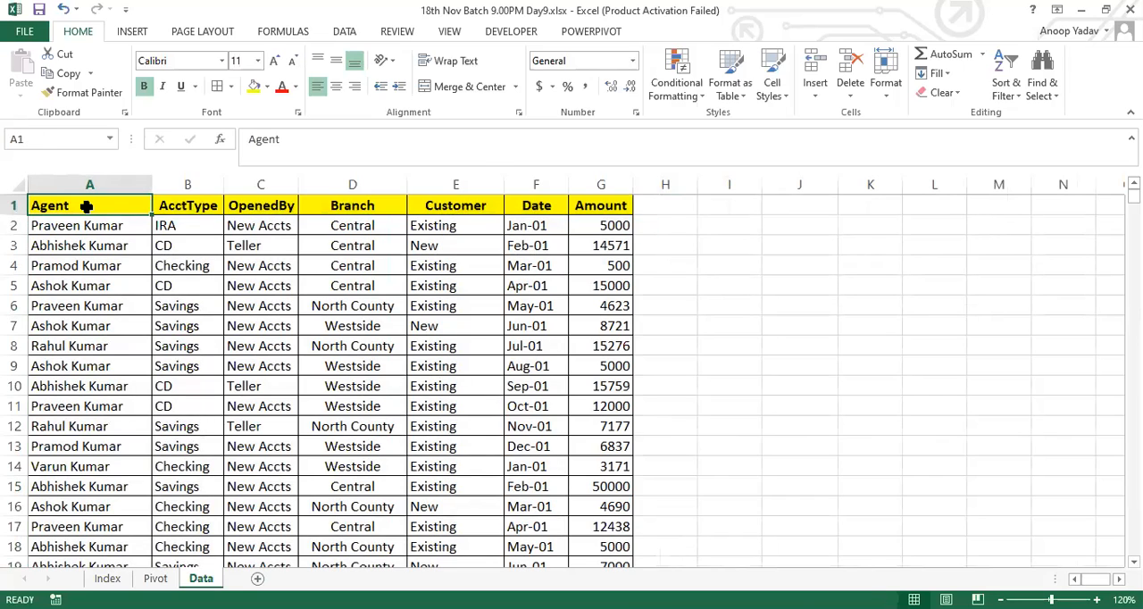
key("shift+Right")
key("shift+Right")
key("shift+Right")
key("shift+Right")
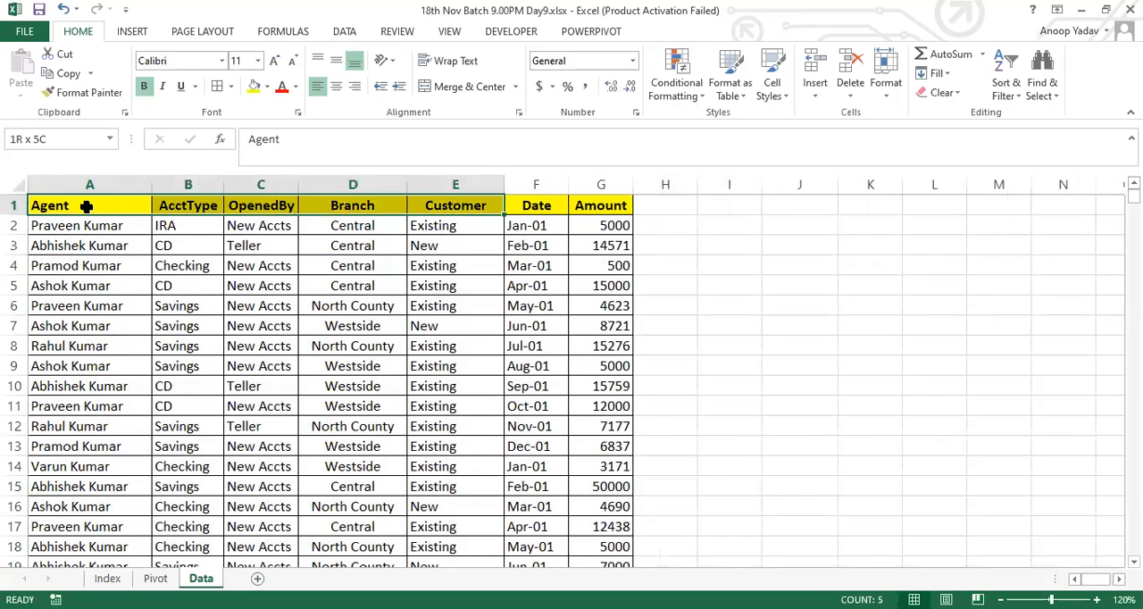
key("shift+Right")
key("shift+Right")
key("Down")
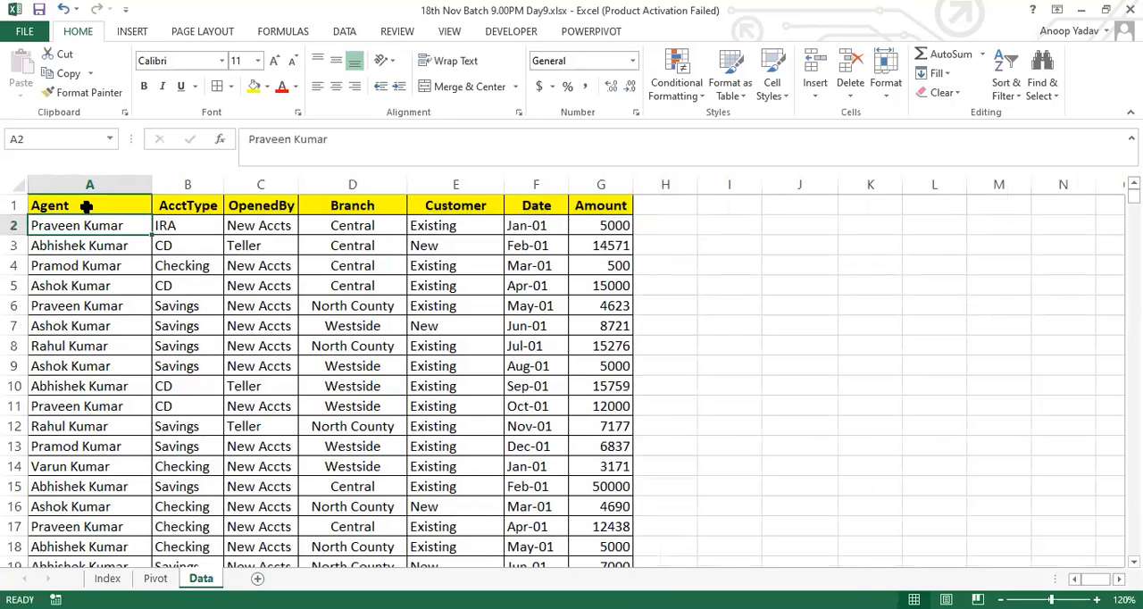
Step: Examine the Agent column on the Data sheet down to its last row for repeated agents, and return to its header
key("ctrl+shift+Down")
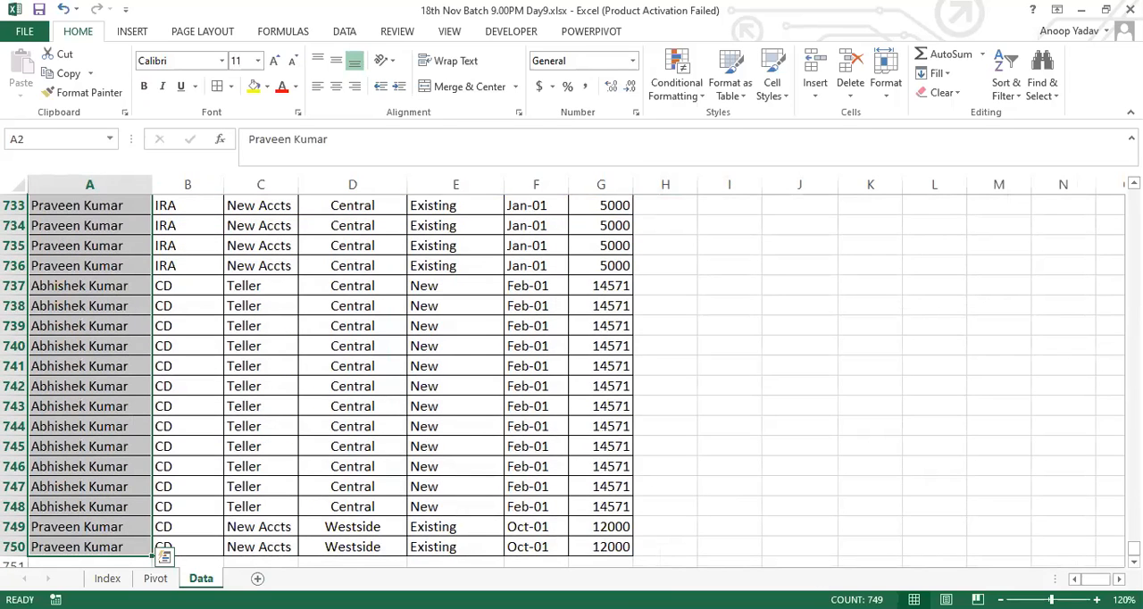
left_click(94, 243)
key("ctrl+Up")
key("Down")
key("ctrl+Down")
key("Up")
key("Up")
key("Up")
key("Up")
key("Up")
key("Up")
key("Up")
key("Up")
key("Up")
key("Up")
key("Up")
key("Up")
key("Up")
key("Up")
key("Up")
key("Up")
key("Up")
key("Up")
key("Up")
key("Up")
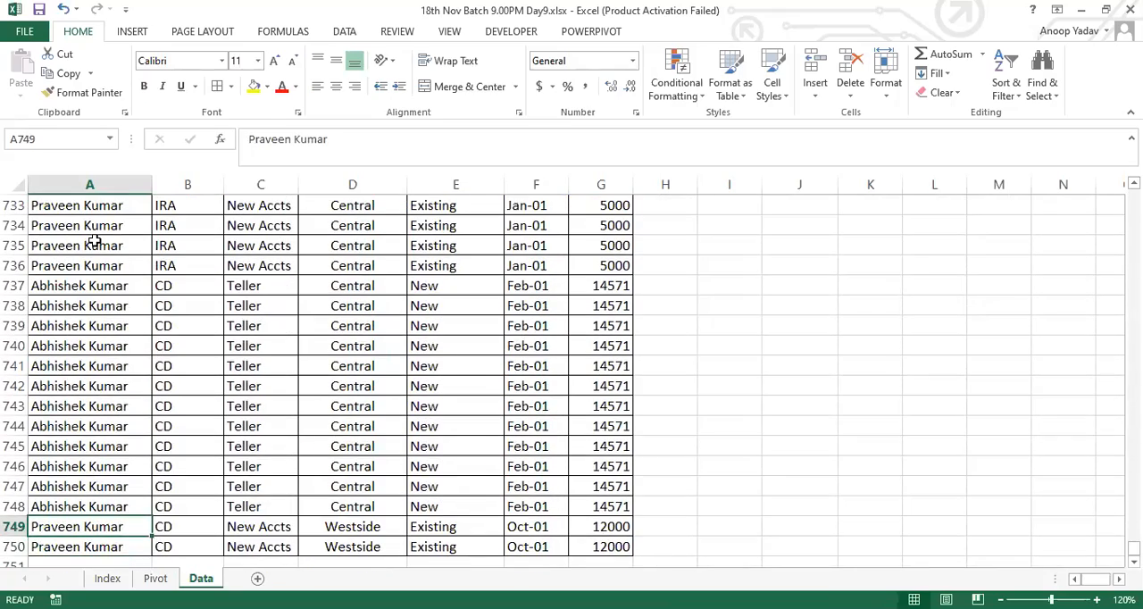
key("Up")
key("Up")
key("Up")
key("Up")
key("Up")
key("Up")
key("Up")
key("Up")
key("Up")
key("Up")
key("Up")
key("Up")
key("Up")
key("Up")
key("Up")
key("Up")
key("Up")
key("Up")
key("Up")
key("Up")
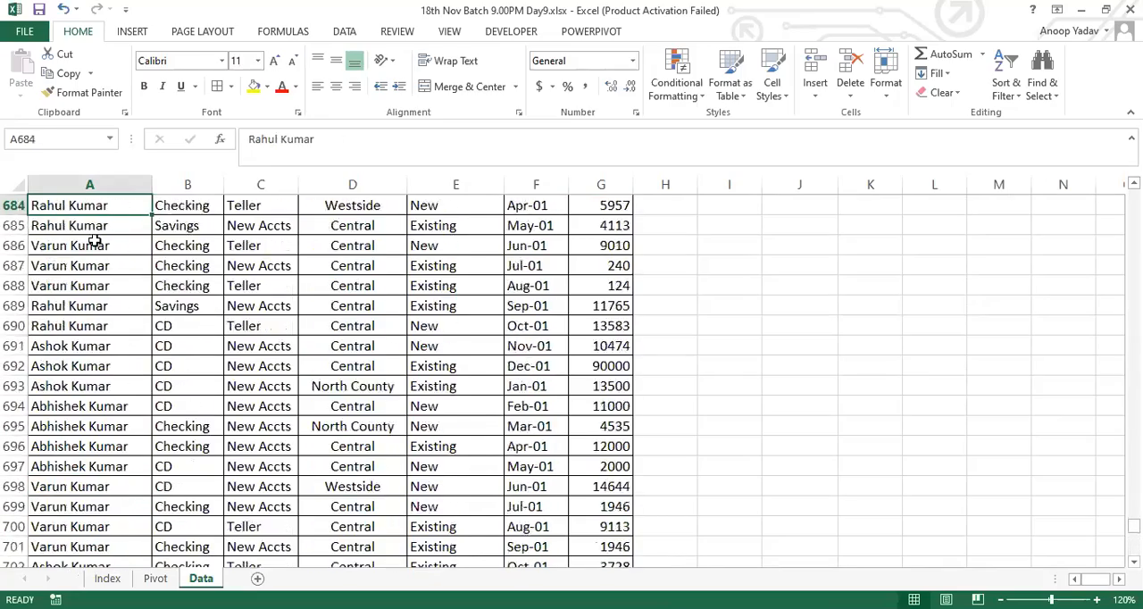
key("ctrl+Up")
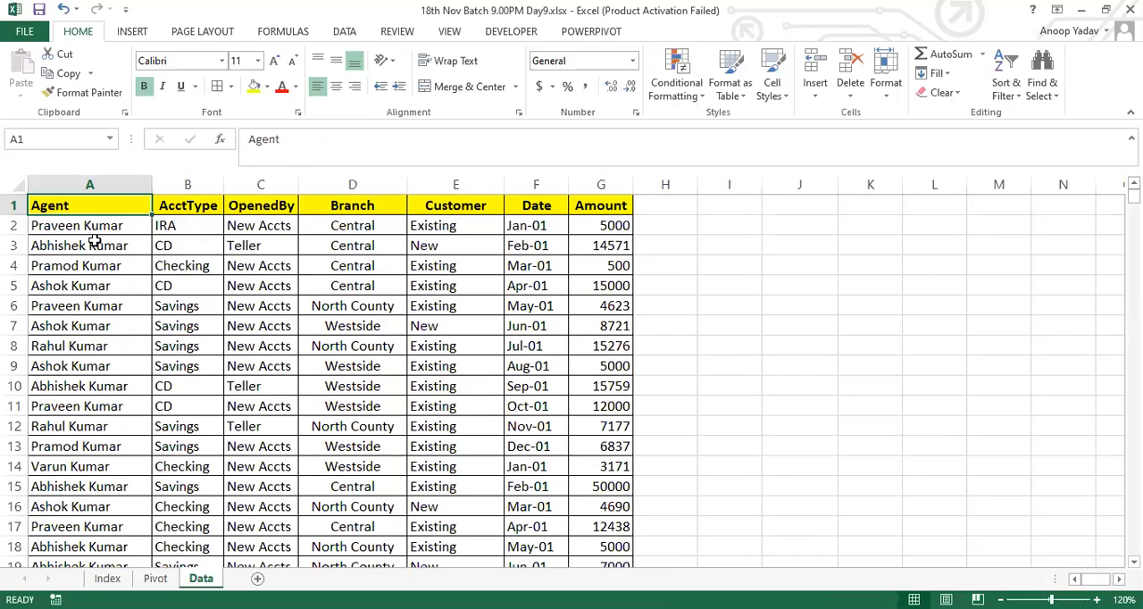
Step: Compare the first Agent entries and Amount values with the empty area from I3 down, ending on I3
left_click_drag(94, 227, 94, 362)
left_click_drag(754, 243, 750, 348)
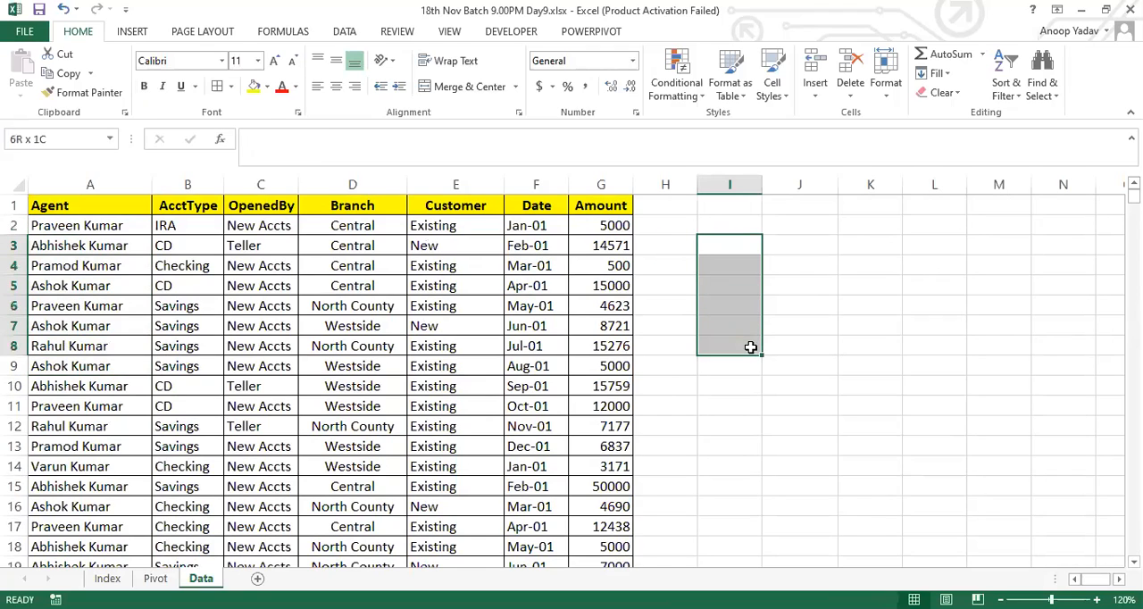
left_click(611, 234)
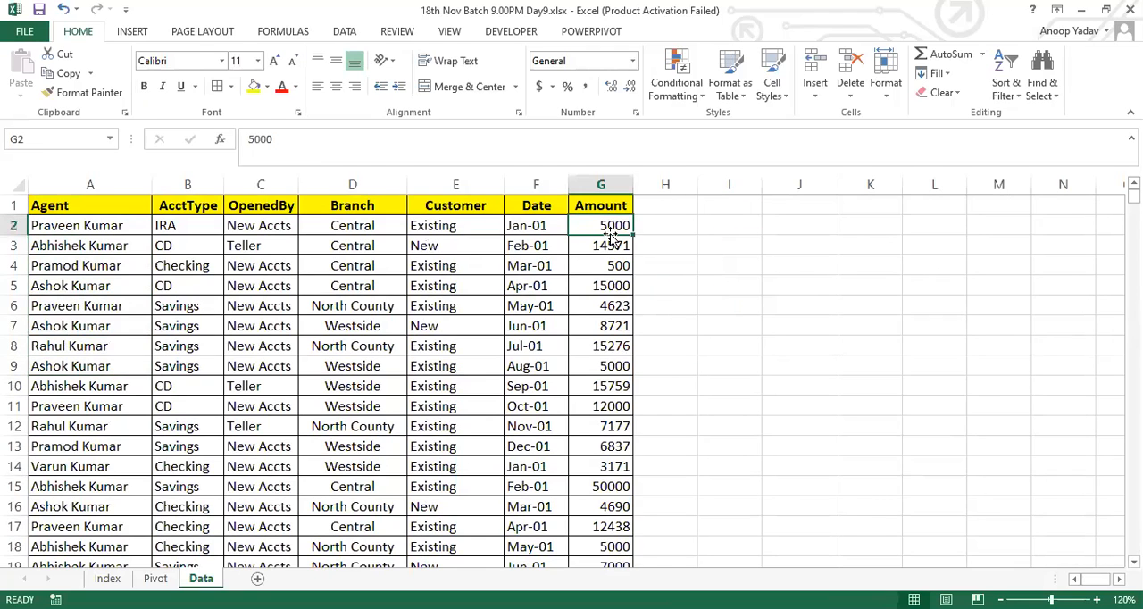
left_click(115, 231)
left_click(740, 235)
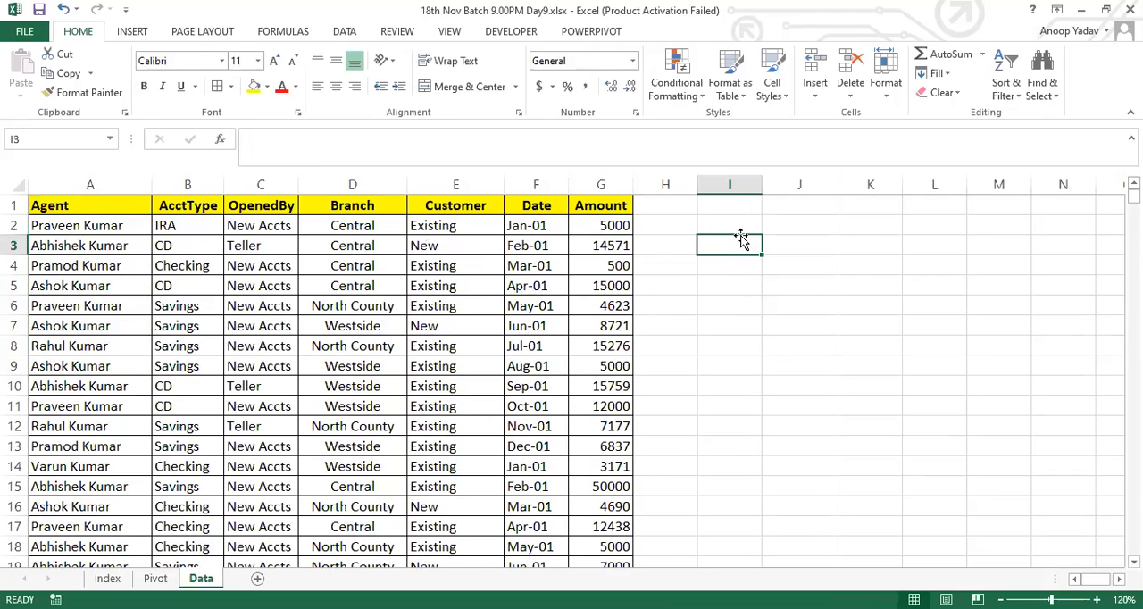
Step: Create a PivotTable on a new sheet from A1:G750 of the Data sheet, and place Data ahead of Sheet1
left_click(613, 223)
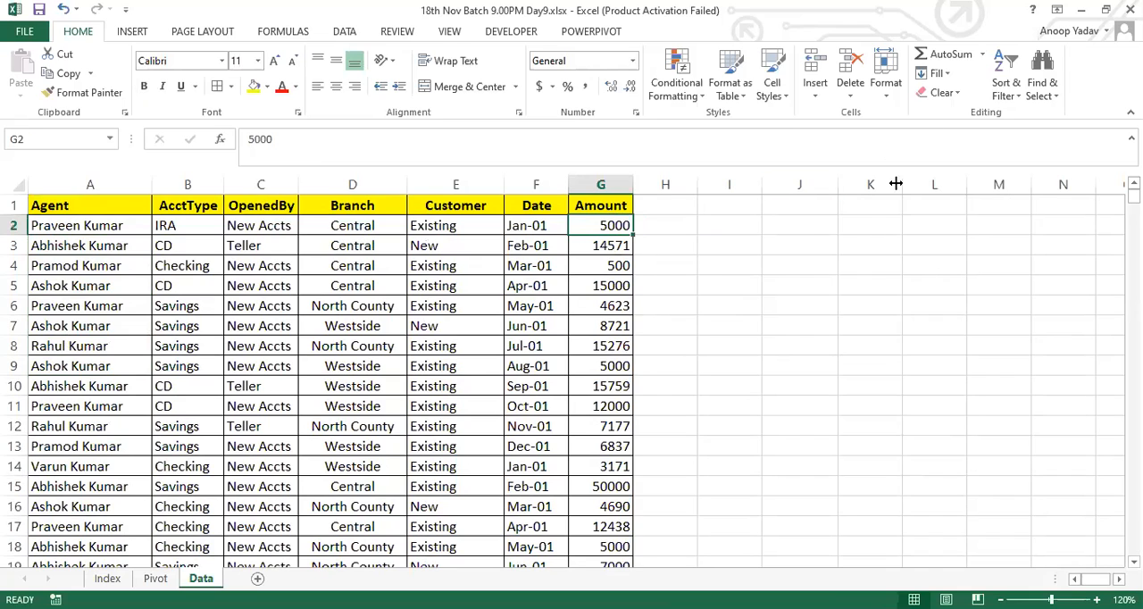
left_click(809, 223)
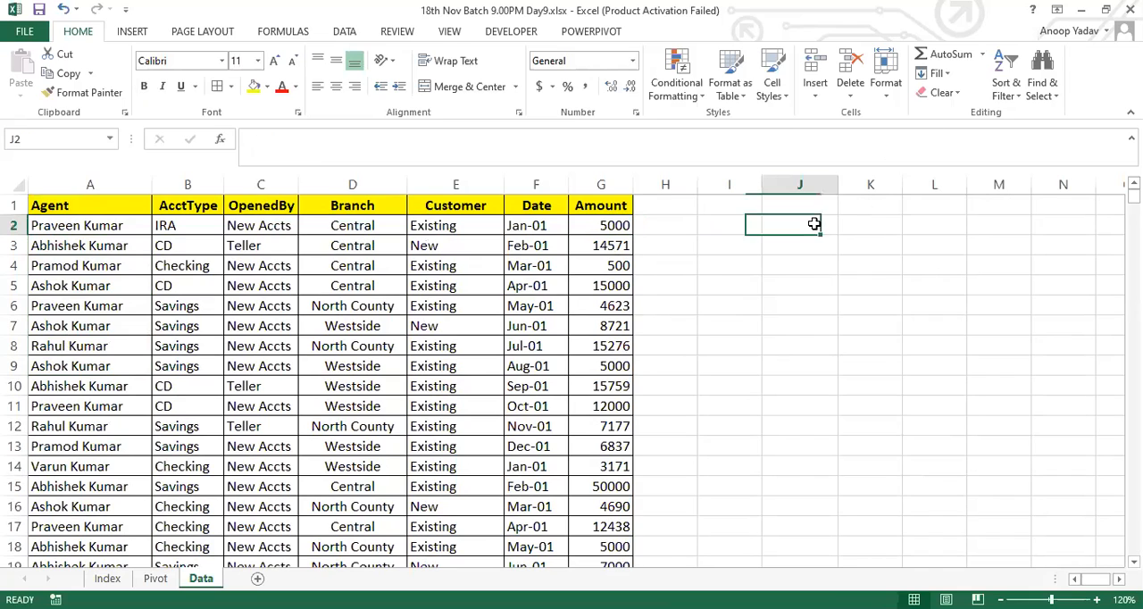
left_click(67, 238)
key("ctrl+Down")
key("ctrl+shift+Right")
key("ctrl+shift+Up")
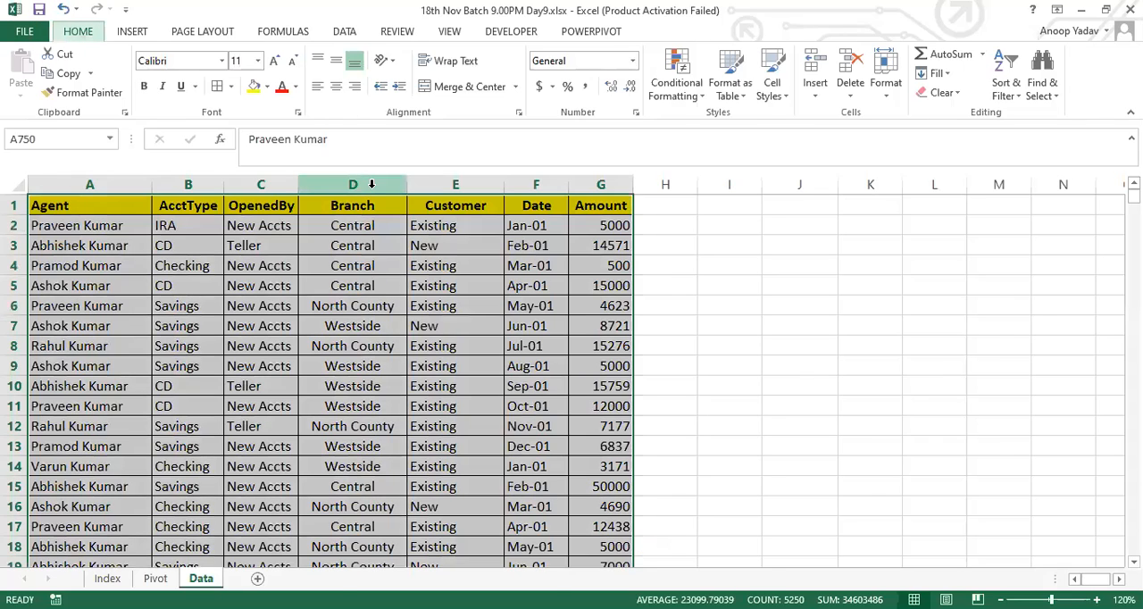
key("alt+d")
key("p")
key("f")
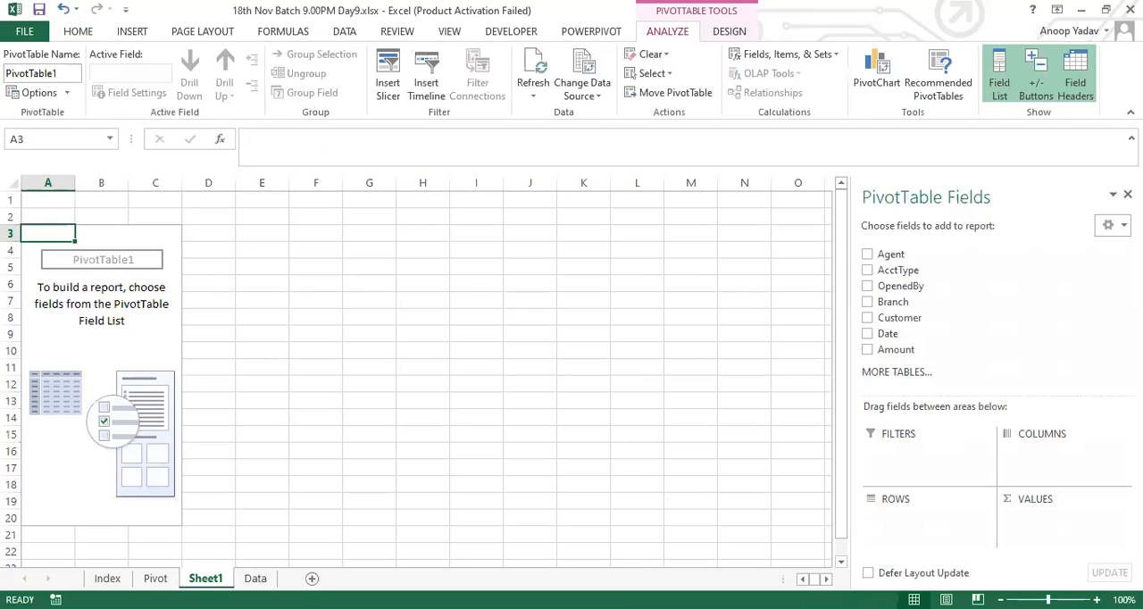
left_click_drag(256, 578, 201, 579)
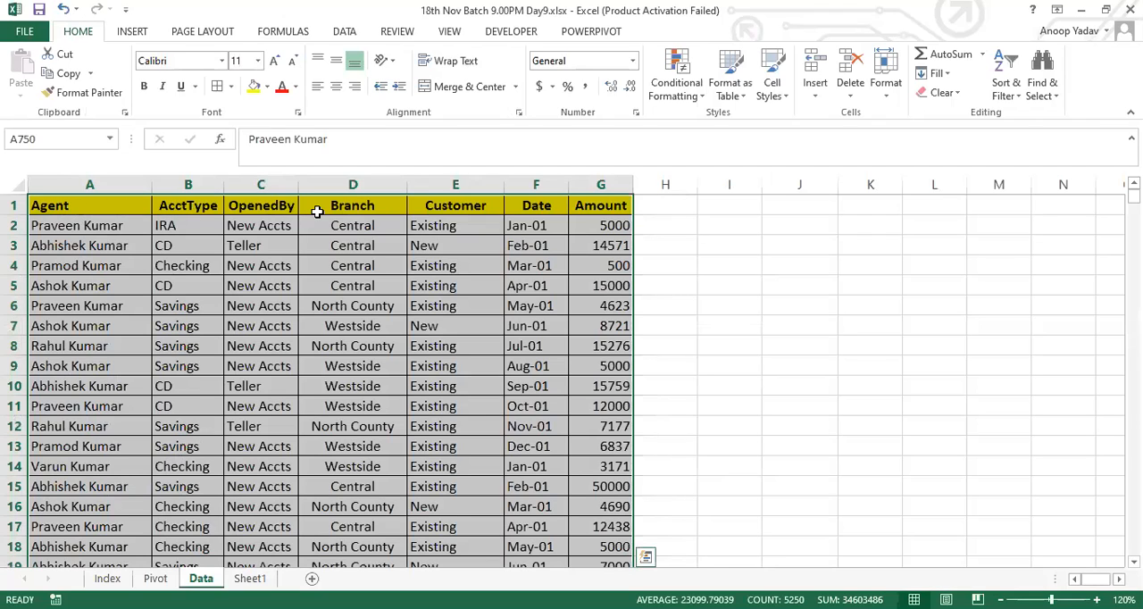
left_click(255, 578)
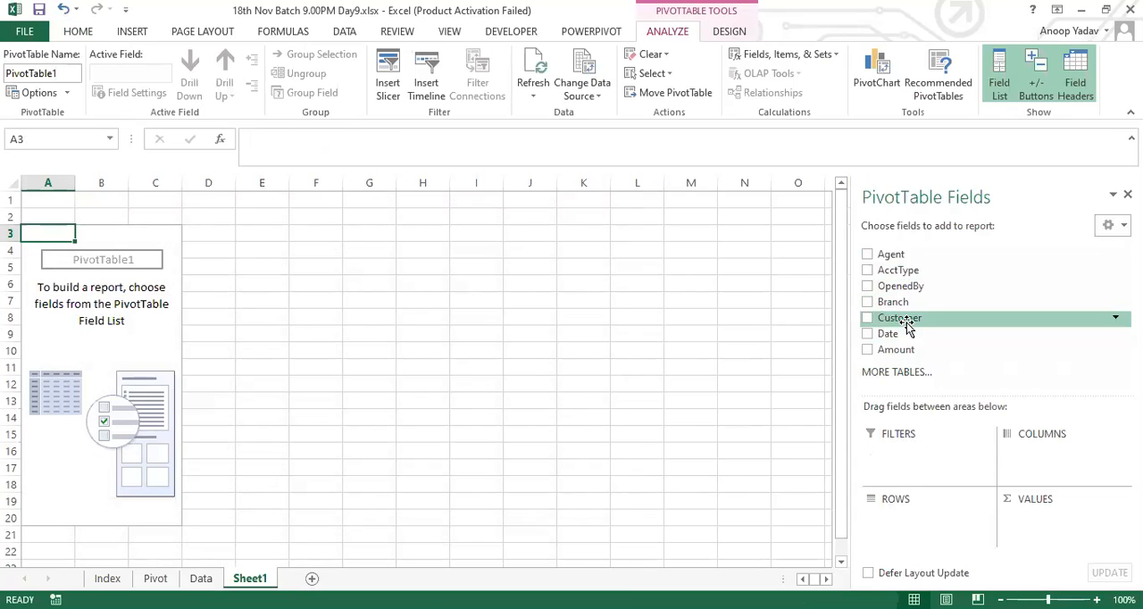
Step: Place Agent in the Filters area, inspect its filter list, and add Amount to the Values area
left_click_drag(912, 255, 906, 460)
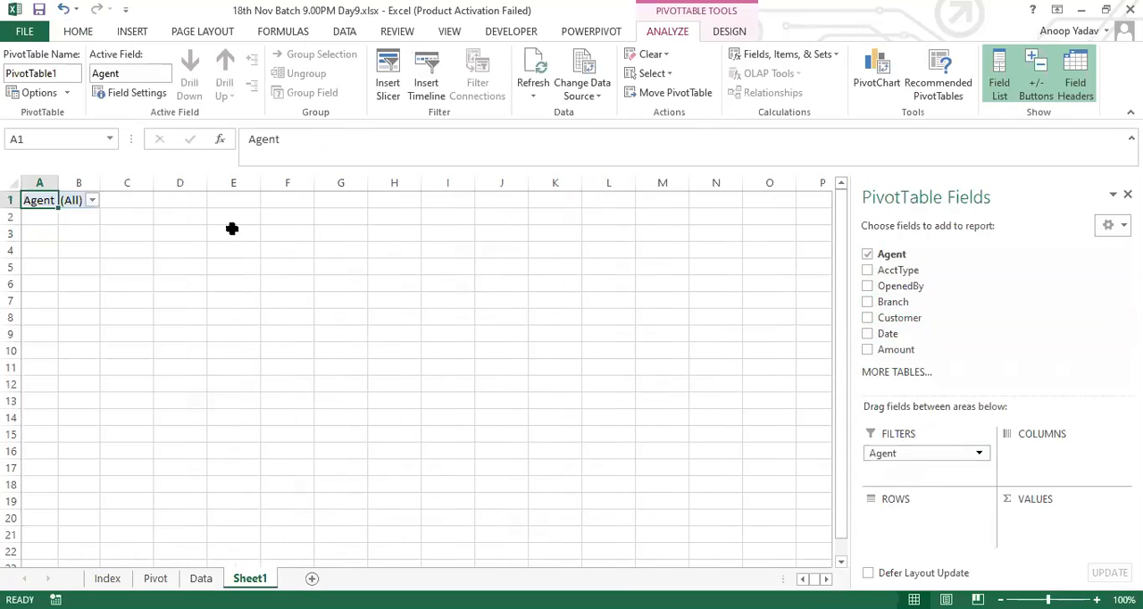
left_click(92, 200)
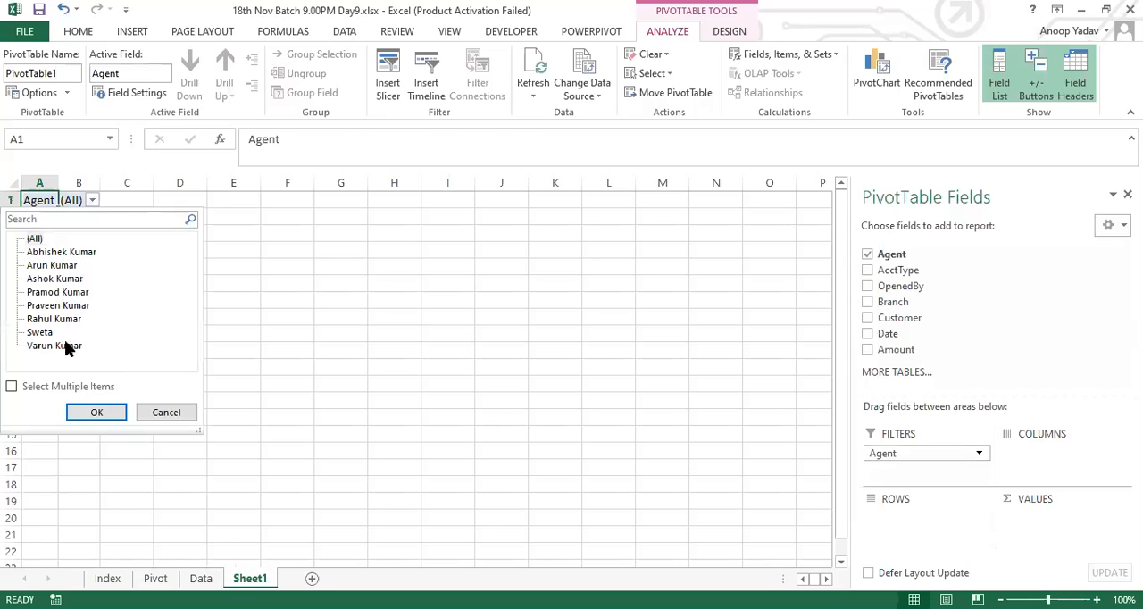
left_click(58, 253)
left_click(122, 335)
left_click(243, 216)
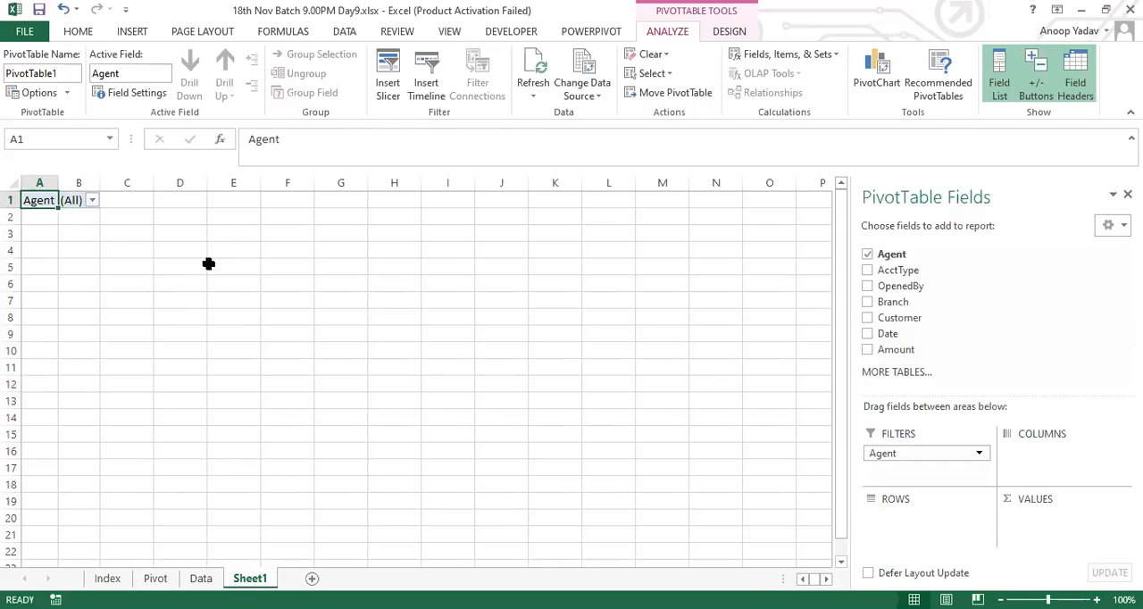
left_click_drag(663, 310, 1038, 534)
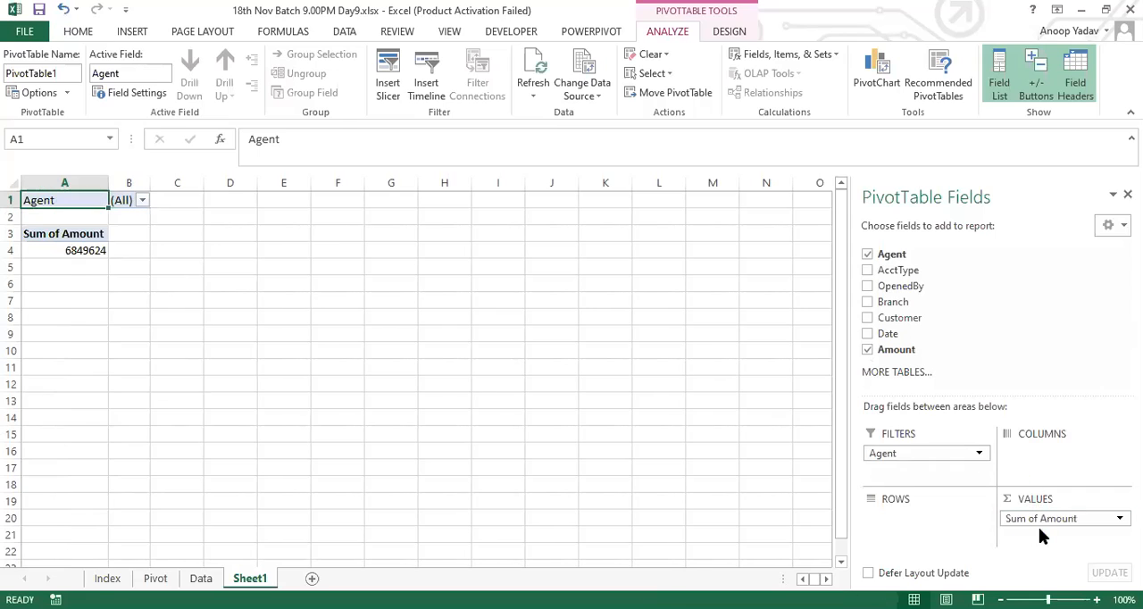
Step: Filter the PivotTable to the second agent in the Agent filter list
left_click(82, 251)
left_click(142, 200)
left_click(52, 266)
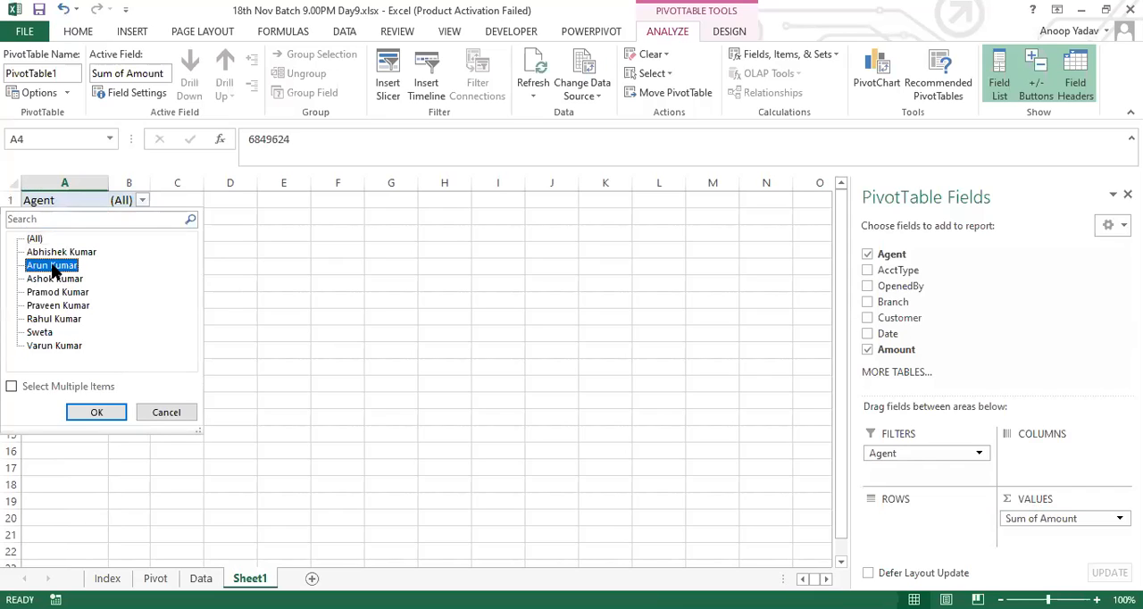
left_click(103, 414)
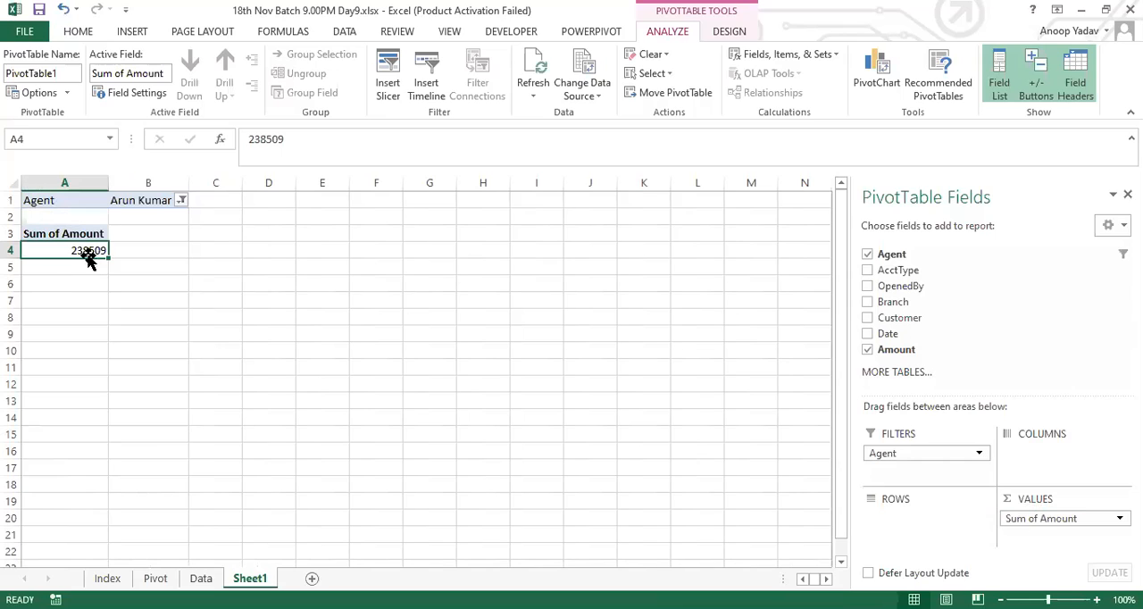
Step: Switch the Agent report filter to the second-to-last agent in the list
left_click(168, 202)
left_click(179, 201)
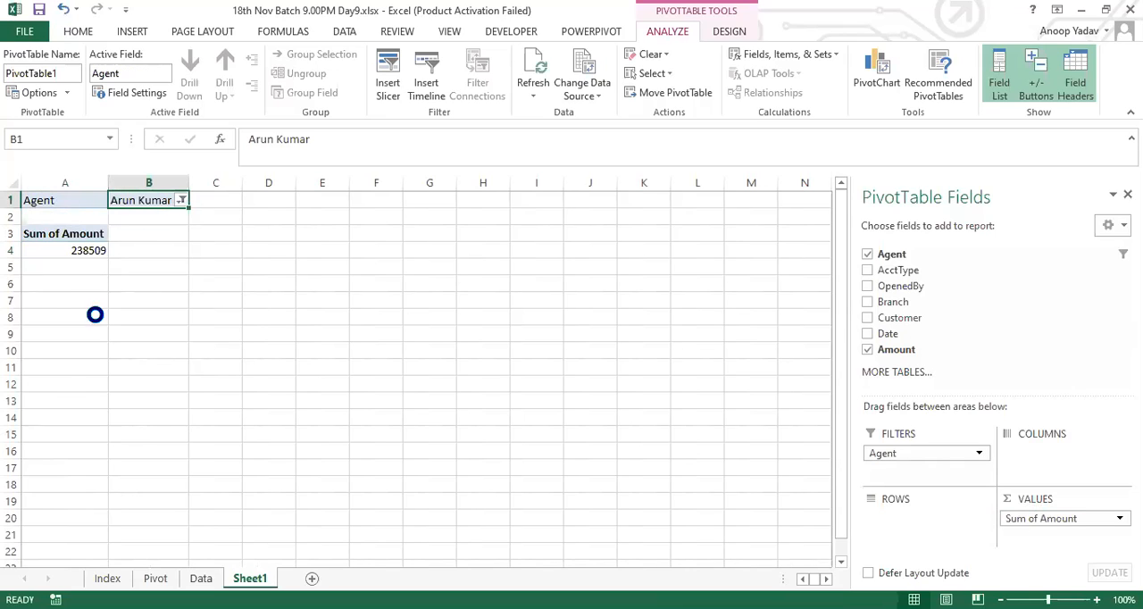
left_click(44, 332)
left_click(96, 412)
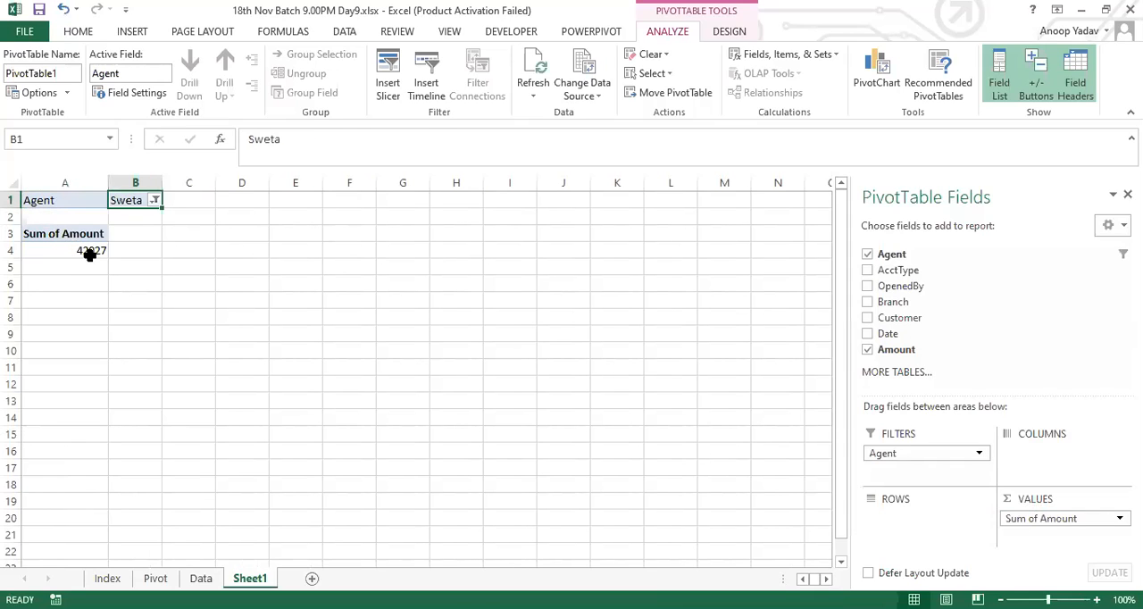
mouse_move(75, 256)
Step: Review how the Agent filter in B1 relates to the Sum of Amount result in A3:A4
left_click(154, 200)
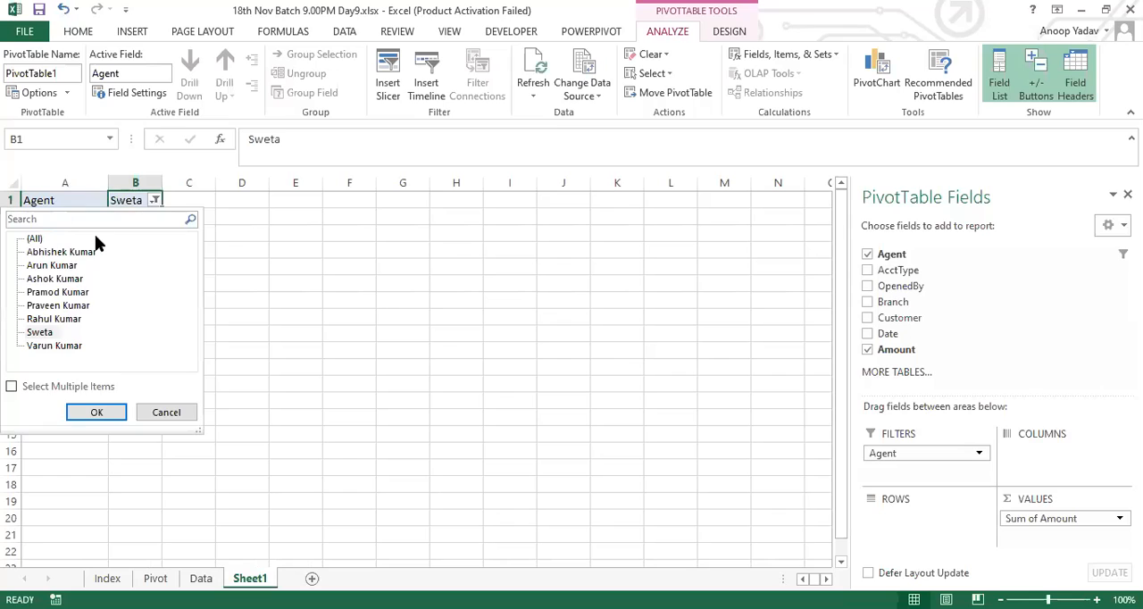
left_click(151, 408)
left_click(76, 234)
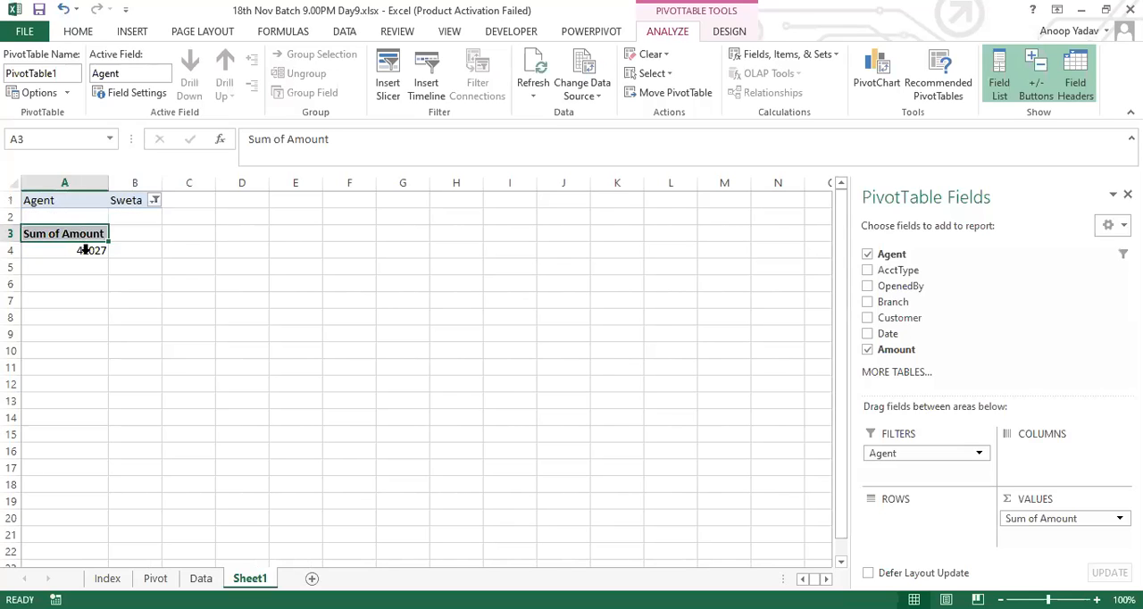
left_click_drag(85, 250, 79, 226)
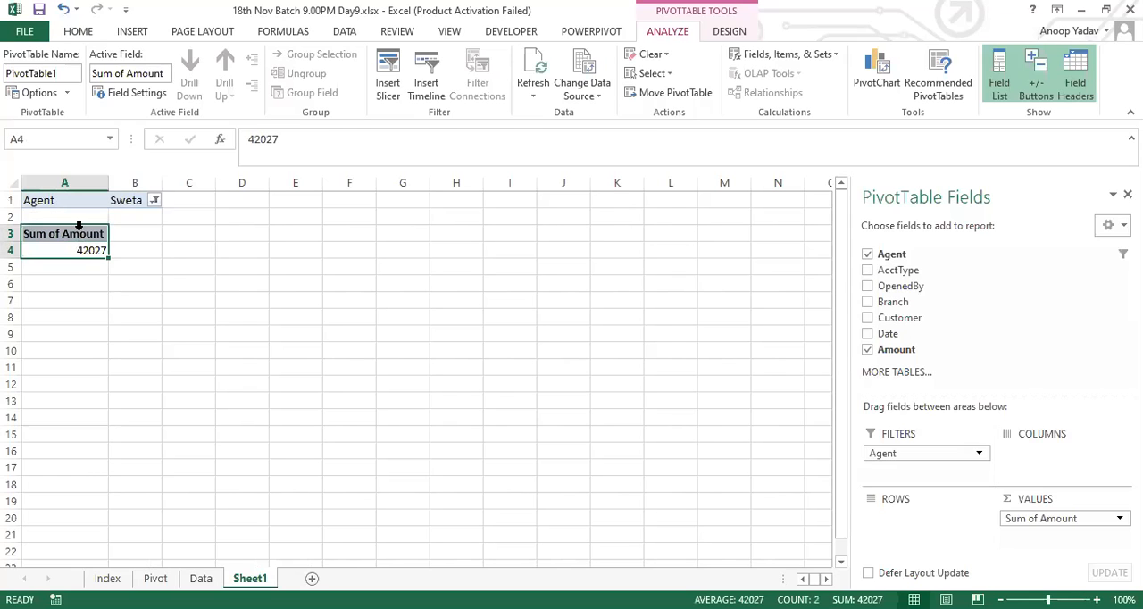
left_click(134, 201)
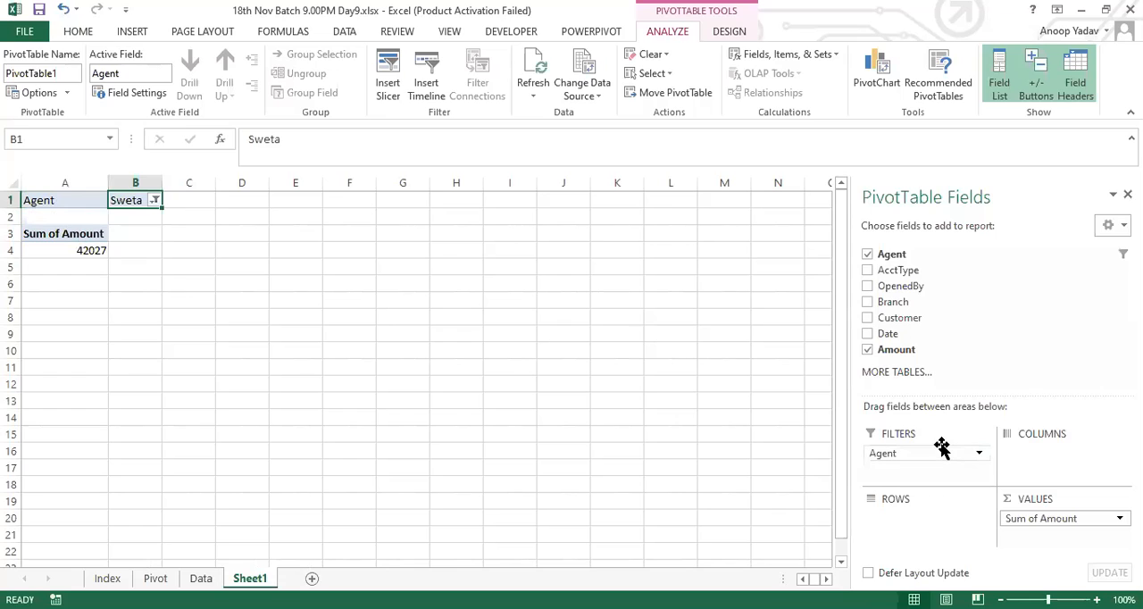
left_click(151, 200)
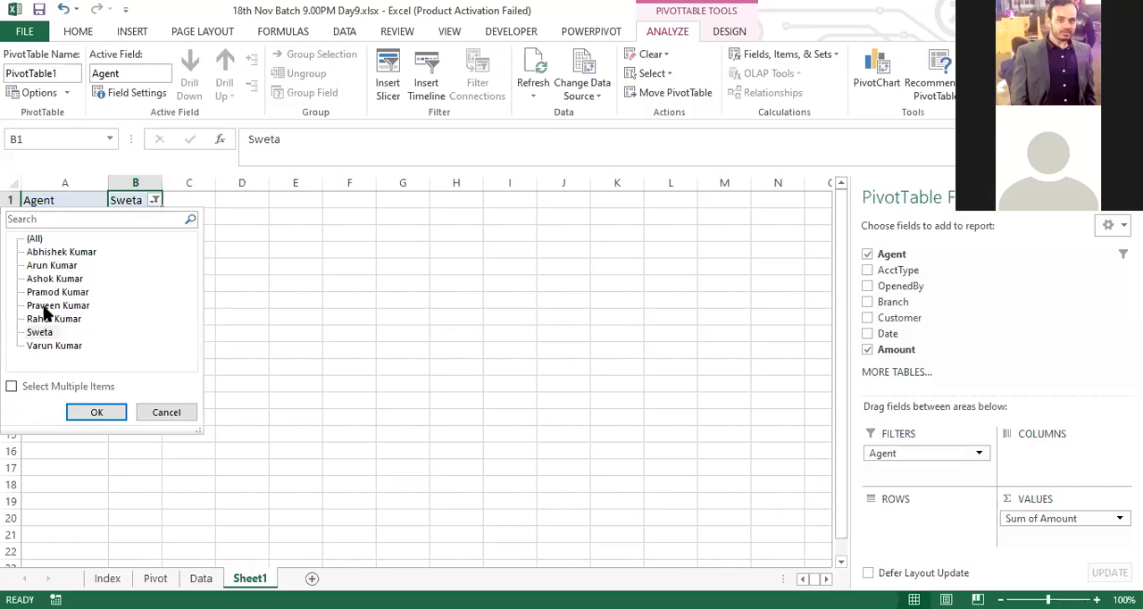
left_click(11, 386)
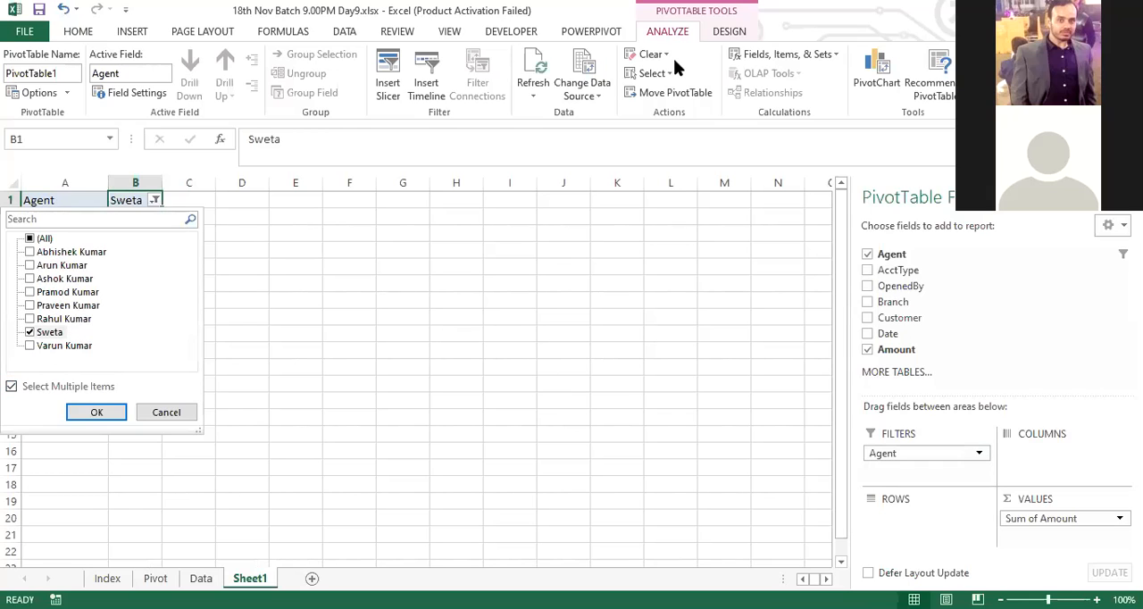
left_click(665, 184)
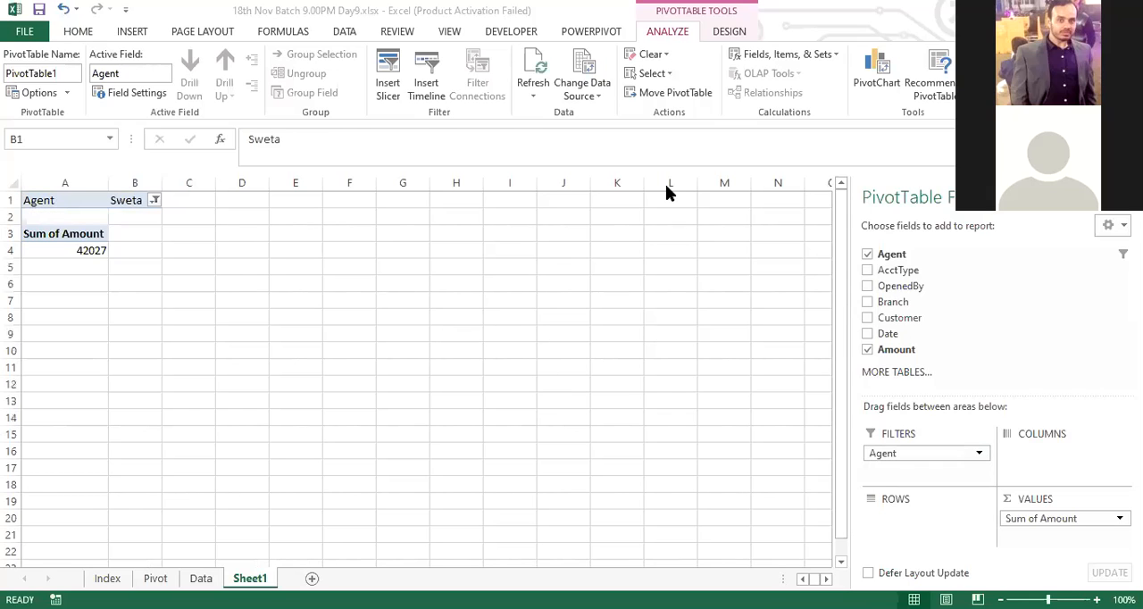
Step: Allow multiple items in the Agent filter, add the third listed agent to the selection, and select the total in A4
left_click(150, 198)
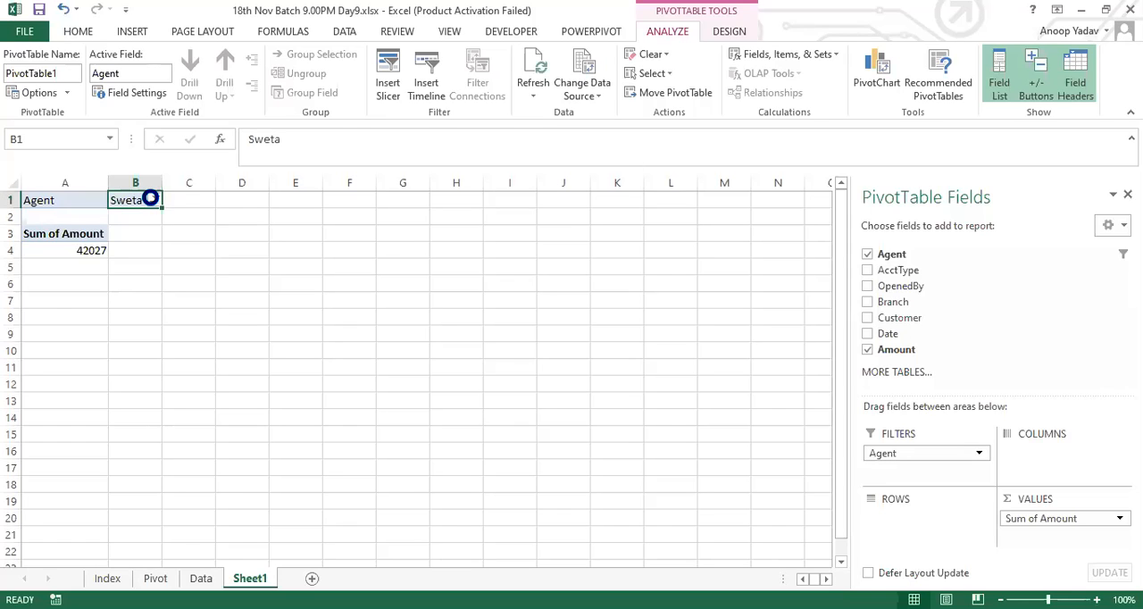
left_click(12, 386)
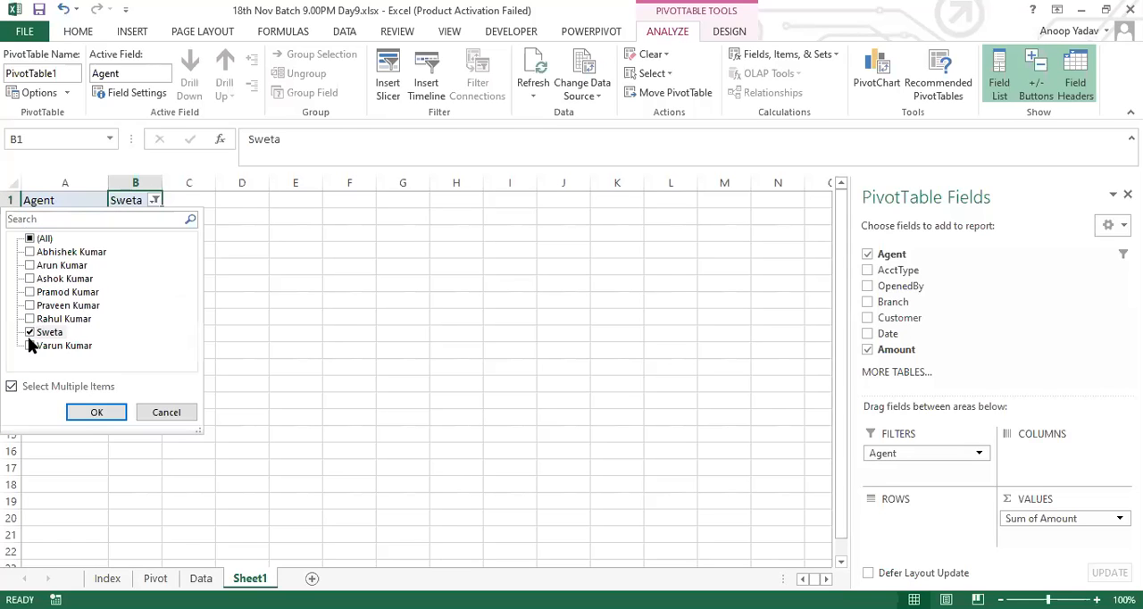
left_click(29, 279)
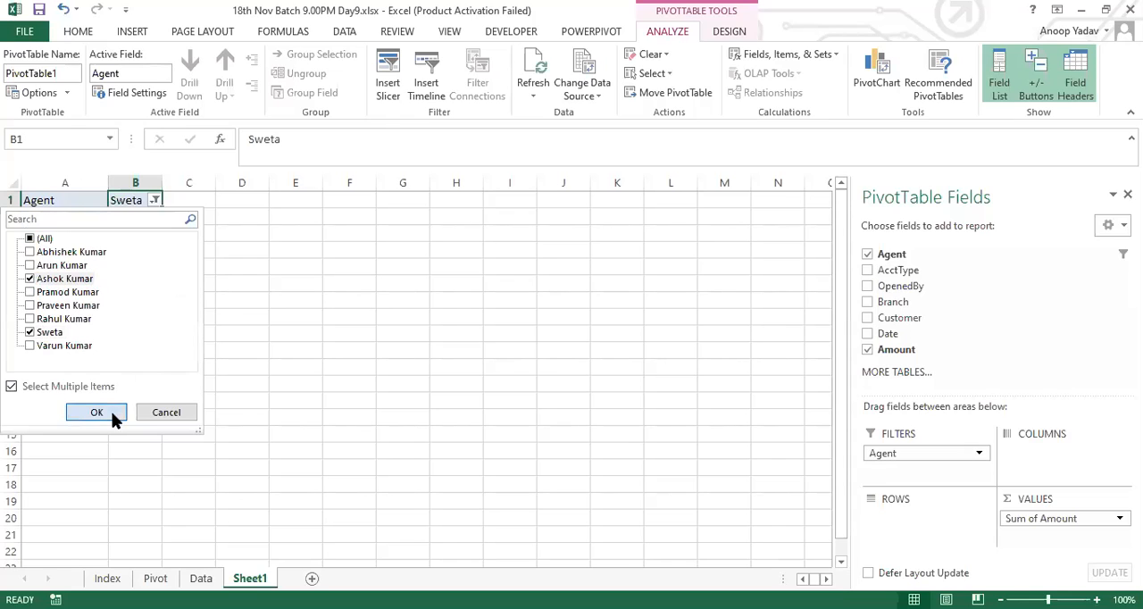
key("Return")
left_click(81, 250)
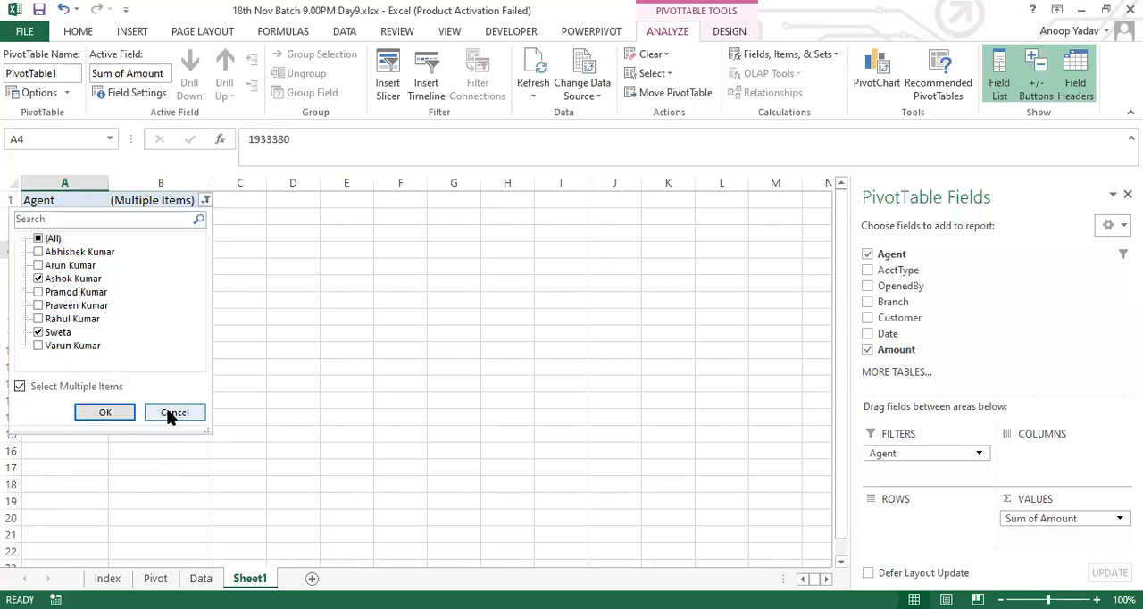
Step: Reset the Agent filter to all agents and rearrange the layout so Agent alone is used, in the Columns area
left_click(39, 239)
left_click(104, 414)
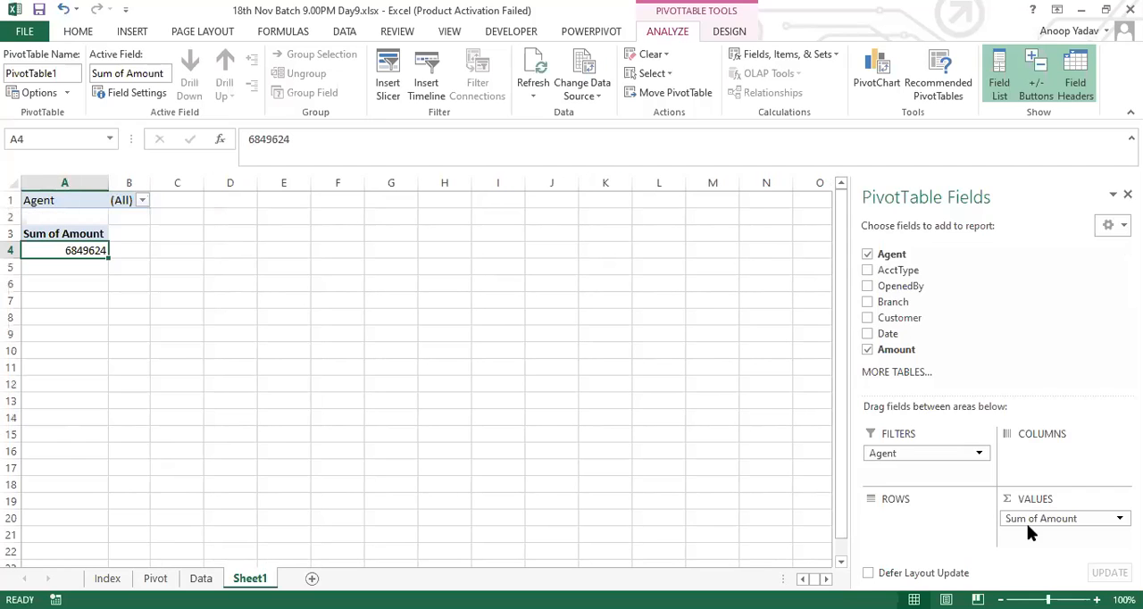
left_click_drag(1040, 520, 1051, 469)
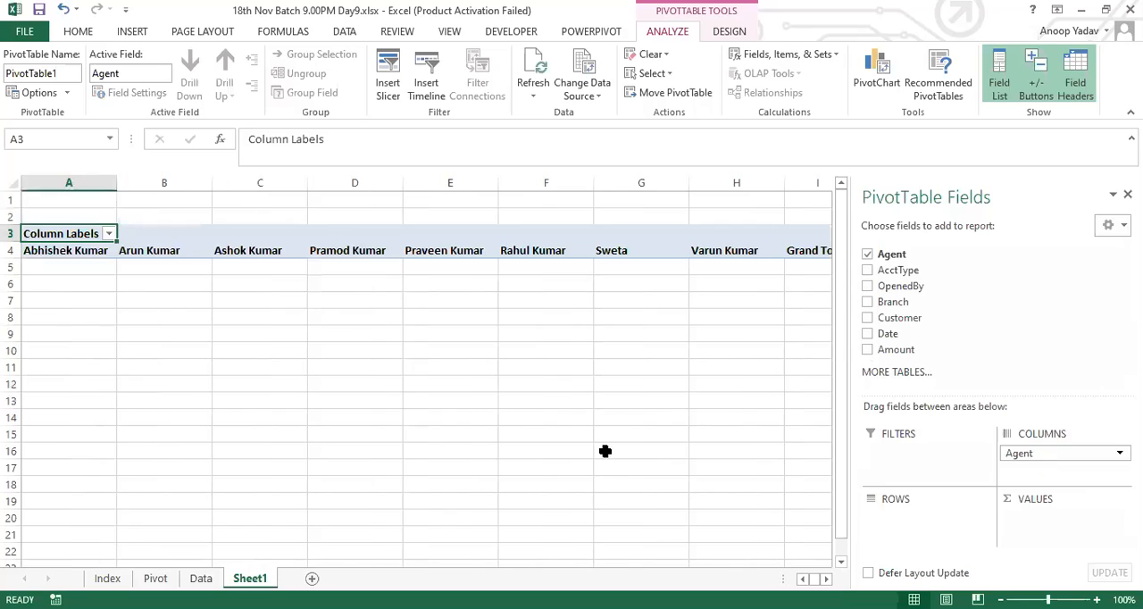
Step: Examine the agent headings laid out across row 4 of the PivotTable
key("Down")
key("Right")
key("Right")
key("Right")
key("Right")
key("Right")
key("Right")
key("Right")
key("Left")
key("Left")
key("Left")
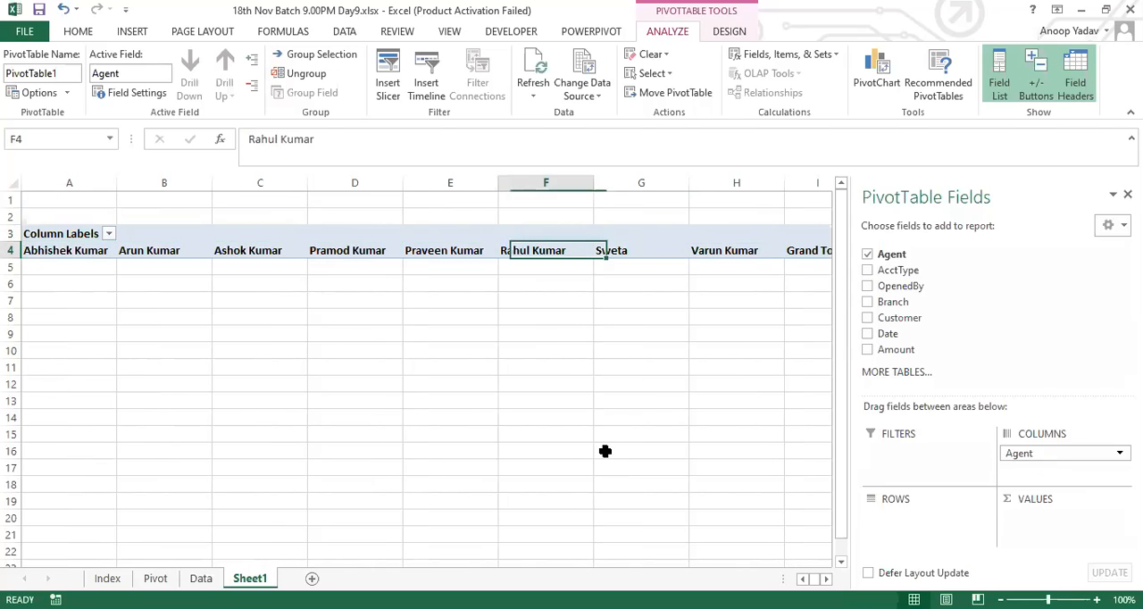
key("Home")
key("Right")
key("Right")
key("Right")
key("Right")
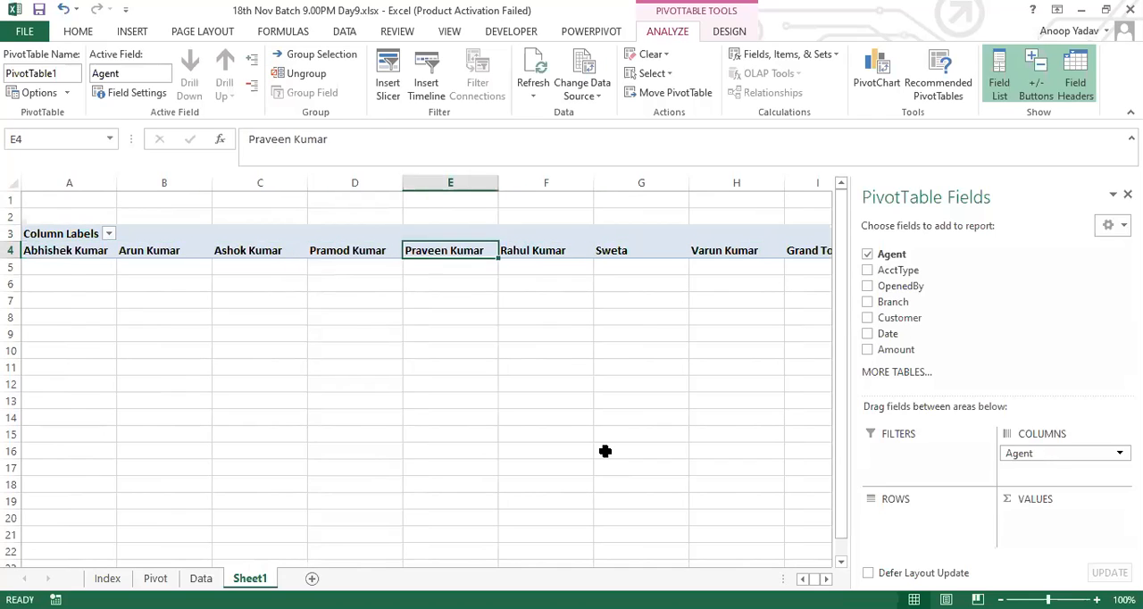
key("Right")
key("Right")
Step: Move Agent to the Rows area, review the row labels in A4:A11, and add Amount to Values as a sum
left_click_drag(1043, 453, 926, 533)
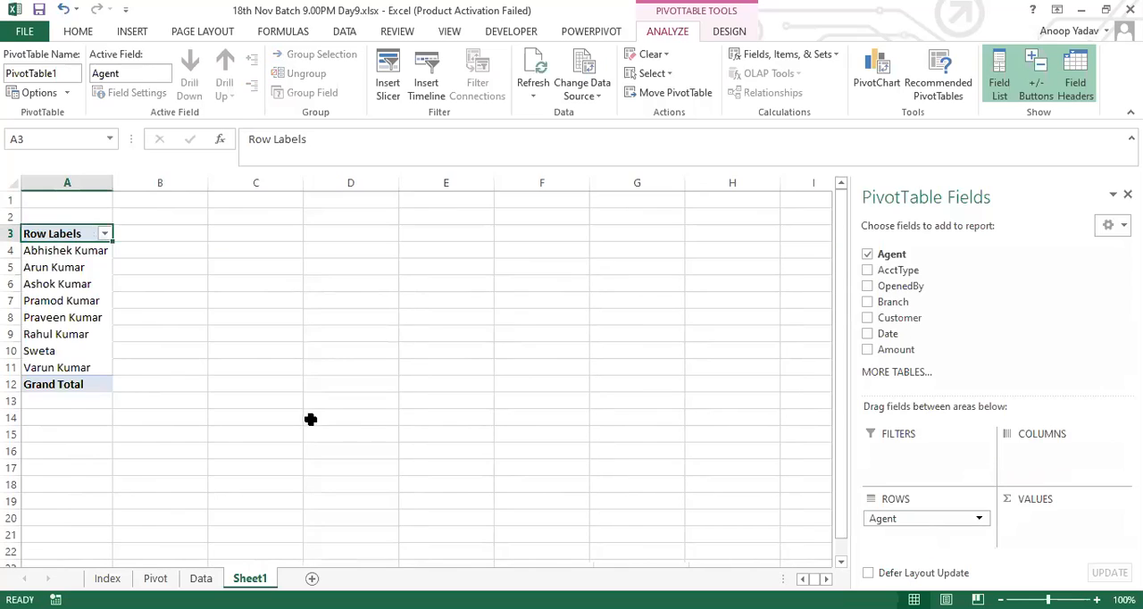
left_click_drag(89, 253, 81, 367)
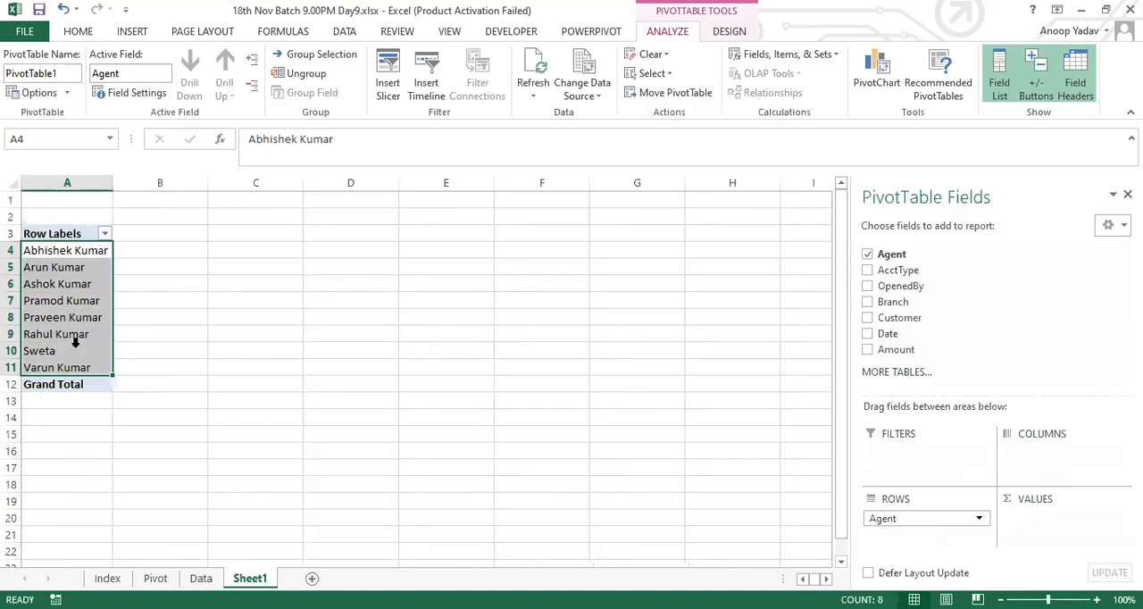
left_click(74, 300)
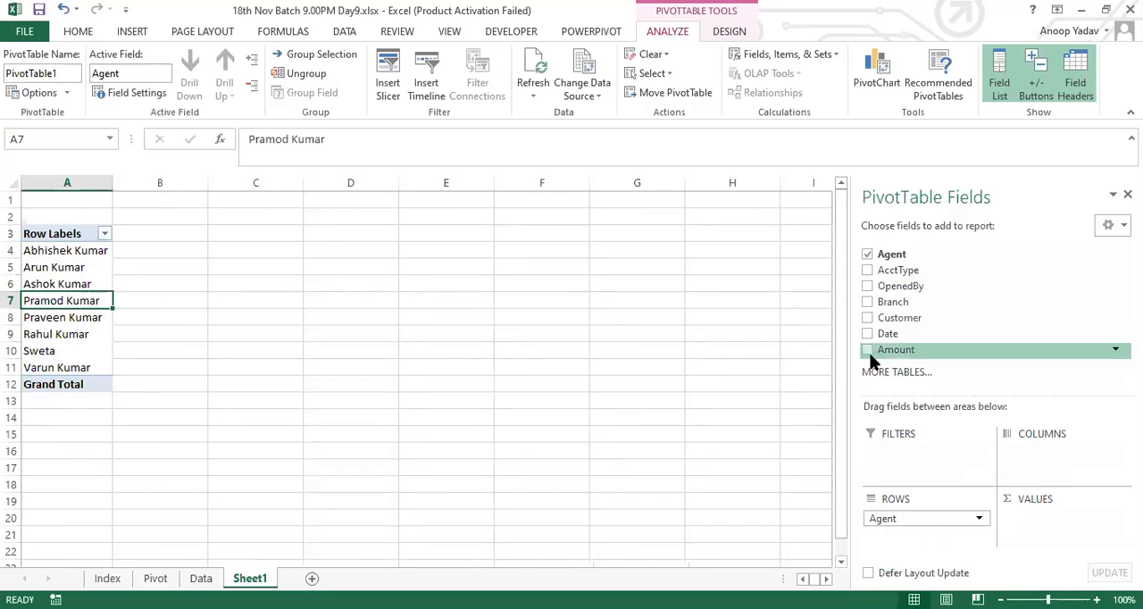
left_click_drag(896, 349, 1044, 537)
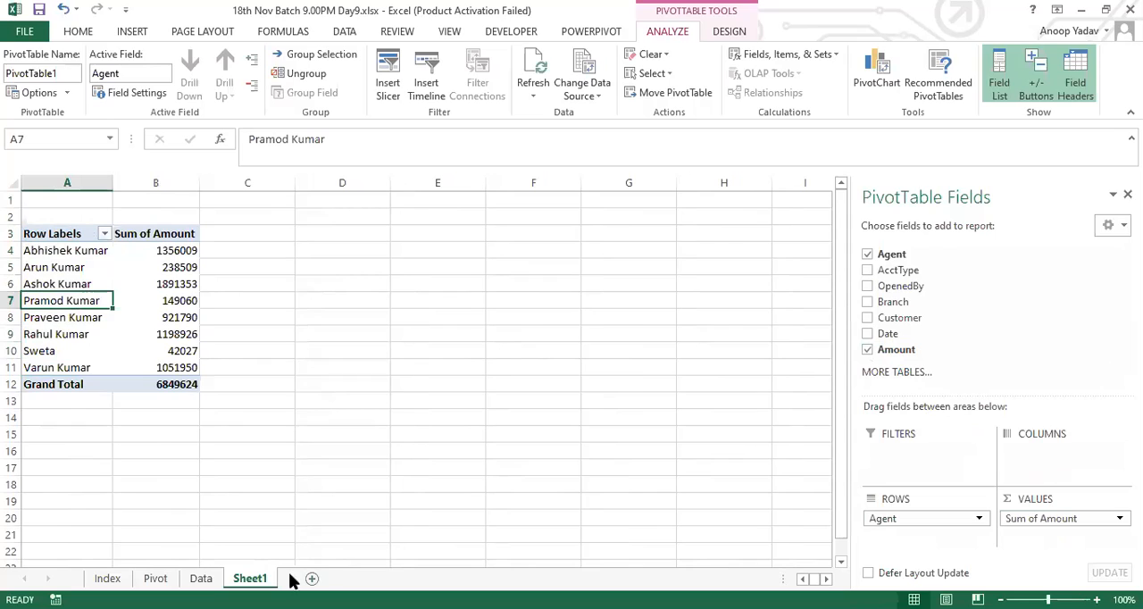
Step: Rename the PivotTable's worksheet, Sheet1, as Agentwise Sales
key("alt+o")
type("hrAgentw")
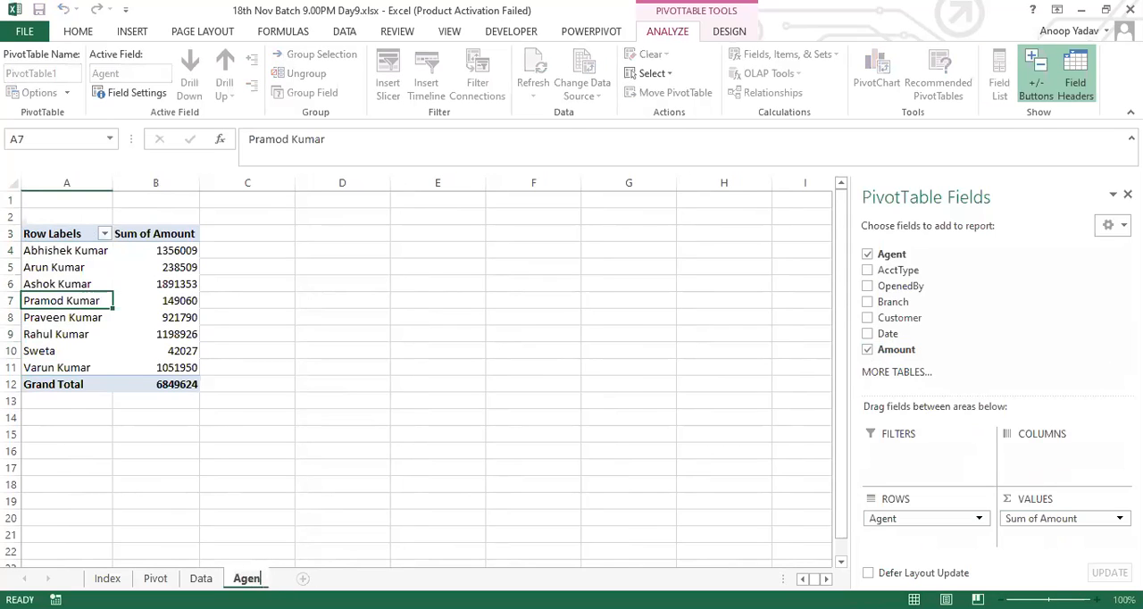
type("ise Sales")
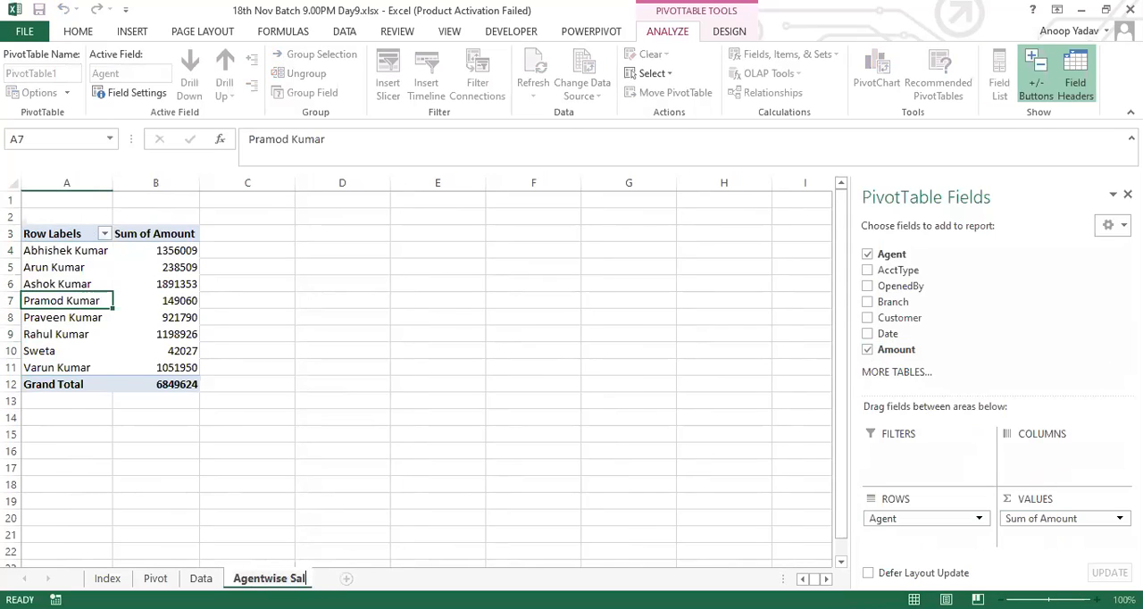
key("Return")
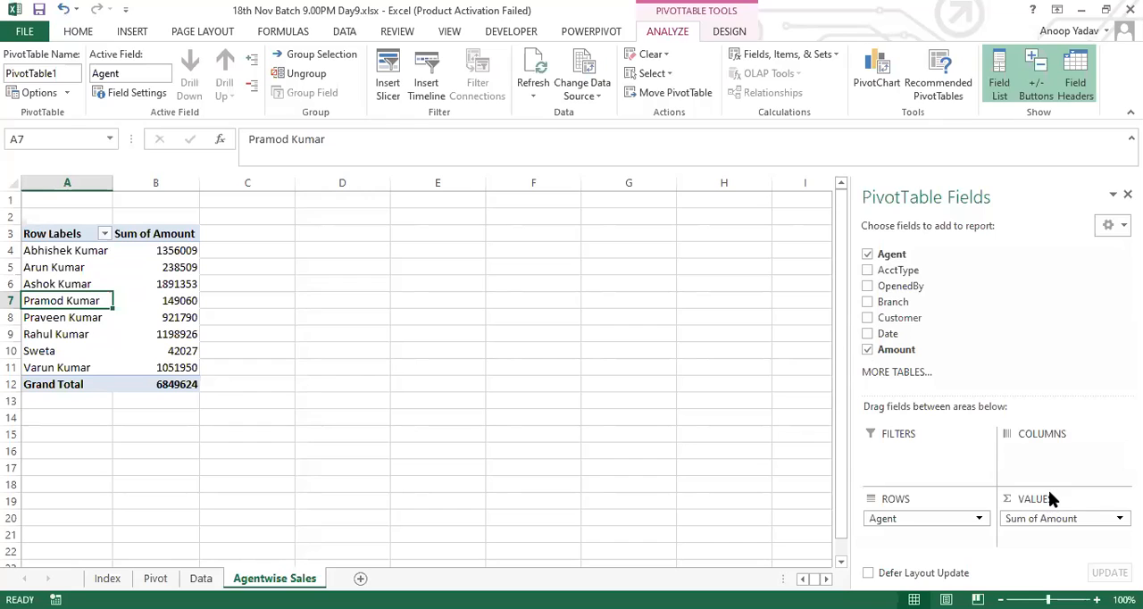
Step: Rename the PivotTable headers in A3 and B3 as Name and Total Sales
left_click(50, 233)
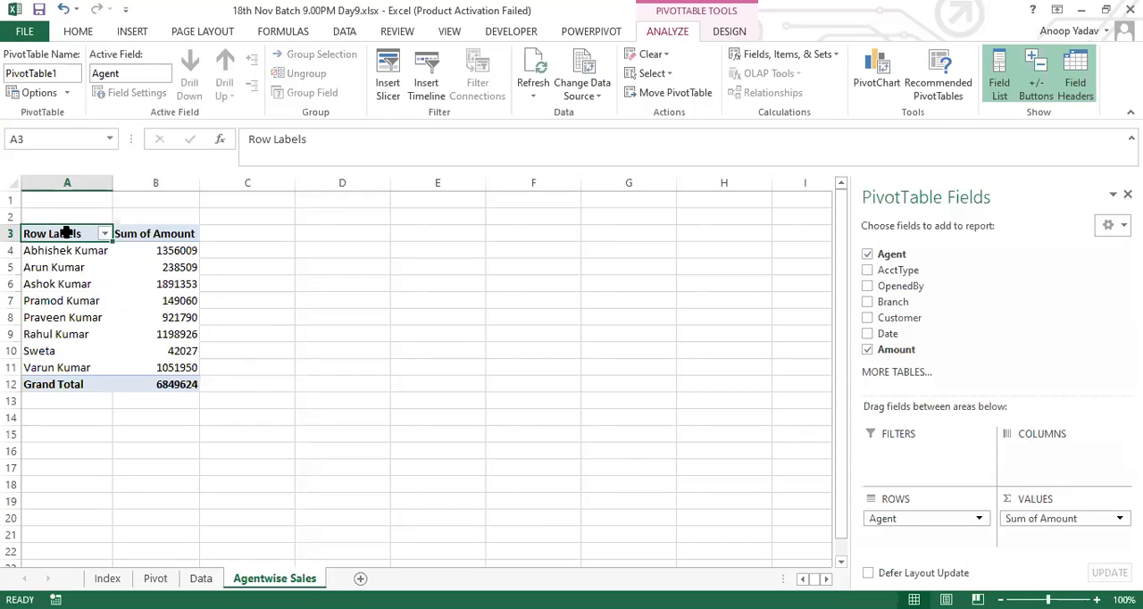
mouse_move(181, 327)
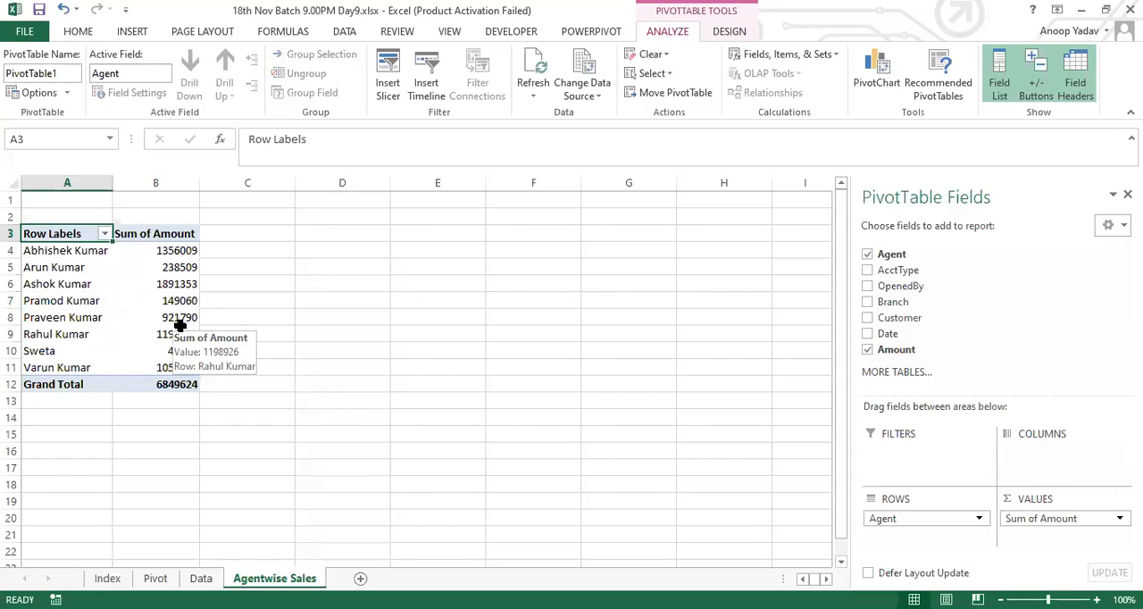
type("Name")
key("Tab")
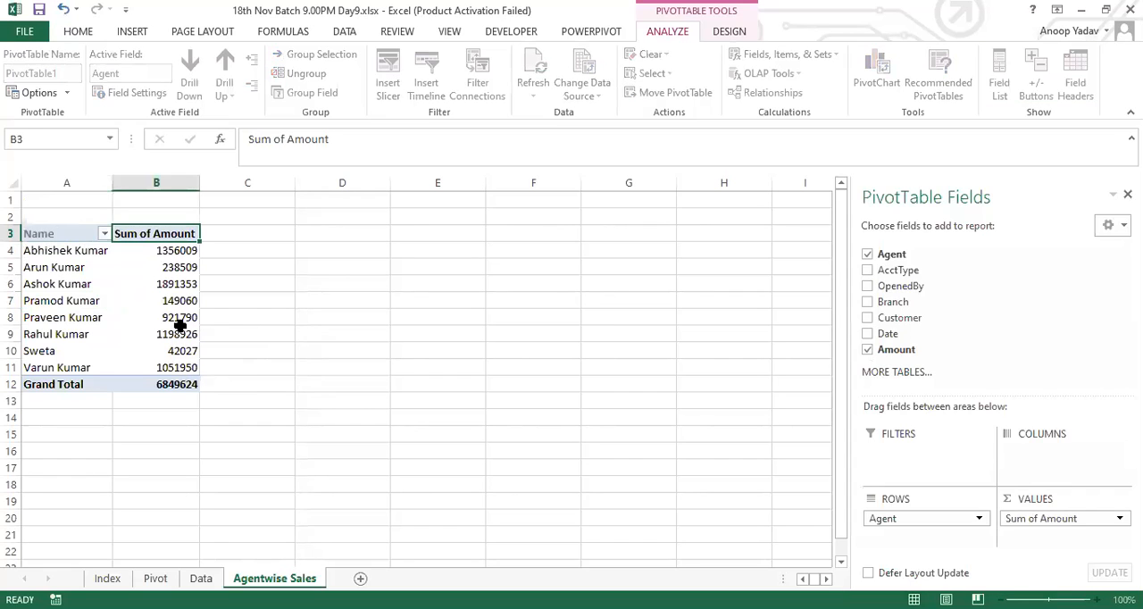
type("Total Sales")
key("Return")
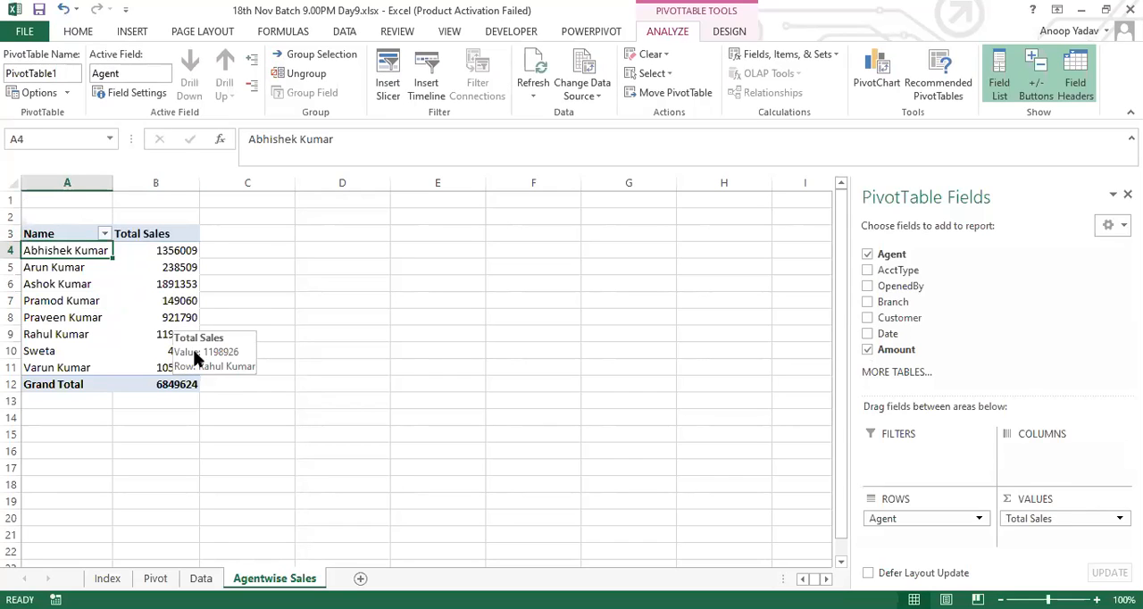
Step: Try removing the Grand Total row from the PivotTable and undo the removal
left_click(64, 384)
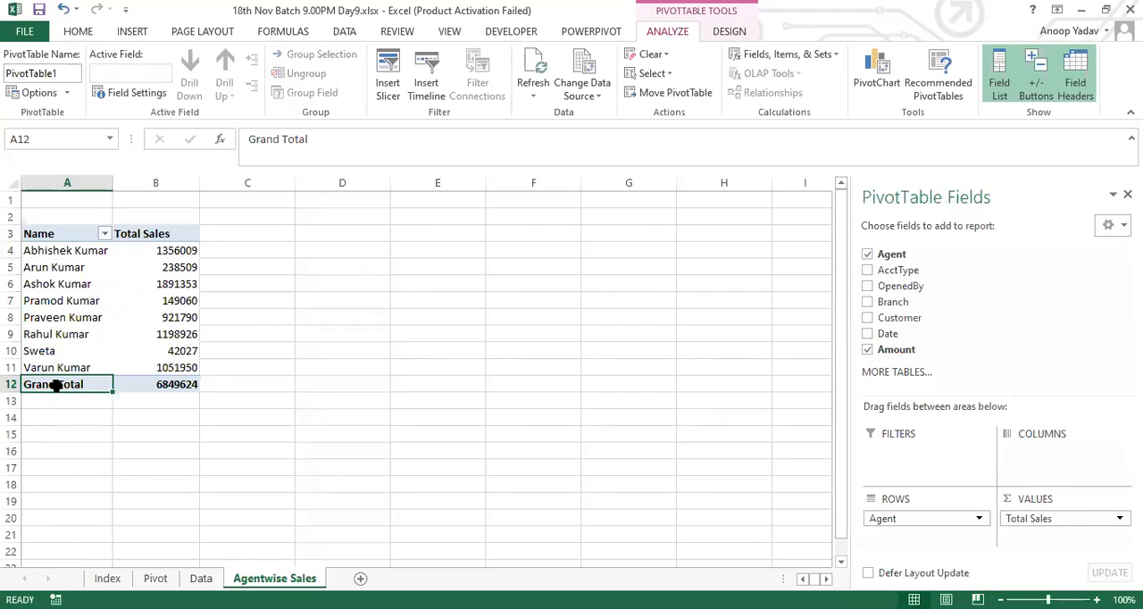
right_click(56, 385)
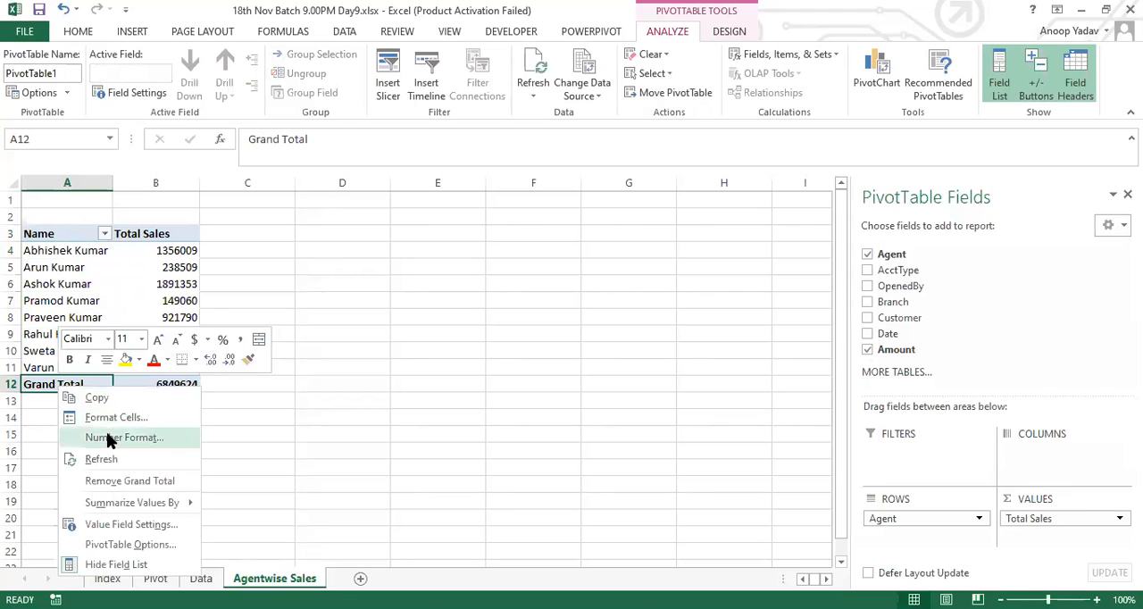
left_click(128, 487)
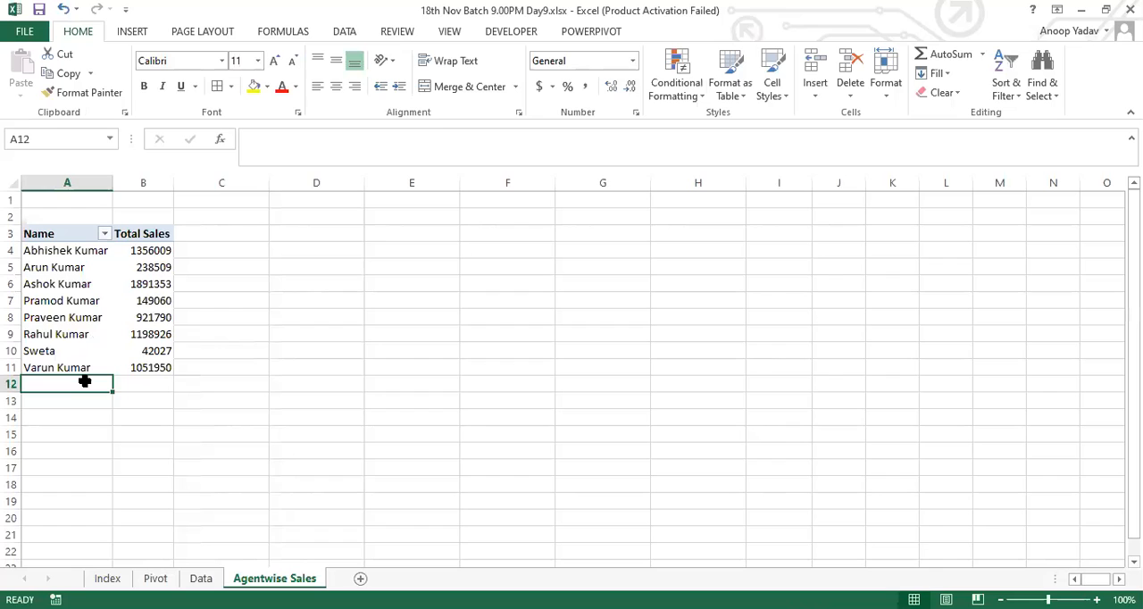
key("ctrl+z")
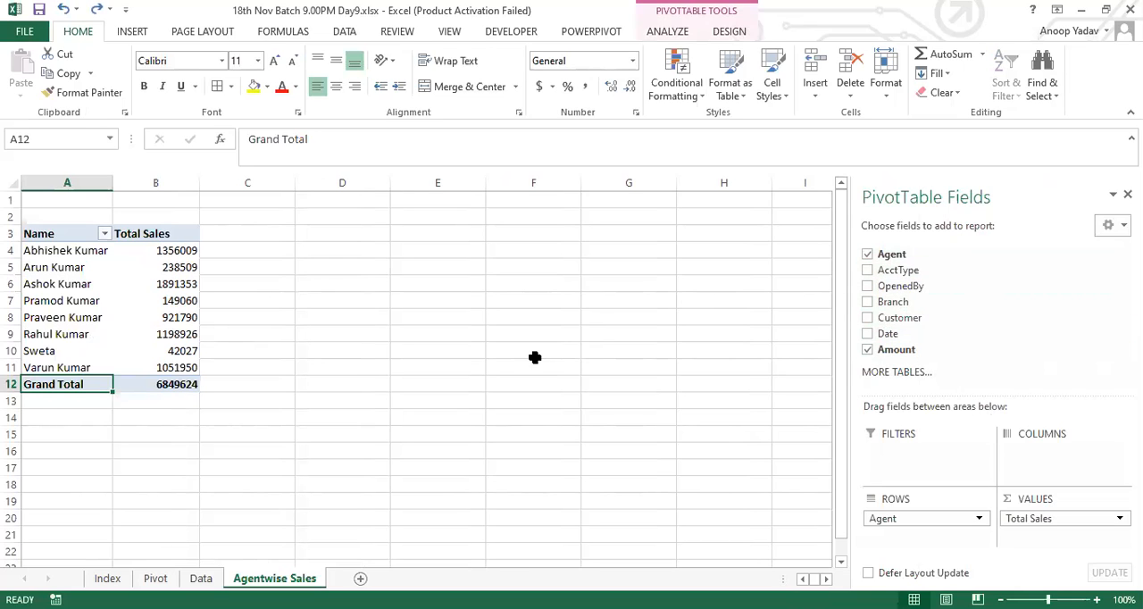
Step: Look through the agent rows and compare the field list's visibility by selecting D7 outside the PivotTable and A7 inside it
key("Up")
key("Up")
key("Up")
key("Up")
key("Up")
key("Up")
key("Up")
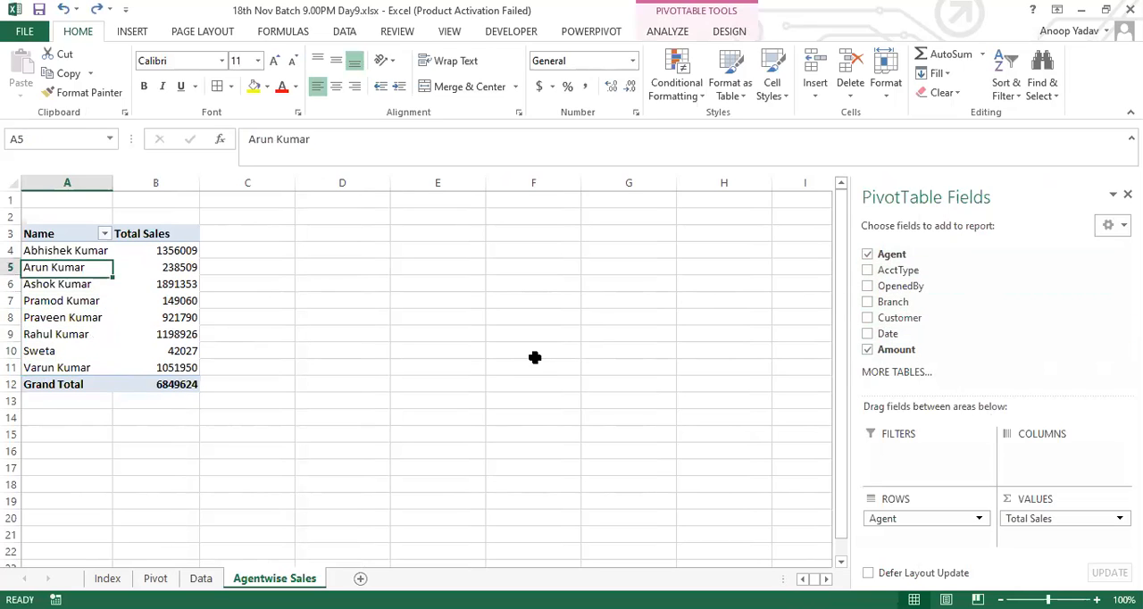
key("Right")
key("Up")
key("Down")
key("Down")
key("Down")
key("Down")
key("Down")
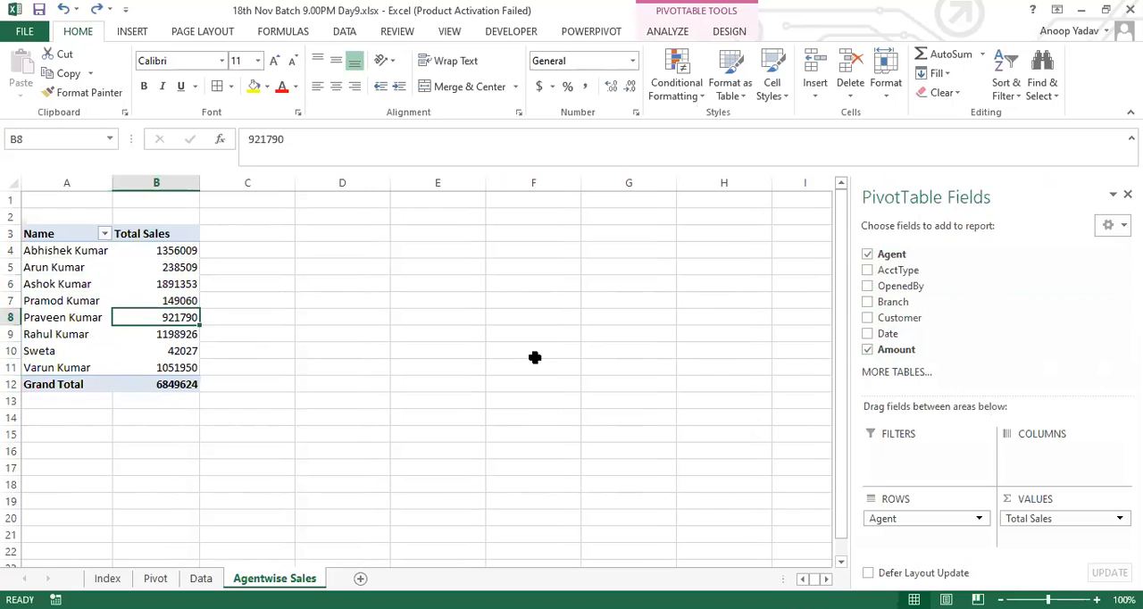
key("Left")
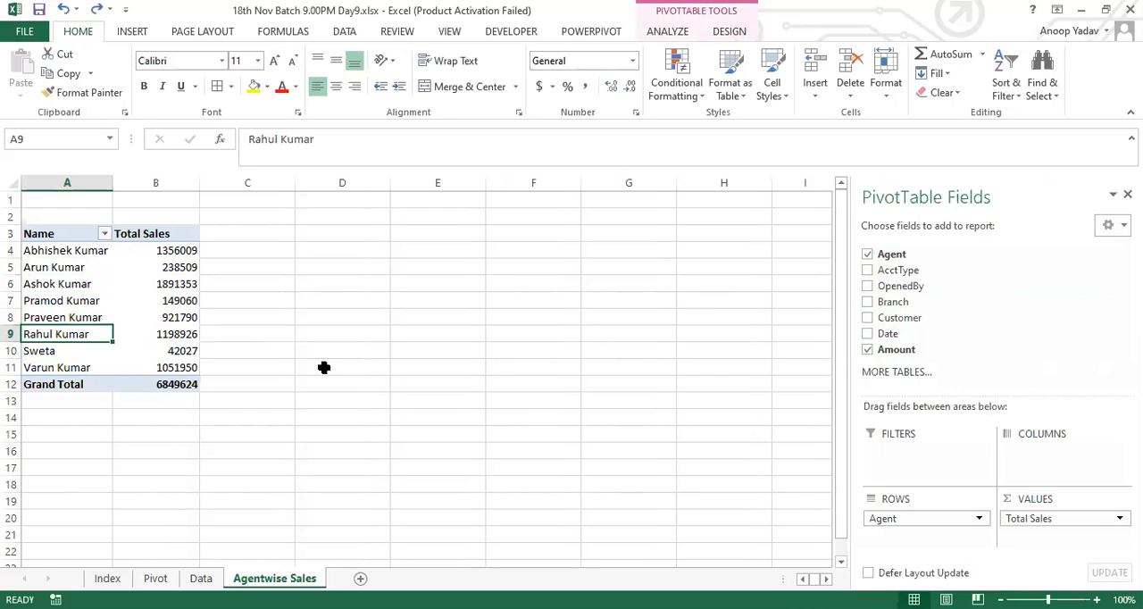
left_click(314, 304)
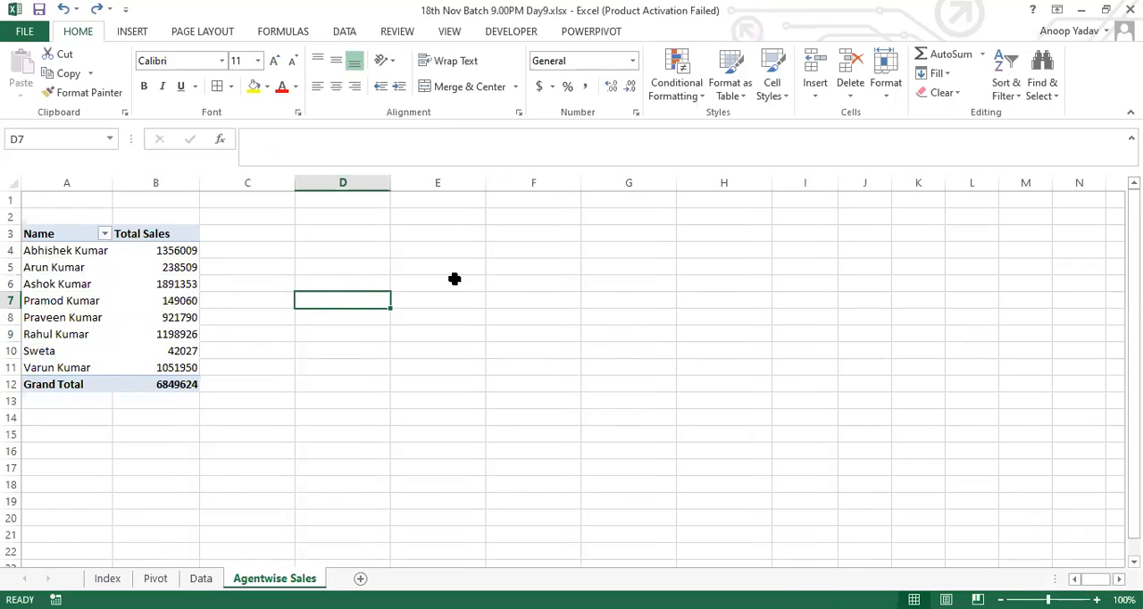
left_click(99, 300)
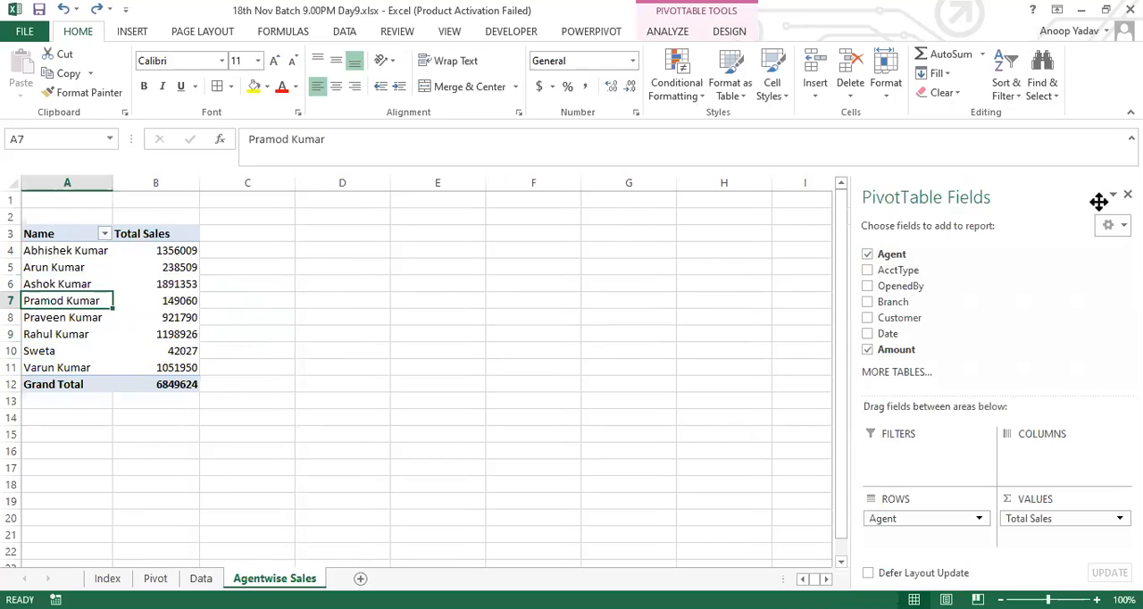
Step: Close the PivotTable field list and check its visibility while selecting cells in the Total Sales and Name columns
left_click(1126, 193)
left_click(145, 317)
left_click(153, 354)
left_click(148, 369)
left_click(60, 368)
left_click(59, 368)
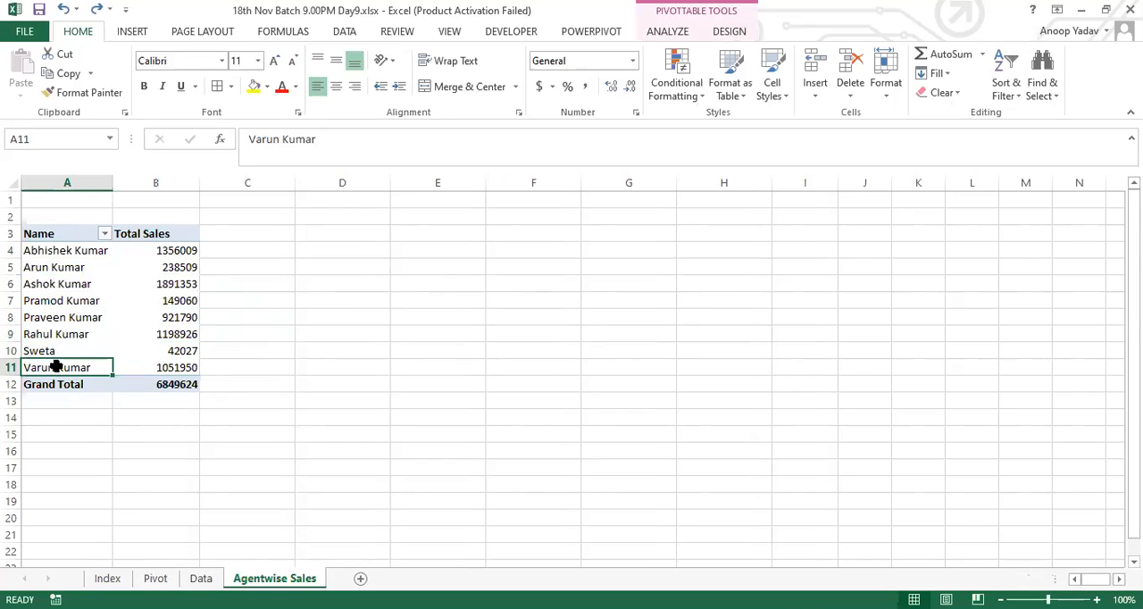
Step: Show the PivotTable field list again from cell A10 and hide it once more
left_click(50, 351)
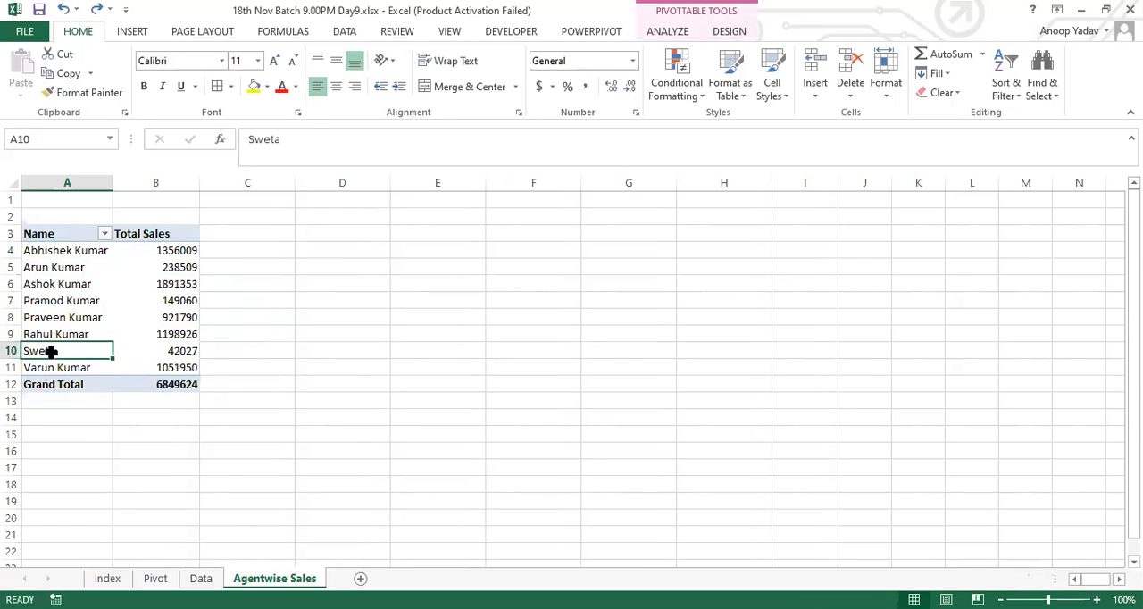
right_click(51, 351)
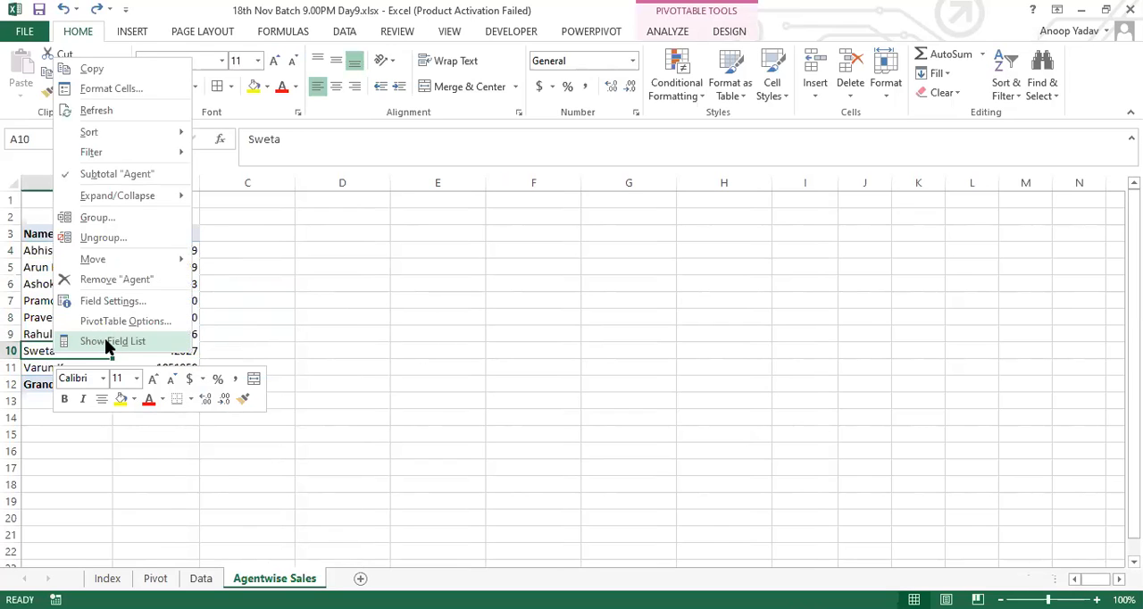
left_click(112, 341)
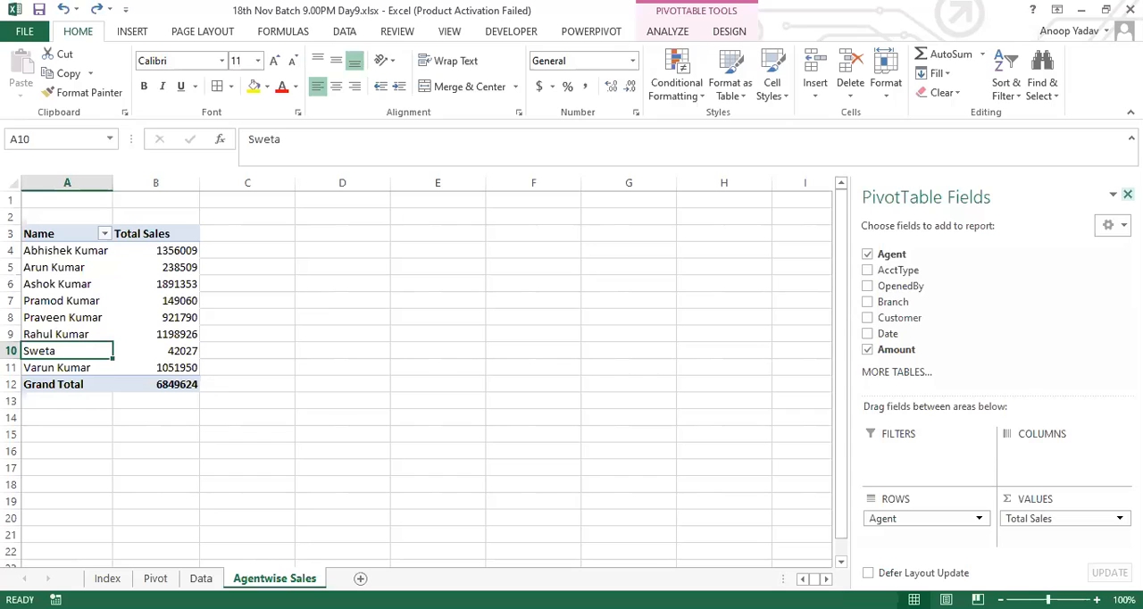
right_click(100, 353)
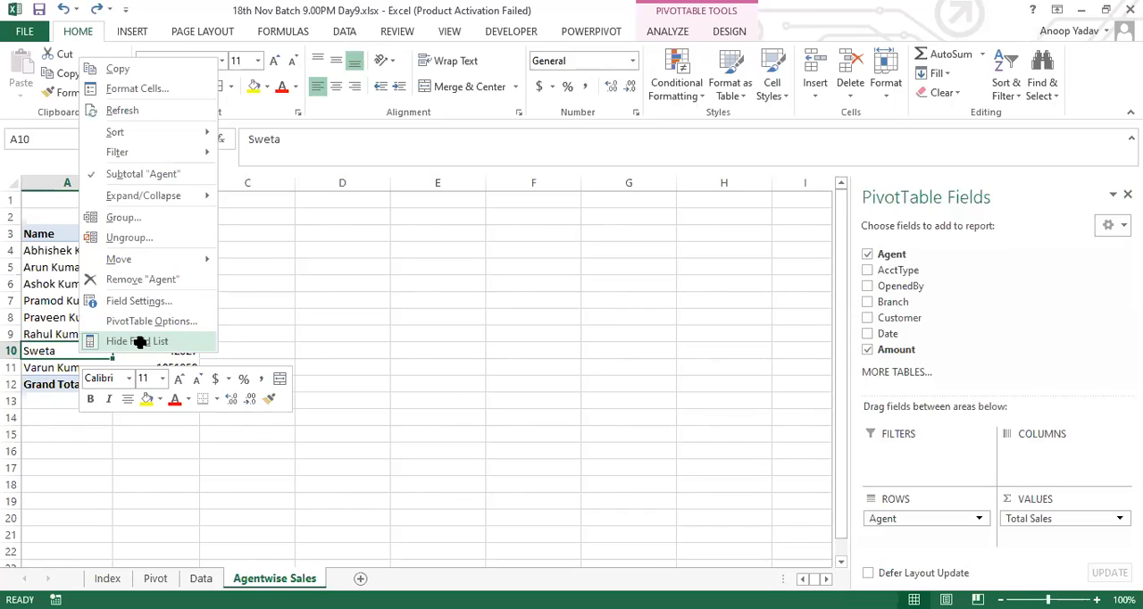
left_click(138, 342)
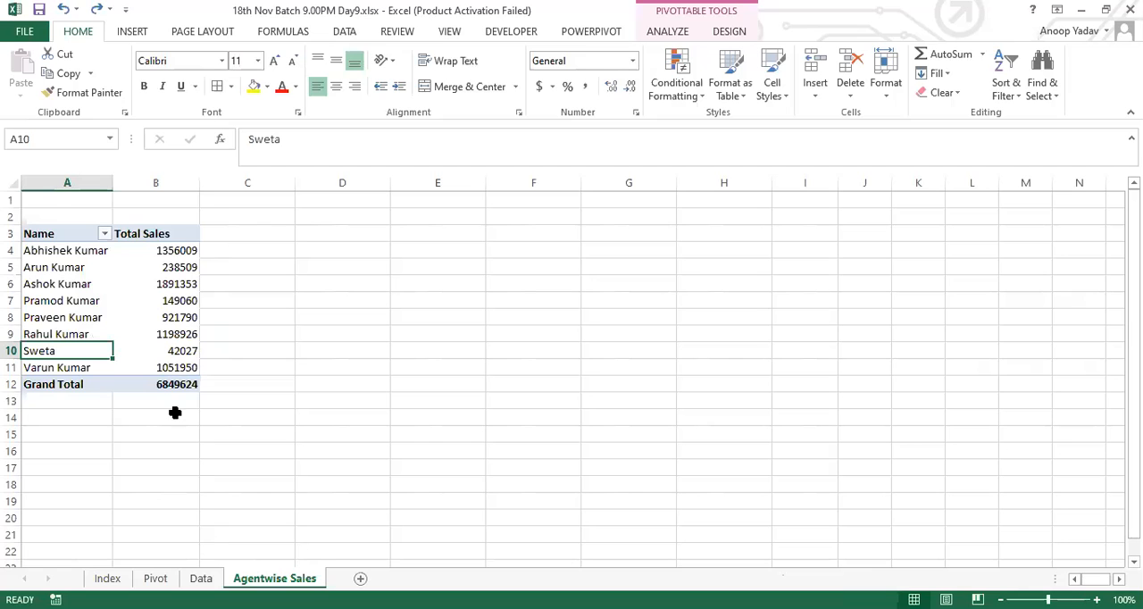
Step: Create a second PivotTable from the Data sheet on a new worksheet and rename that sheet Total Sales vs Average Sales
left_click(201, 577)
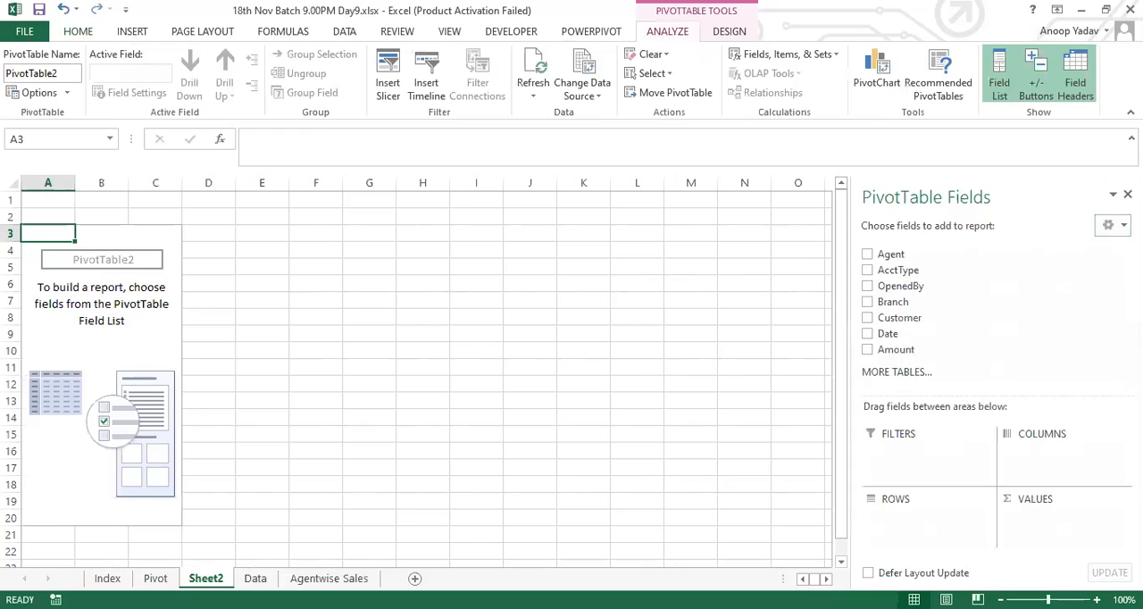
left_click_drag(204, 577, 273, 578)
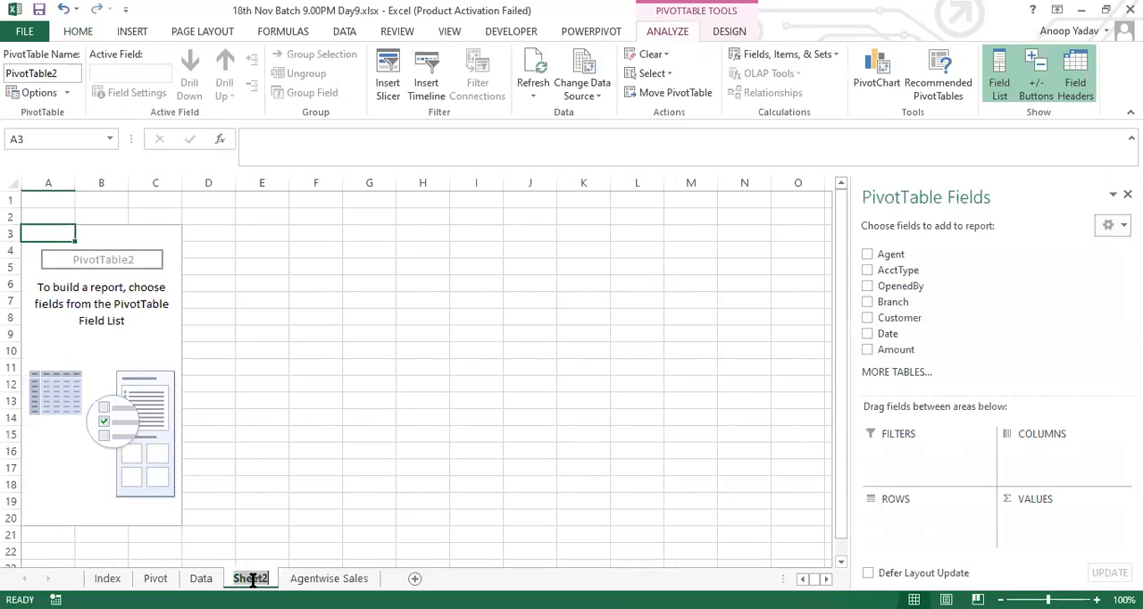
type("To")
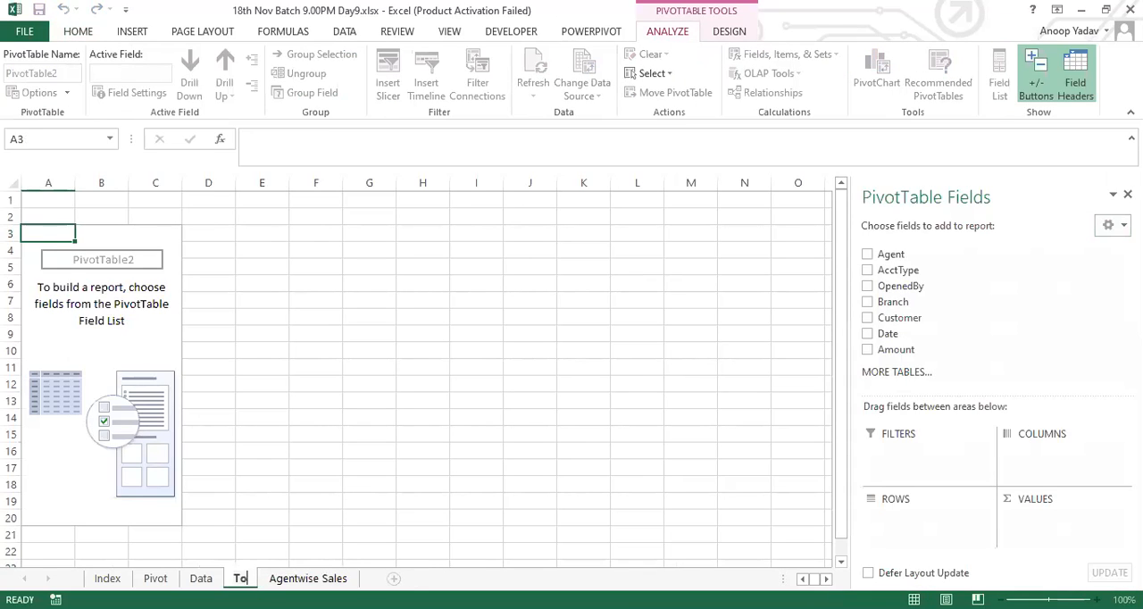
type("tal Sales")
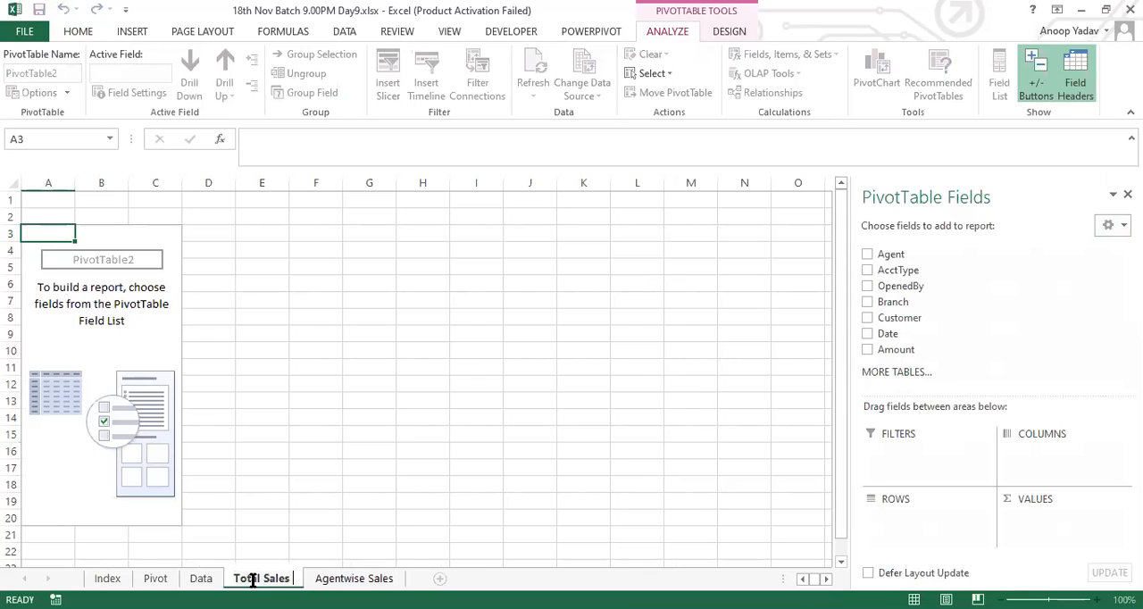
type(" vs Average Sales")
key("Return")
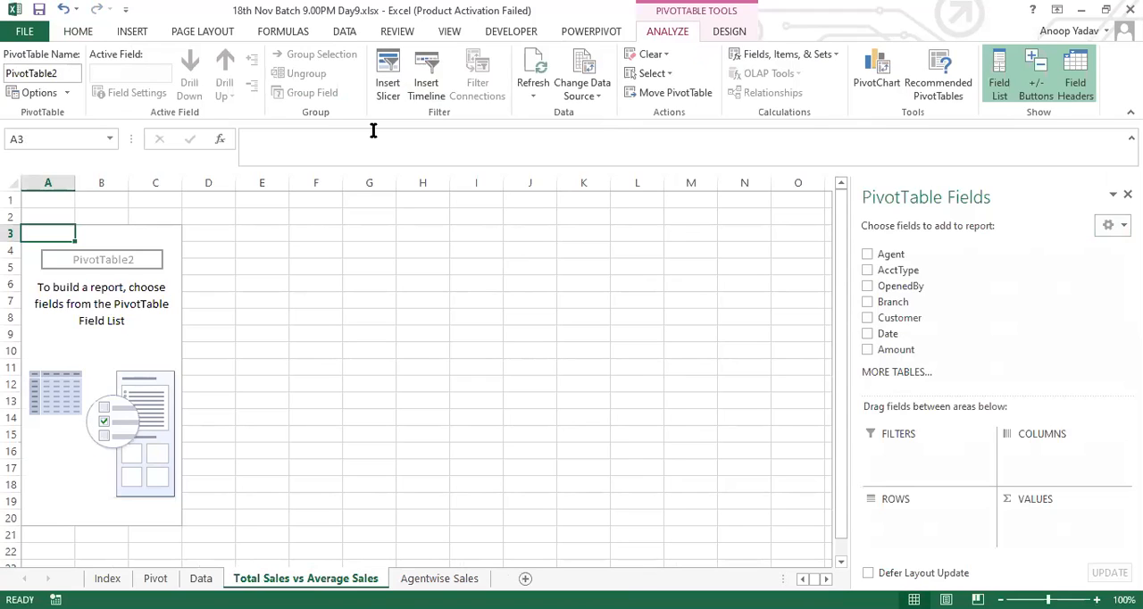
key("alt+Tab")
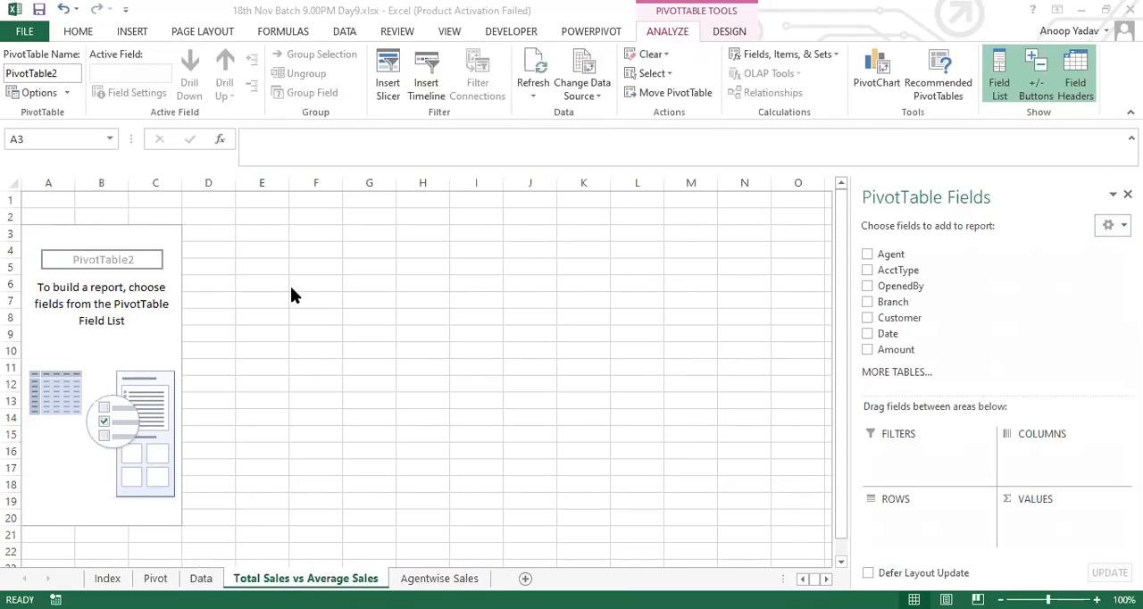
key("alt+Tab")
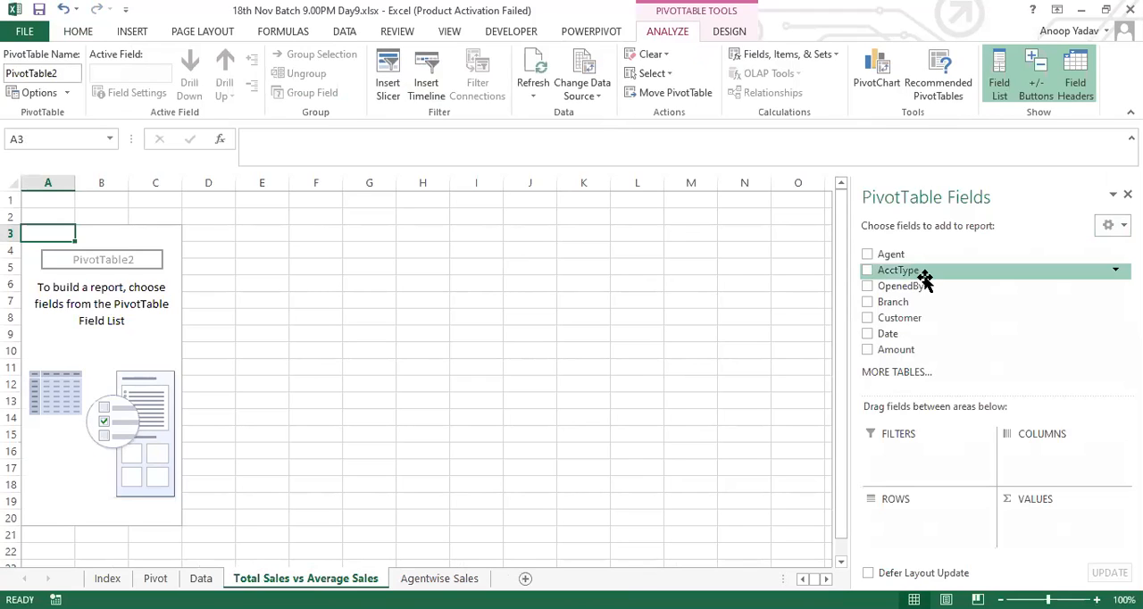
Step: Place Agent in the Rows area and add Amount twice to the Values area of the new PivotTable
left_click_drag(919, 258, 909, 542)
left_click_drag(906, 350, 1042, 527)
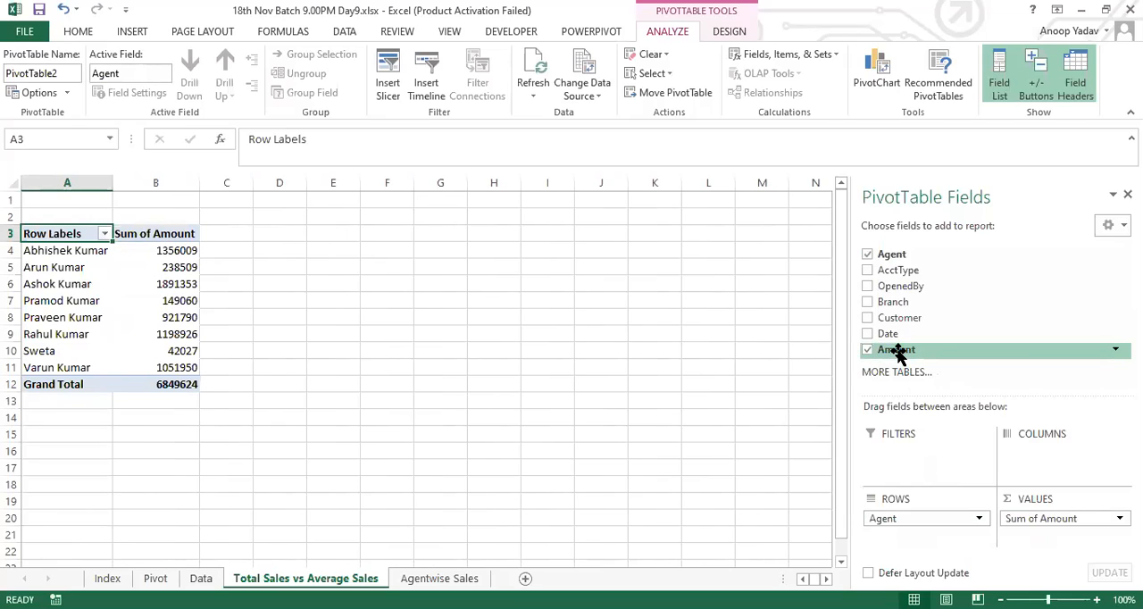
left_click_drag(899, 354, 1038, 536)
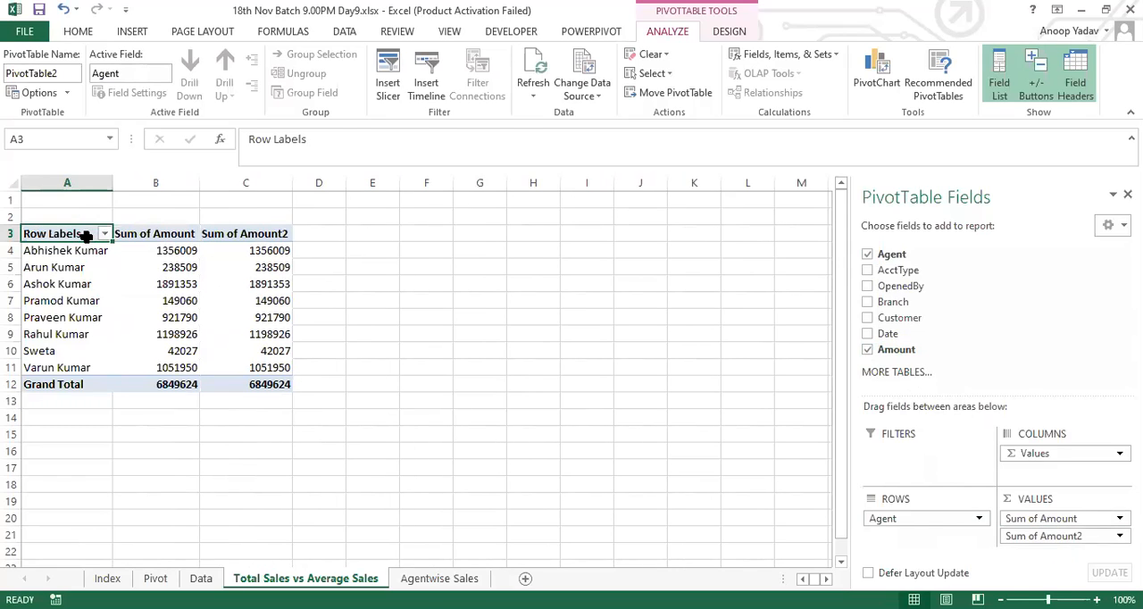
Step: Label the new PivotTable's row header Name and its first Amount column Total Sales
type("Name")
key("Tab")
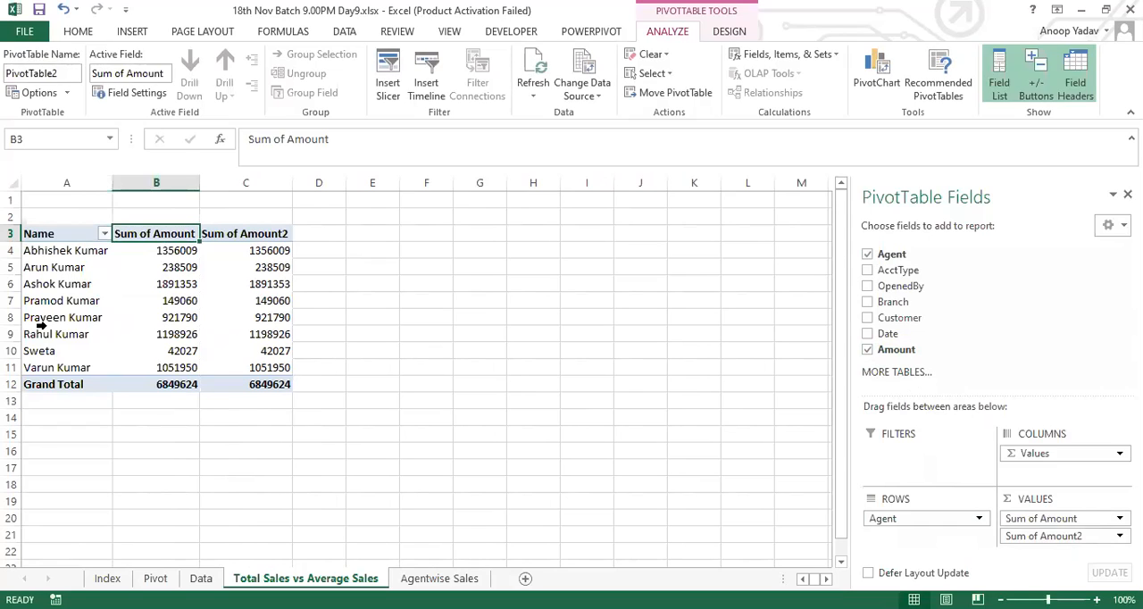
type("Total Sales")
key("Tab")
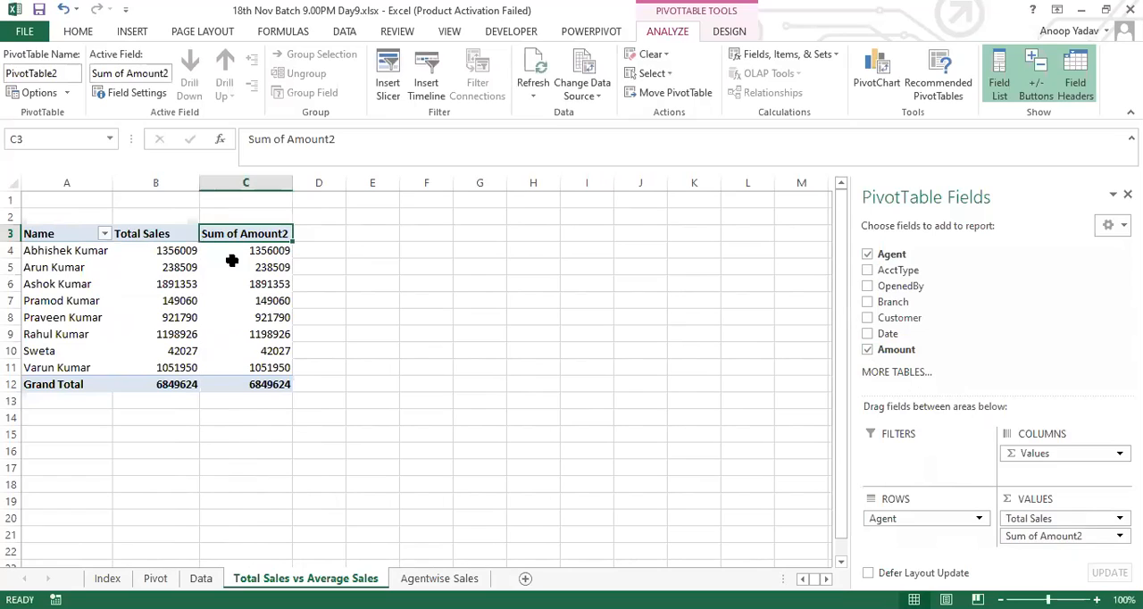
left_click_drag(268, 253, 271, 384)
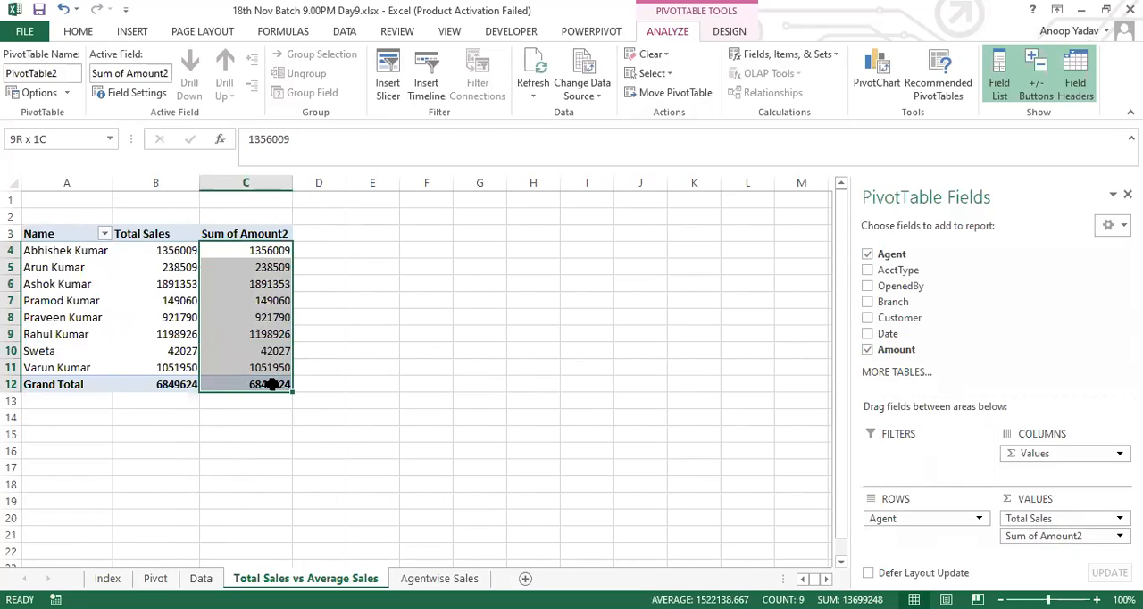
left_click(259, 252)
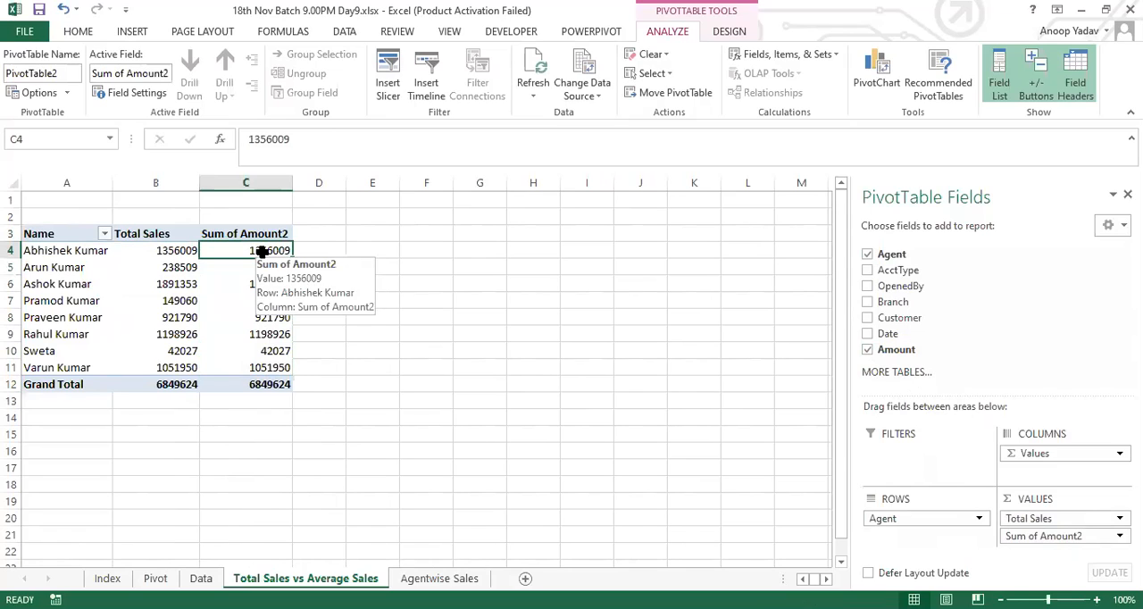
left_click(82, 32)
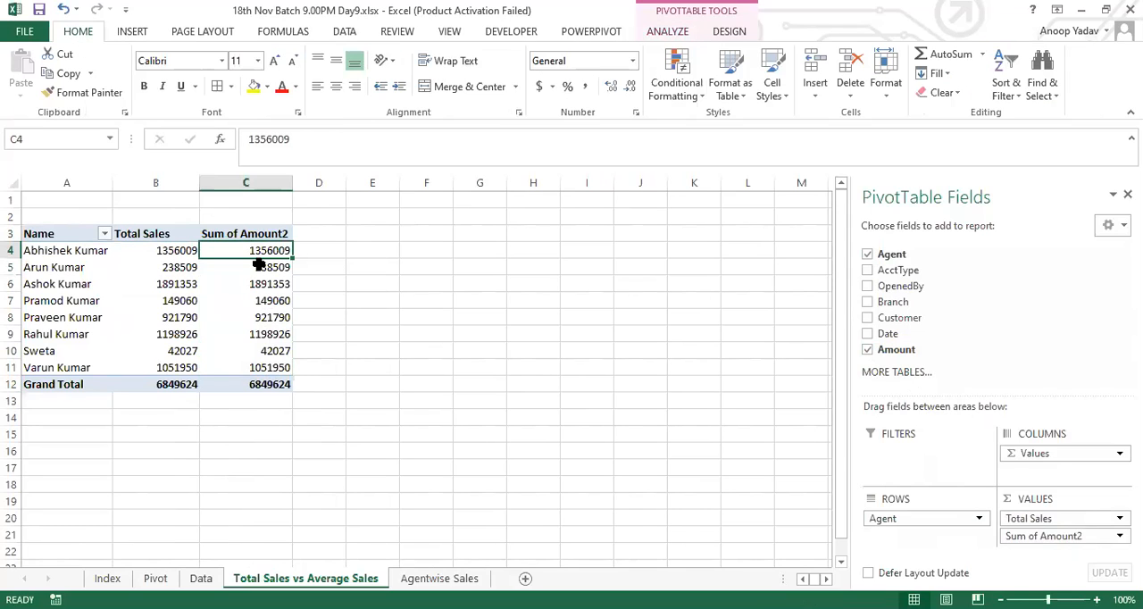
left_click(262, 234)
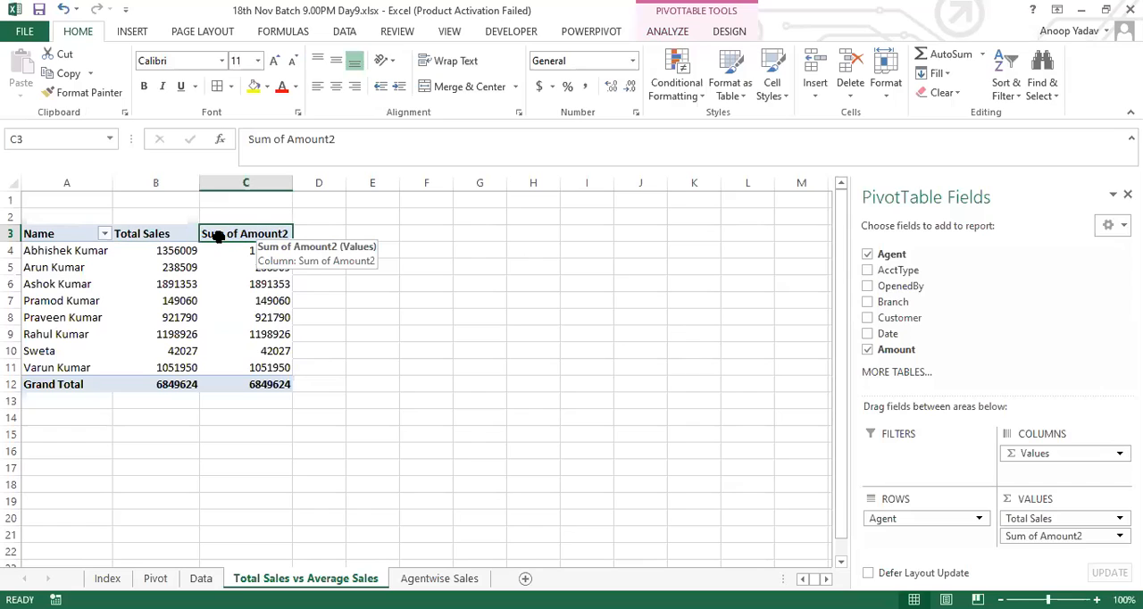
double_click(250, 237)
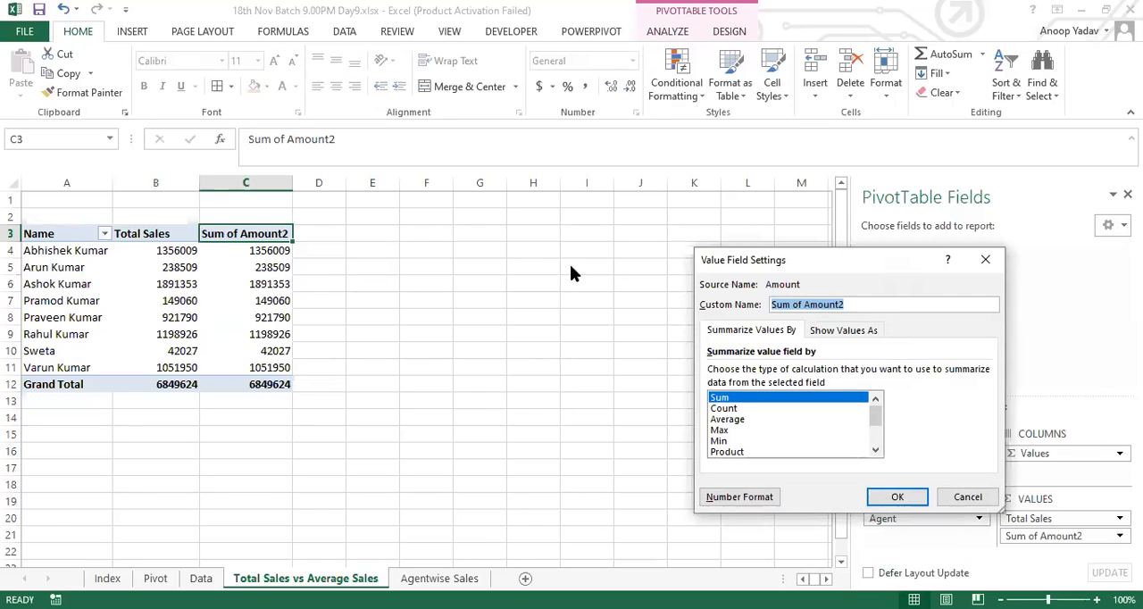
left_click(745, 418)
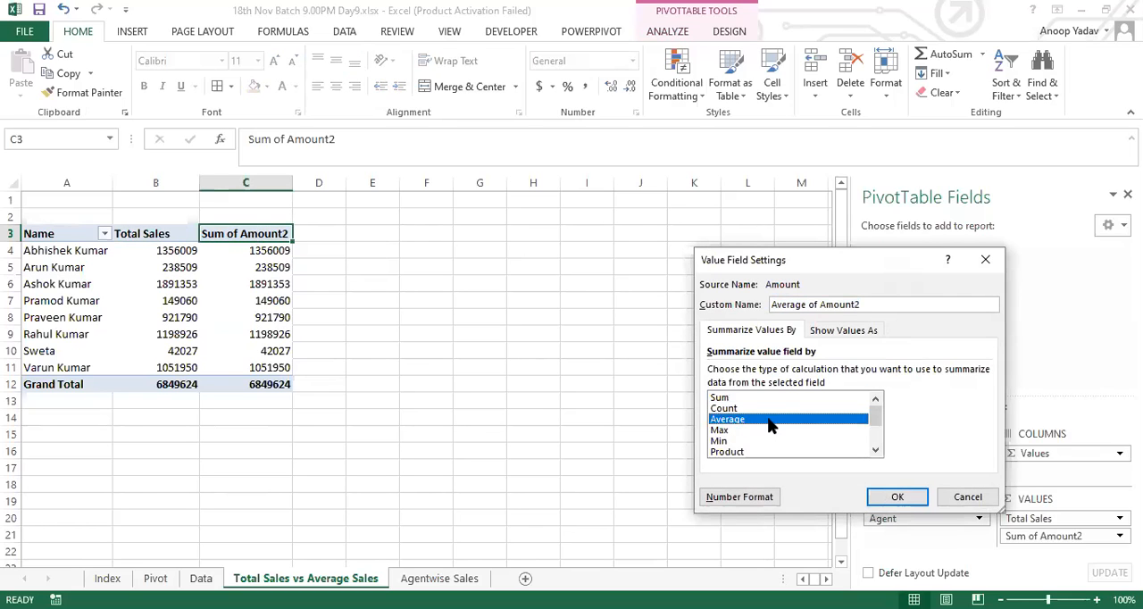
left_click(978, 504)
key("Down")
key("Down")
key("Down")
key("Down")
key("Down")
key("Down")
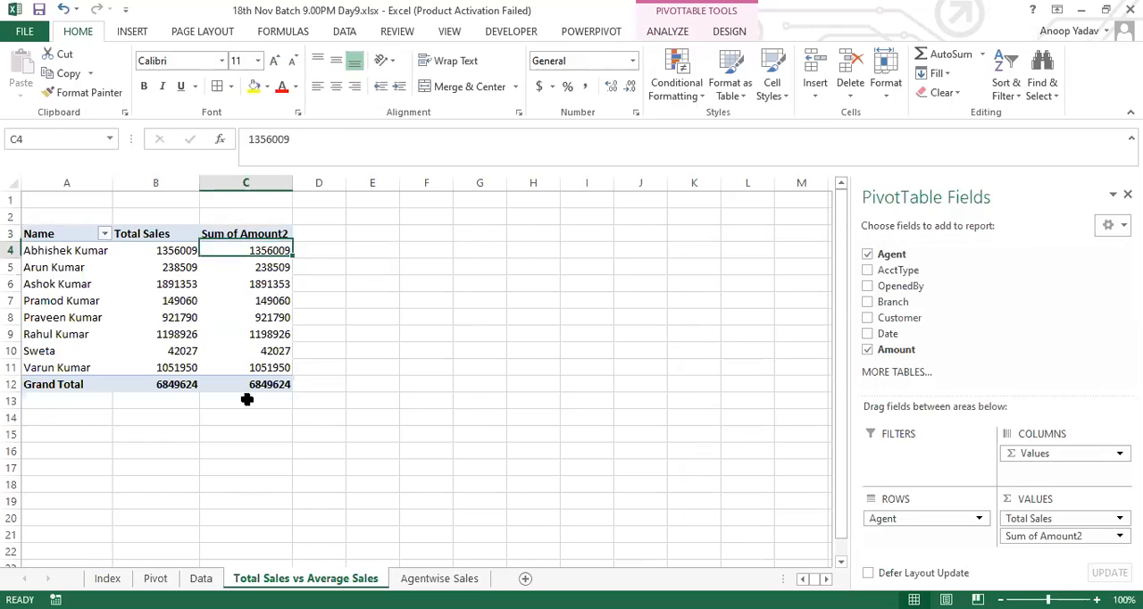
key("Up")
key("Up")
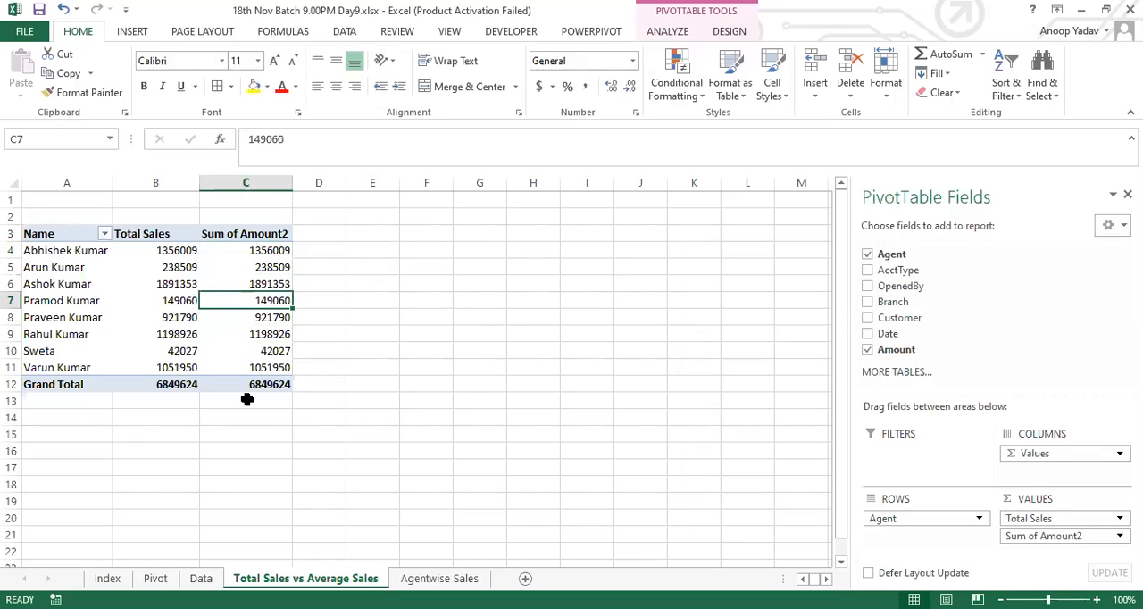
right_click(272, 300)
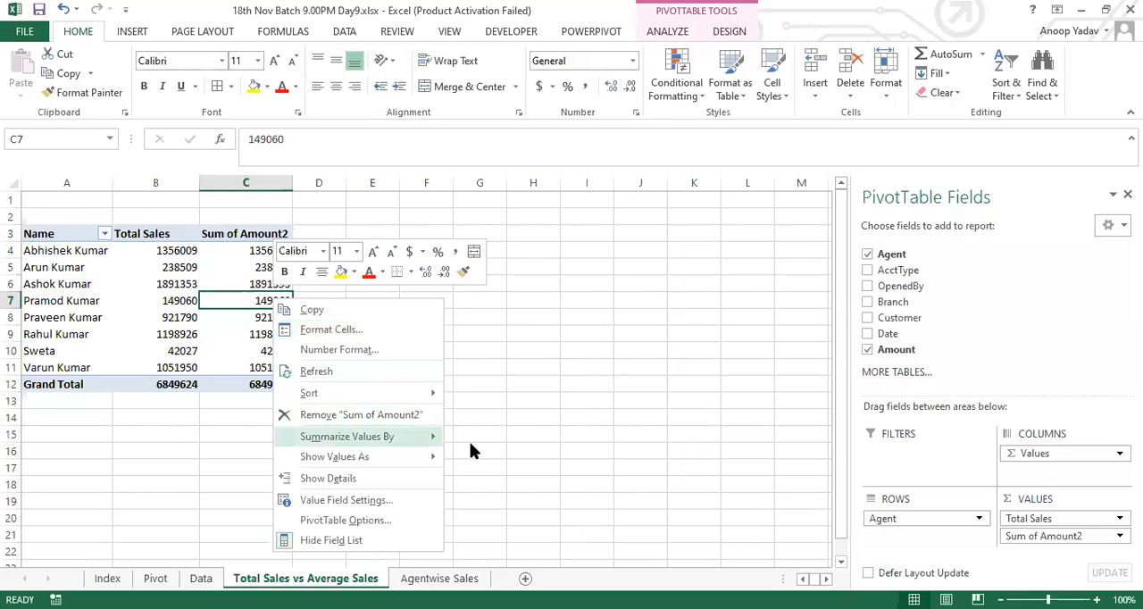
mouse_move(411, 435)
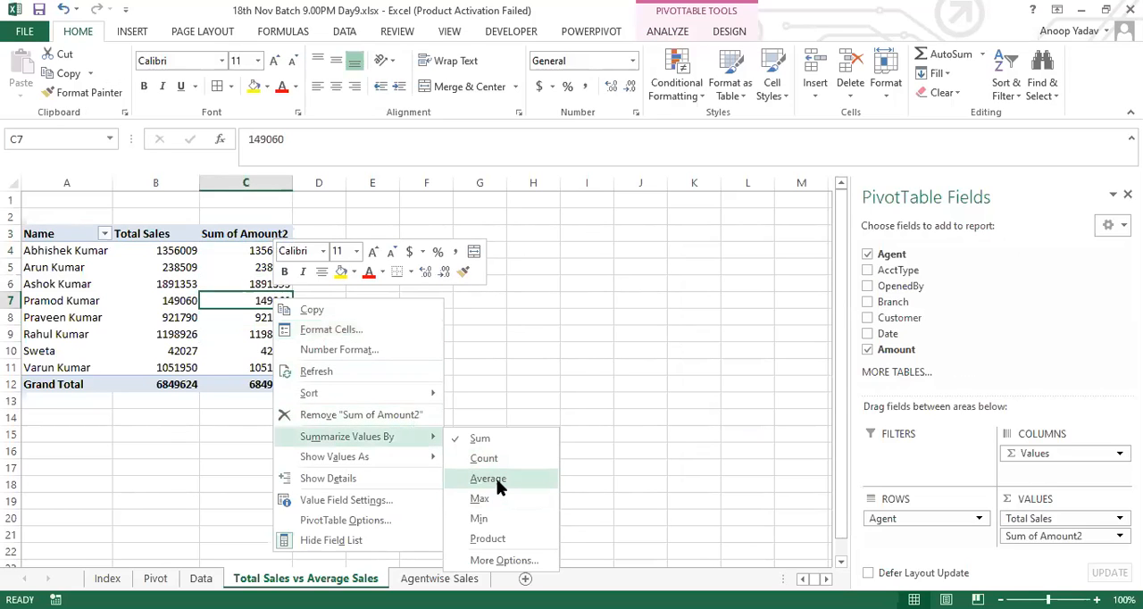
left_click(237, 300)
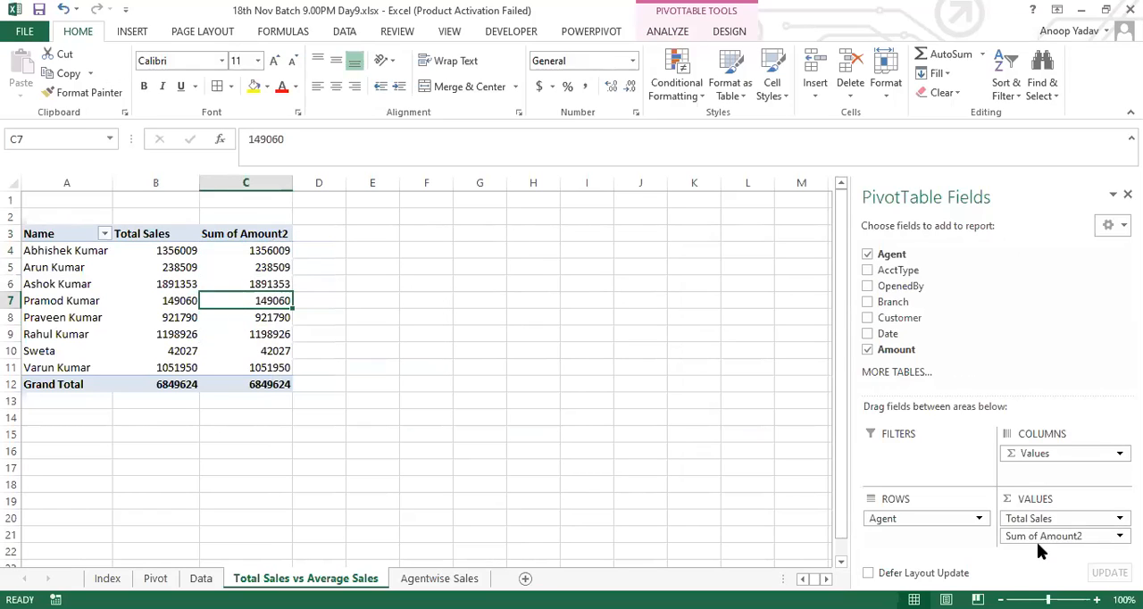
Step: Summarize the second Amount value field of the PivotTable by Average
left_click(1060, 538)
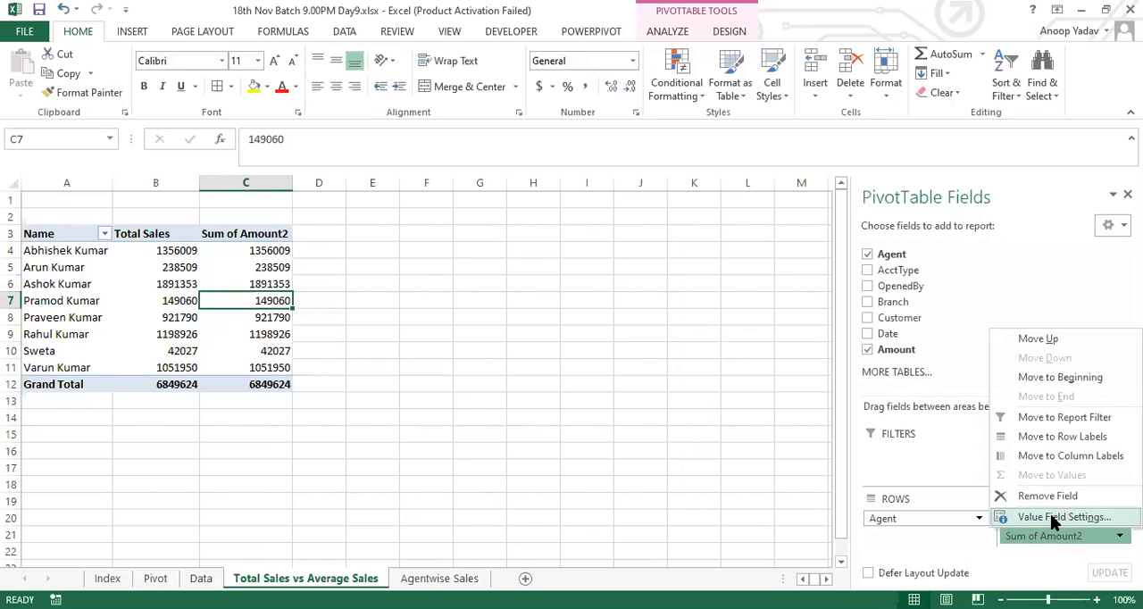
left_click(1050, 516)
left_click(734, 420)
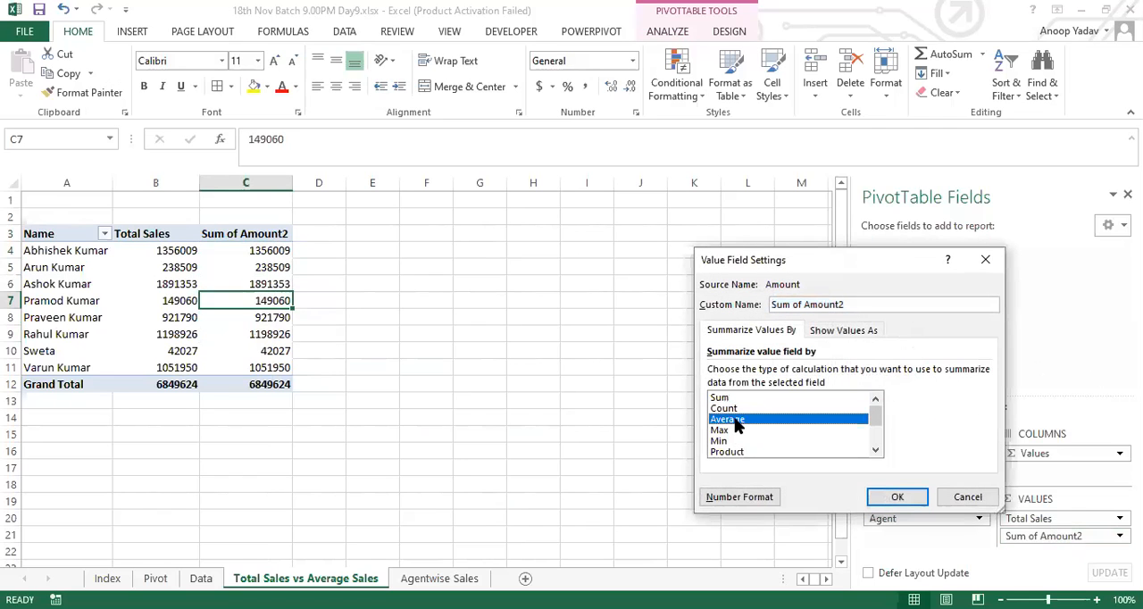
left_click(900, 498)
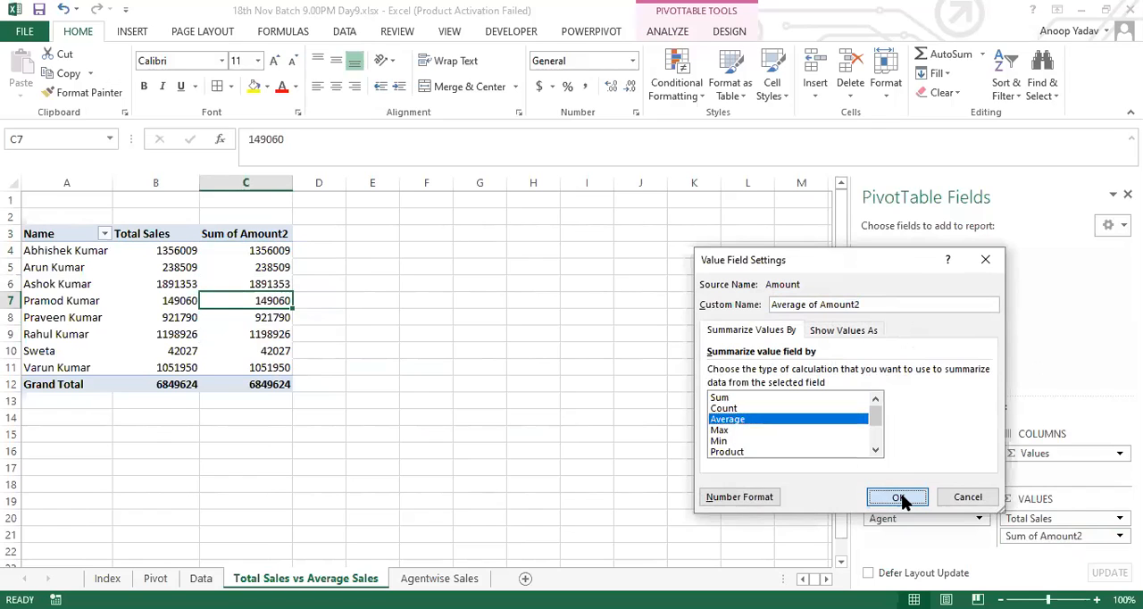
Step: Format all the average values in C4:C12, including the grand total, with two decimal places
left_click_drag(260, 251, 265, 383)
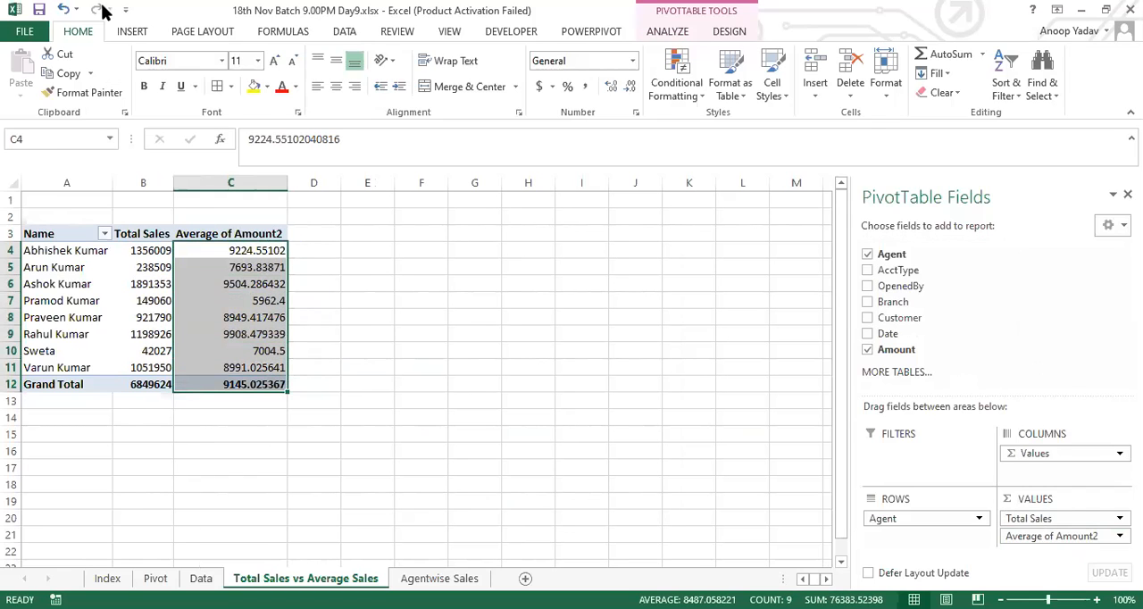
left_click(629, 89)
left_click(629, 89)
left_click(629, 89)
left_click(630, 89)
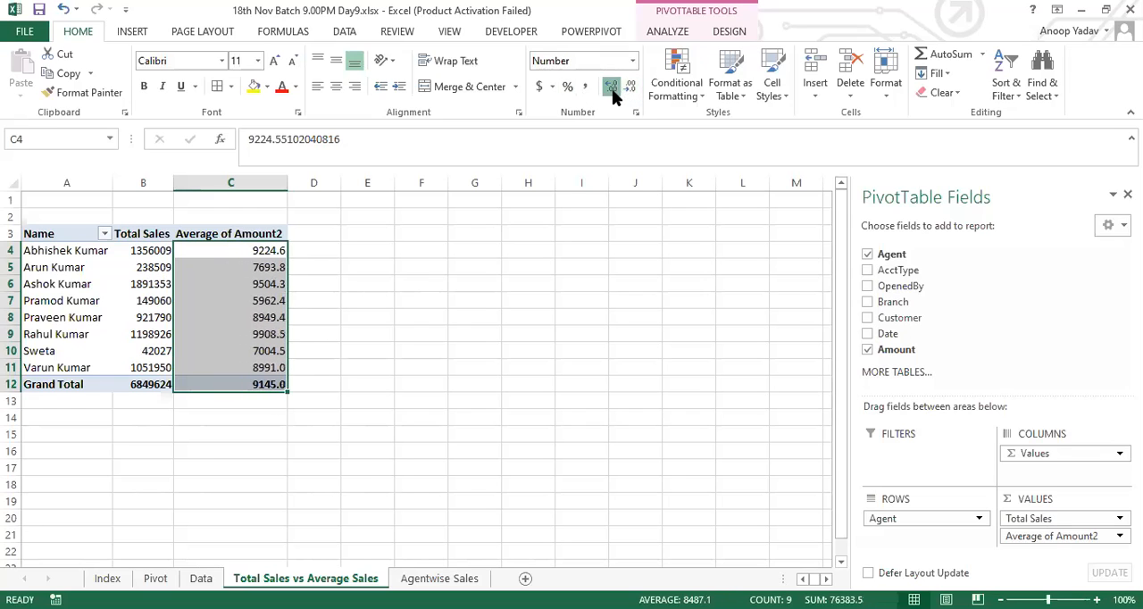
left_click(612, 89)
Step: Rename the average column's header in C3 as Average Sales
left_click(212, 216)
left_click(214, 234)
key("F2")
key("BackSpace")
key("BackSpace")
key("BackSpace")
key("BackSpace")
key("BackSpace")
key("BackSpace")
key("BackSpace")
key("BackSpace")
key("BackSpace")
key("BackSpace")
key("BackSpace")
key("BackSpace")
key("BackSpace")
key("BackSpace")
type("age Sales")
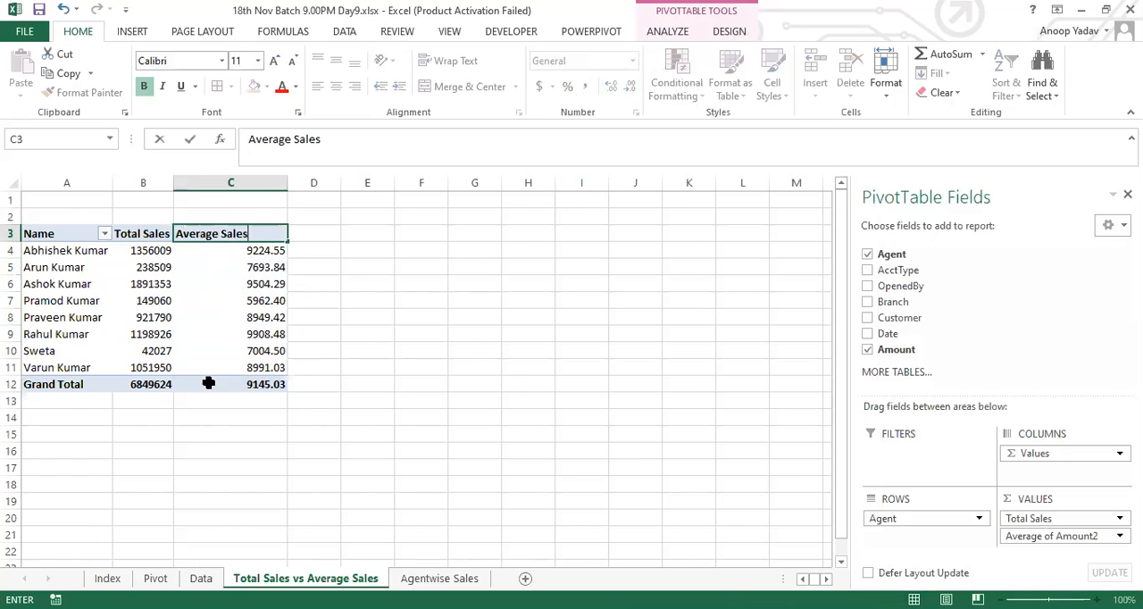
key("Return")
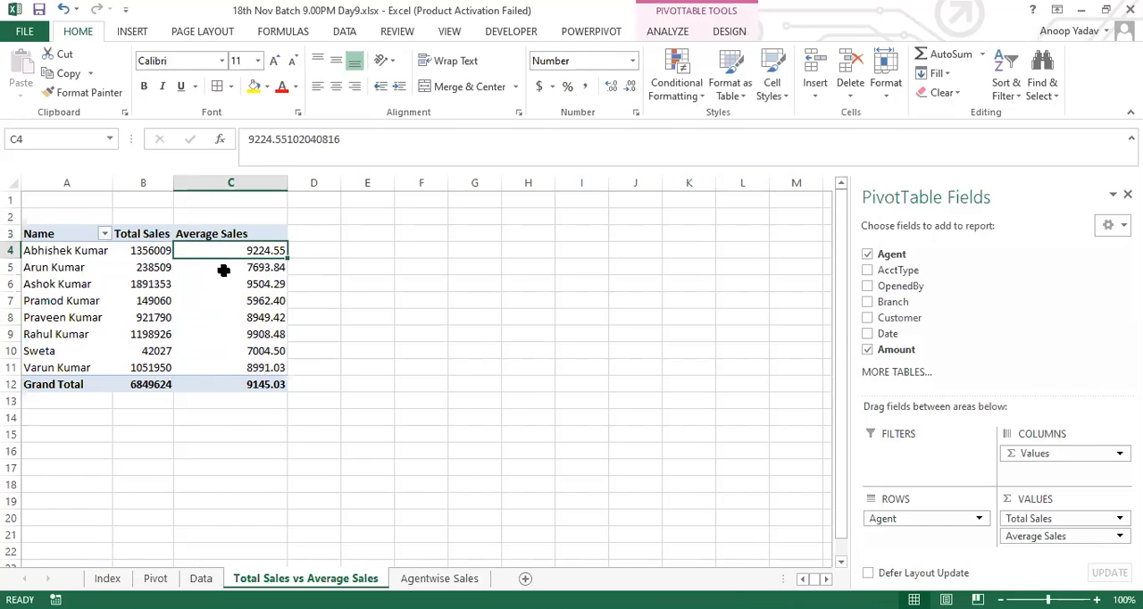
Step: Auto-fit the width of column C to its contents
left_click_drag(147, 234, 248, 370)
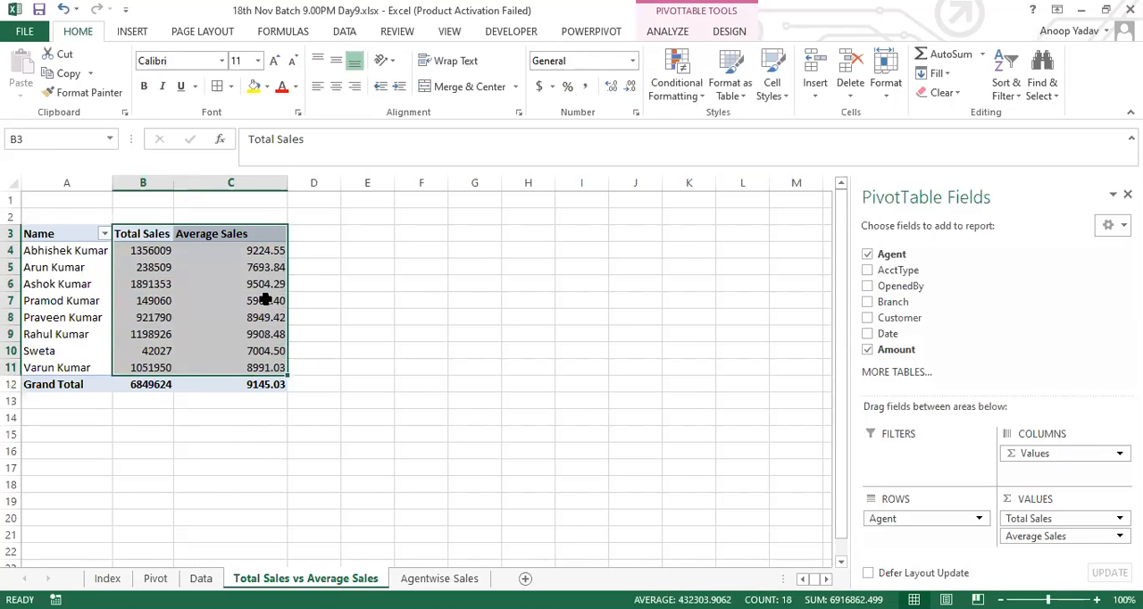
double_click(287, 184)
left_click(219, 335)
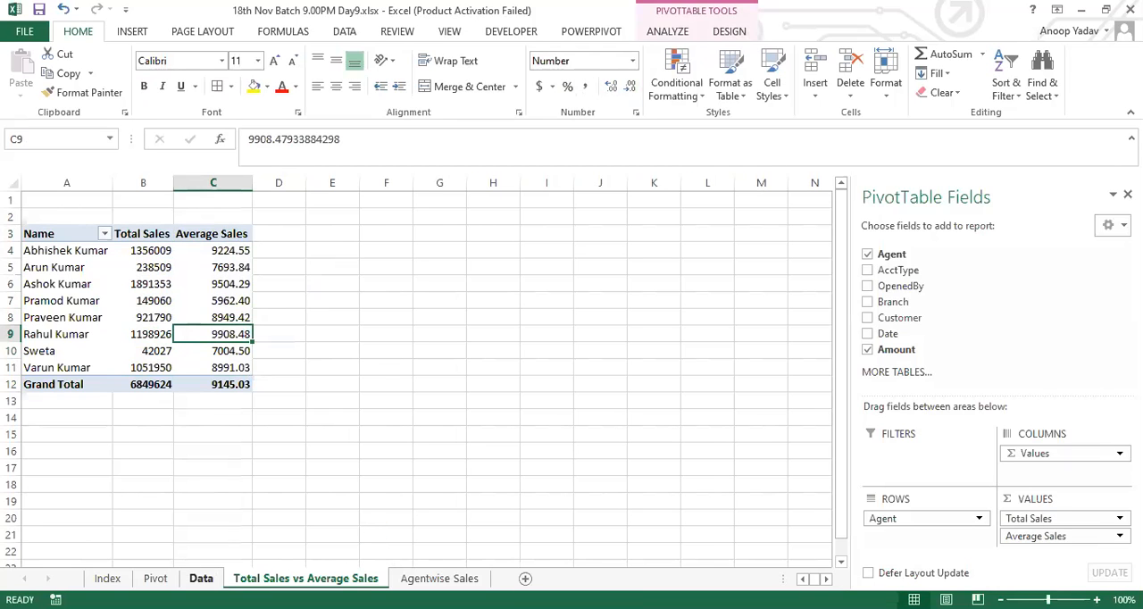
Step: Compare the source records on the Data sheet with the agent names and totals in the Total Sales vs Average Sales PivotTable
left_click(201, 577)
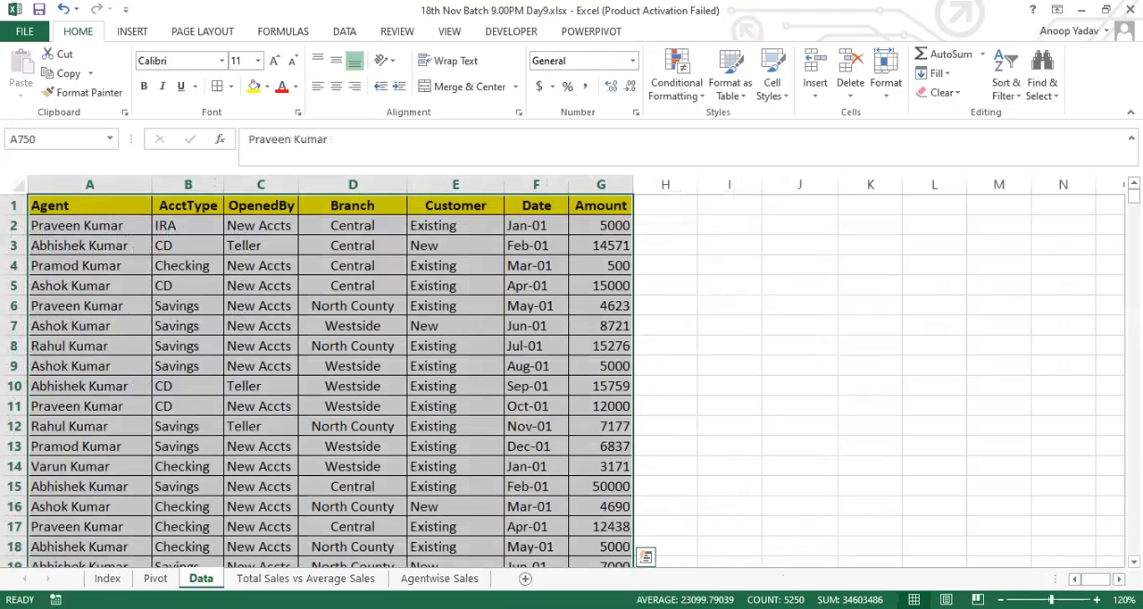
left_click(306, 577)
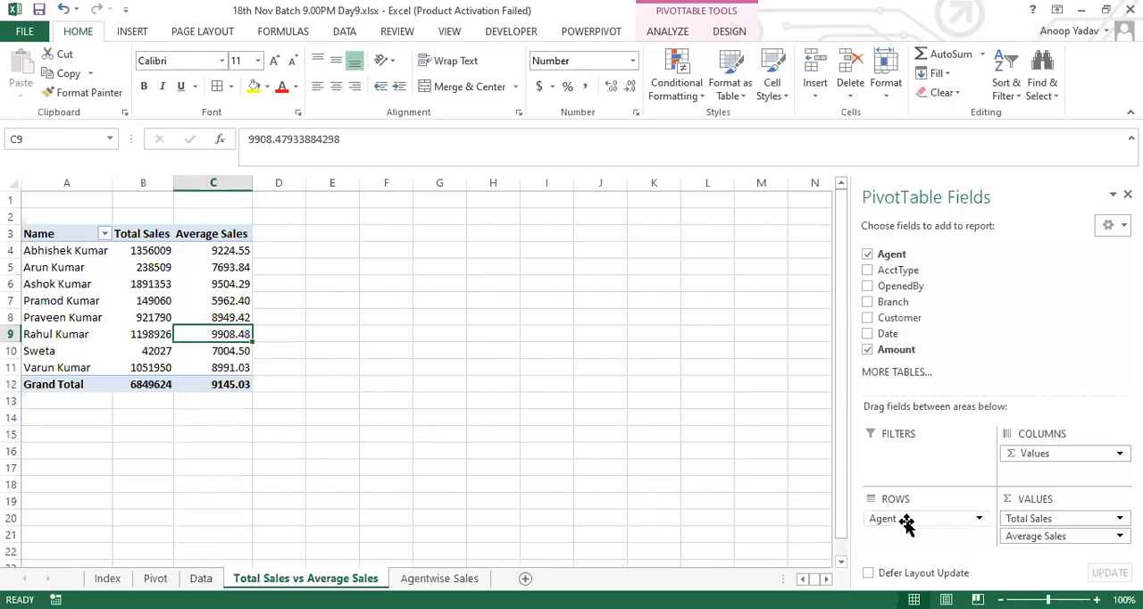
left_click_drag(61, 253, 62, 359)
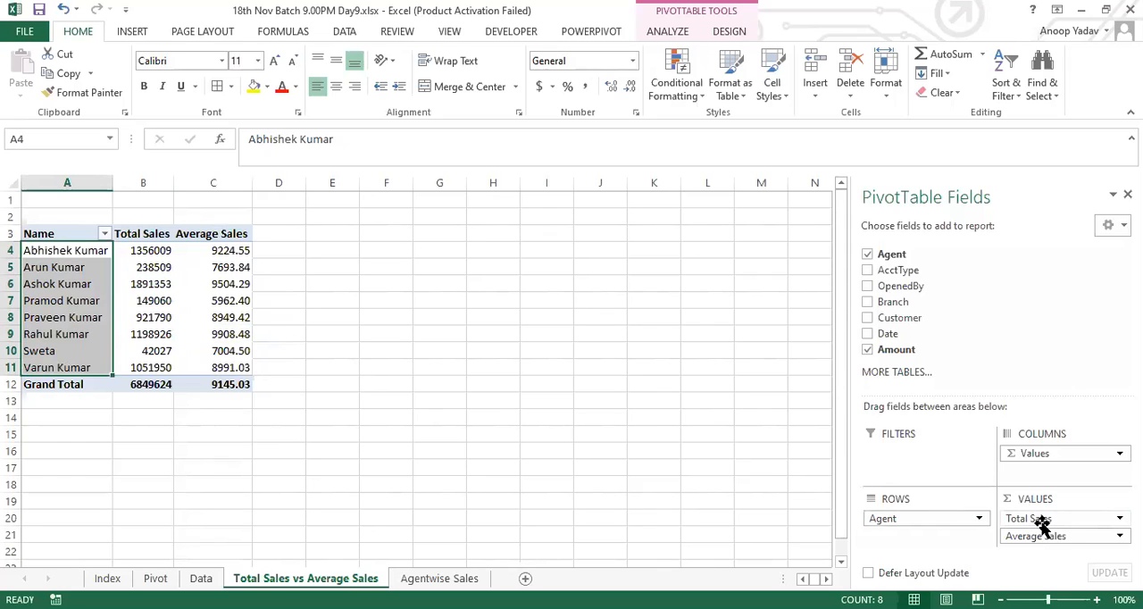
left_click(152, 254)
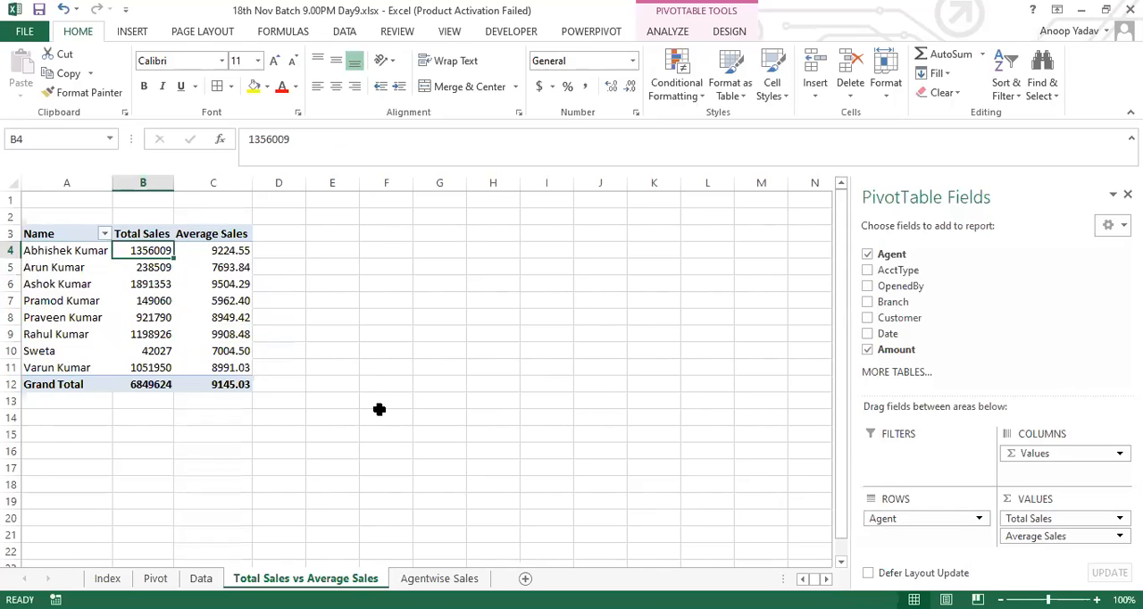
Step: Move the Agent field from the Rows area to the Columns area, below Values
left_click_drag(64, 253, 61, 367)
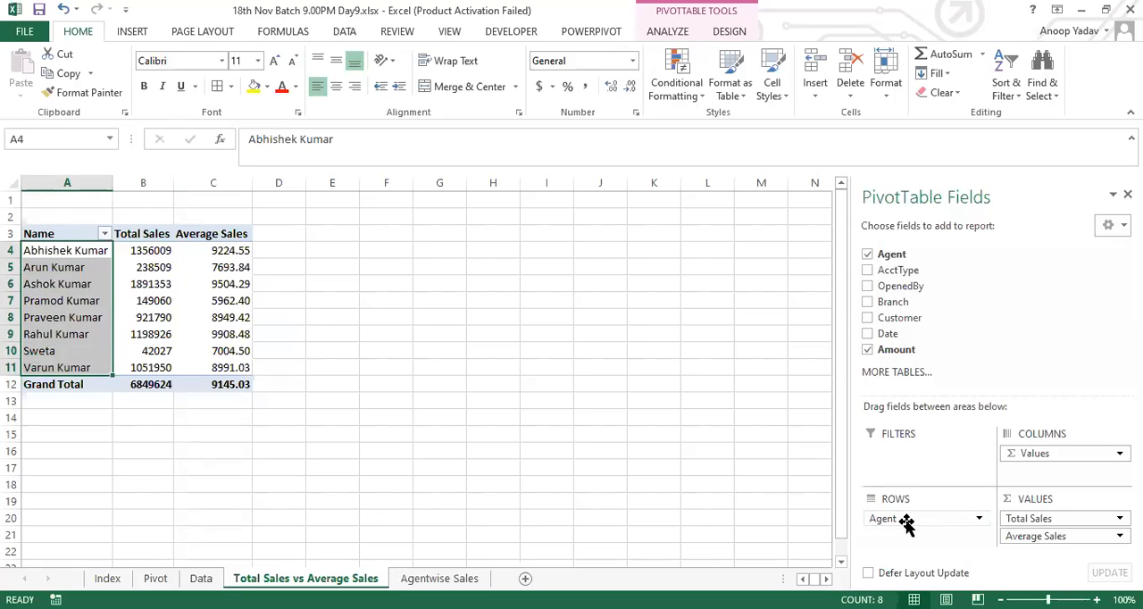
left_click_drag(906, 525, 1048, 479)
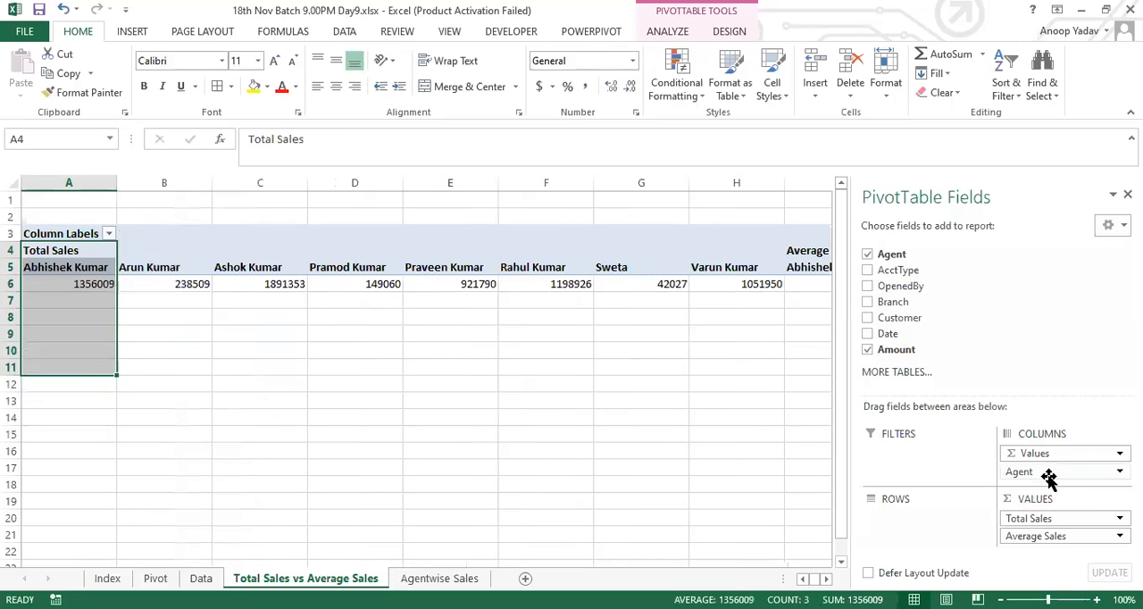
Step: Examine the horizontal layout across the agents' Total Sales and Average Sales columns up to the totals
left_click(80, 282)
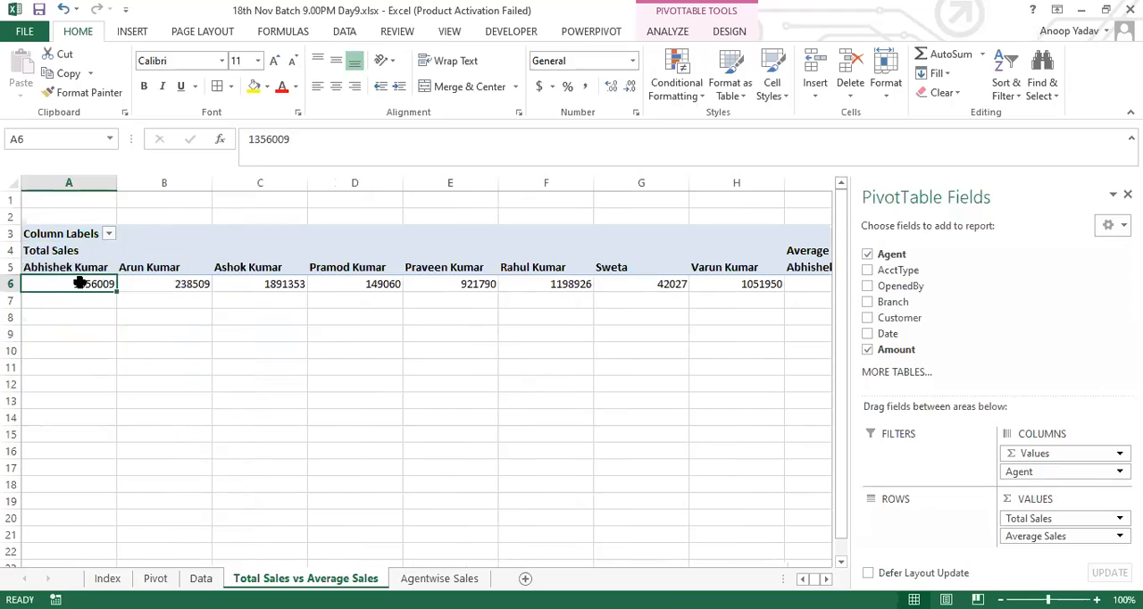
key("Right")
key("Right")
key("Right")
key("Right")
key("Right")
key("Right")
key("Right")
key("Right")
key("Right")
key("Right")
key("Right")
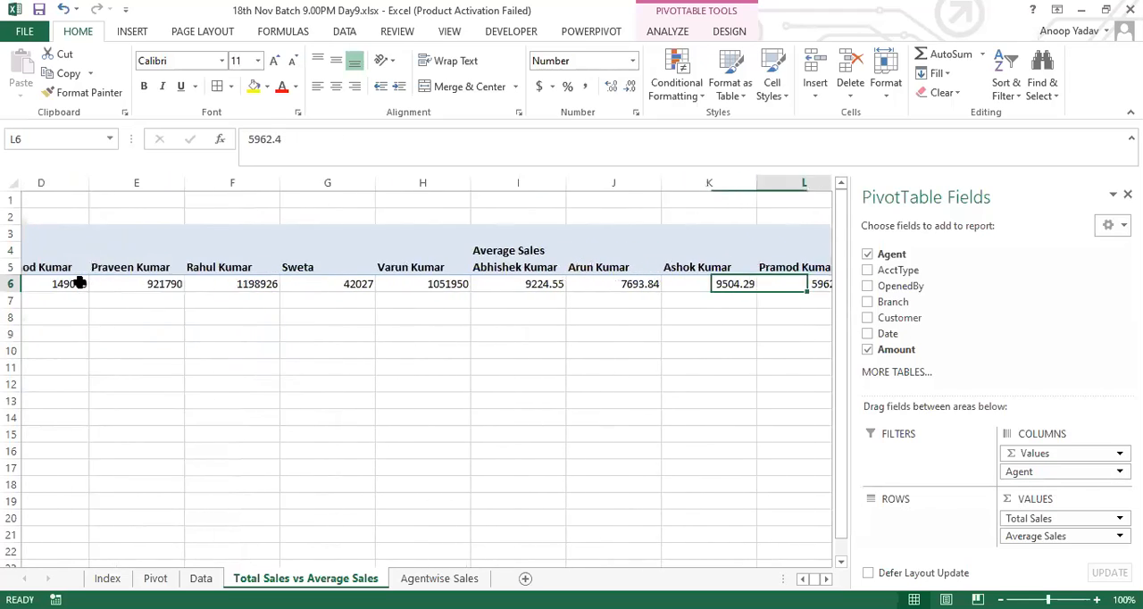
key("Right")
key("ctrl+Left")
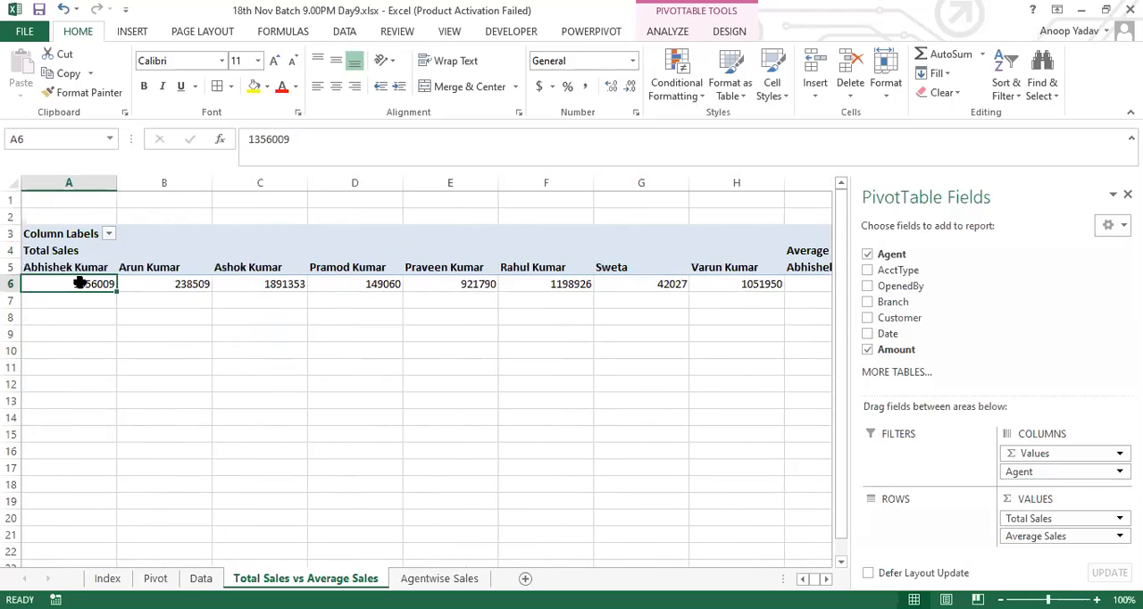
left_click(721, 272)
key("Right")
key("Up")
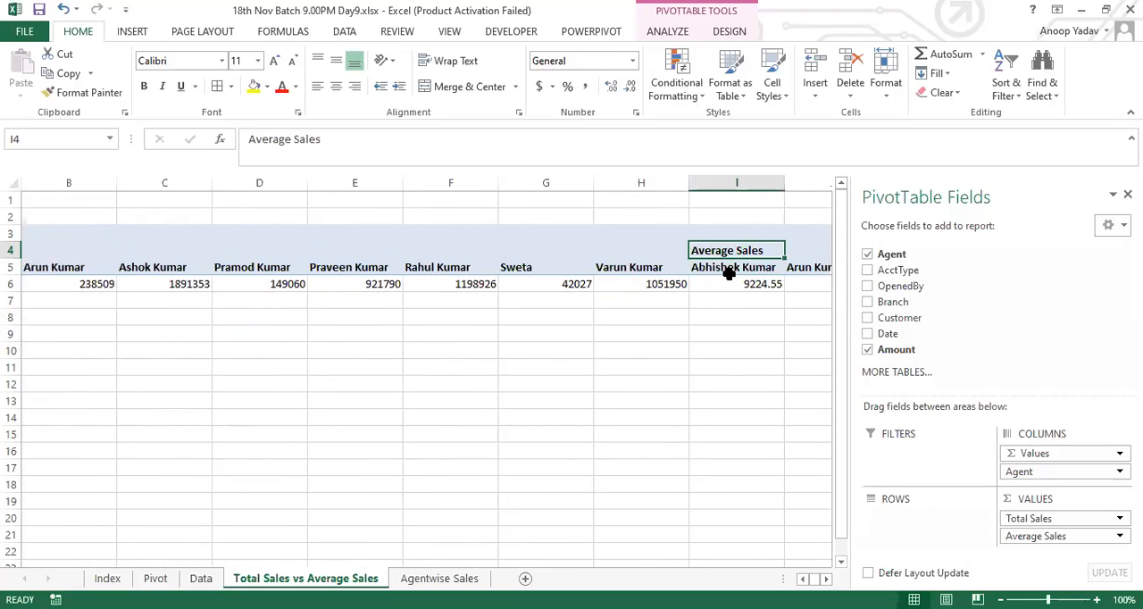
key("Down")
key("Left")
key("Down")
key("shift+Left")
key("shift+Left")
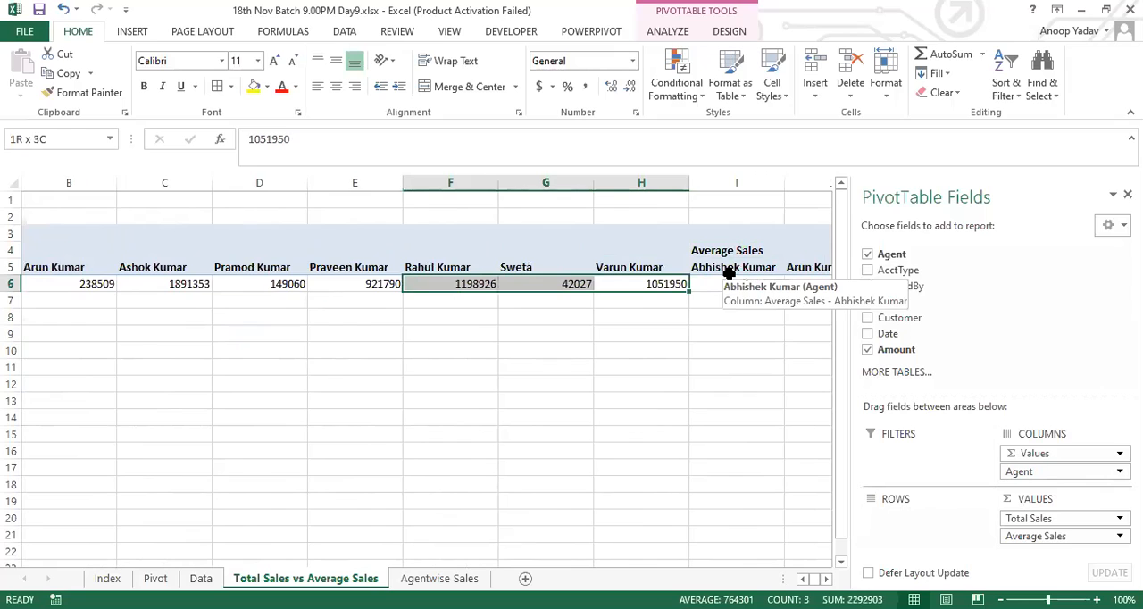
key("shift+Left")
key("shift+Left")
key("shift+Left")
key("shift+Left")
key("shift+Left")
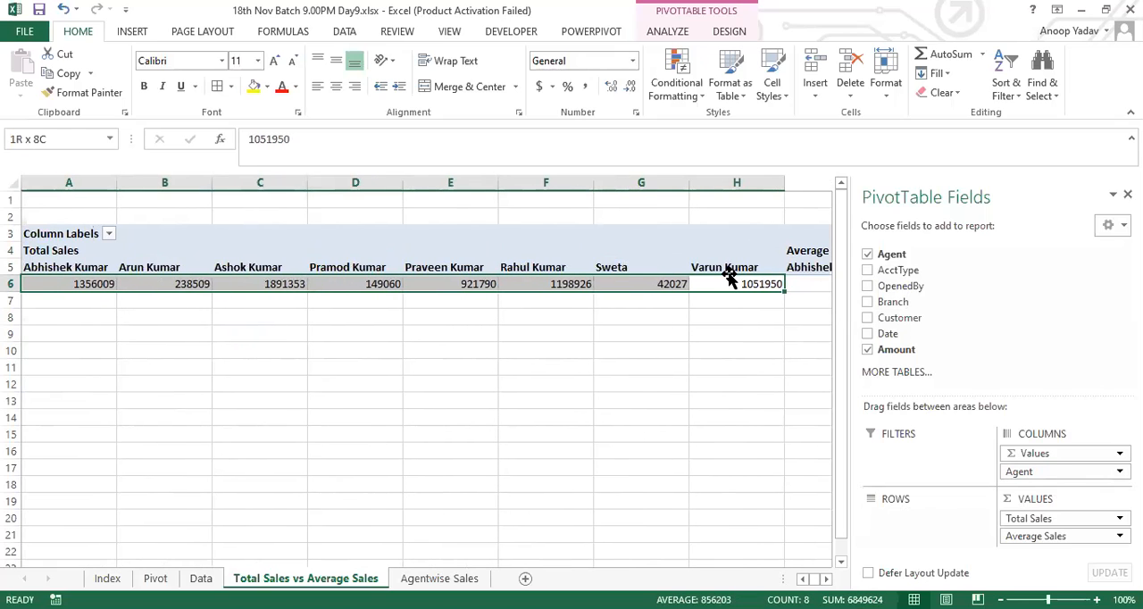
key("shift+Up")
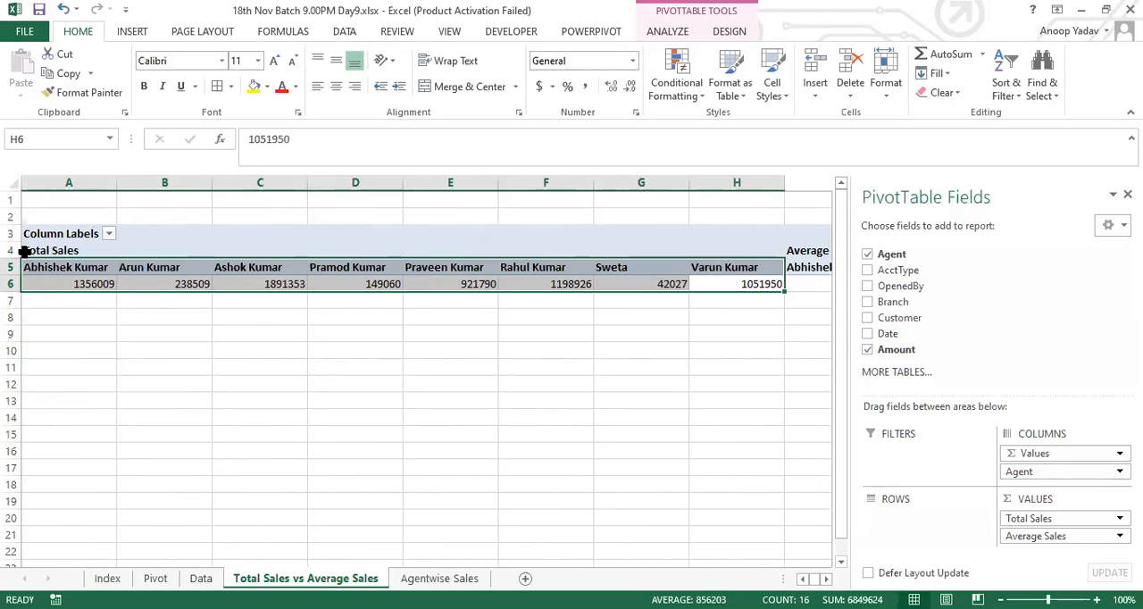
left_click(803, 244)
key("ctrl+Right")
key("Left")
key("Left")
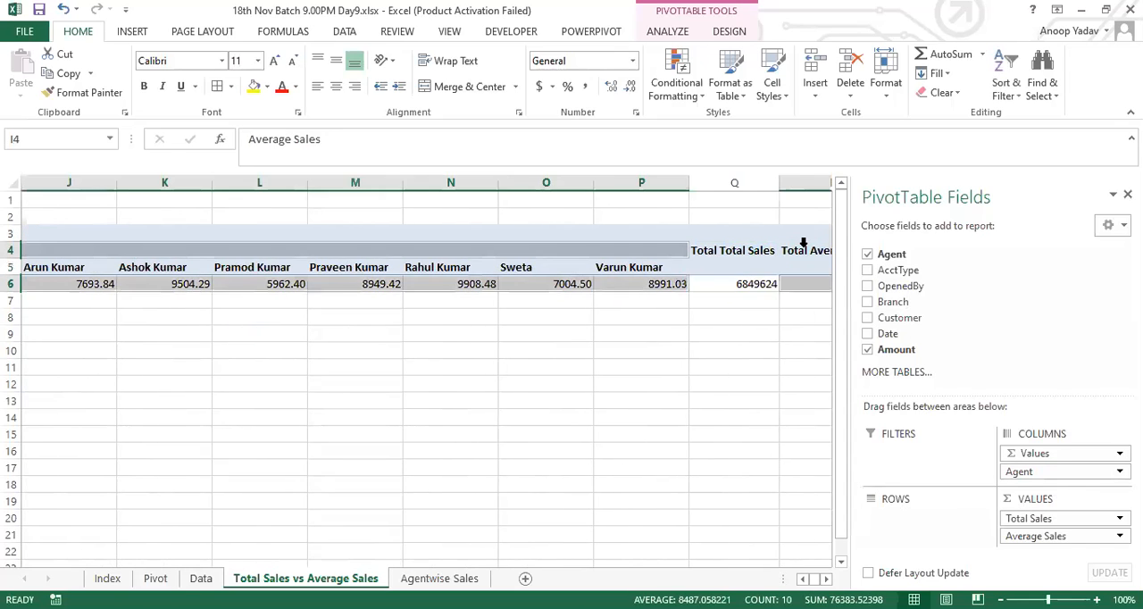
Step: Move the Agent field from the Columns area back to the Rows area
left_click_drag(1040, 471, 919, 531)
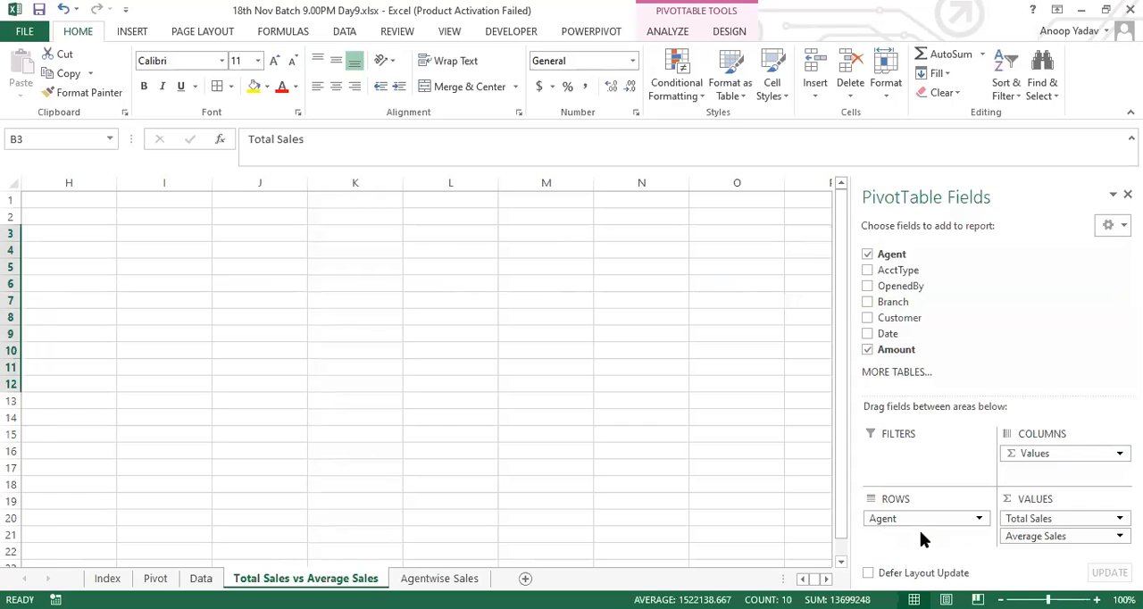
Step: Insert a PivotTable from the Data sheet's records on a new sheet and rename that sheet as Branchwise Sales
key("Left")
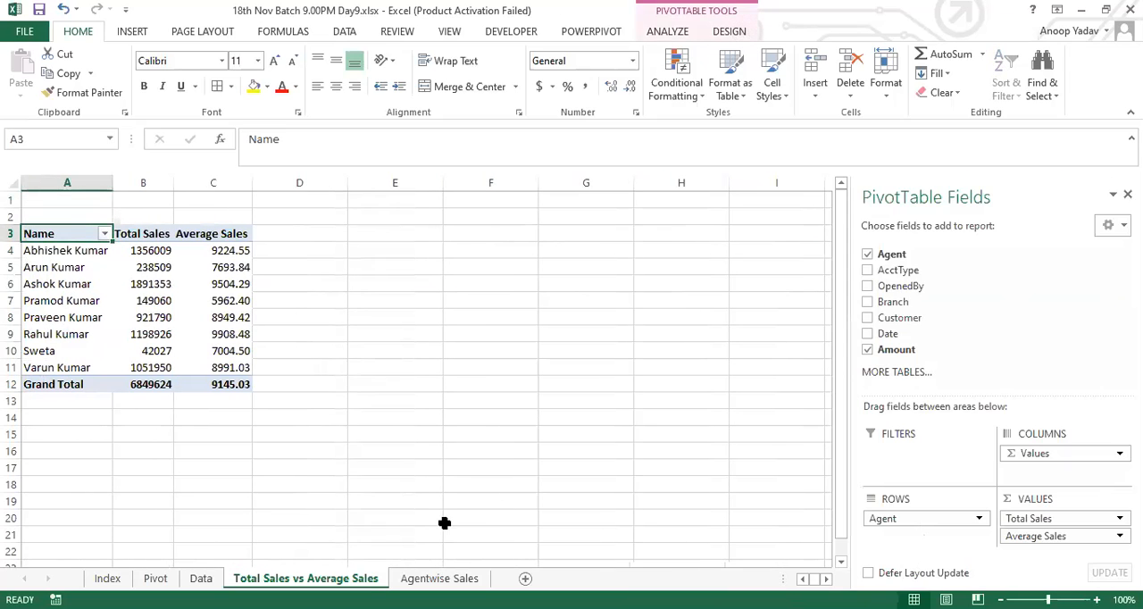
left_click(201, 578)
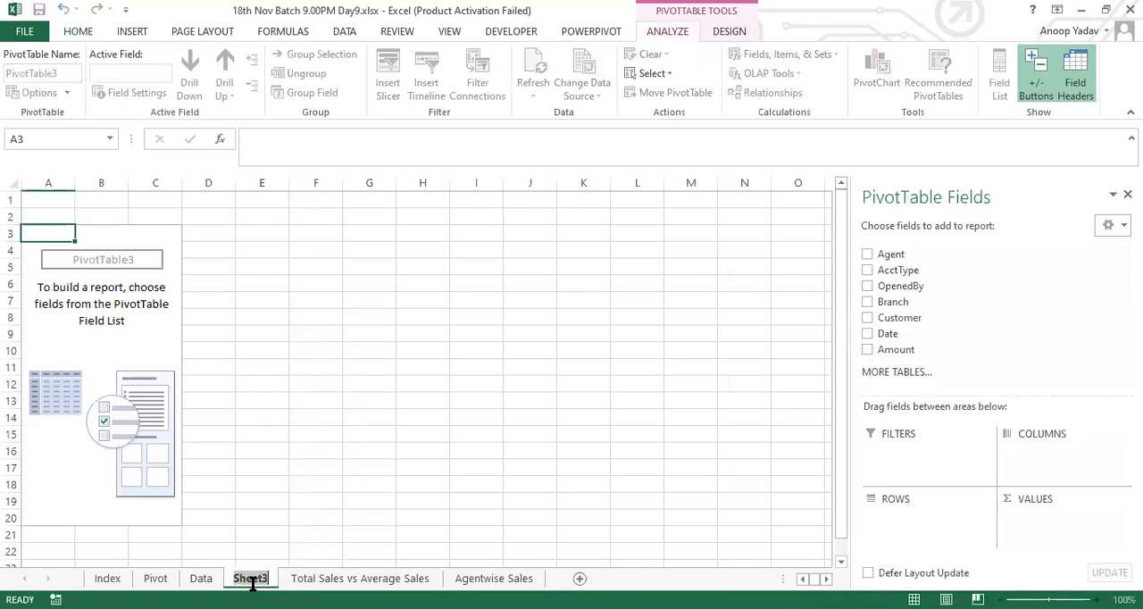
type("Branchwise Sales")
key("Return")
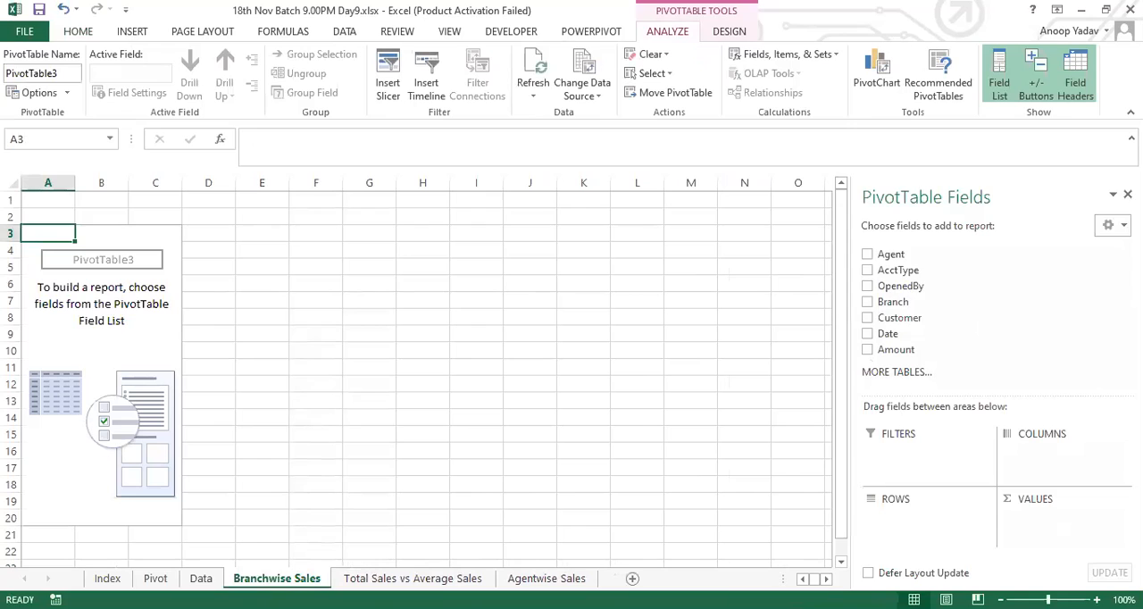
Step: Build the Branchwise Sales PivotTable with Agent in Rows, Branch in Columns and the sum of Amount in Values
left_click_drag(893, 254, 921, 541)
left_click_drag(904, 349, 1050, 533)
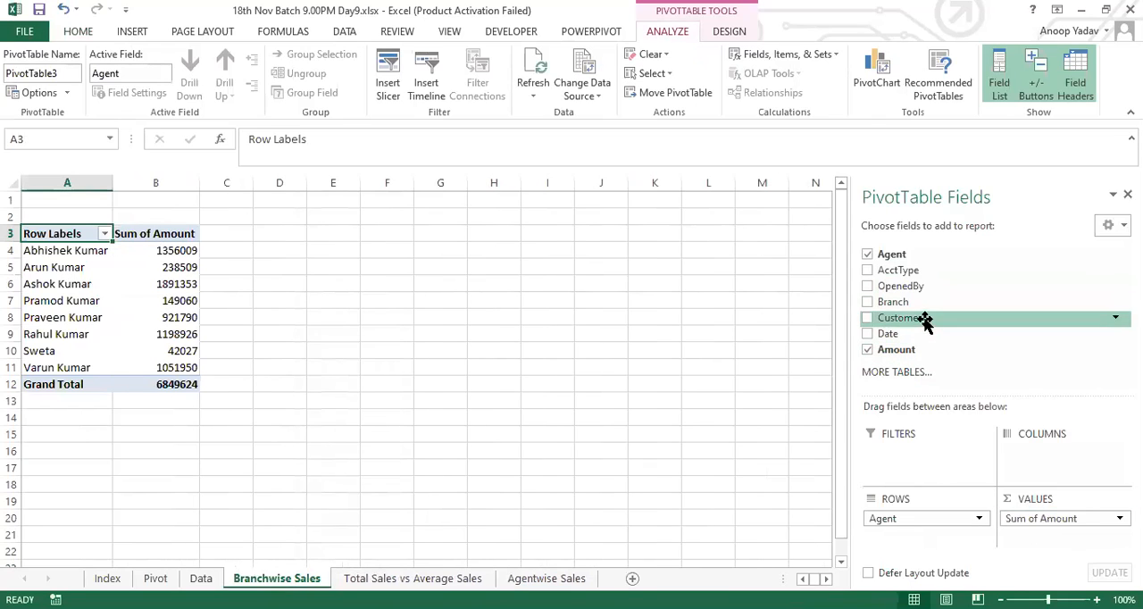
left_click_drag(890, 301, 1039, 471)
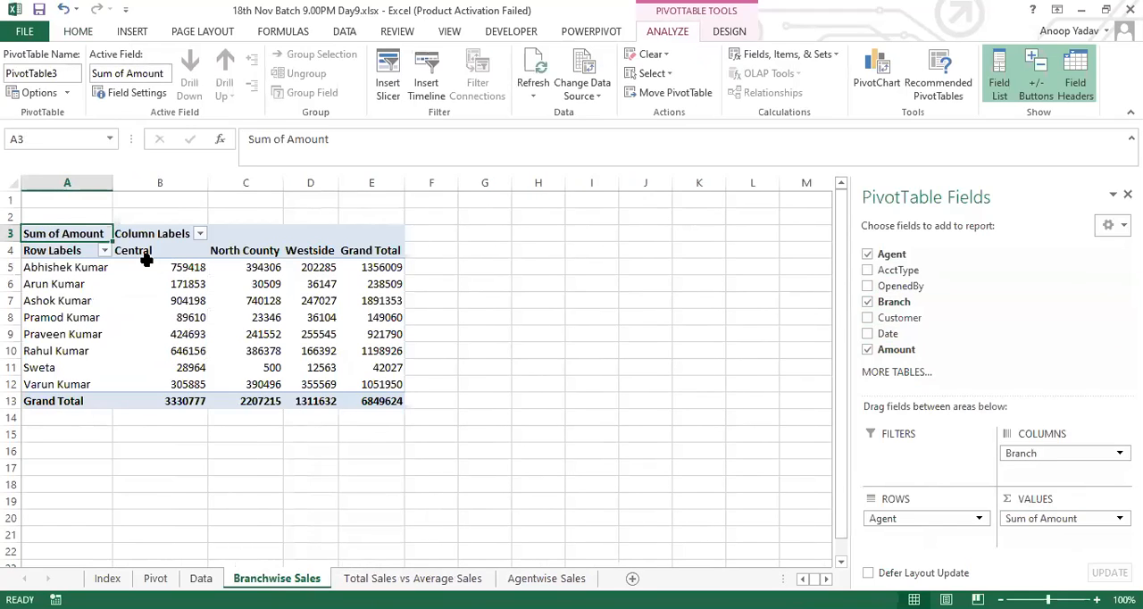
Step: Examine the agent names and their sales under each branch in the Branchwise Sales PivotTable
left_click_drag(64, 267, 56, 383)
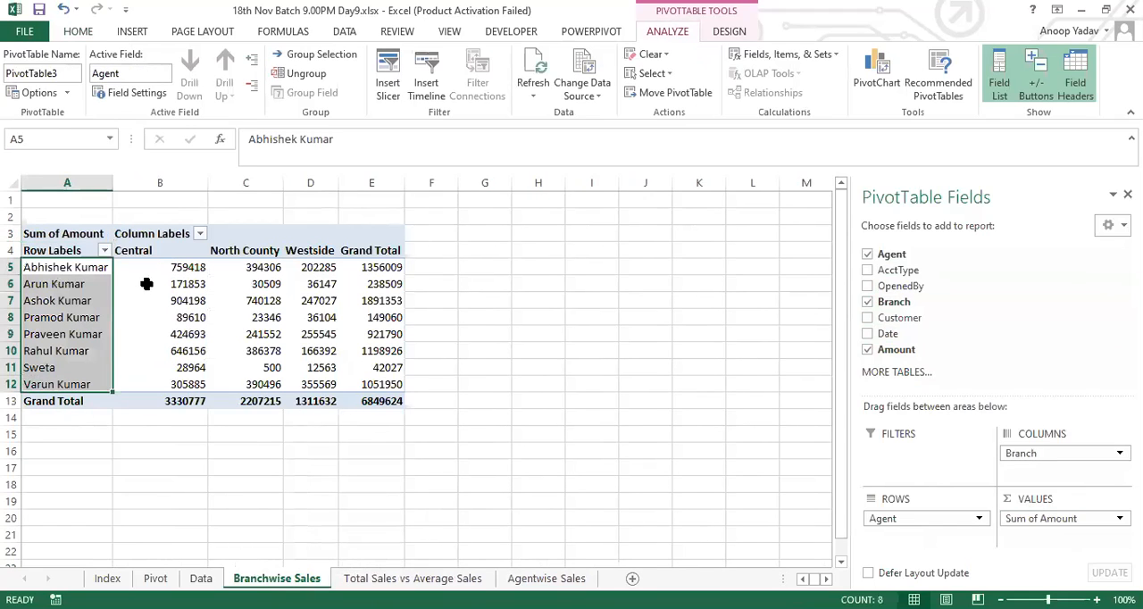
left_click_drag(147, 251, 306, 382)
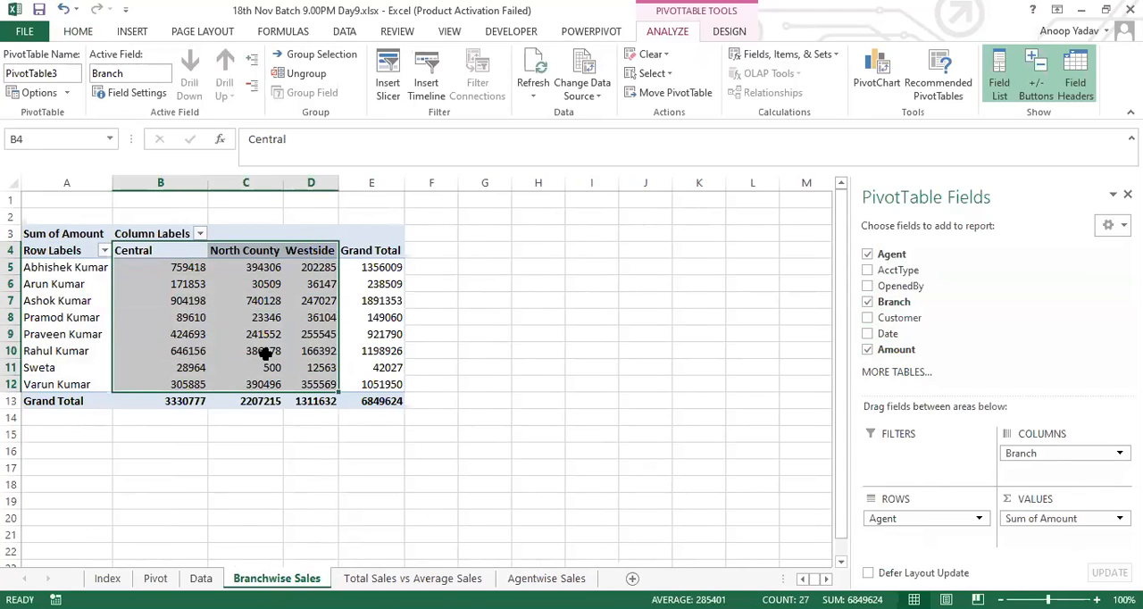
left_click(262, 301)
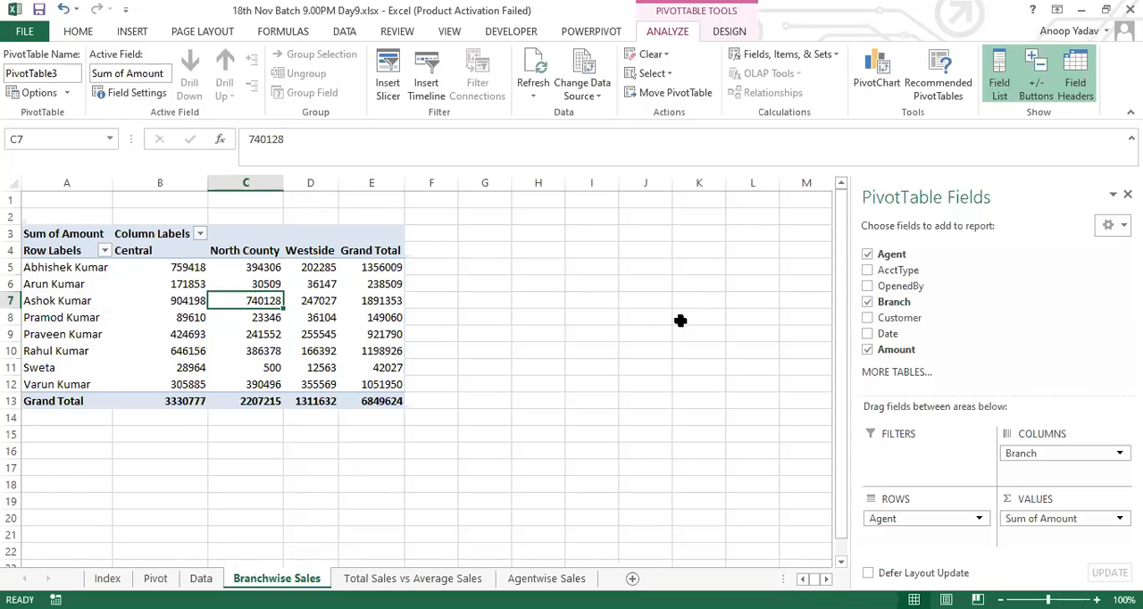
Step: Insert another PivotTable from the Data sheet on a new sheet, with Agent in Rows, Branch in Columns and the sum of Amount in Values
left_click(200, 578)
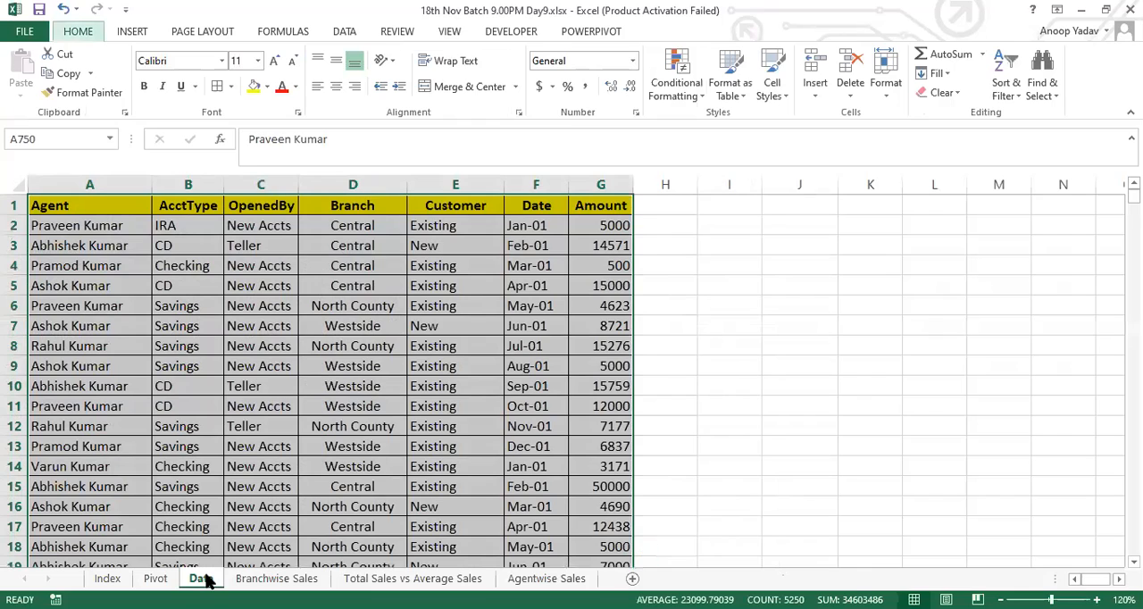
left_click_drag(203, 579, 295, 578)
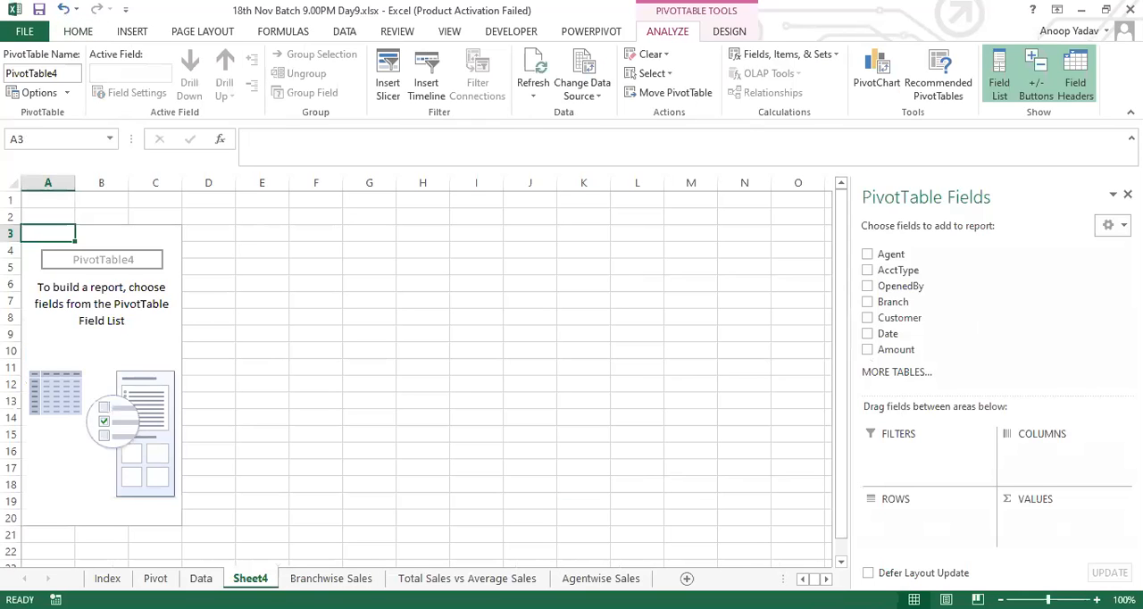
left_click_drag(897, 269, 913, 536)
left_click_drag(895, 349, 1061, 534)
left_click_drag(898, 300, 1037, 456)
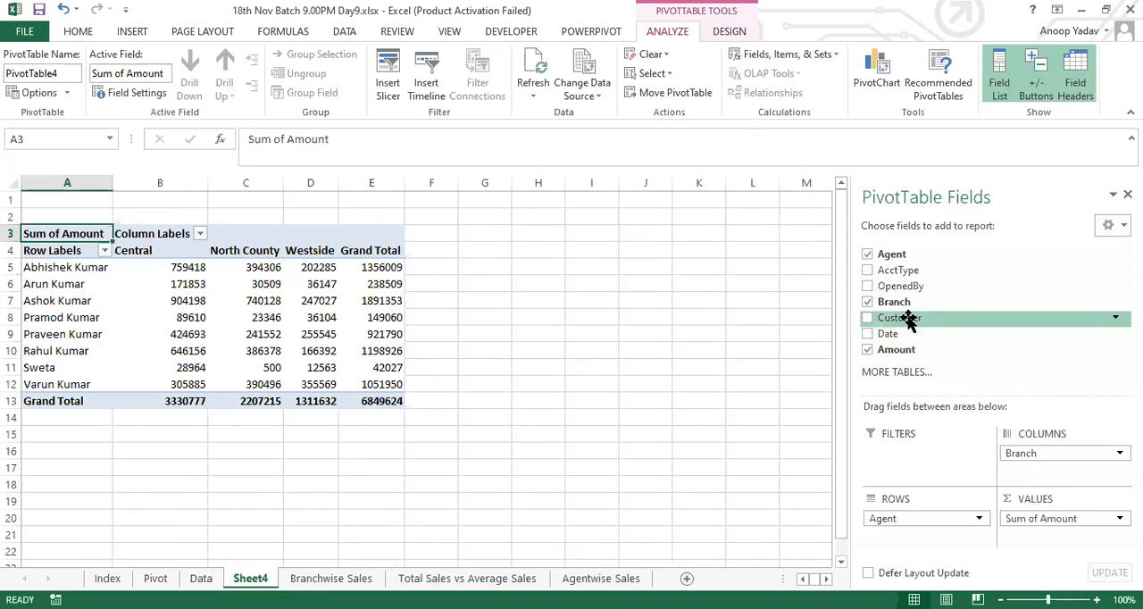
left_click_drag(908, 321, 939, 349)
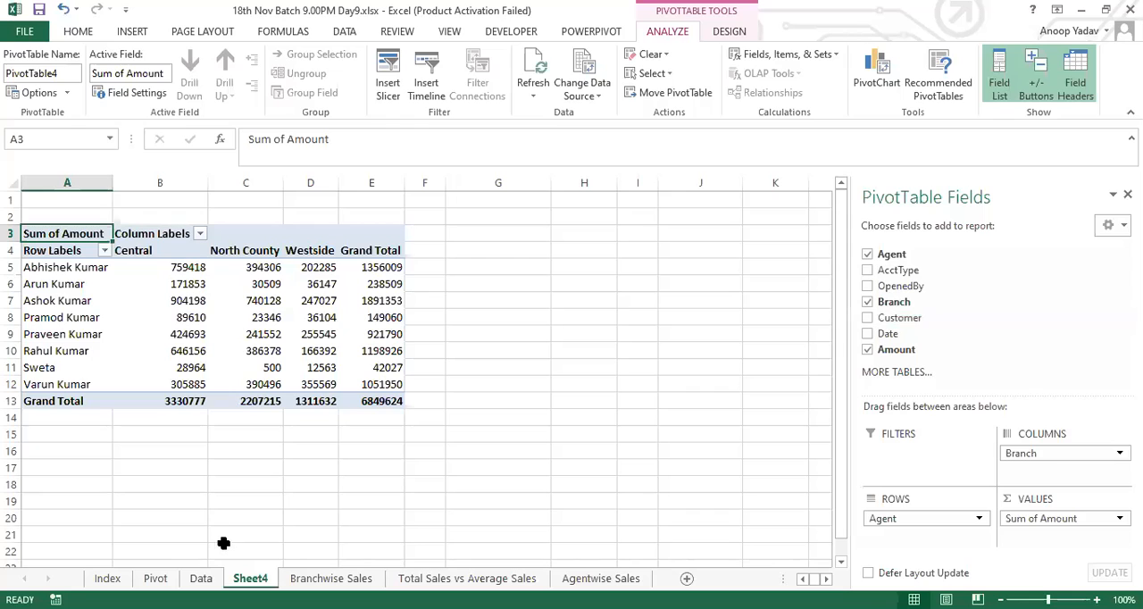
Step: Rename the new PivotTable's sheet as Branch & Custwise and add the Customer field to Columns below Branch
double_click(248, 578)
type("Ba")
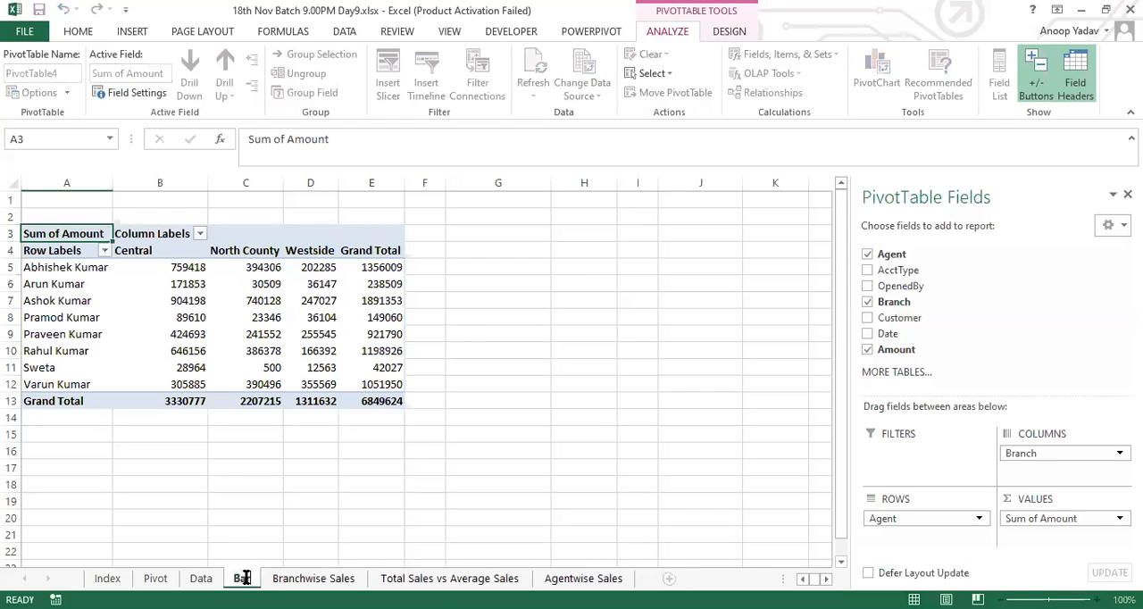
key("BackSpace")
type("ranch")
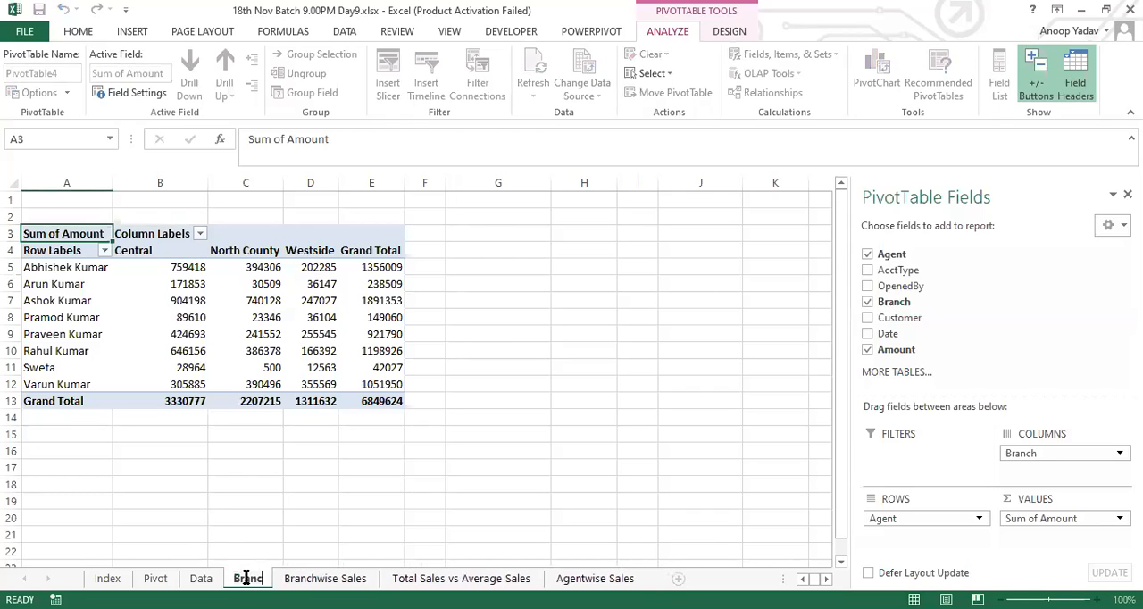
type(" & C")
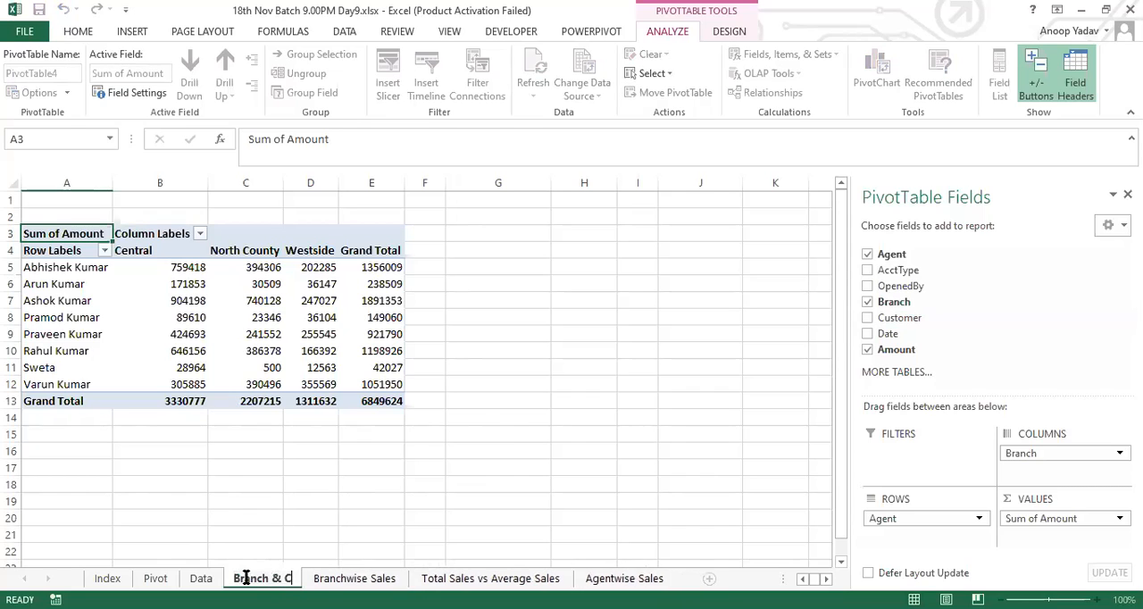
type("ustw")
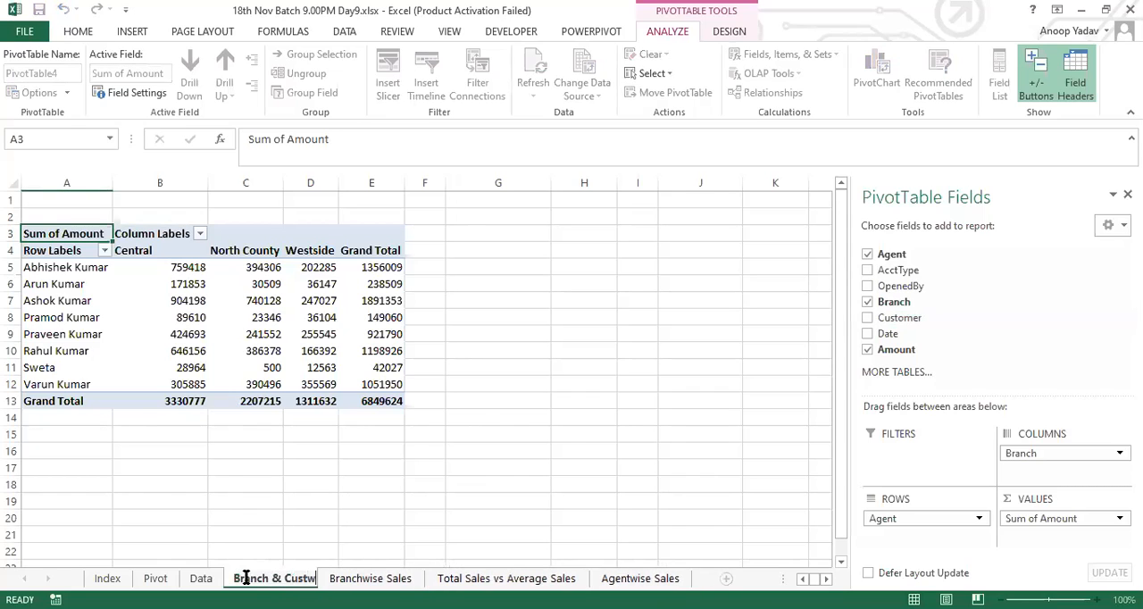
type("ise")
key("Return")
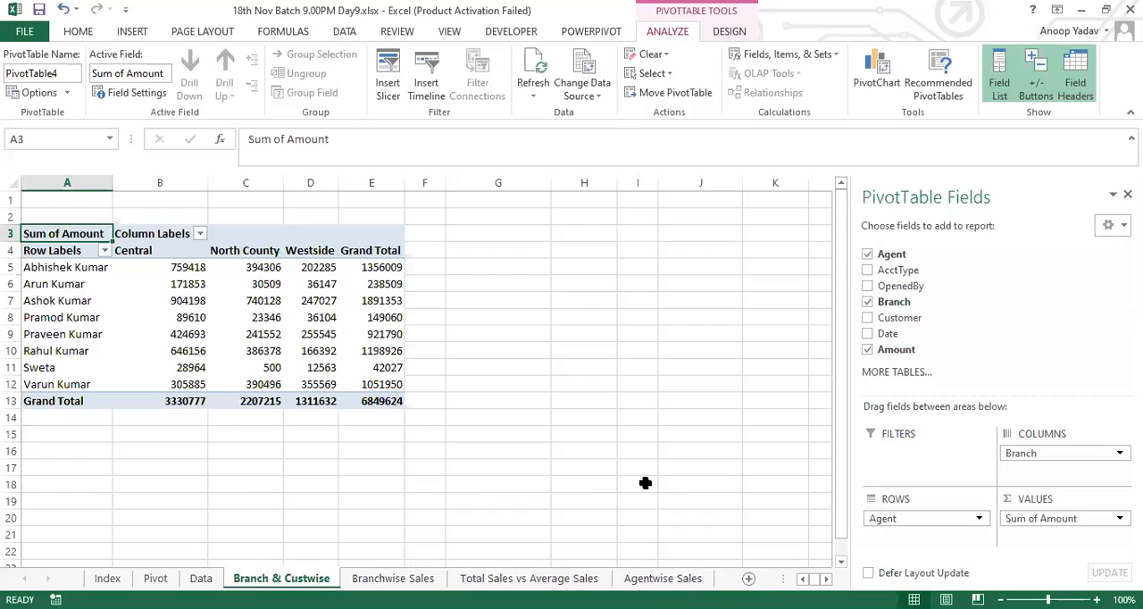
left_click_drag(900, 318, 1035, 472)
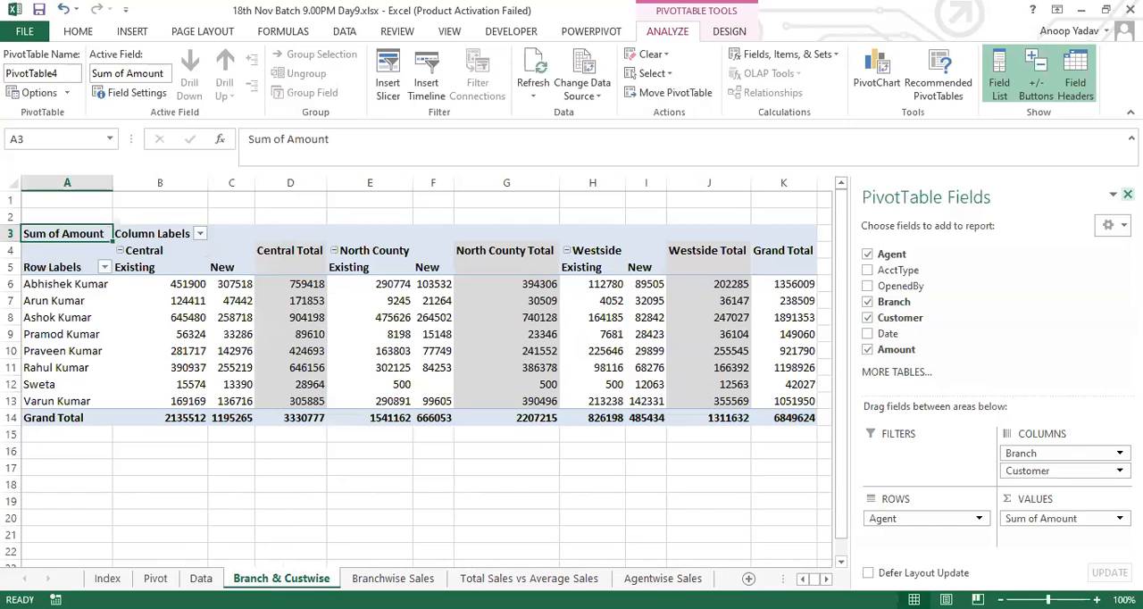
Step: Examine the branch headings, branch total columns and agent names in the Branch & Custwise PivotTable
left_click(165, 254)
left_click_drag(174, 256, 506, 267)
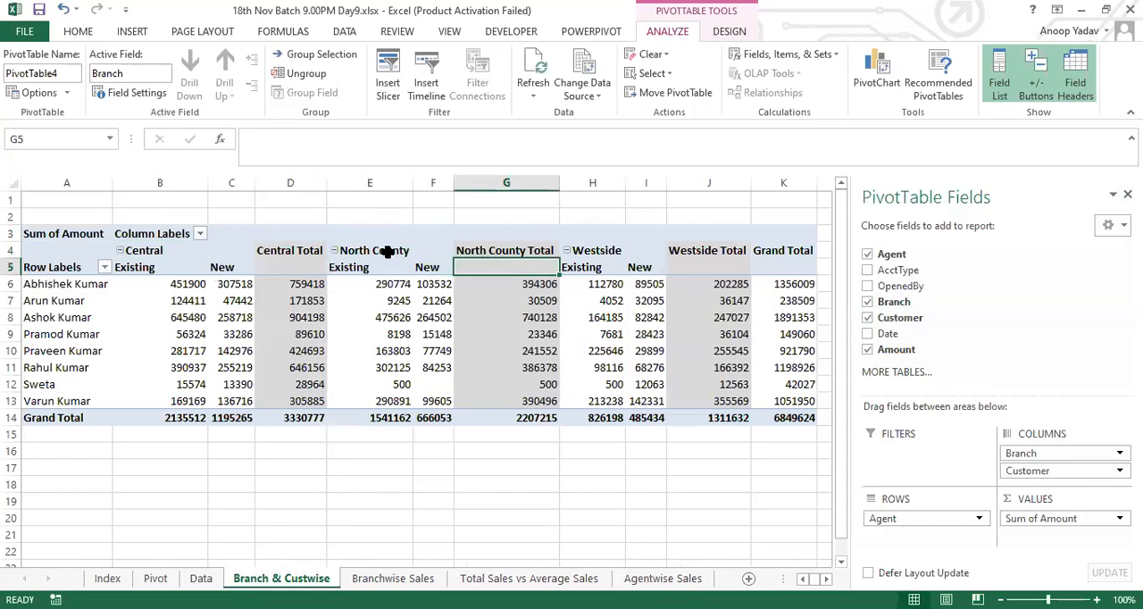
left_click(302, 242)
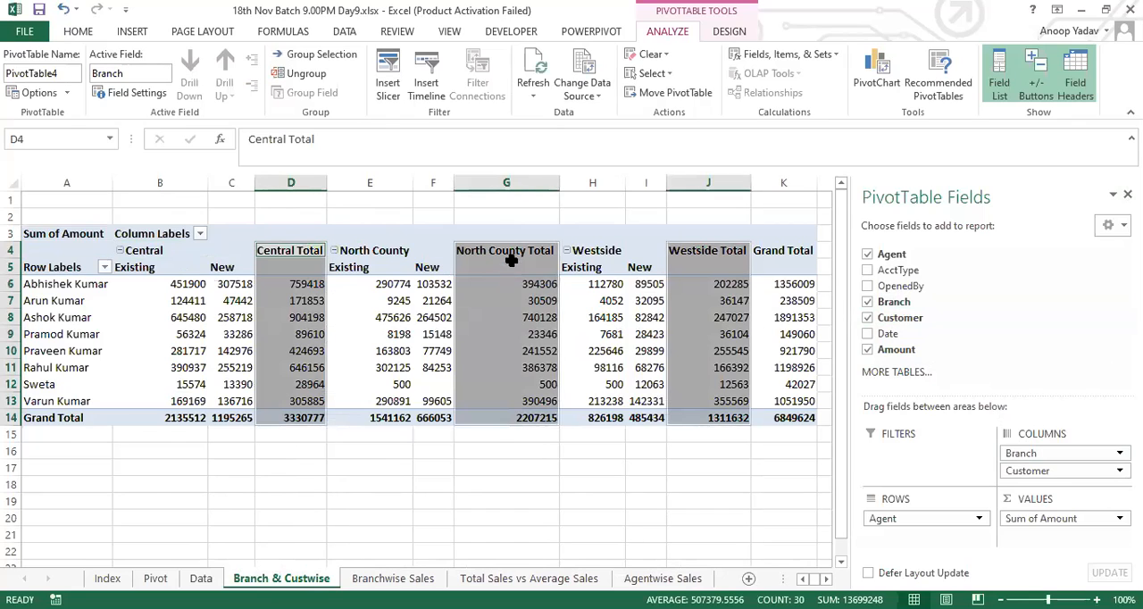
left_click(702, 253)
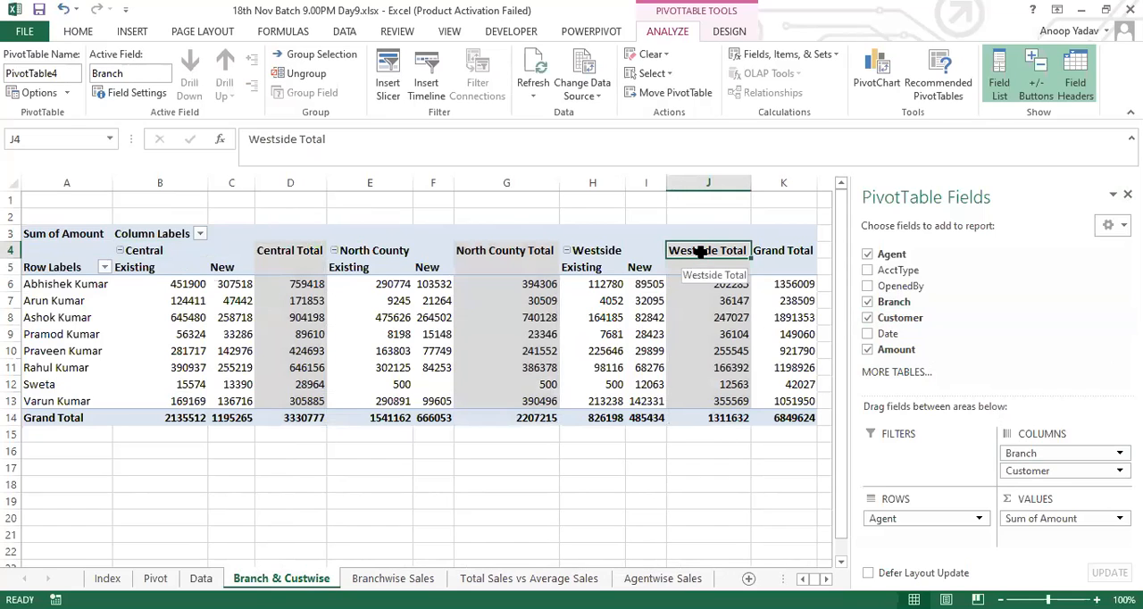
left_click_drag(88, 286, 84, 384)
Step: Return to the source records on the Data sheet
left_click(201, 579)
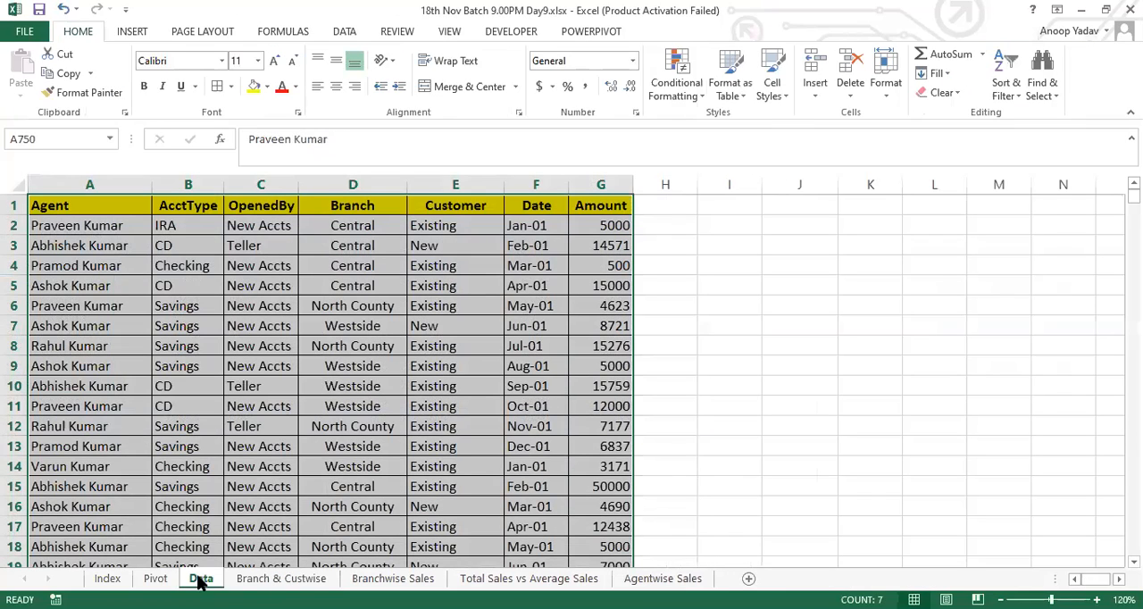
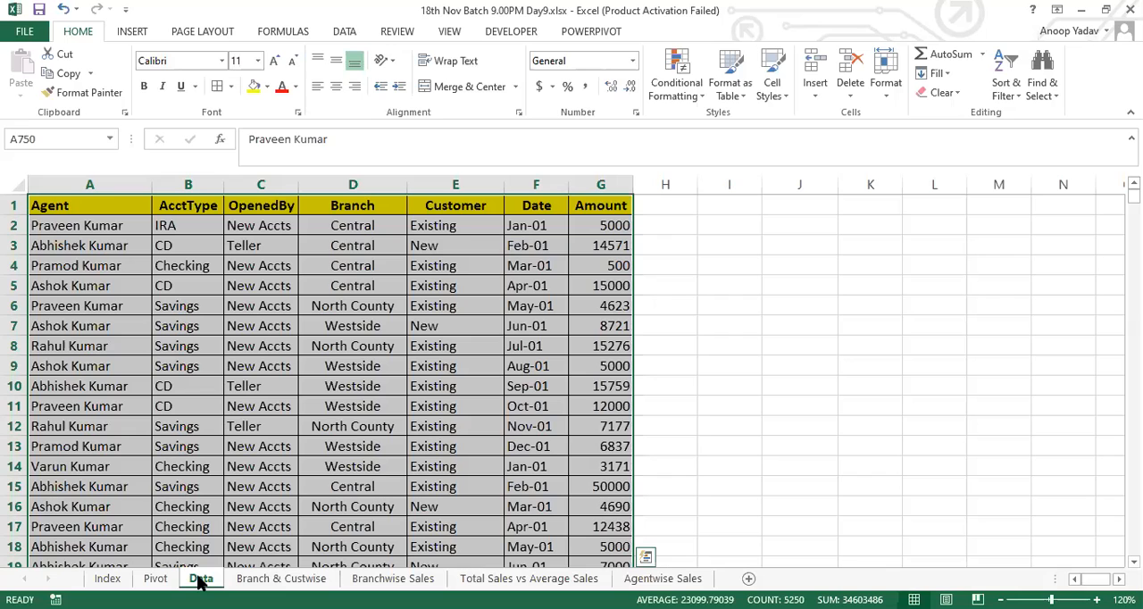
Step: Turn off the Branch subtotals in the PivotTable on the Branch & Custwise sheet
left_click(276, 578)
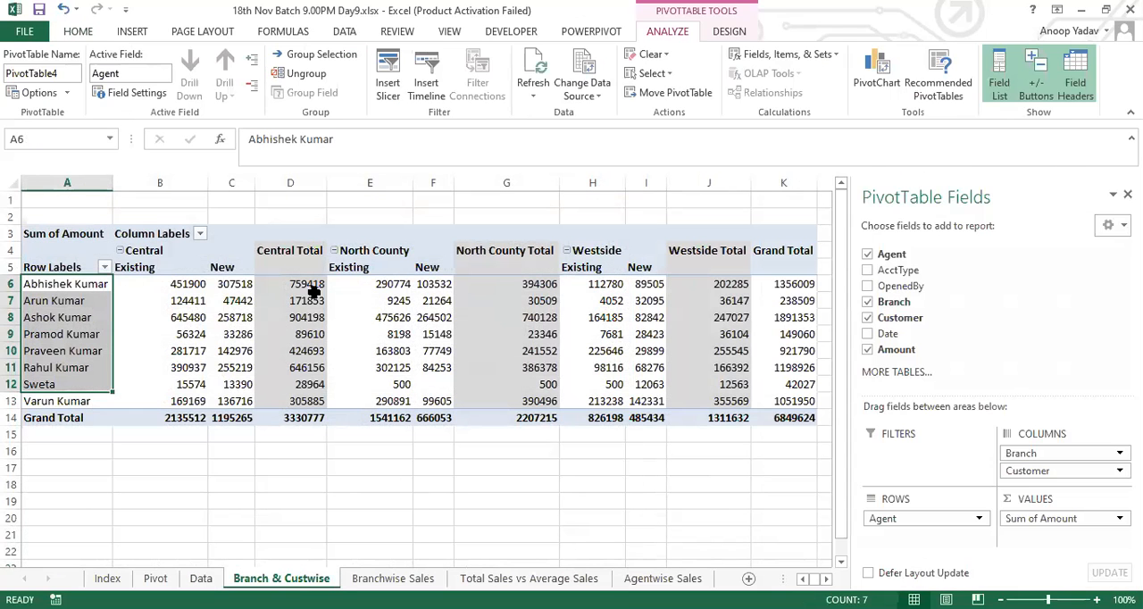
left_click(290, 252)
left_click(529, 250)
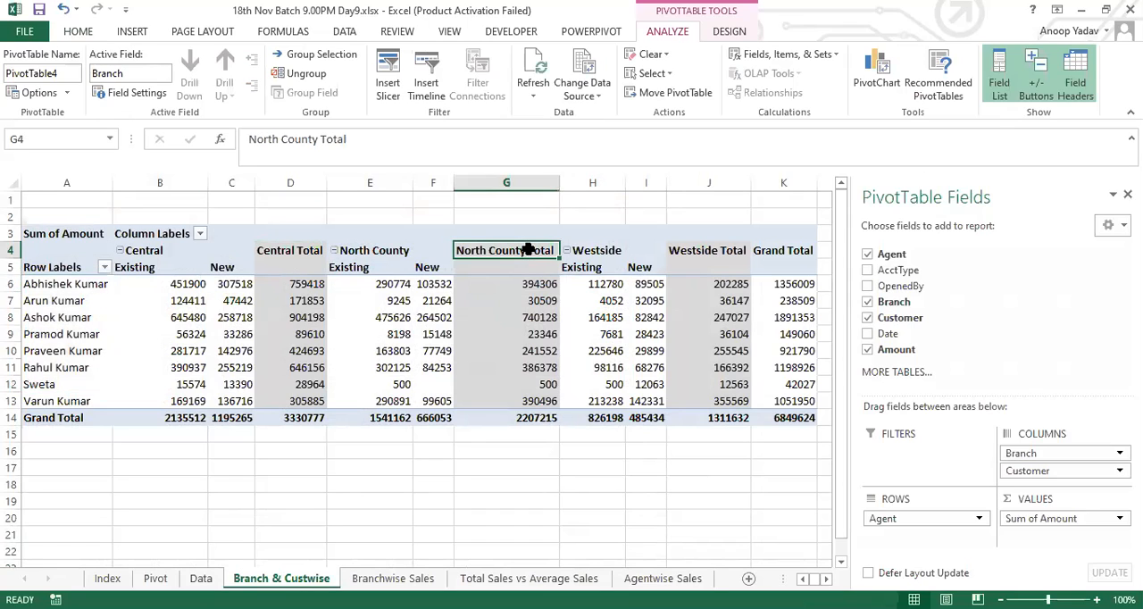
left_click(716, 250)
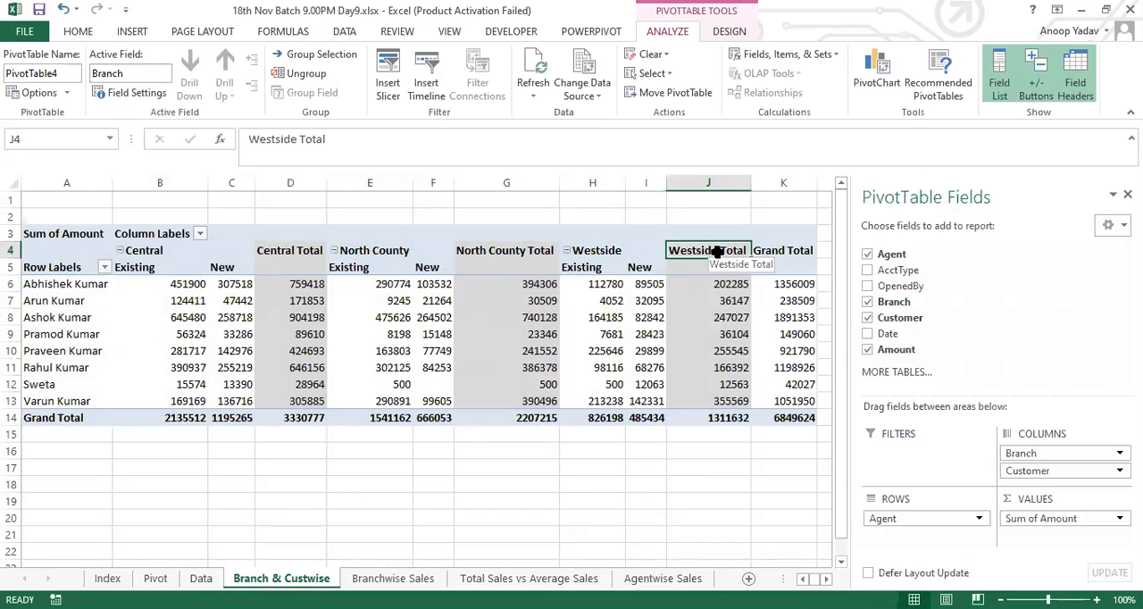
left_click(493, 252)
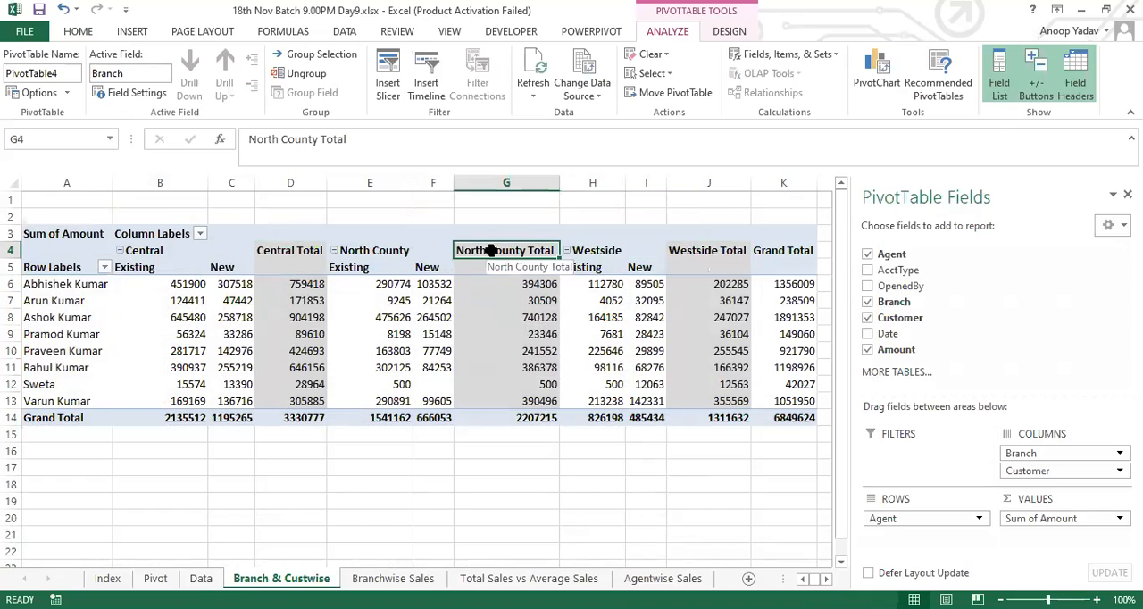
right_click(483, 253)
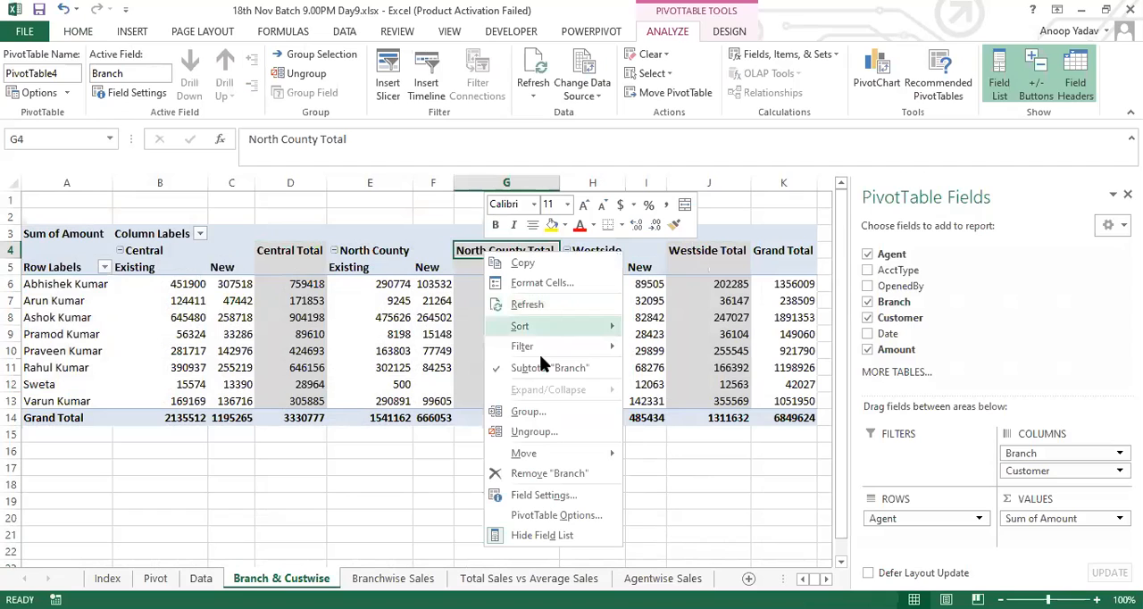
left_click(543, 367)
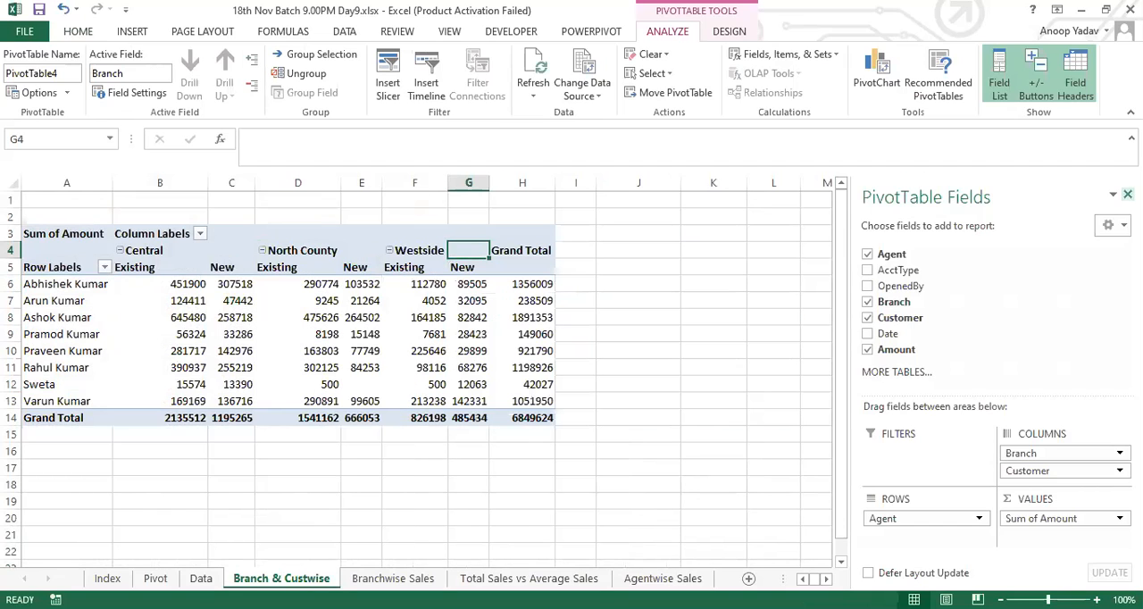
Step: Hide the PivotTable field list and collapse the Central, North County and Westside branches
left_click(1127, 194)
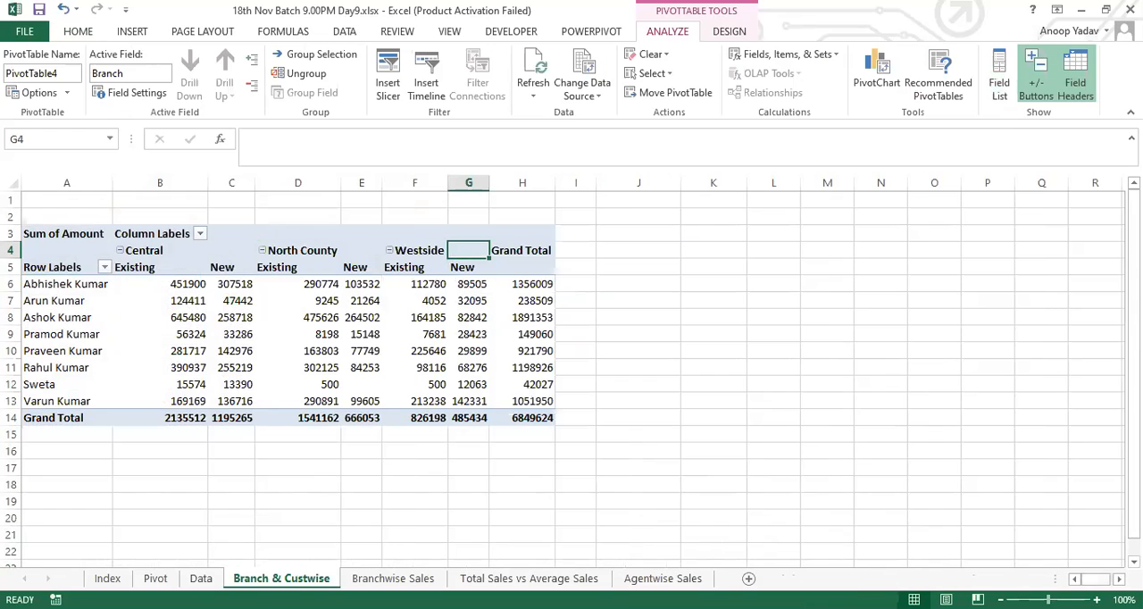
scroll(893, 497, "up", 2)
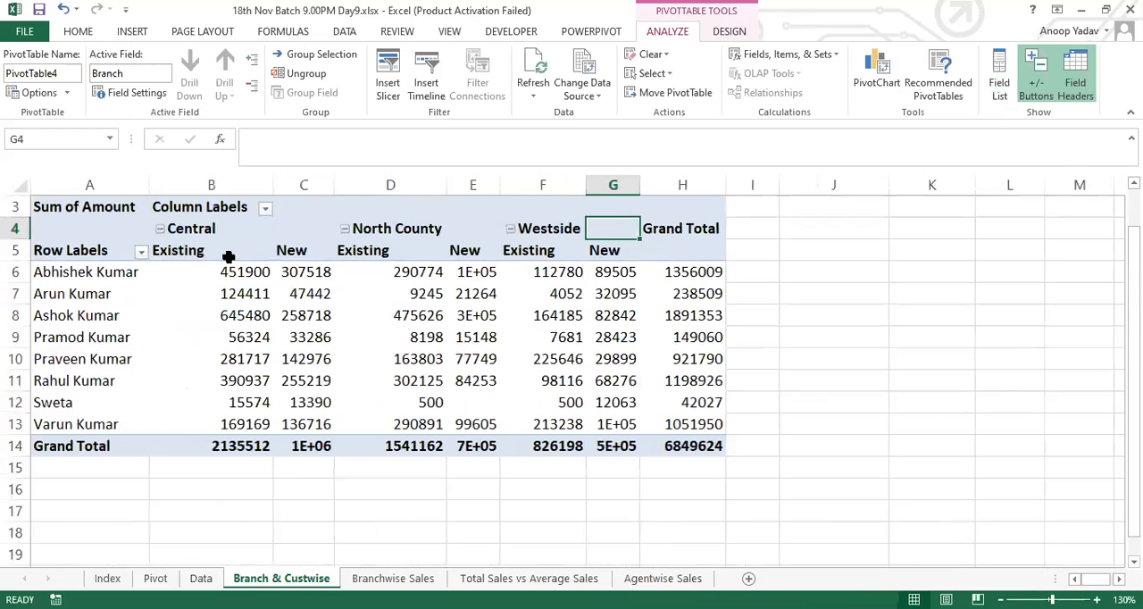
left_click(159, 228)
left_click(283, 229)
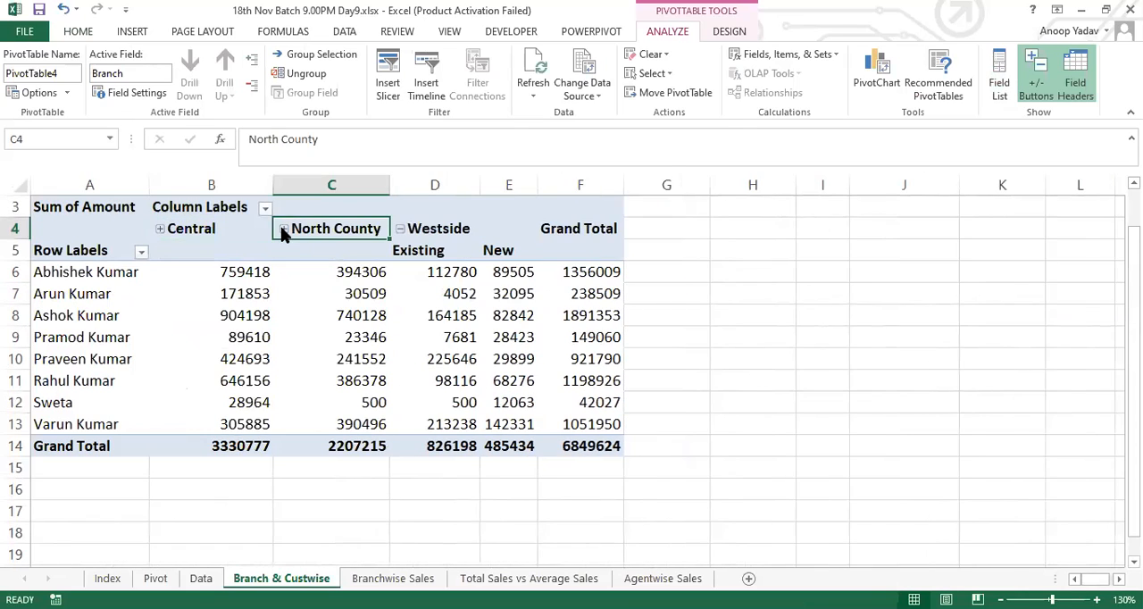
left_click(399, 229)
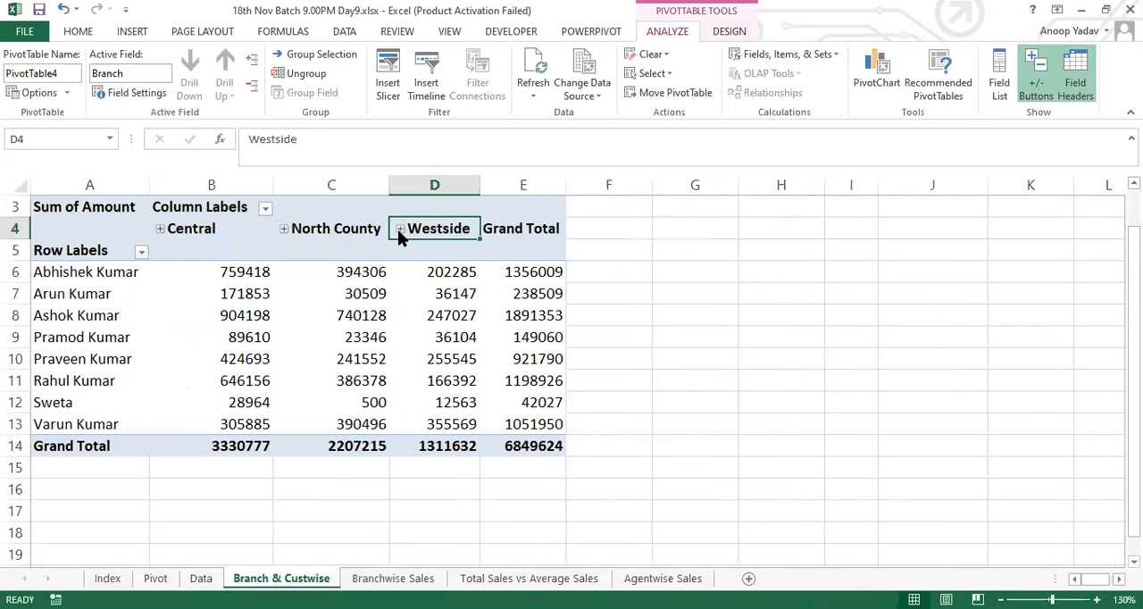
Step: Examine the collapsed branch columns and the agents' sales amounts for each branch
left_click(455, 264)
key("Up")
key("Up")
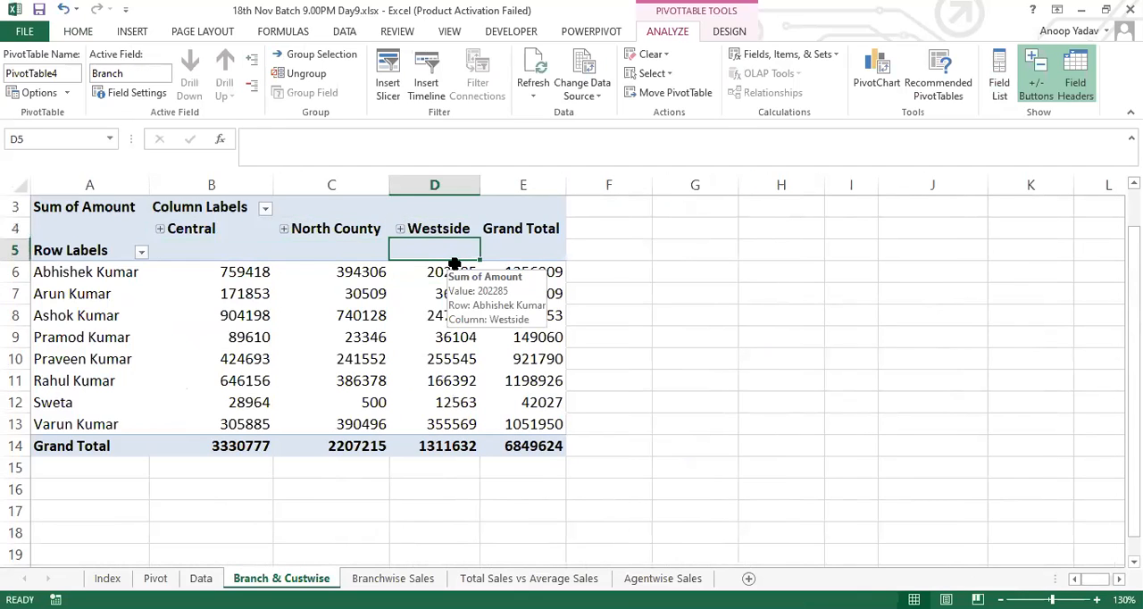
key("Left")
key("Left")
key("shift+Right")
key("shift+Right")
key("shift+Down")
key("shift+Down")
key("shift+Down")
key("shift+Down")
key("shift+Down")
key("shift+Down")
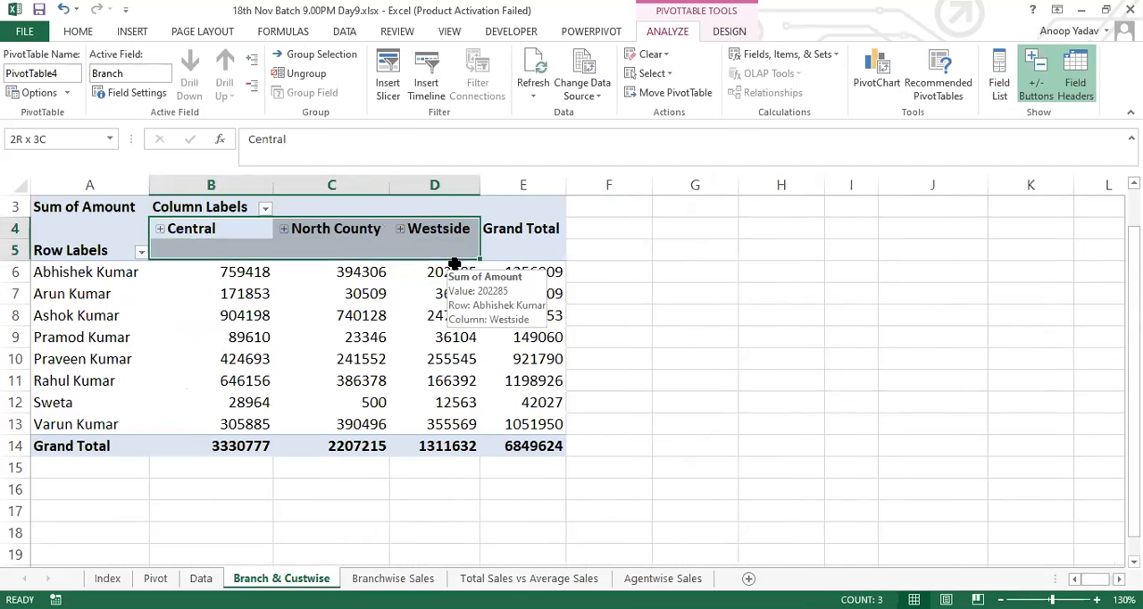
key("shift+Down")
key("shift+Down")
key("shift+Down")
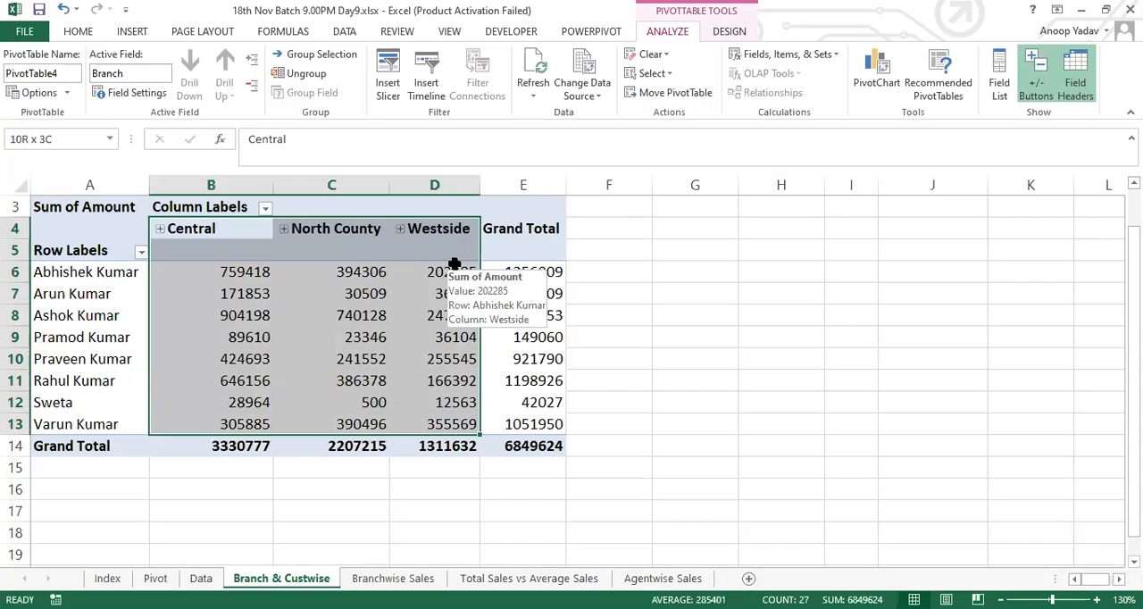
left_click(348, 273)
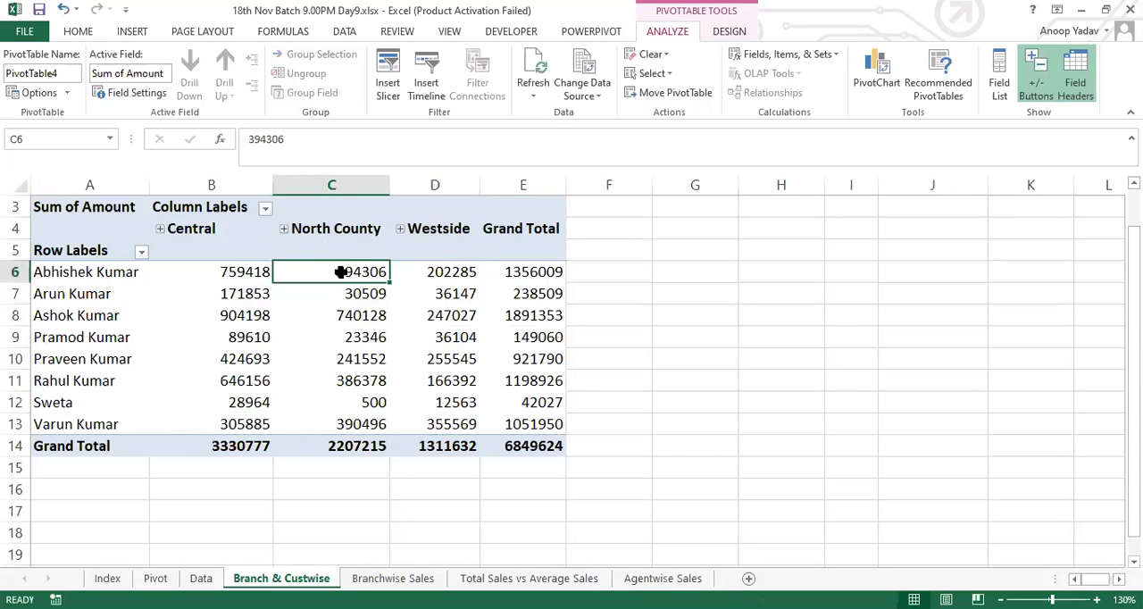
mouse_move(349, 273)
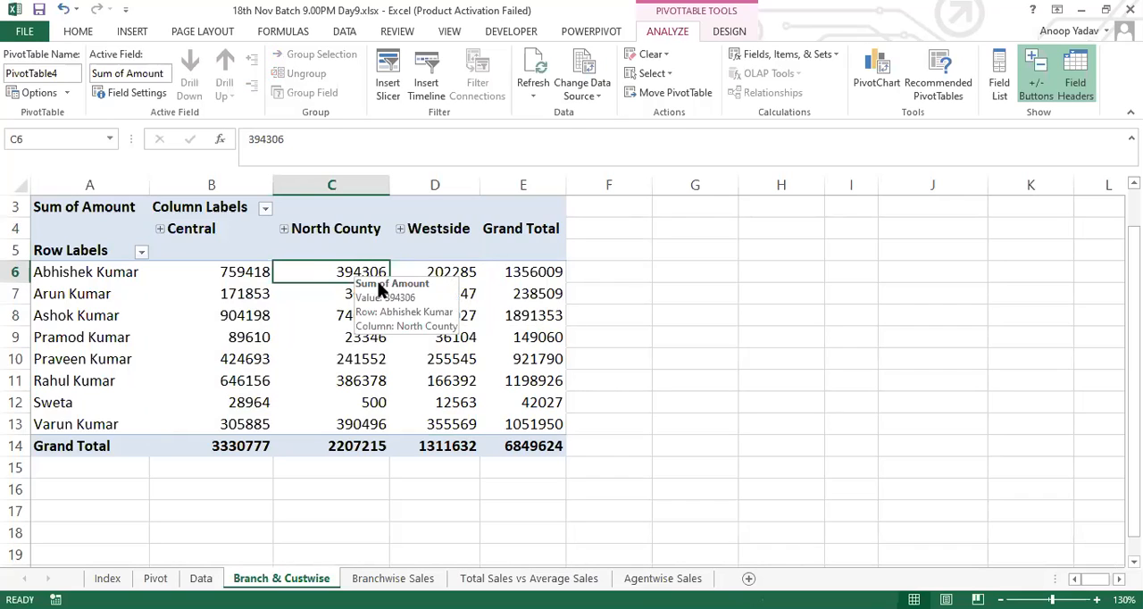
Step: Expand the branches one at a time to view their Existing and New customer sales, collapsing each again
left_click(283, 229)
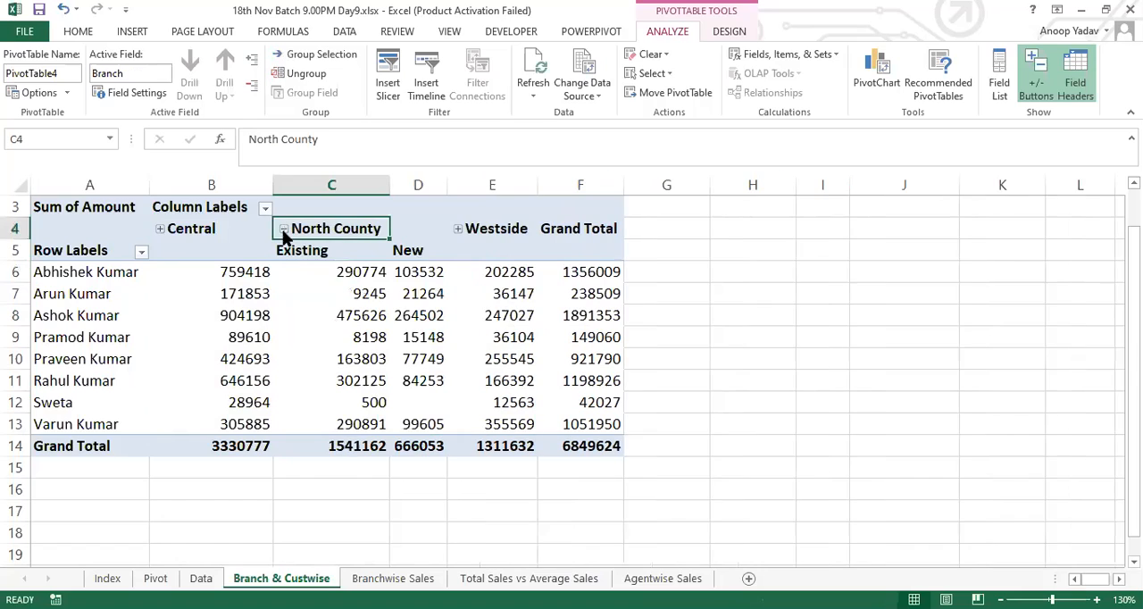
left_click_drag(326, 252, 434, 425)
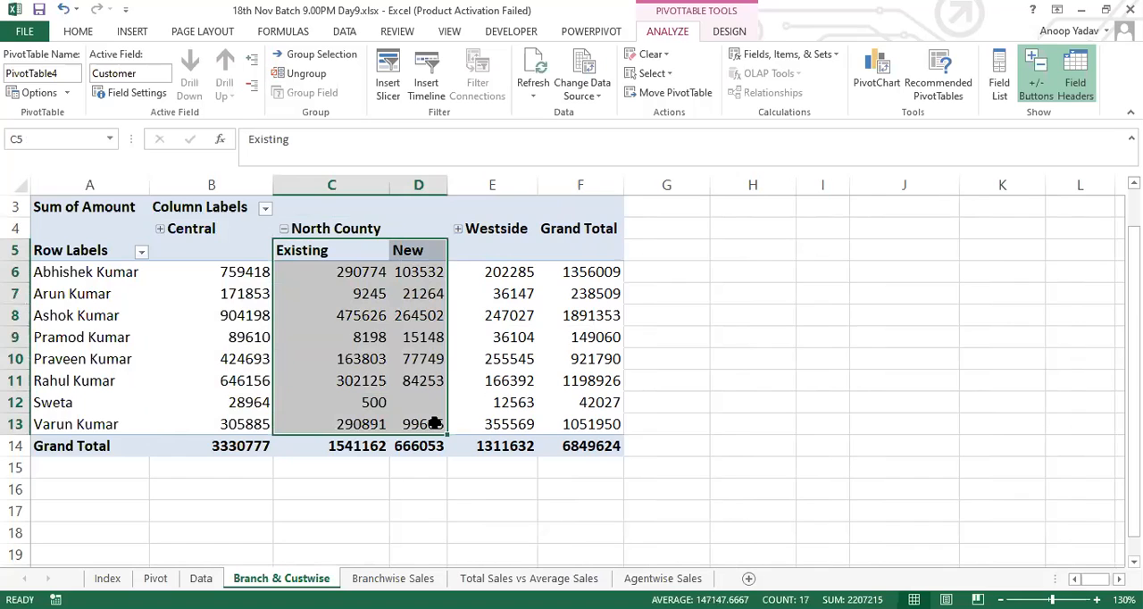
left_click(287, 228)
left_click(161, 230)
left_click(160, 229)
left_click(399, 230)
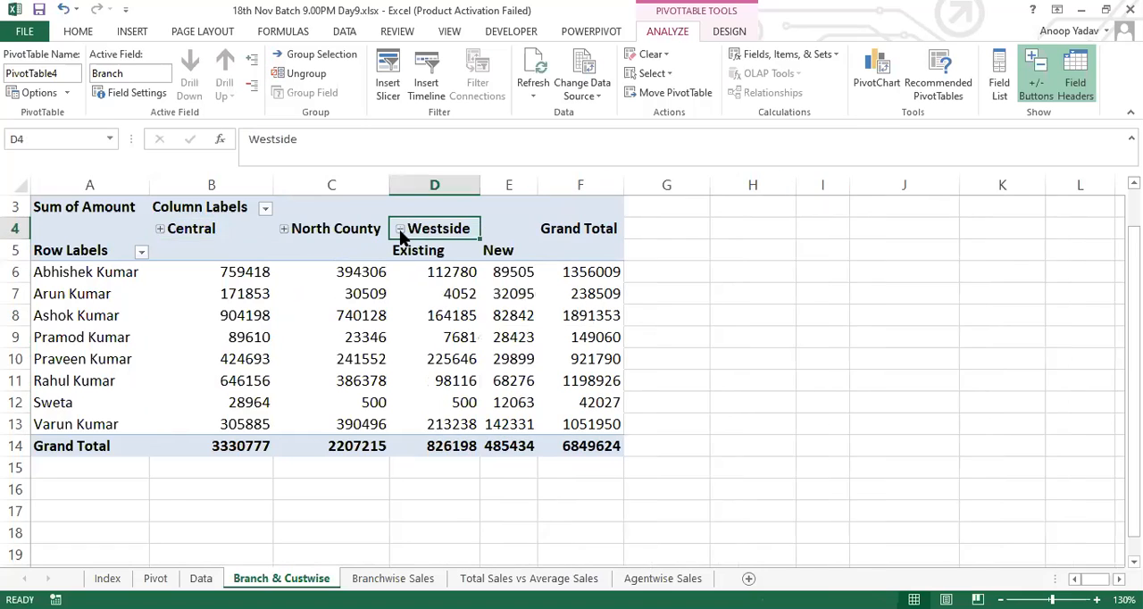
left_click(400, 230)
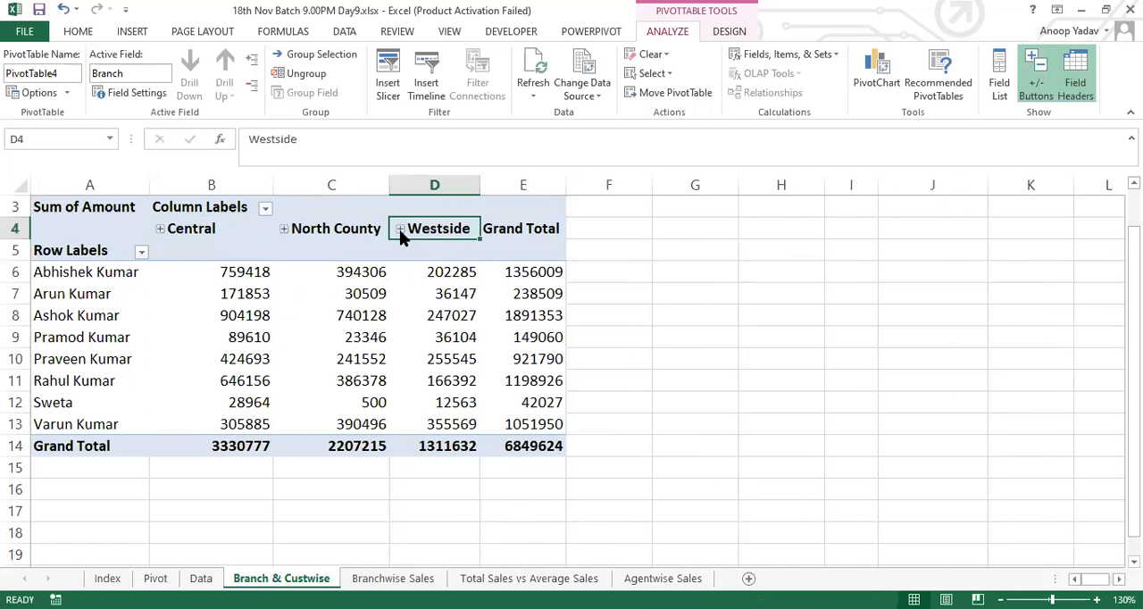
Step: Glance at the Data sheet and review North County's Existing and New columns on Branch & Custwise, leaving the branch collapsed
left_click(292, 252)
left_click(201, 578)
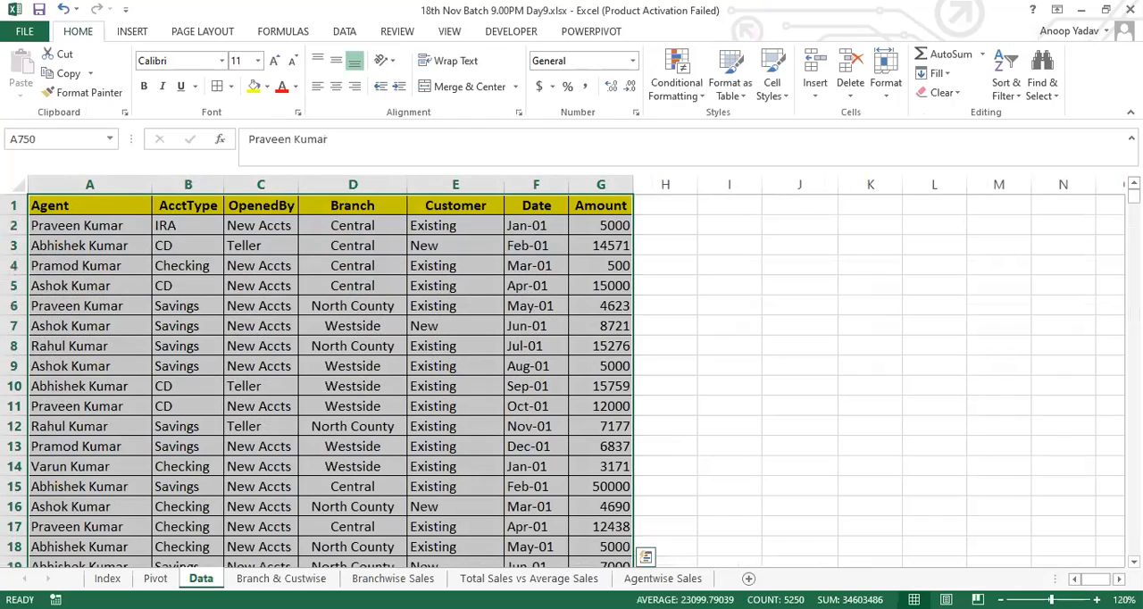
key("ctrl+Page_Down")
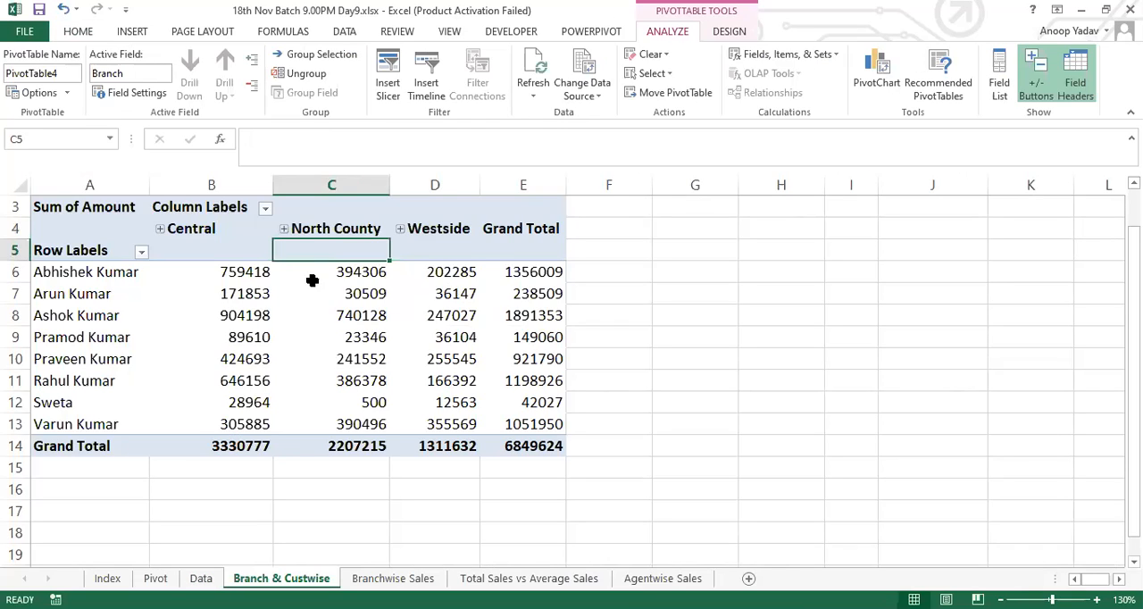
left_click(304, 229)
left_click(284, 228)
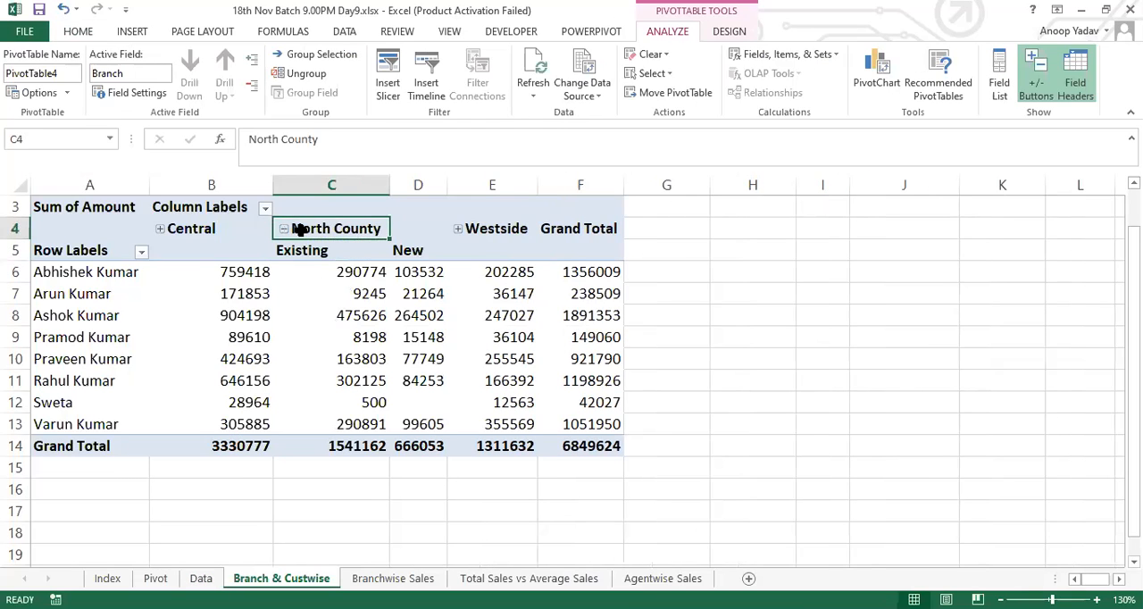
mouse_move(355, 230)
left_mouse_down()
mouse_move(388, 242)
mouse_move(406, 424)
left_mouse_up()
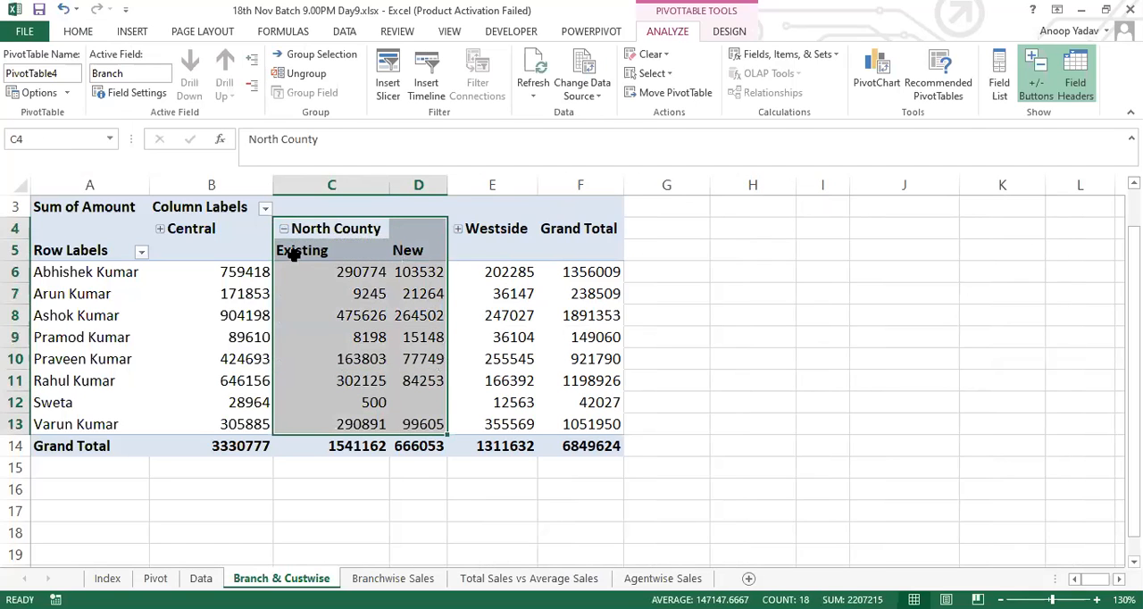
left_click(333, 239)
left_click(330, 243)
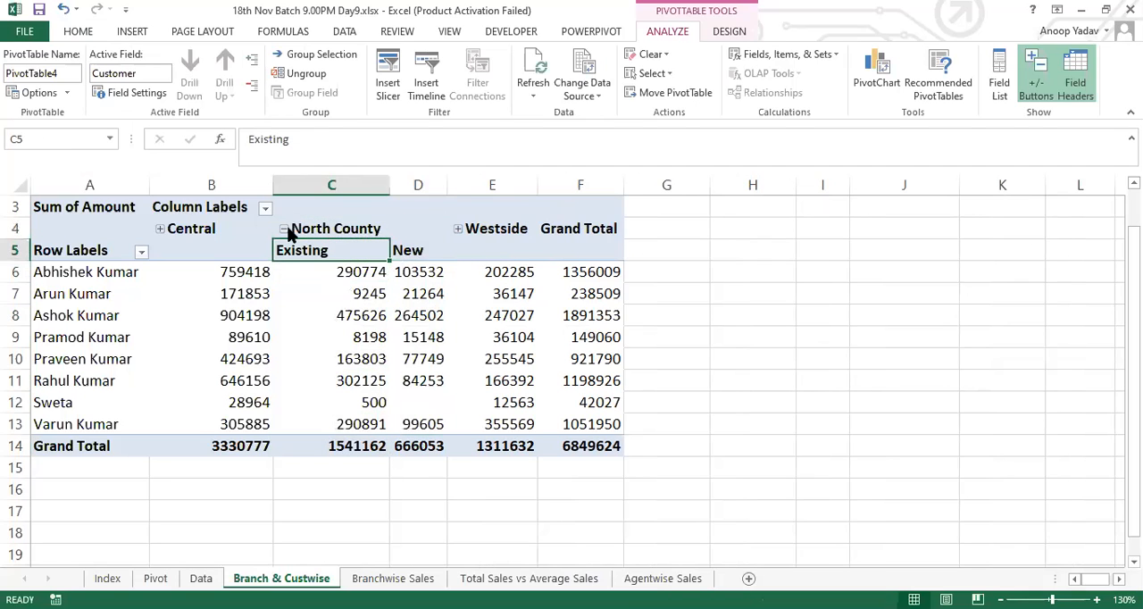
left_click(283, 229)
Step: Redisplay the PivotTable field list and check how North County breaks down by Customer, leaving the branch collapsed
left_click(472, 300)
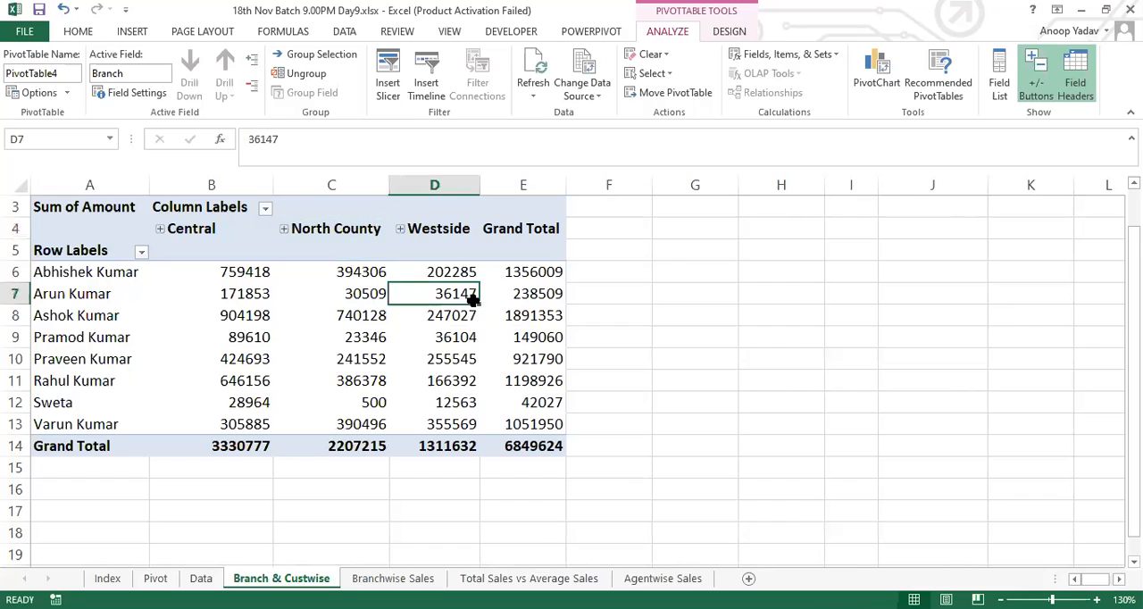
right_click(471, 299)
left_click(534, 530)
left_click_drag(1031, 476, 1039, 483)
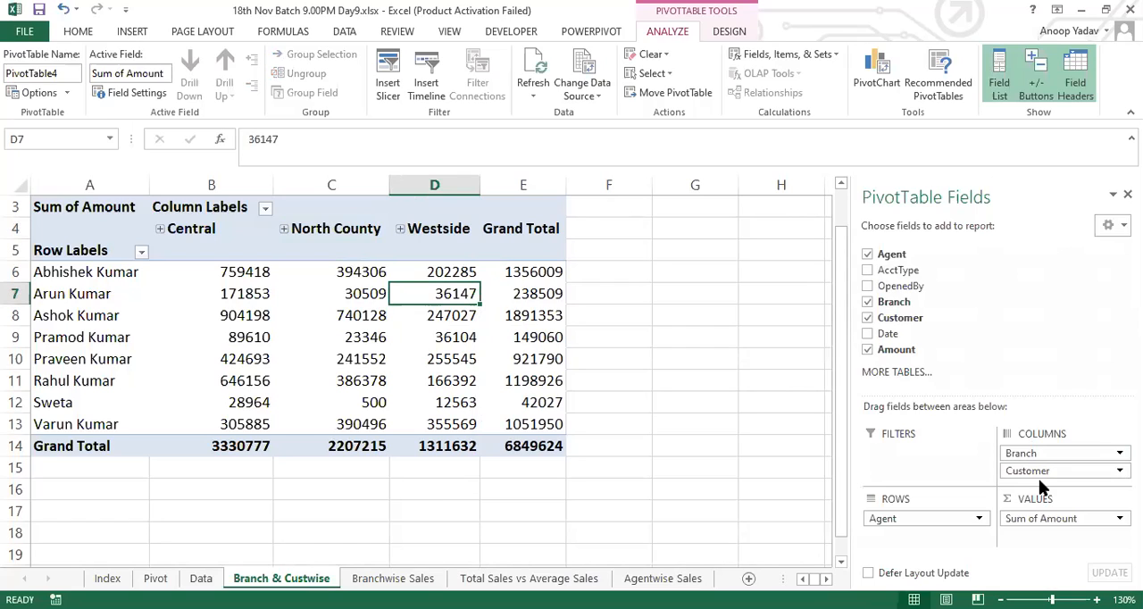
left_click_drag(1039, 478, 1026, 478)
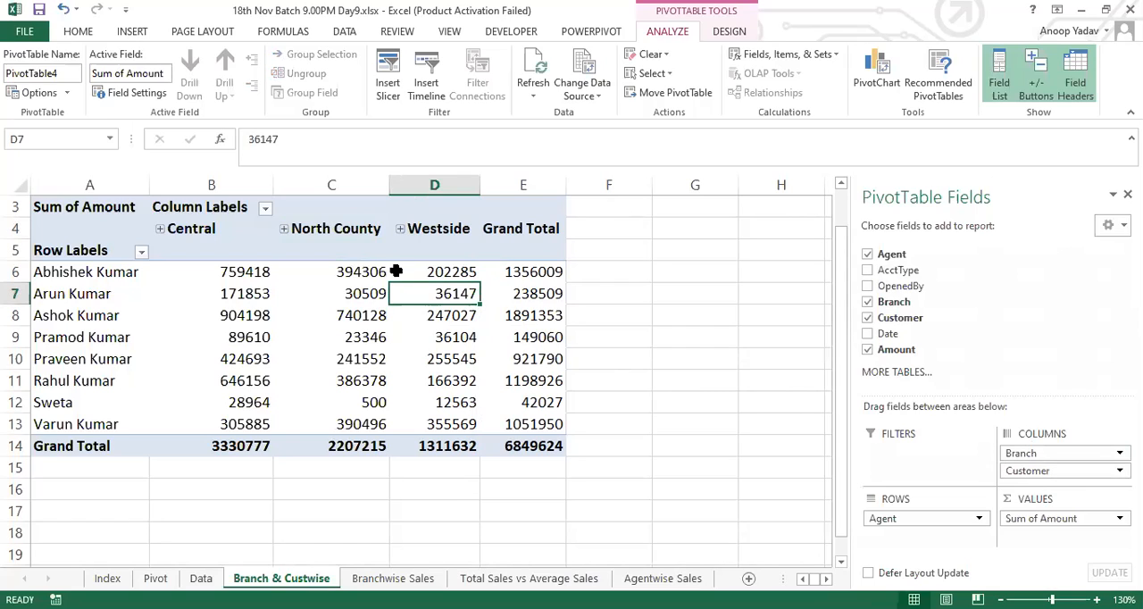
left_click(283, 228)
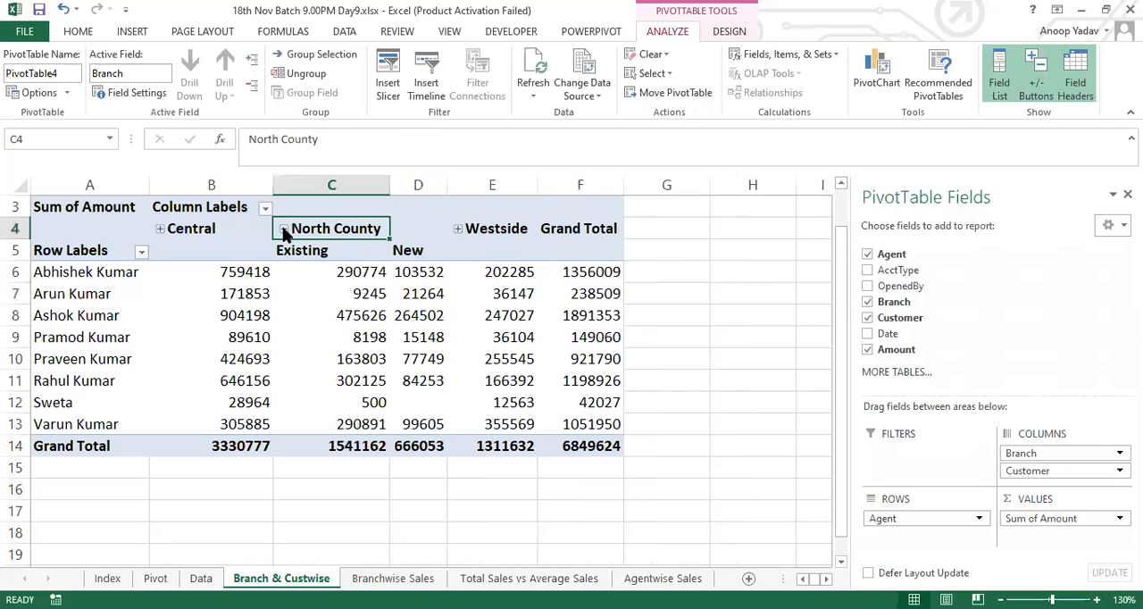
left_click(283, 230)
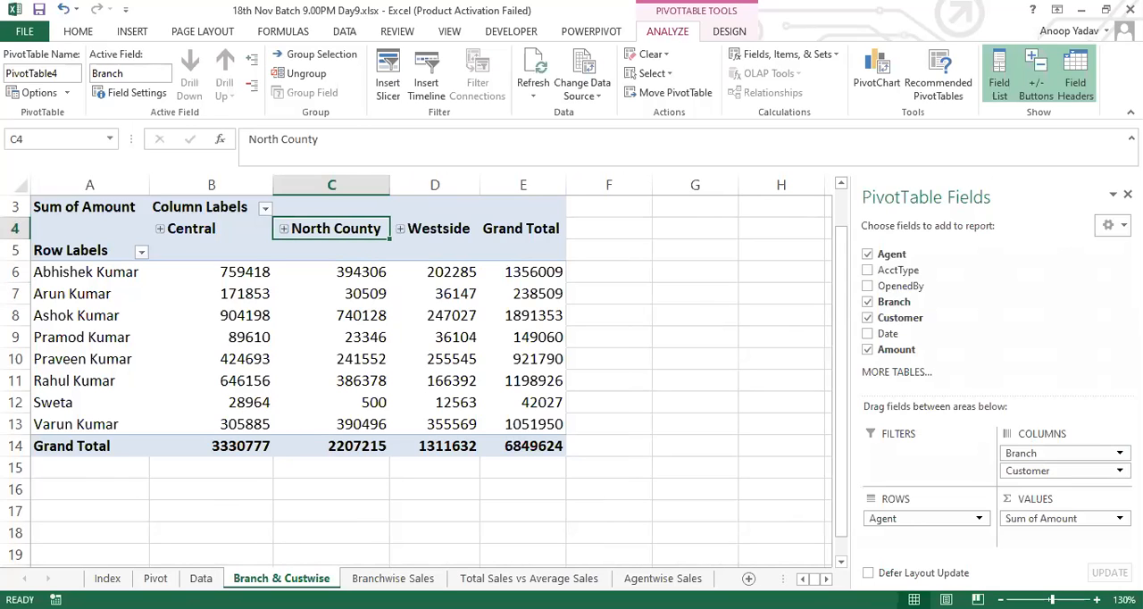
Step: Insert a new PivotTable from the Data sheet's records on a new worksheet
left_click(201, 578)
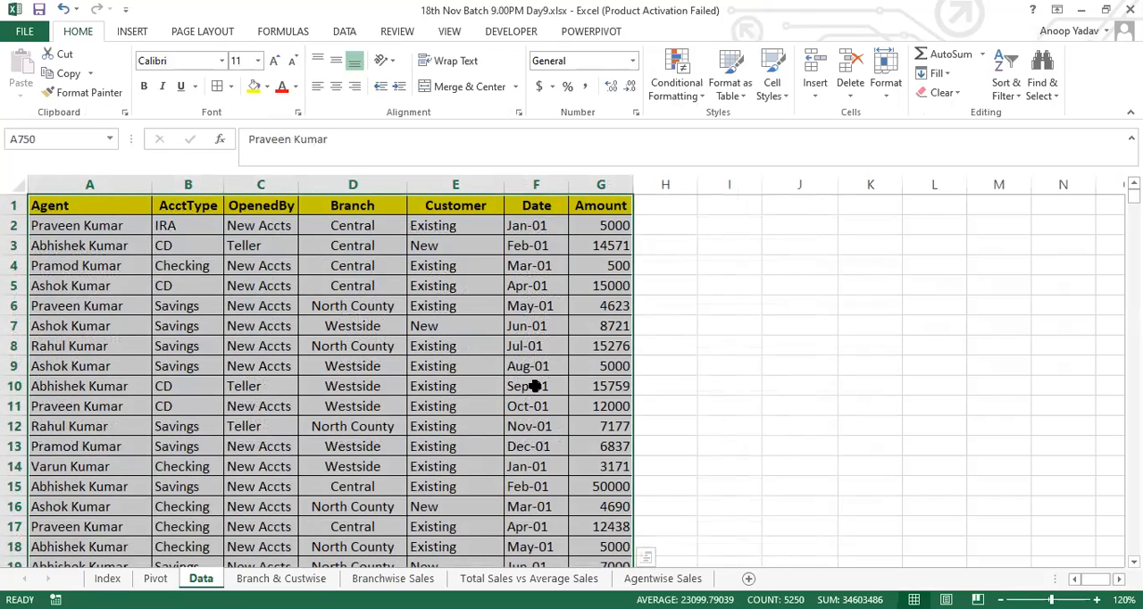
key("alt")
key("n")
key("v")
key("Return")
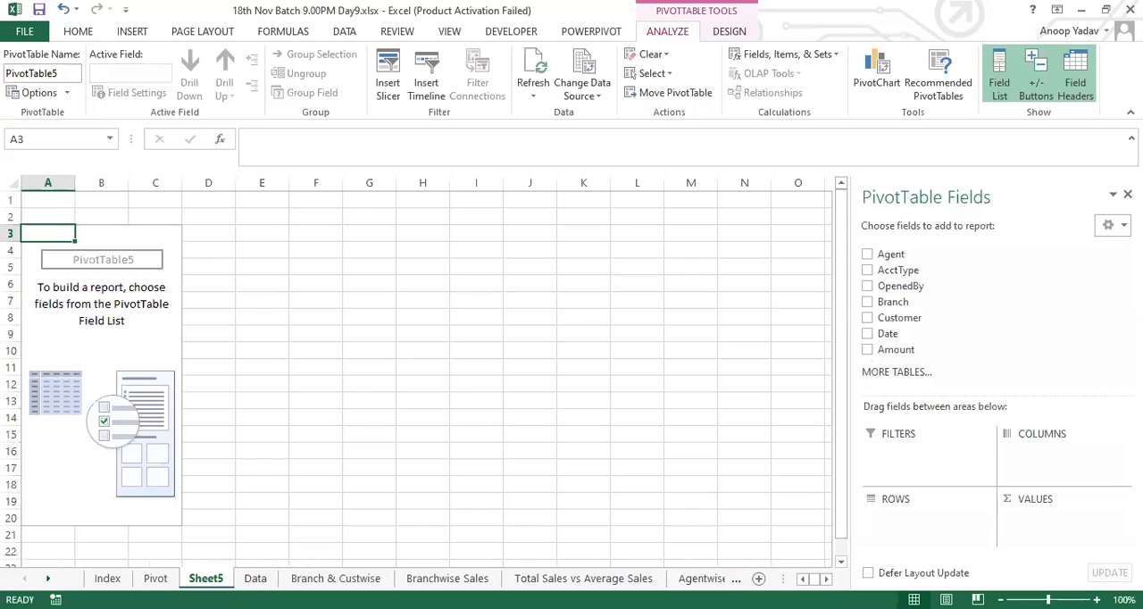
Step: Move the new PivotTable's sheet directly after Data and rename it as Qtrwise Report
left_click_drag(206, 577, 268, 580)
double_click(255, 579)
type("Qtrwise")
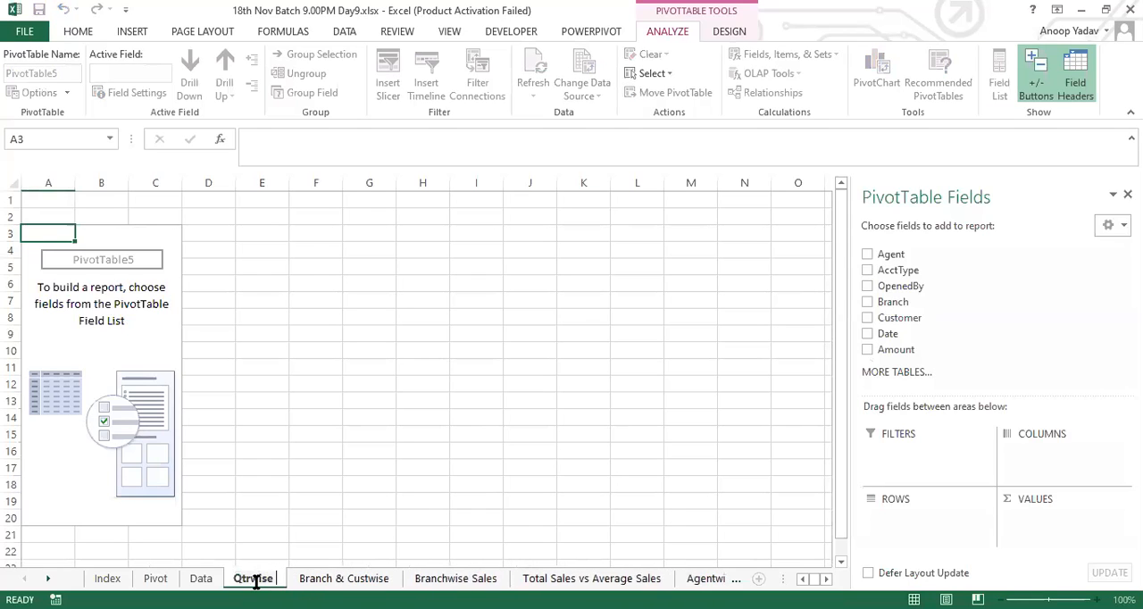
type(" Report")
key("Return")
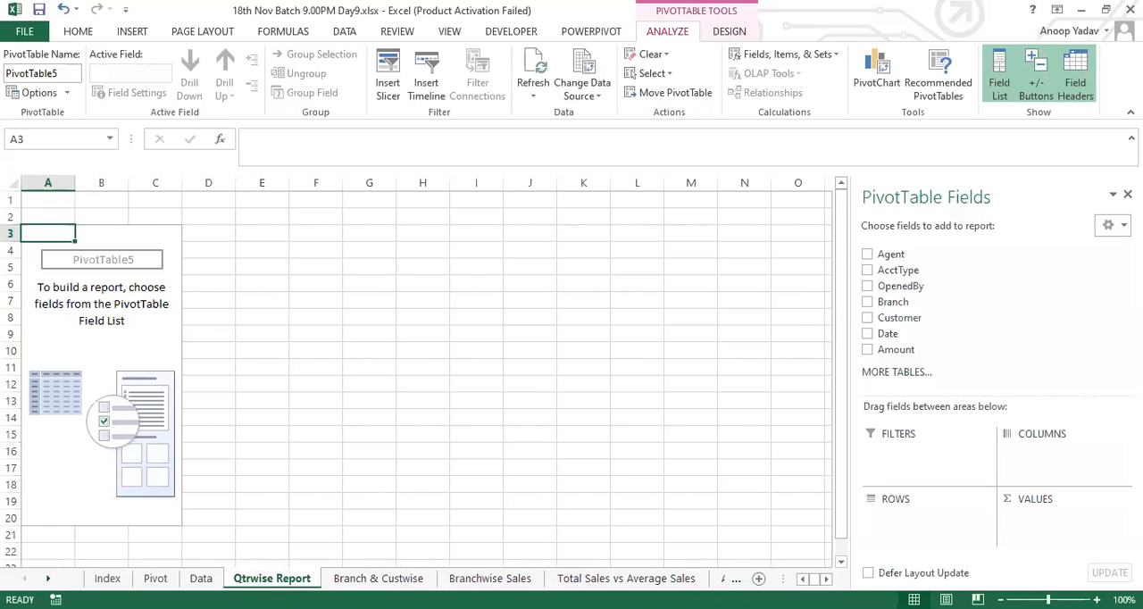
Step: Place Agent in Rows, the sum of Amount in Values and Date in Columns of the Qtrwise Report PivotTable
left_click_drag(879, 254, 910, 540)
left_click_drag(898, 350, 1052, 539)
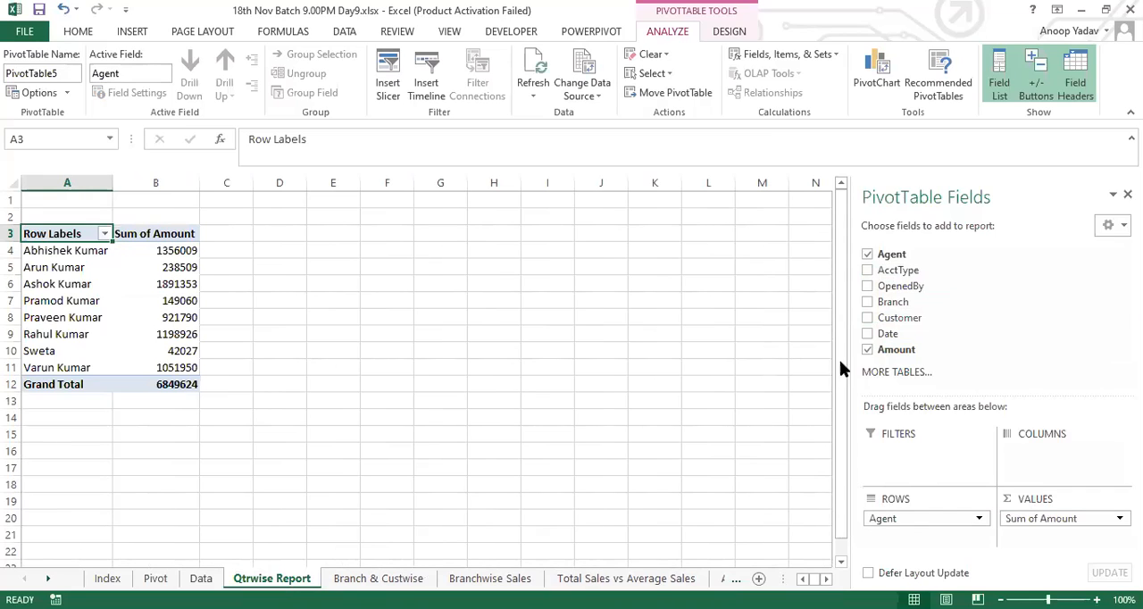
left_click_drag(904, 338, 1047, 455)
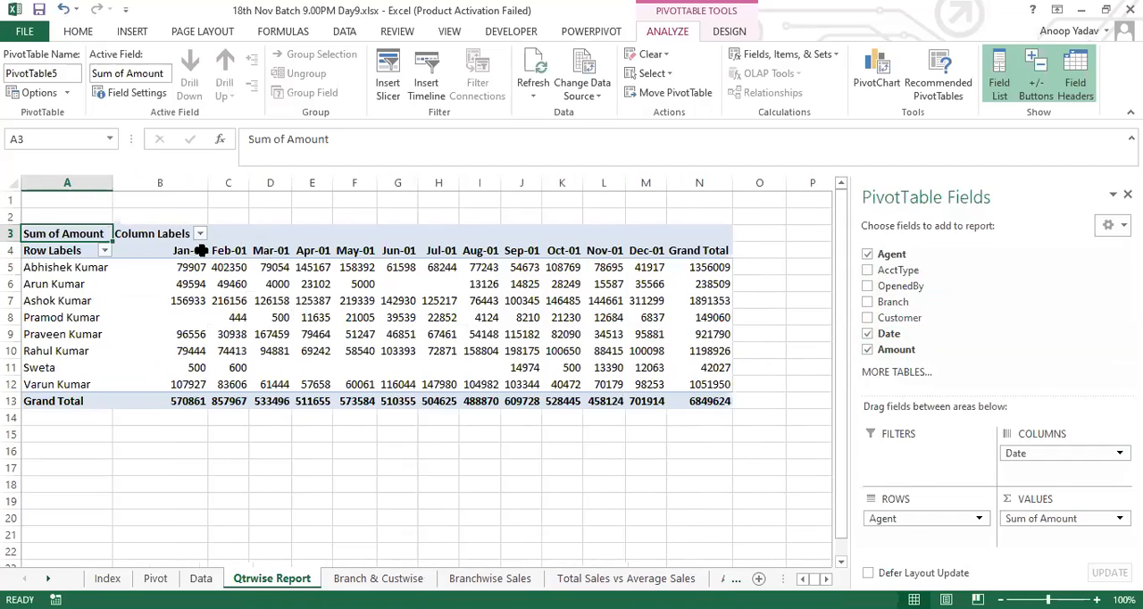
Step: Examine the monthly date headings across the Qtrwise Report PivotTable
left_click(181, 253)
key("Right")
key("Right")
key("Right")
key("Right")
key("Right")
key("Right")
key("Right")
key("Right")
key("Right")
key("Right")
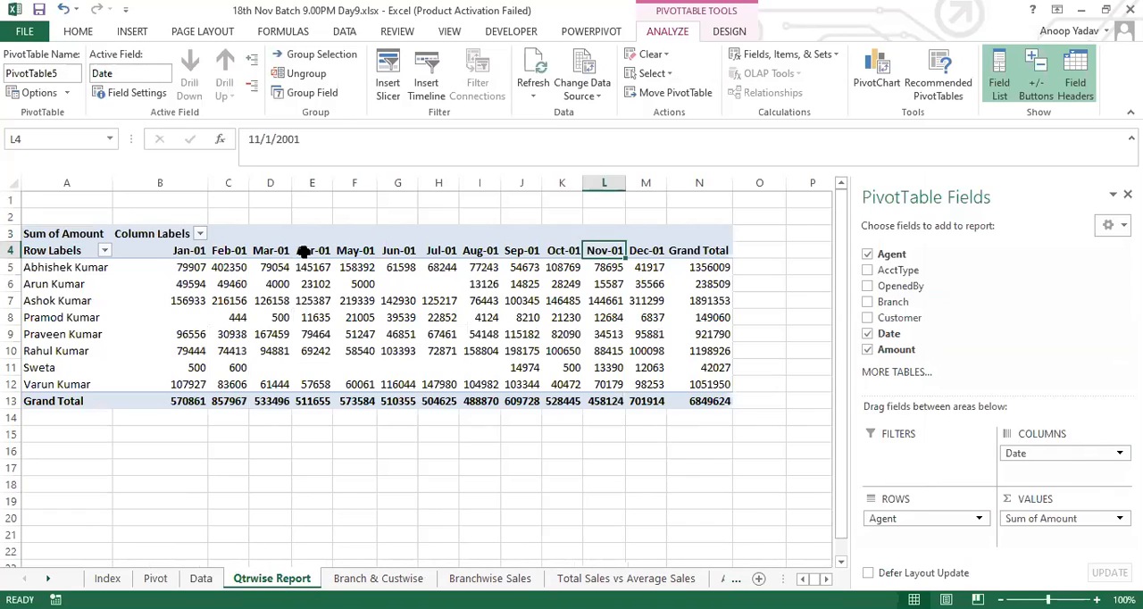
Step: Review the monthly date headings of the Qtrwise Report PivotTable, ending on May-01
key("Left")
key("Left")
key("Left")
key("Left")
key("Left")
key("Left")
key("Left")
key("Left")
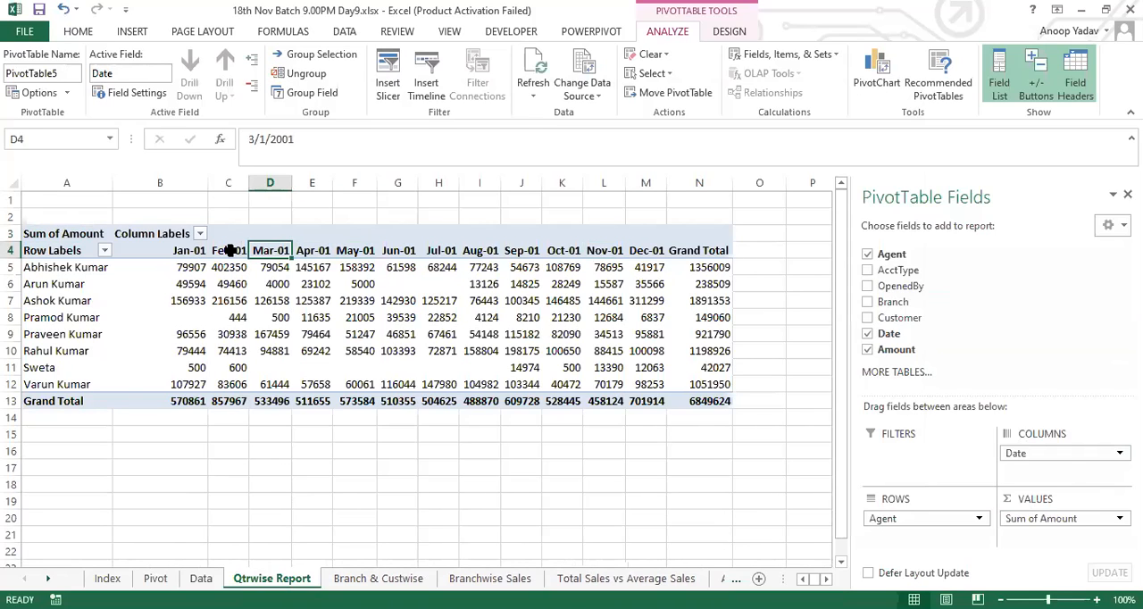
key("Left")
key("Right")
key("Right")
key("Right")
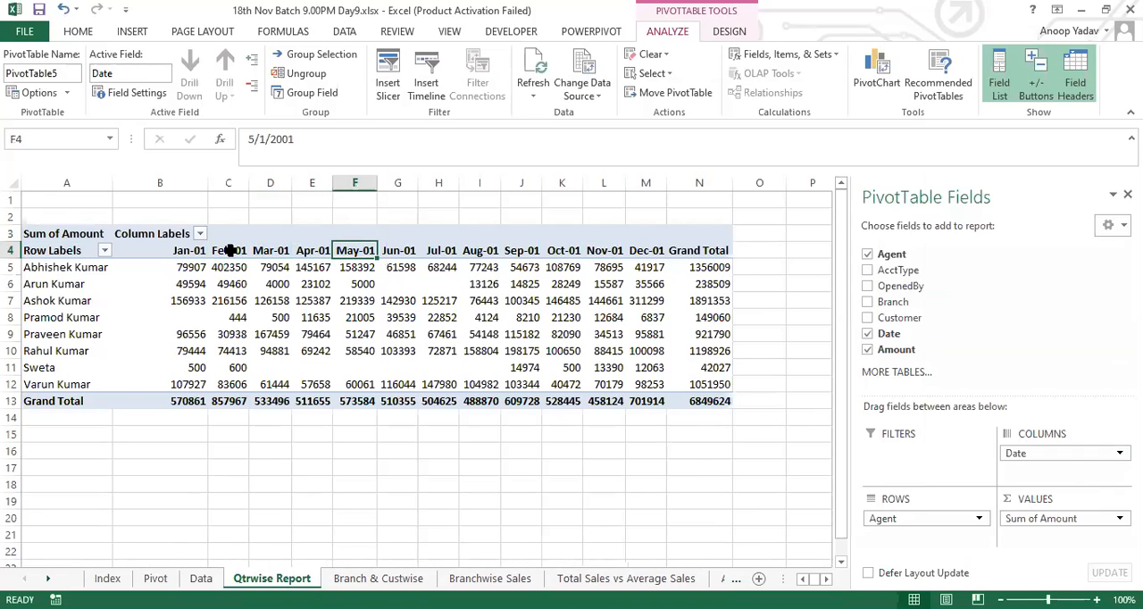
Step: Group the PivotTable's date headings by Quarters only and review the quarterly amounts for all agents
right_click(355, 251)
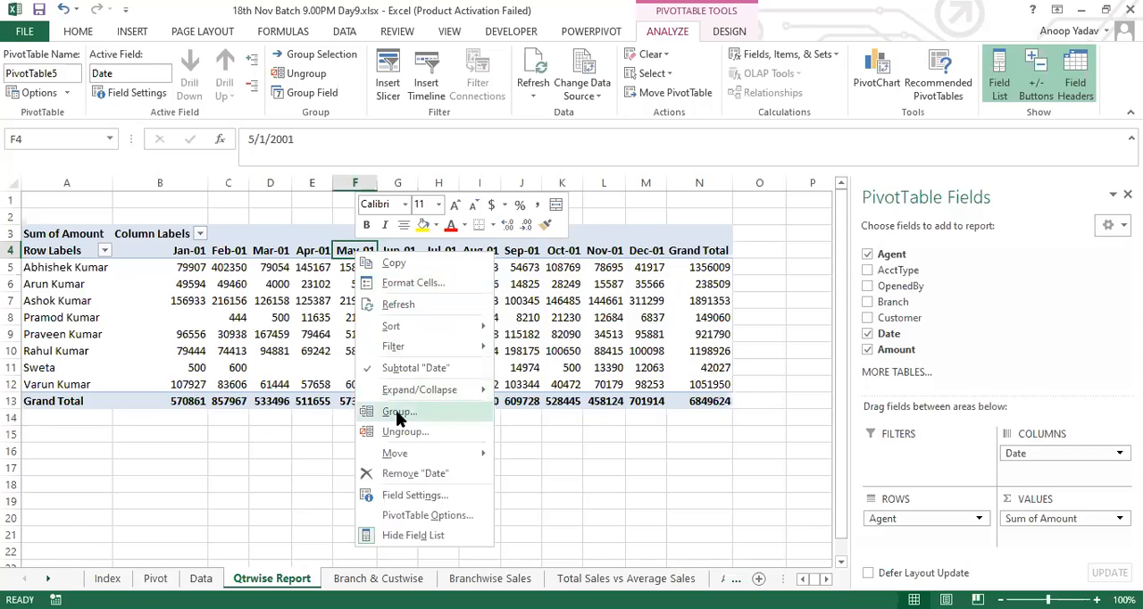
left_click(399, 412)
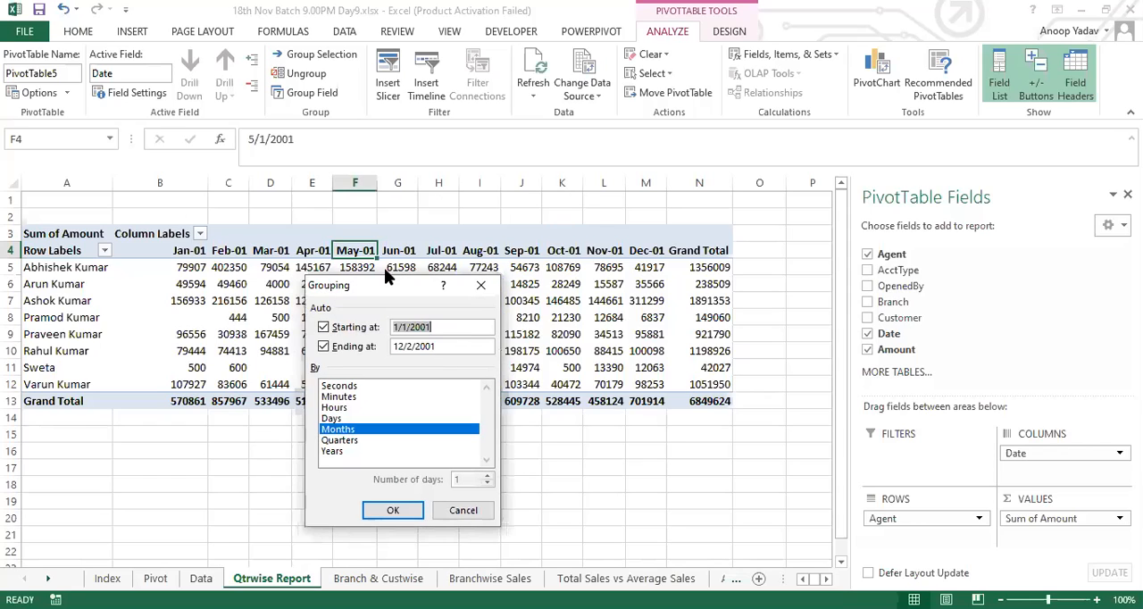
left_click_drag(383, 268, 571, 183)
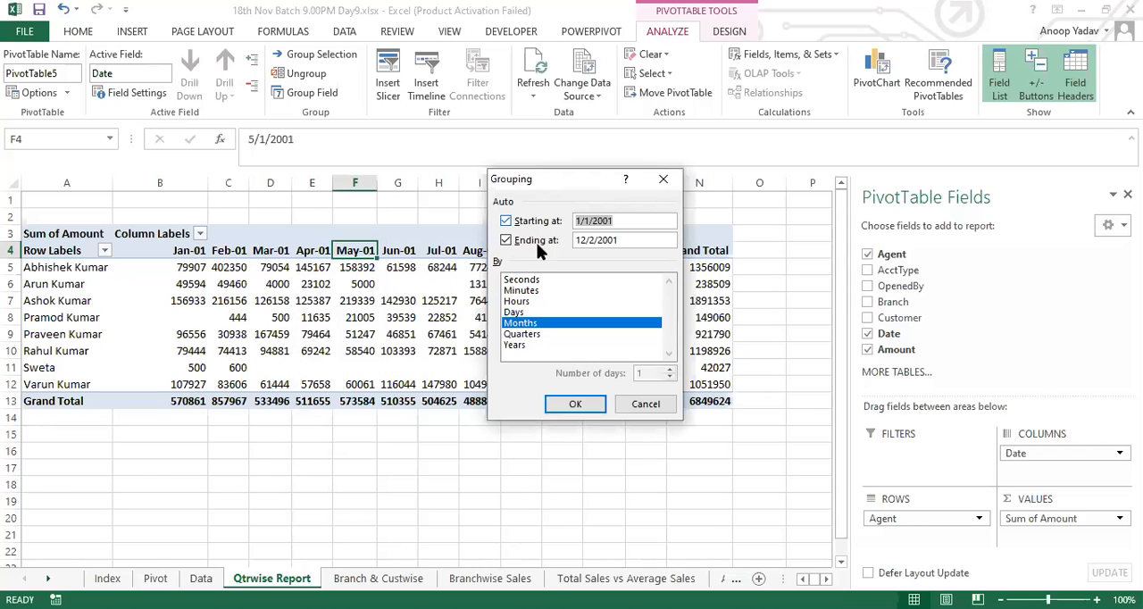
left_click(524, 323)
left_click(525, 334)
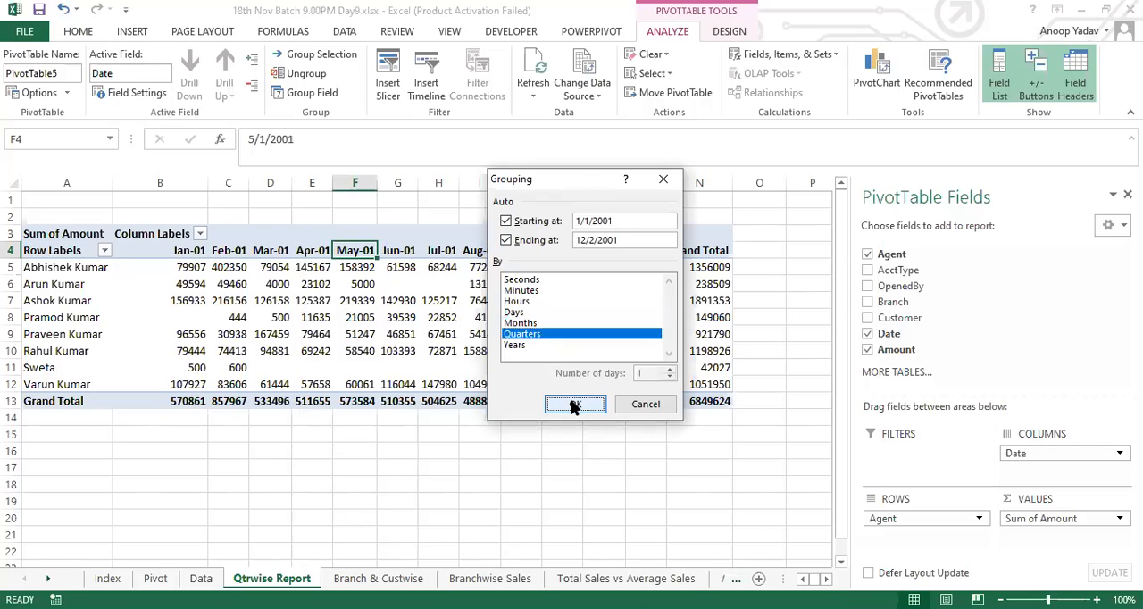
left_click(574, 405)
left_click(158, 251)
left_click_drag(217, 258, 360, 401)
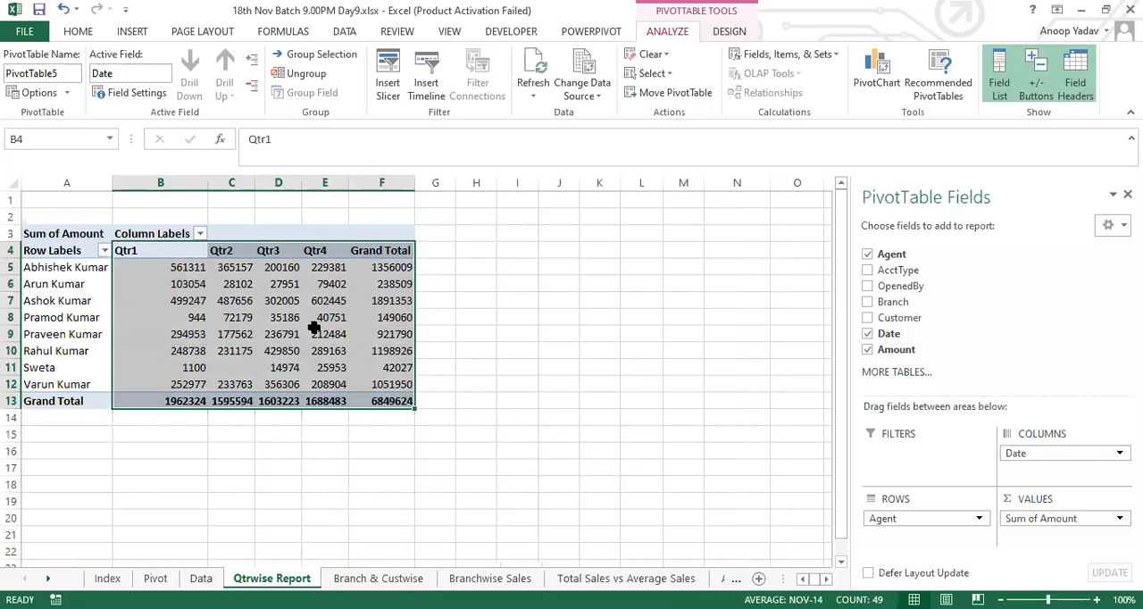
Step: Ungroup the Date field starting from the Qtr2 heading
left_click(226, 250)
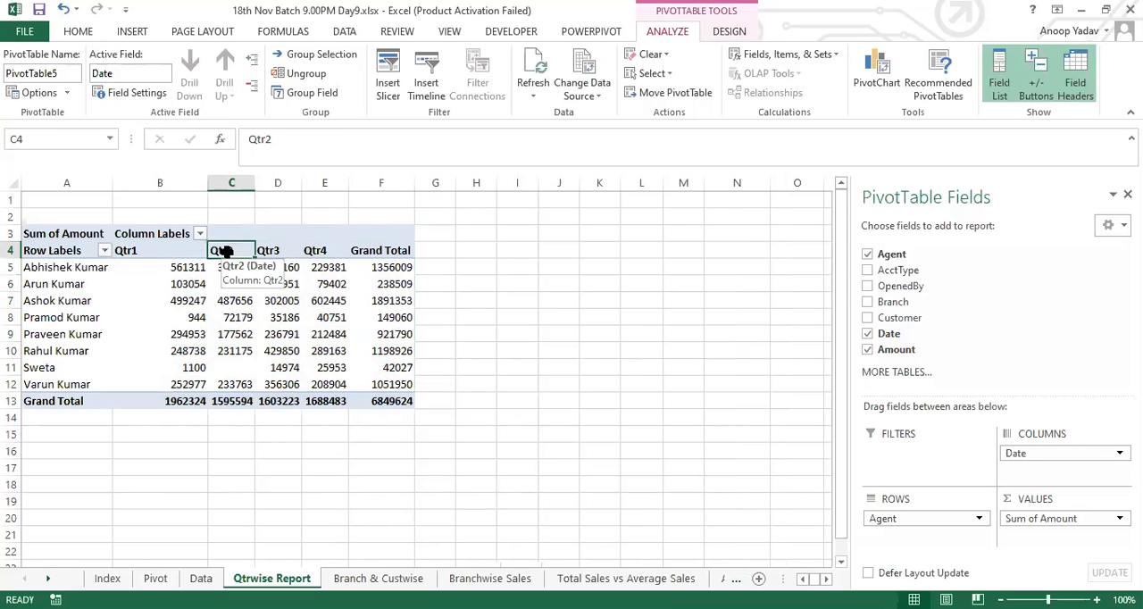
right_click(226, 251)
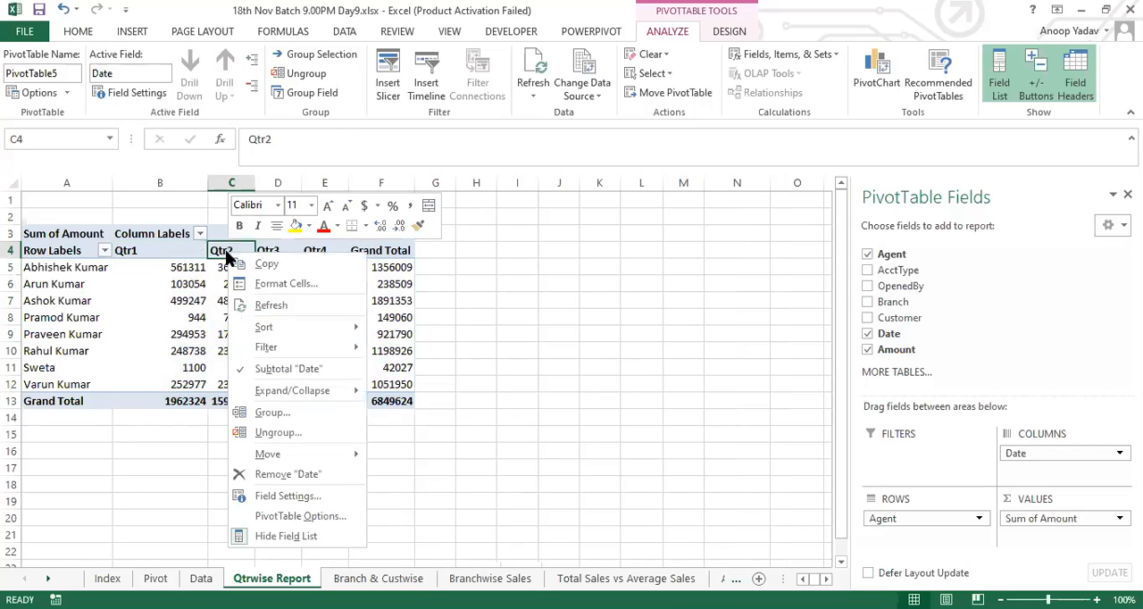
left_click(277, 433)
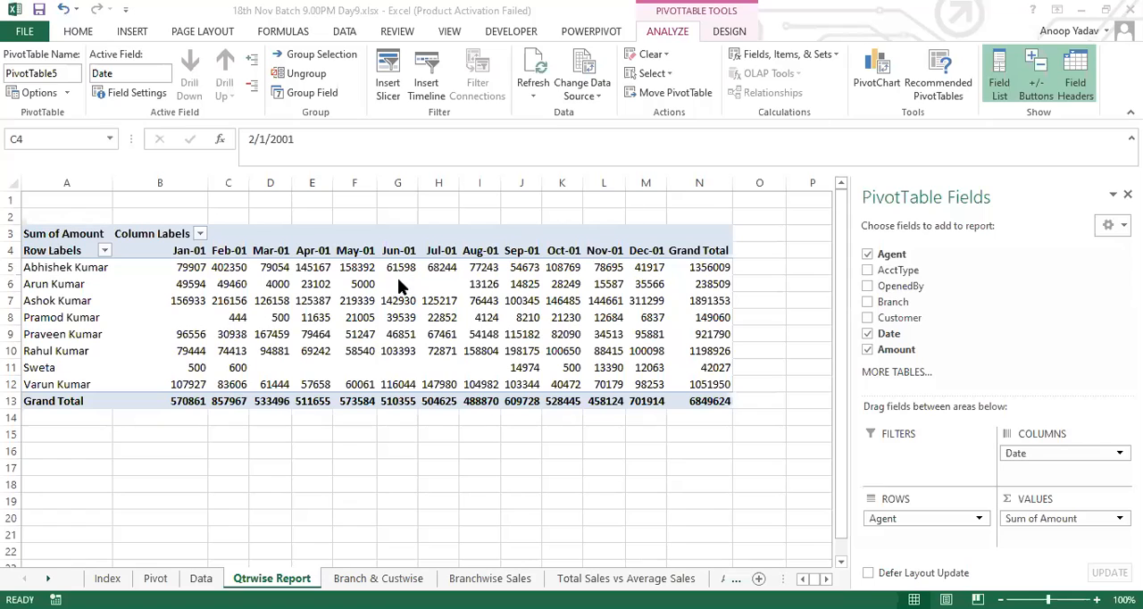
Step: Group the date headings by Quarters again from Apr-01 and check the Qtr1 and Qtr2 amounts
left_click(313, 251)
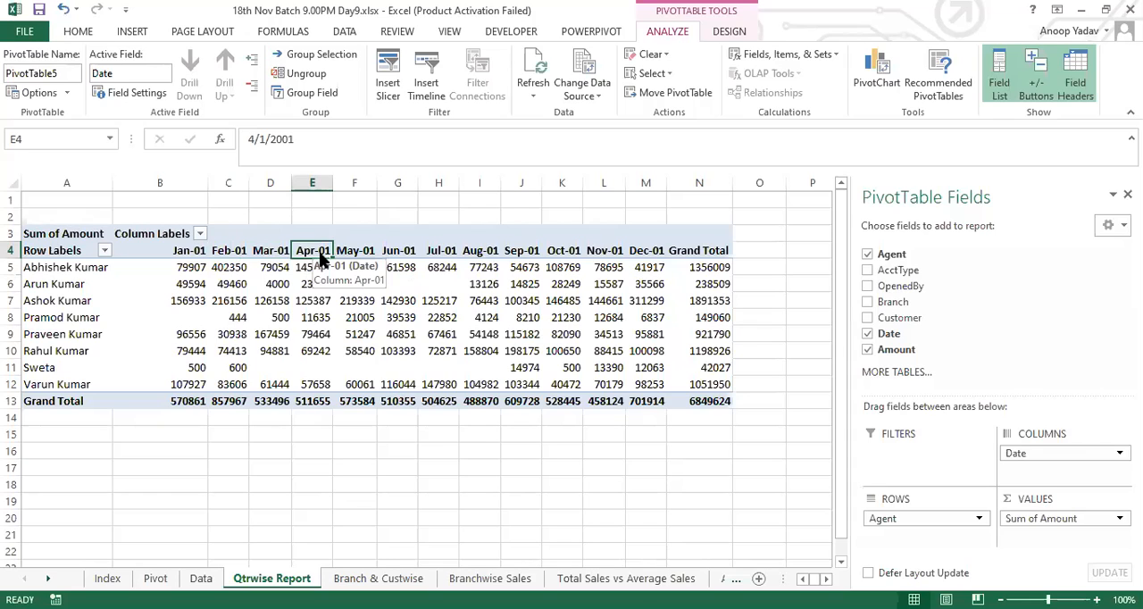
right_click(320, 255)
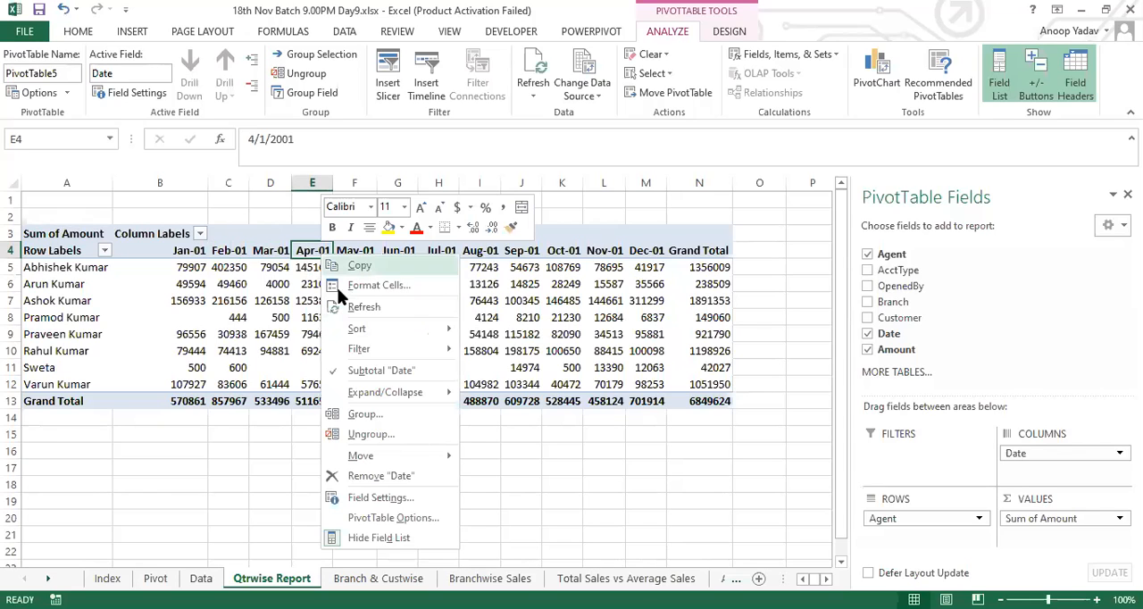
left_click(389, 413)
left_click(342, 432)
left_click(349, 443)
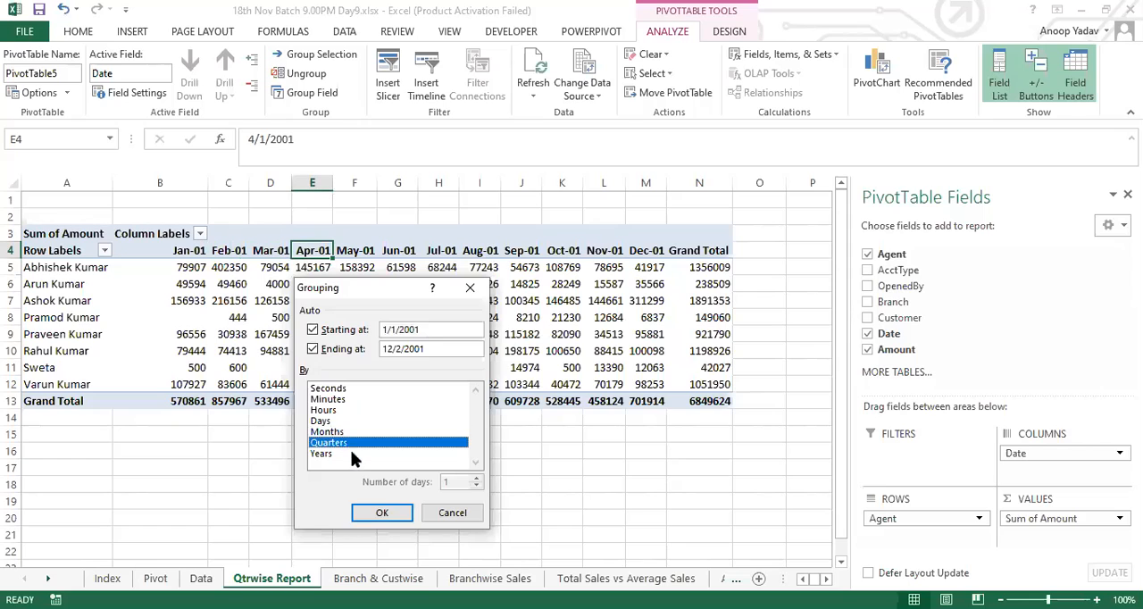
left_click(384, 514)
left_click_drag(161, 250, 318, 403)
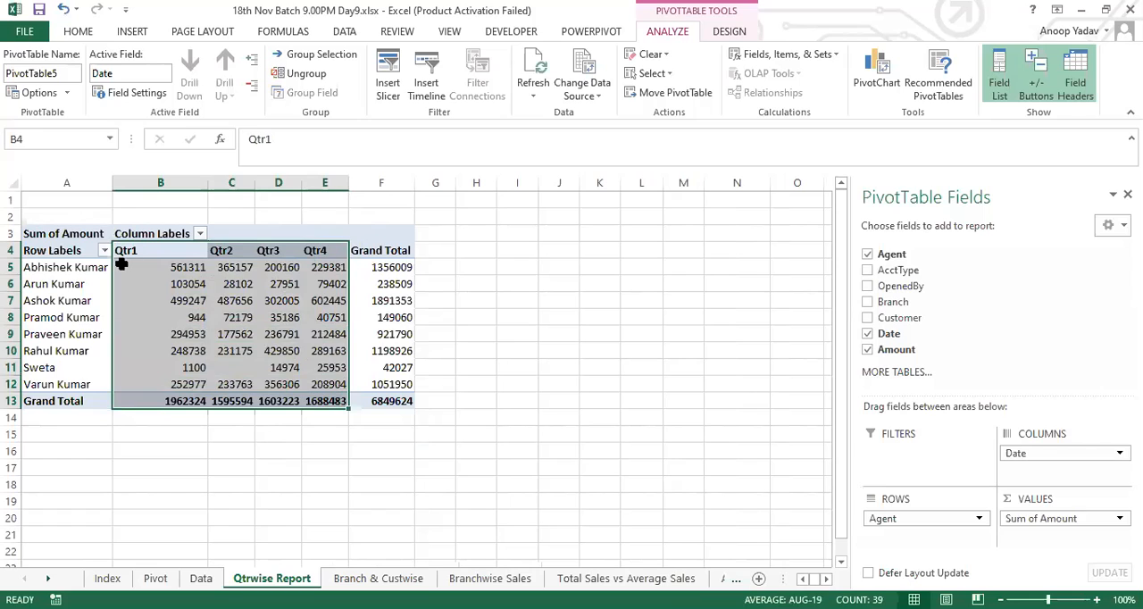
left_click_drag(143, 254, 194, 398)
left_click_drag(223, 251, 235, 382)
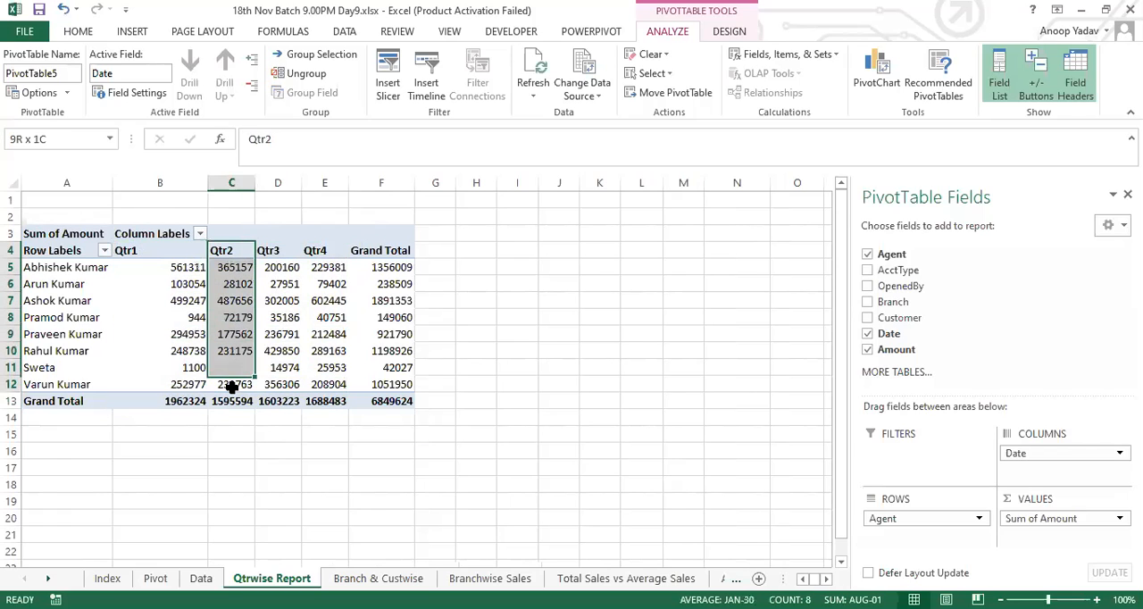
Step: Ungroup the quarterly Date headings again
left_click(222, 252)
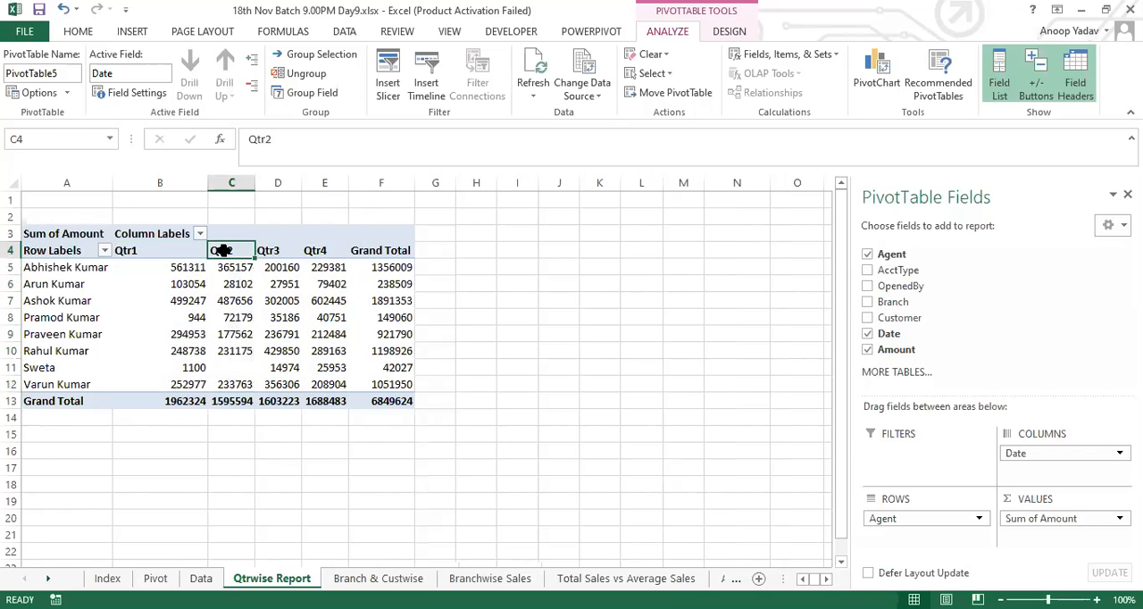
right_click(222, 251)
left_click(273, 431)
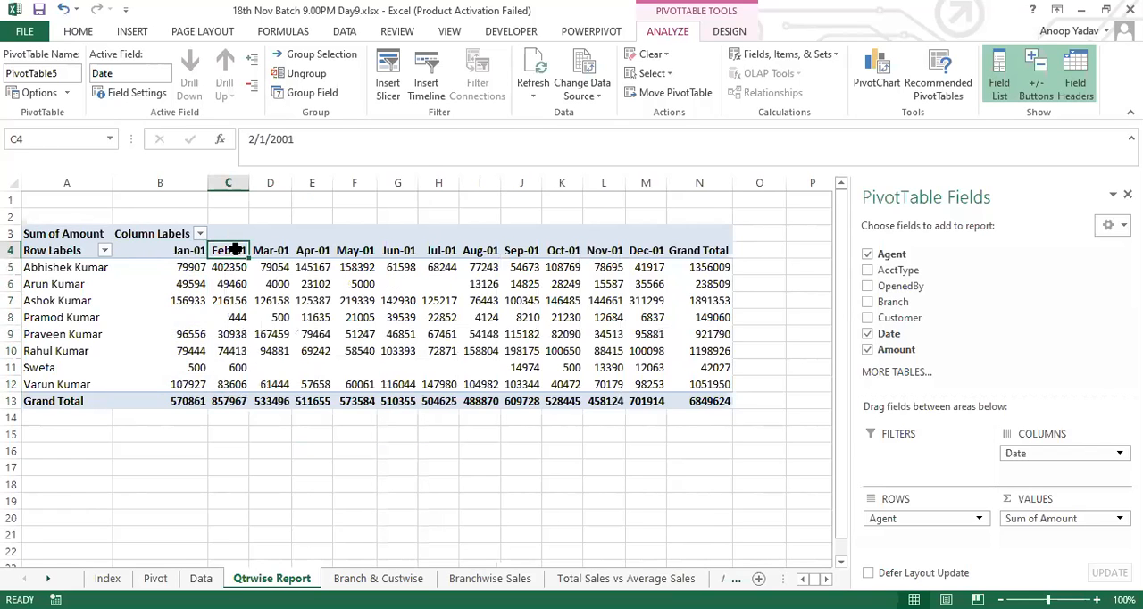
Step: Group the date headings by both Months and Quarters and review the months listed under Qtr1
right_click(233, 250)
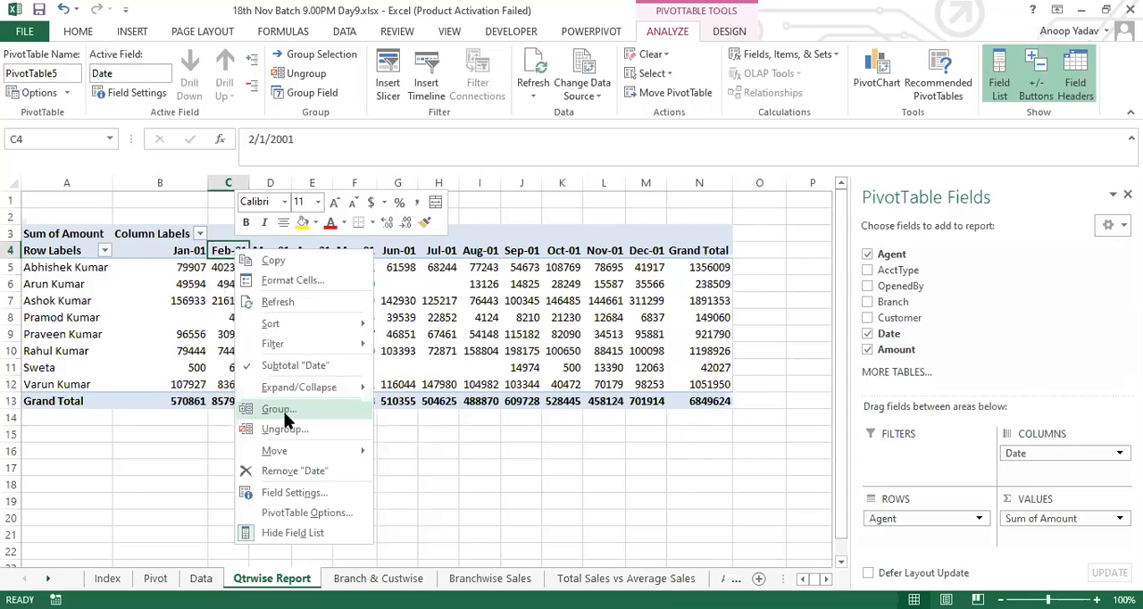
left_click(283, 412)
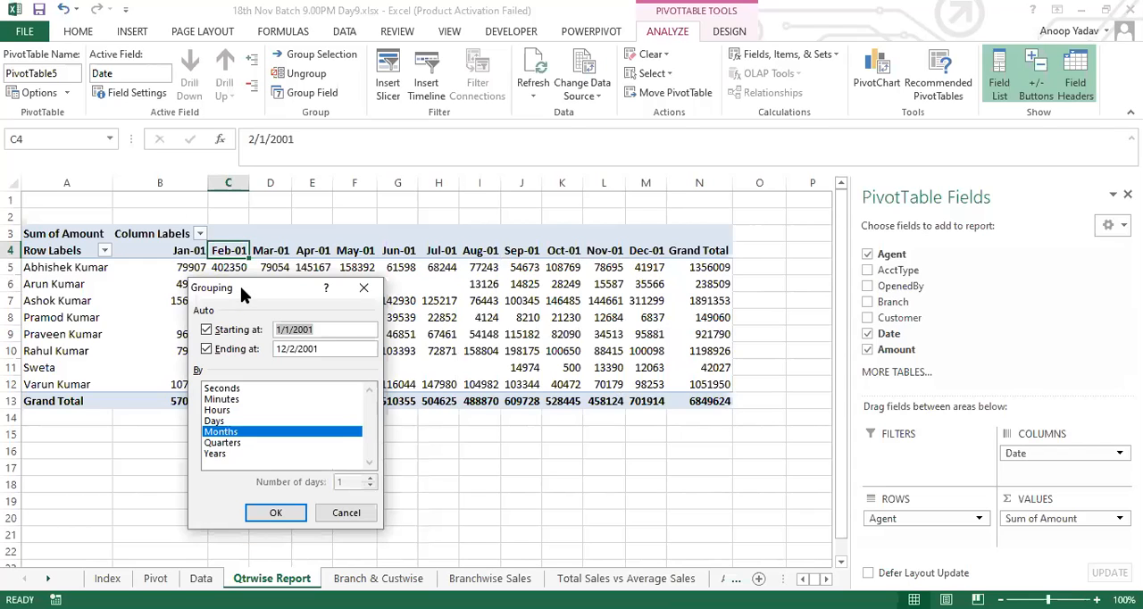
left_click_drag(241, 285, 577, 235)
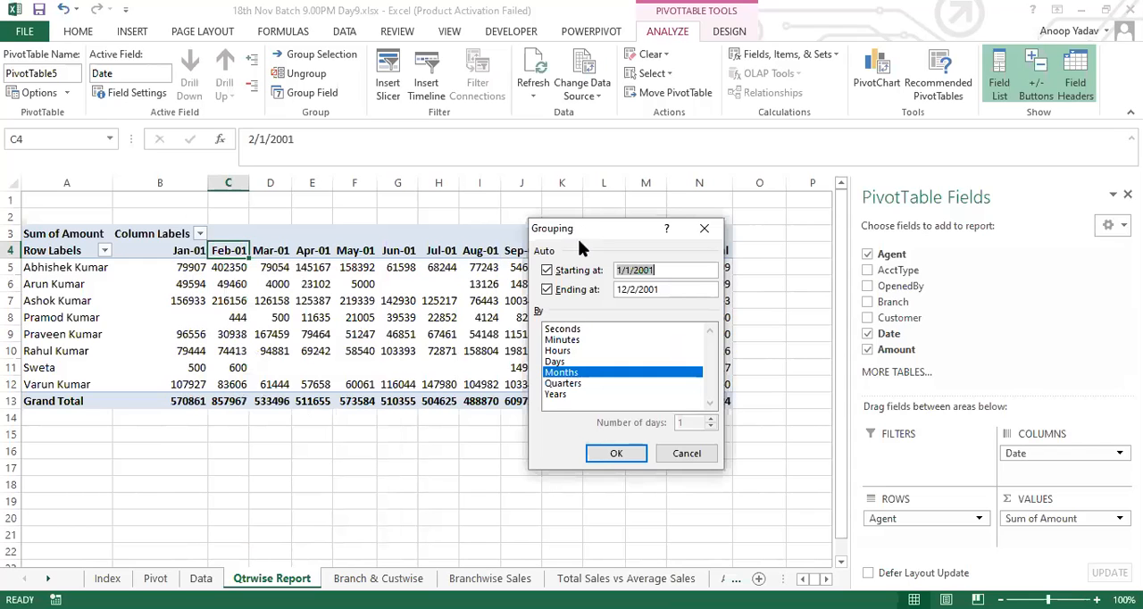
left_click(579, 383)
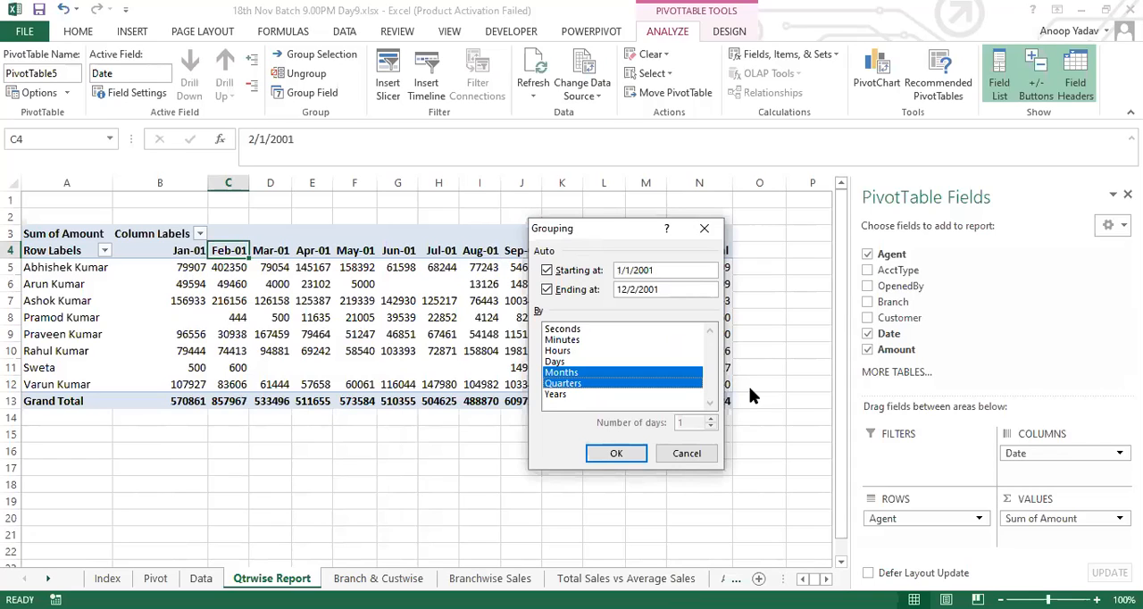
left_click(625, 454)
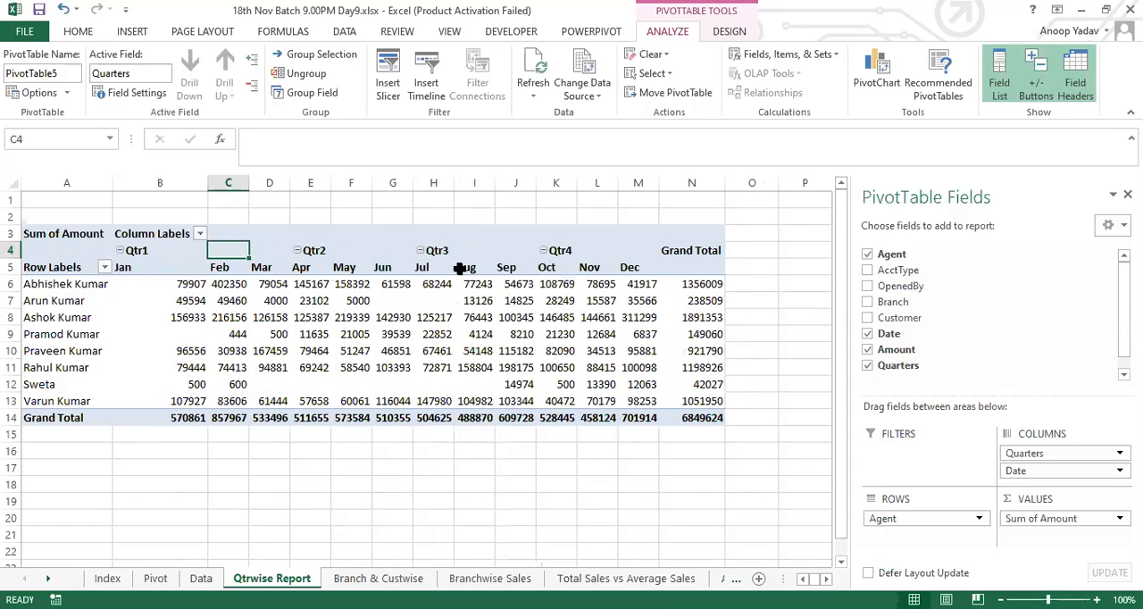
left_click_drag(128, 266, 269, 399)
left_click(154, 267)
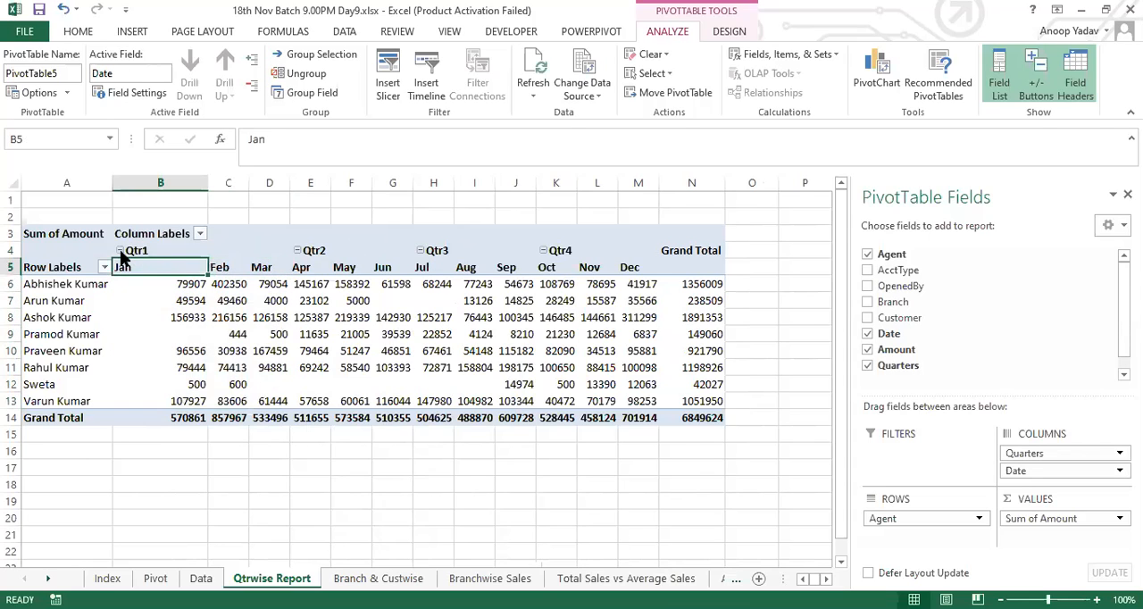
Step: Collapse Qtr1, Qtr2, Qtr3 and Qtr4 so each quarter shows only its total
left_click(119, 251)
left_click(215, 250)
left_click(262, 251)
left_click(309, 250)
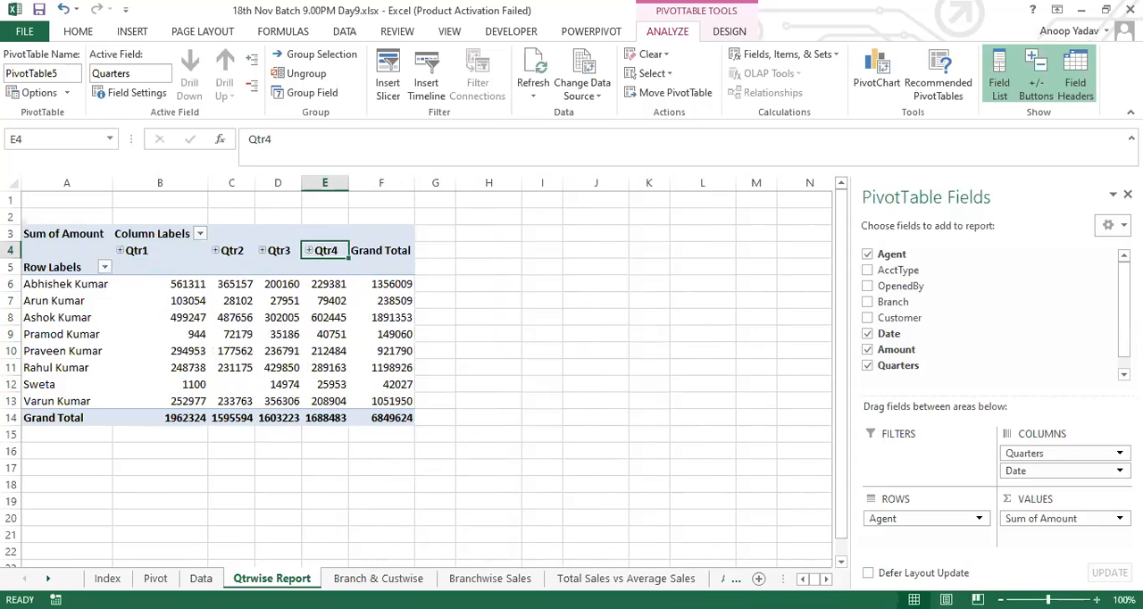
Step: Expand Qtr2 and examine each agent's April, May and June amounts
left_click(1096, 600)
left_click(1097, 600)
key("Left")
key("Left")
key("Left")
key("Left")
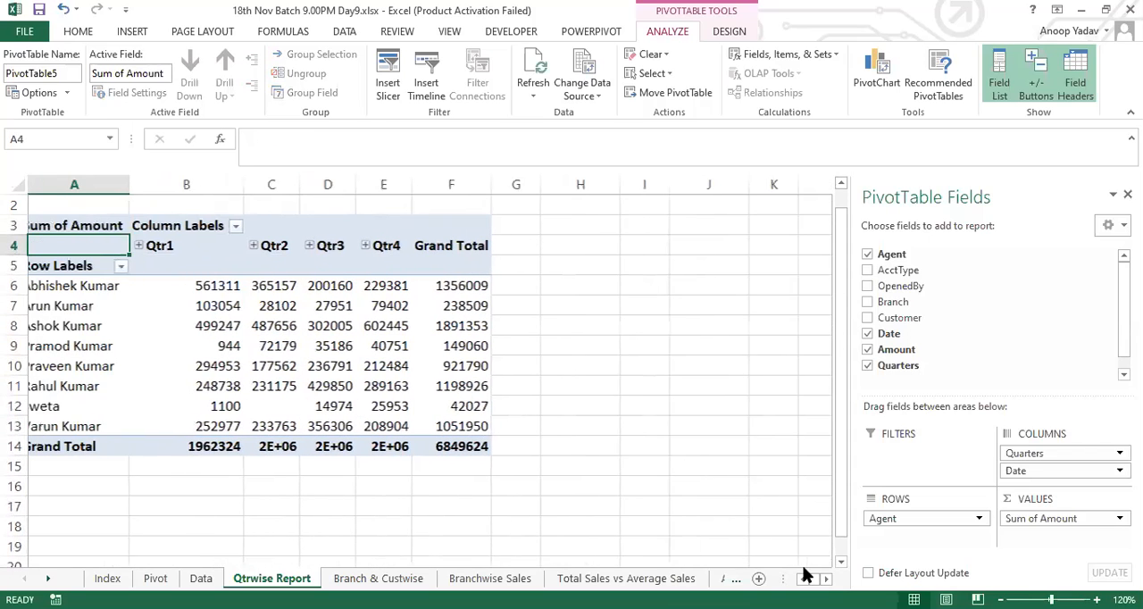
left_click(261, 245)
left_click_drag(266, 266, 393, 426)
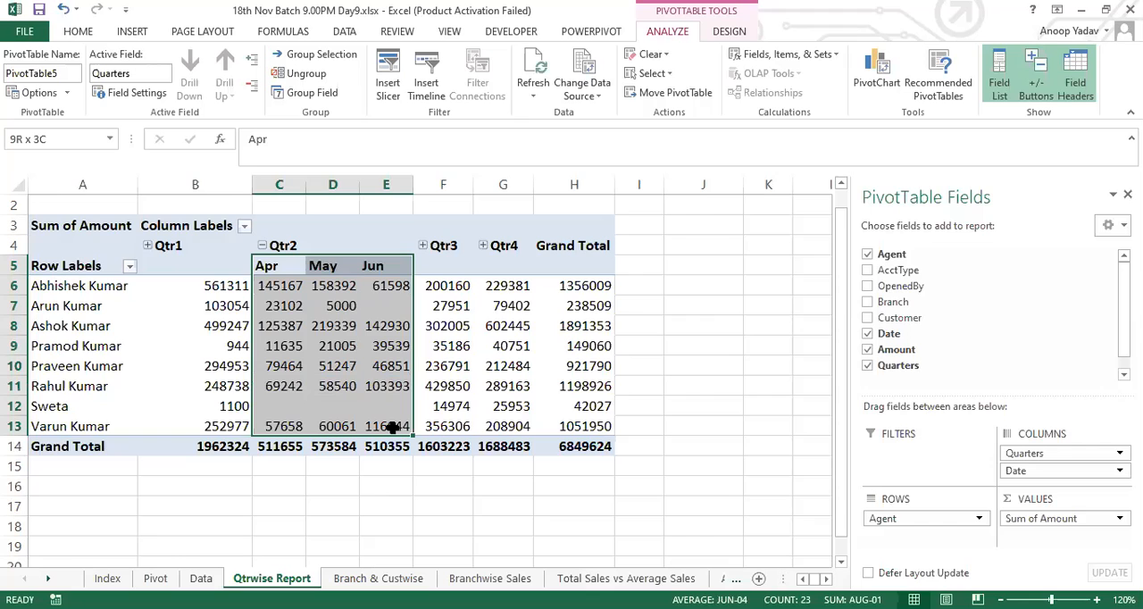
key("ctrl+n")
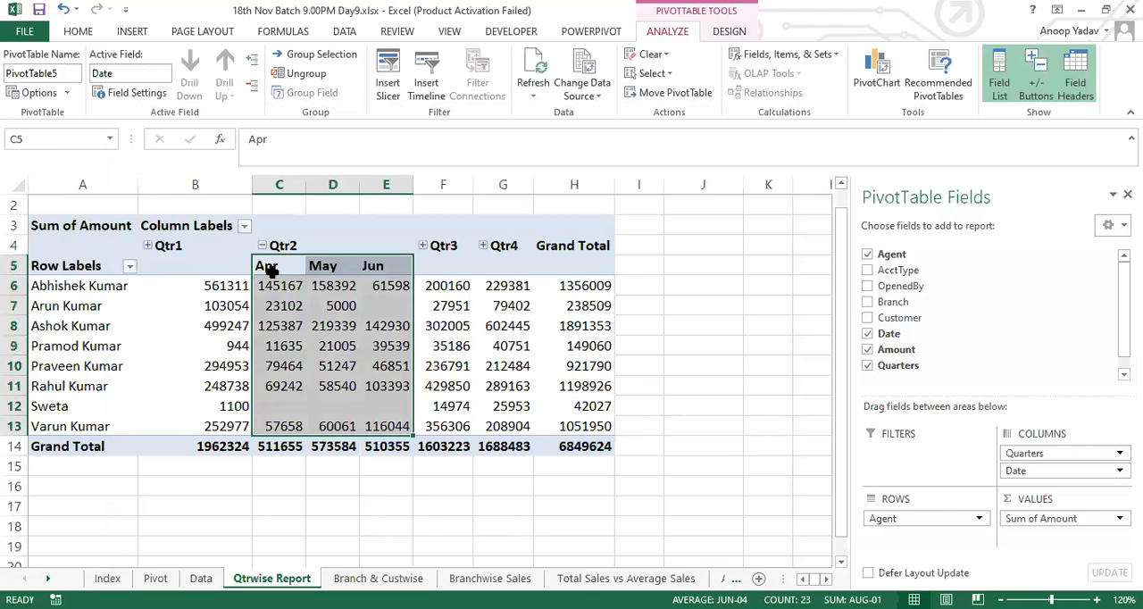
Step: Ungroup the combined quarter and month headings
left_click(278, 246)
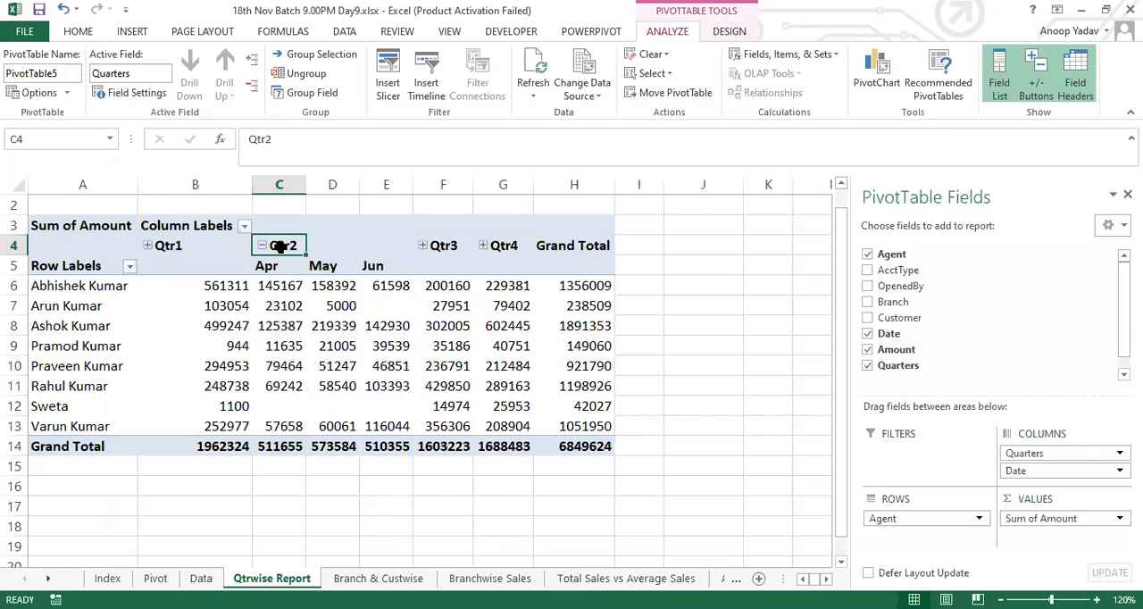
right_click(279, 247)
left_click(330, 429)
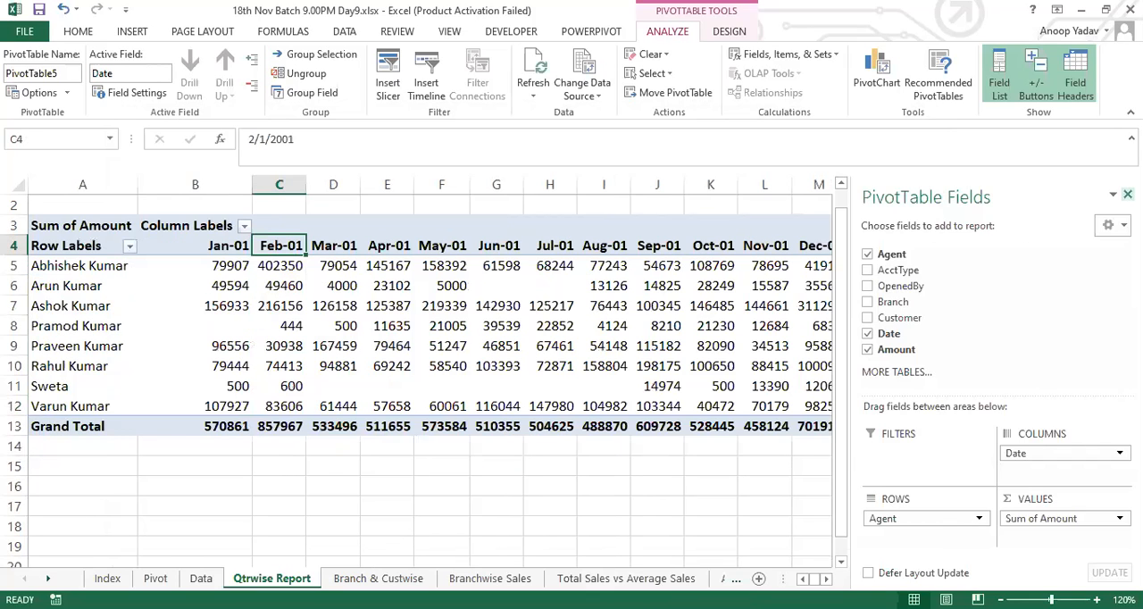
Step: Hide the PivotTable field list and group the date headings by Months and Quarters
left_click(1127, 194)
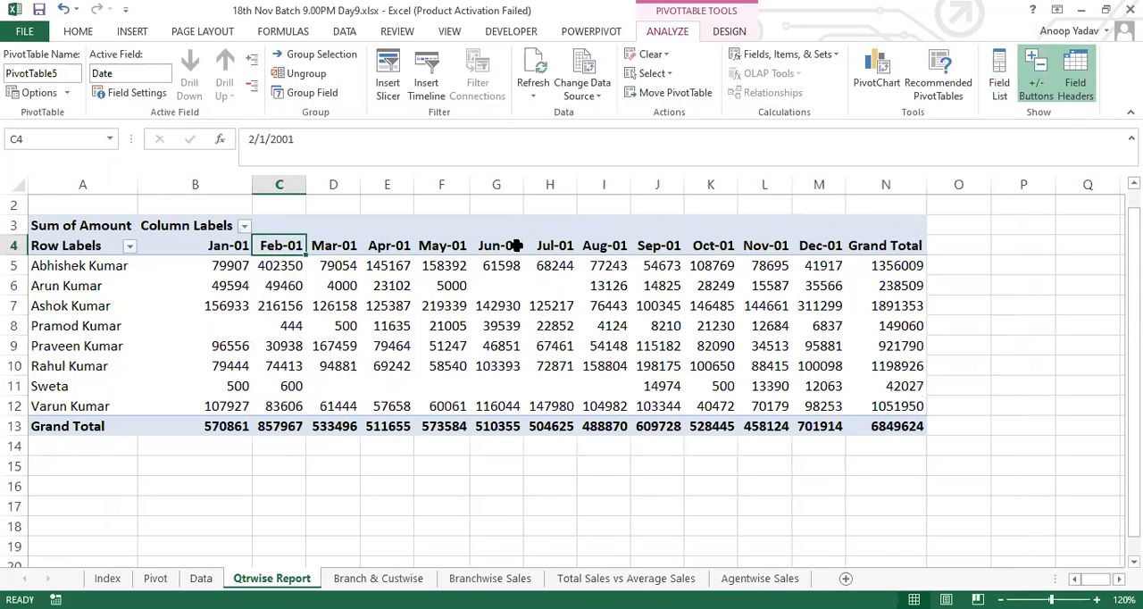
left_click(323, 246)
left_click(284, 247)
right_click(283, 250)
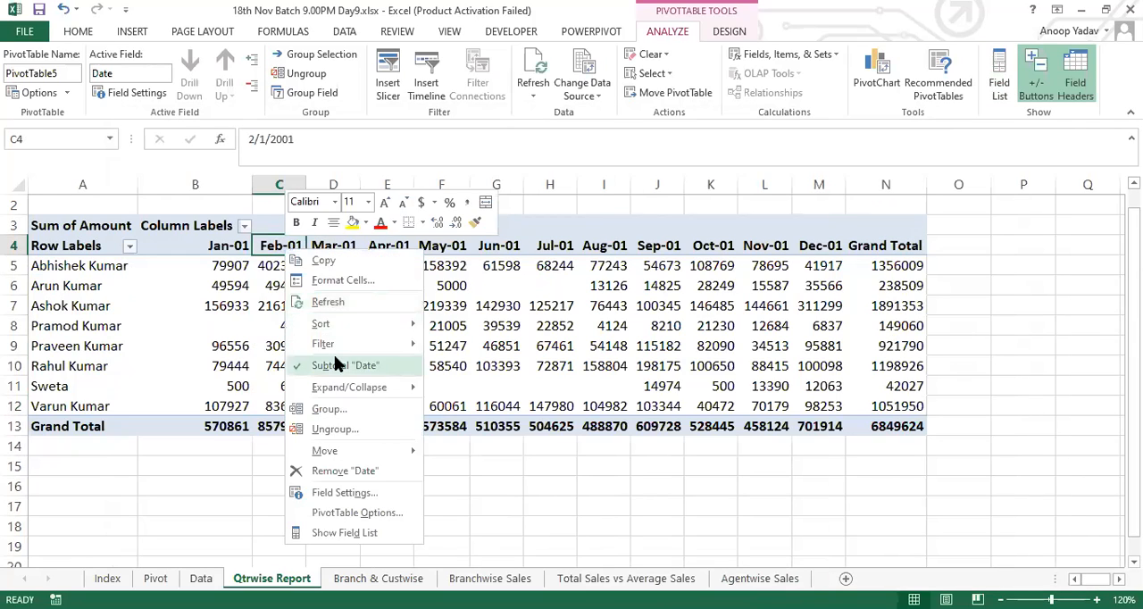
left_click(340, 412)
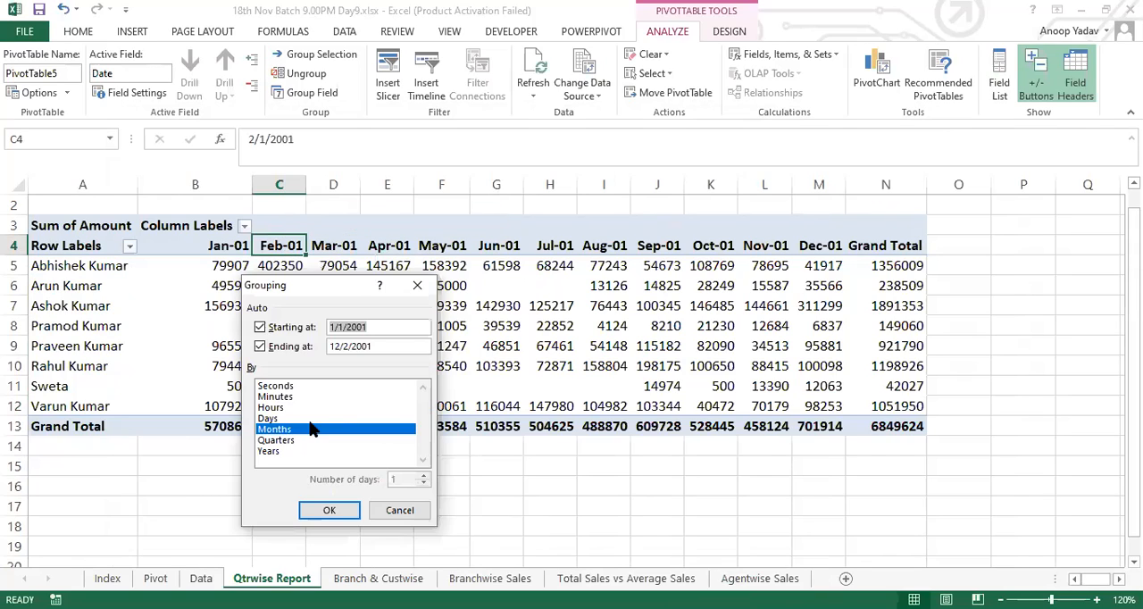
left_click(279, 439)
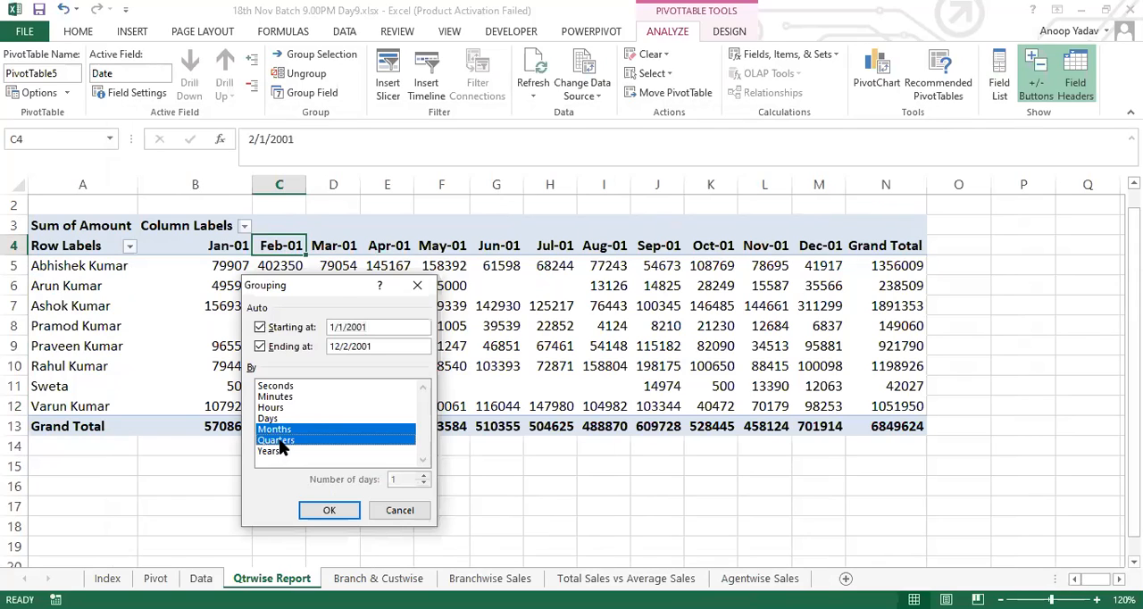
left_click(319, 510)
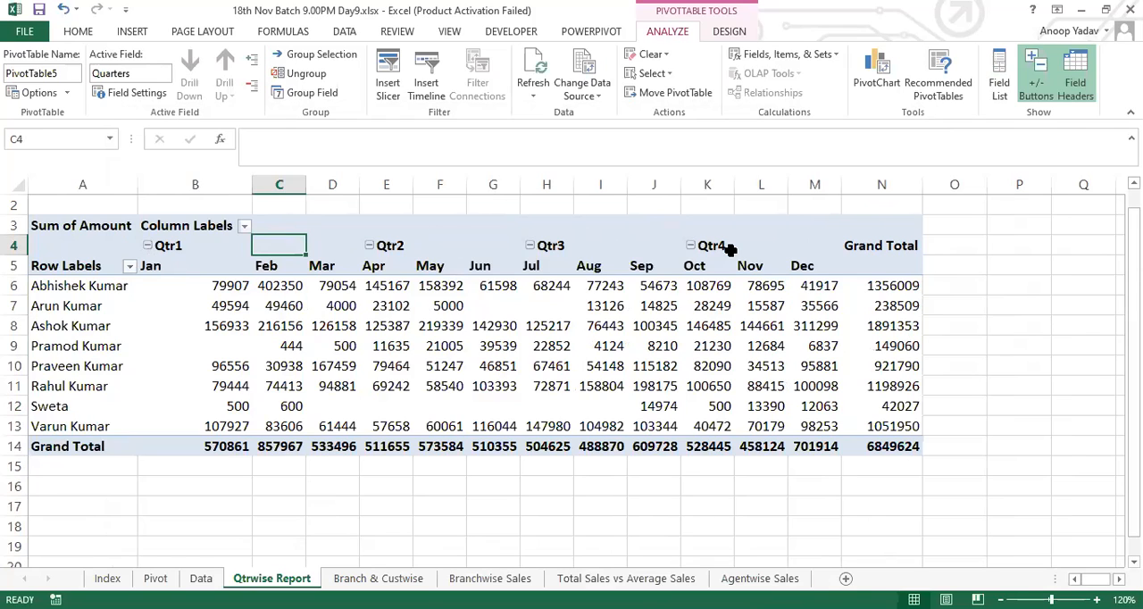
Step: Collapse all four quarter headings so the month columns are hidden
left_click(148, 245)
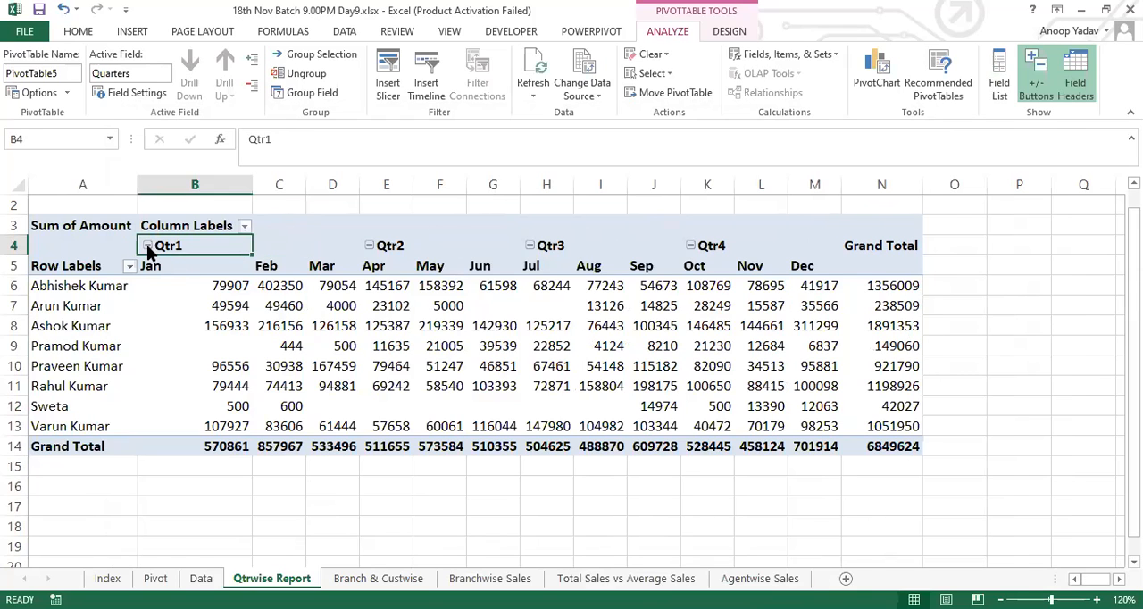
left_click(261, 246)
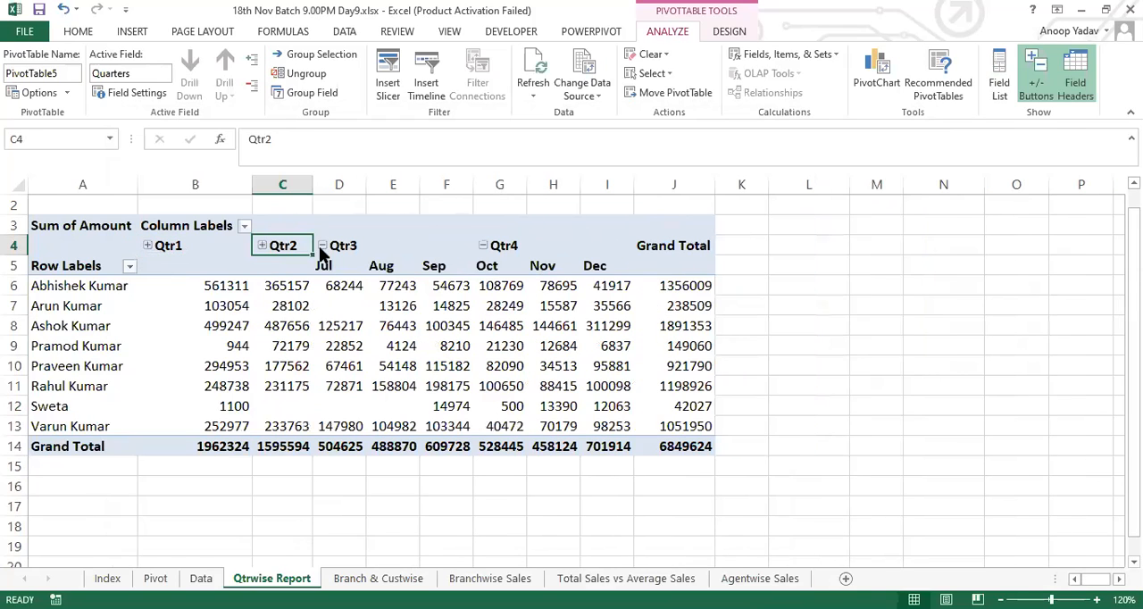
left_click(322, 247)
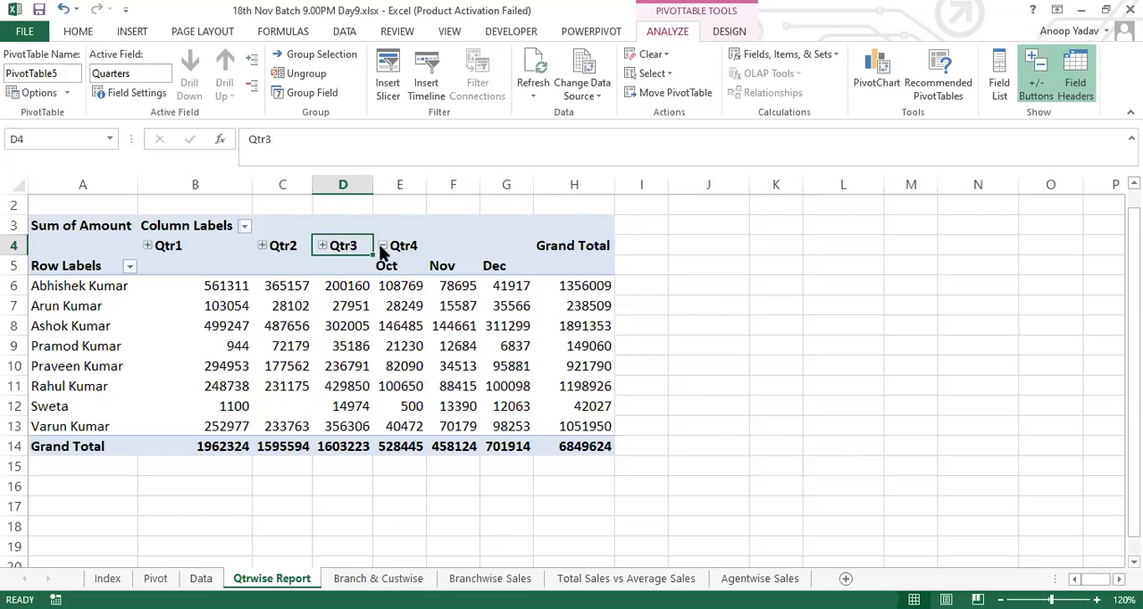
left_click(381, 246)
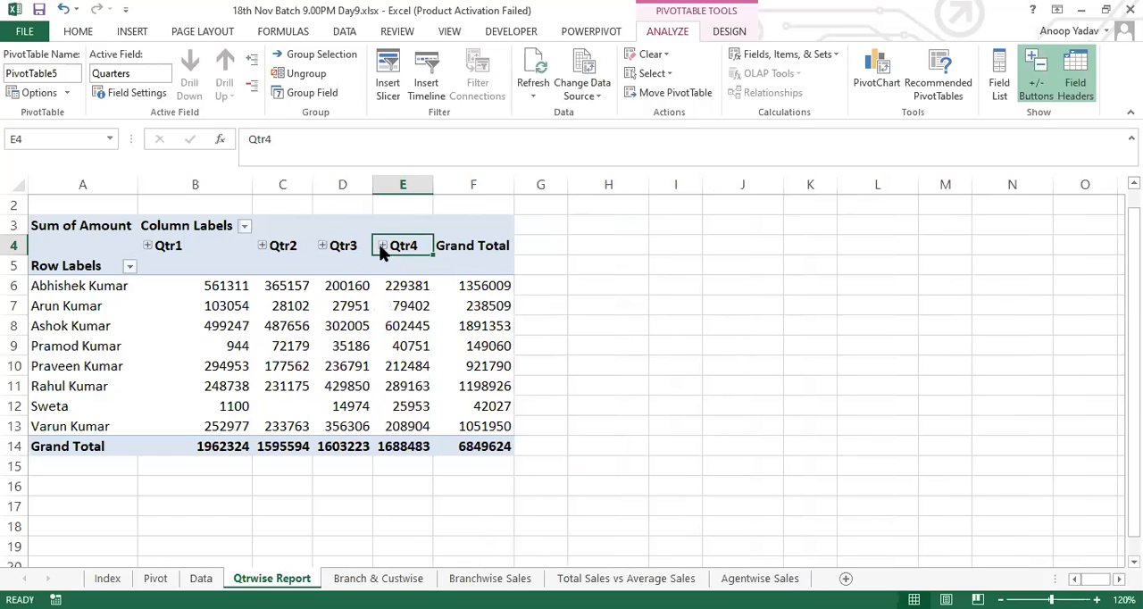
Step: Expand Qtr2 to examine the agents' April to June amounts, and collapse it again
left_click(278, 245)
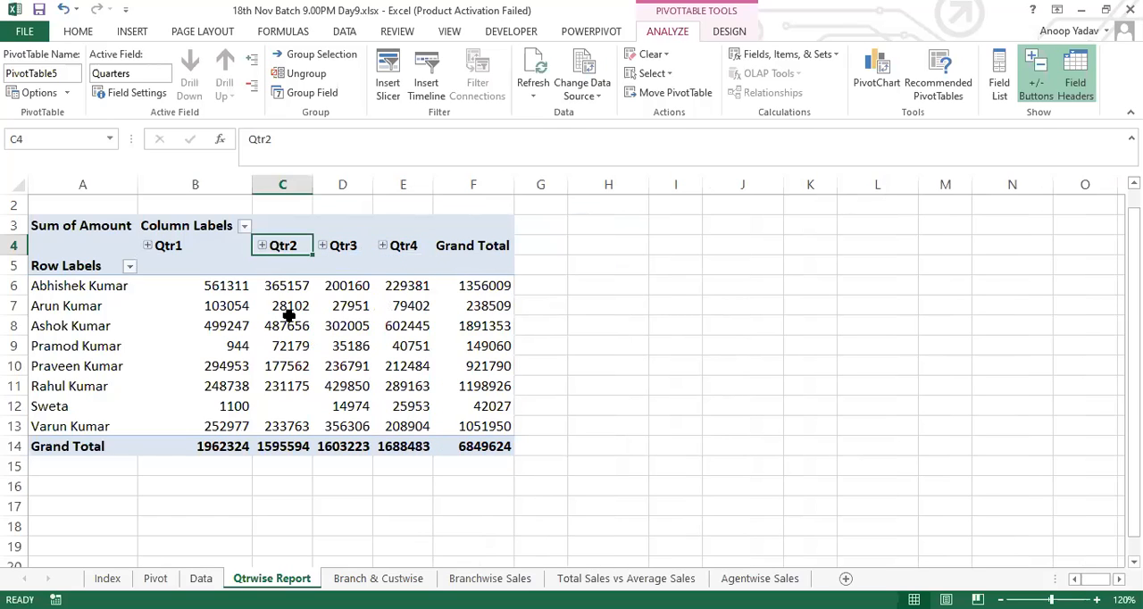
left_click(262, 246)
left_click_drag(267, 265, 382, 426)
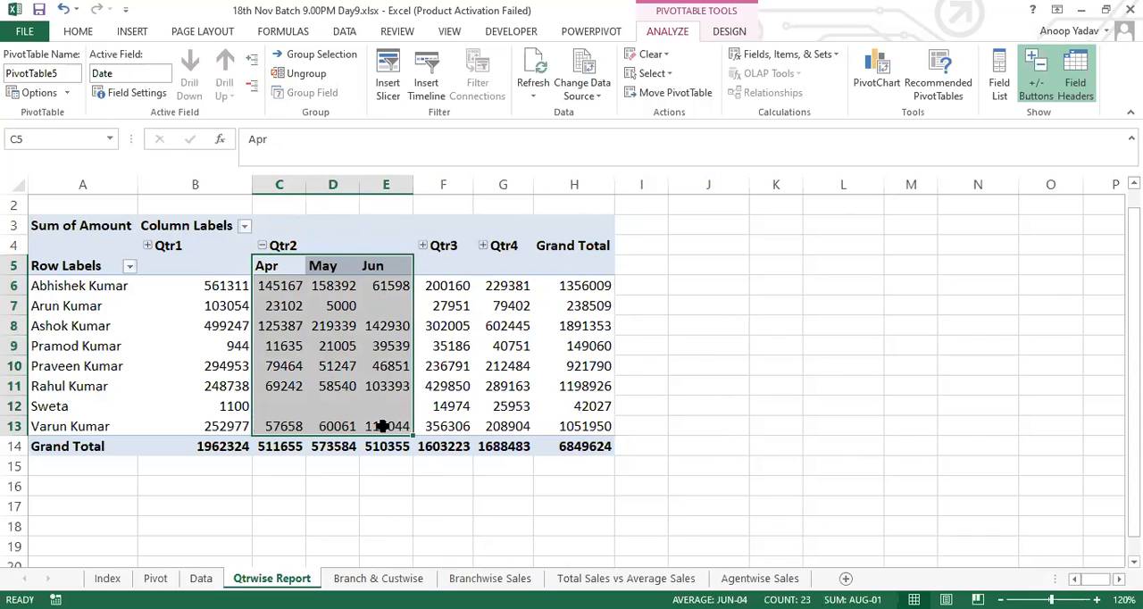
left_click(261, 246)
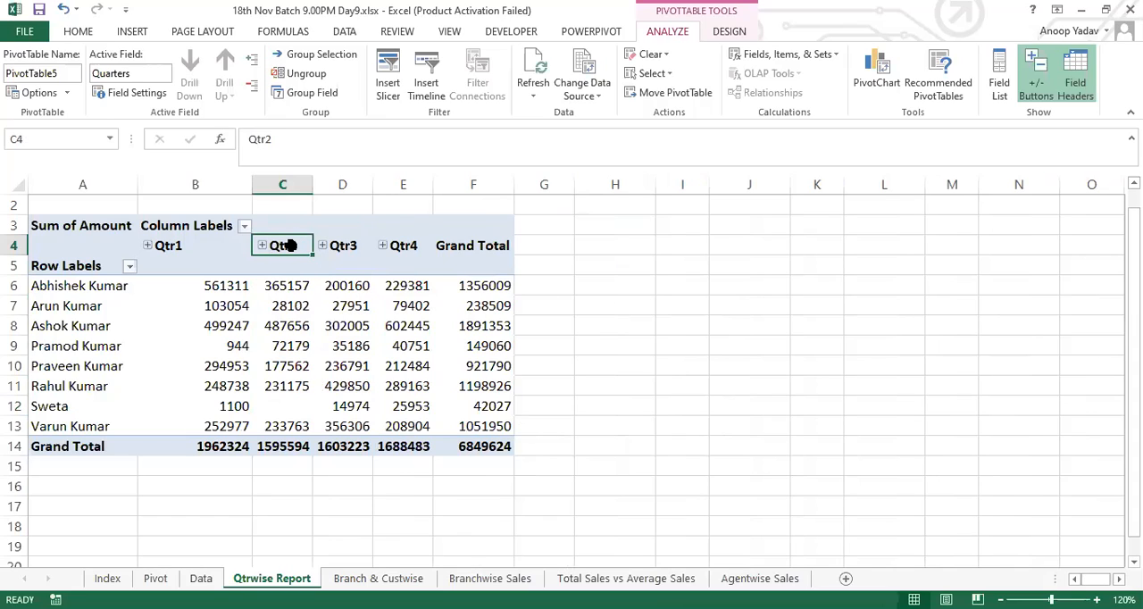
Step: Review the Months and Quarters selection in the date grouping settings of the quarter headings, and leave without changes
right_click(290, 246)
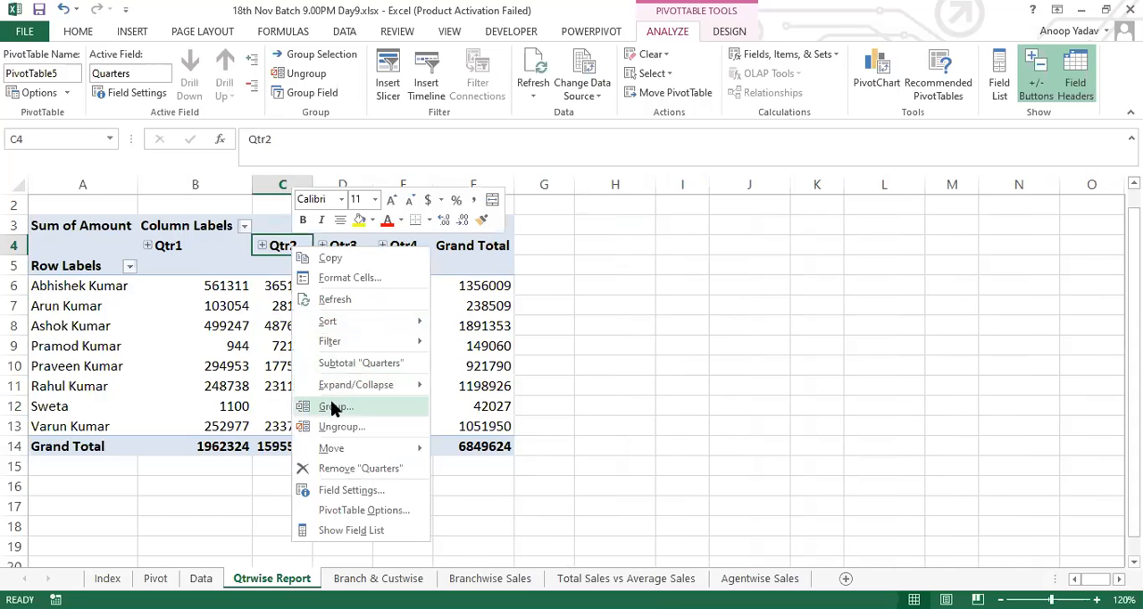
left_click(332, 407)
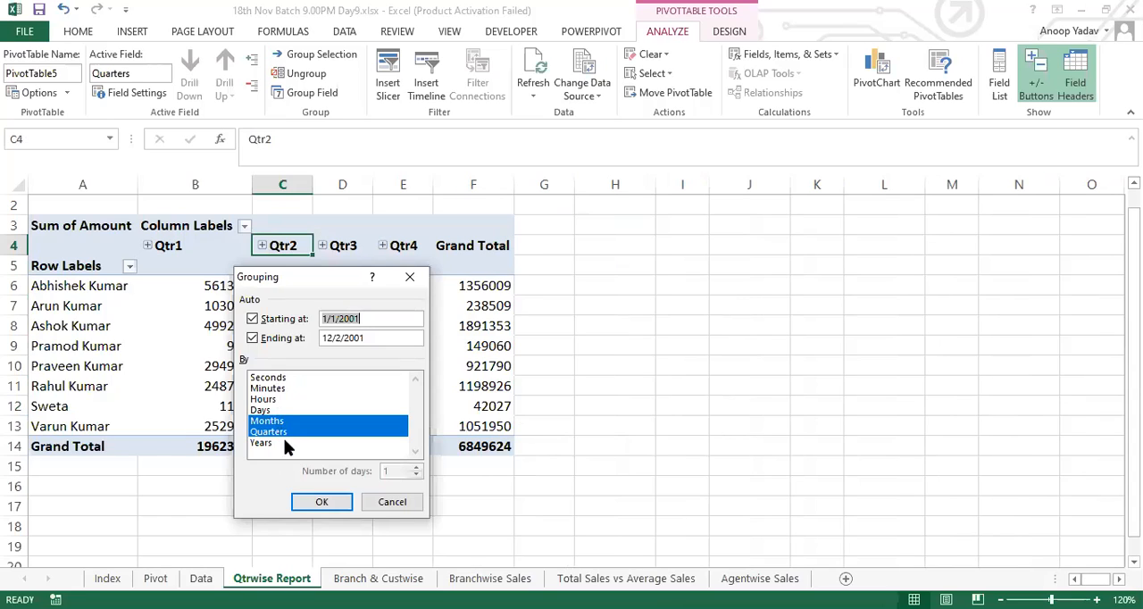
left_click(402, 502)
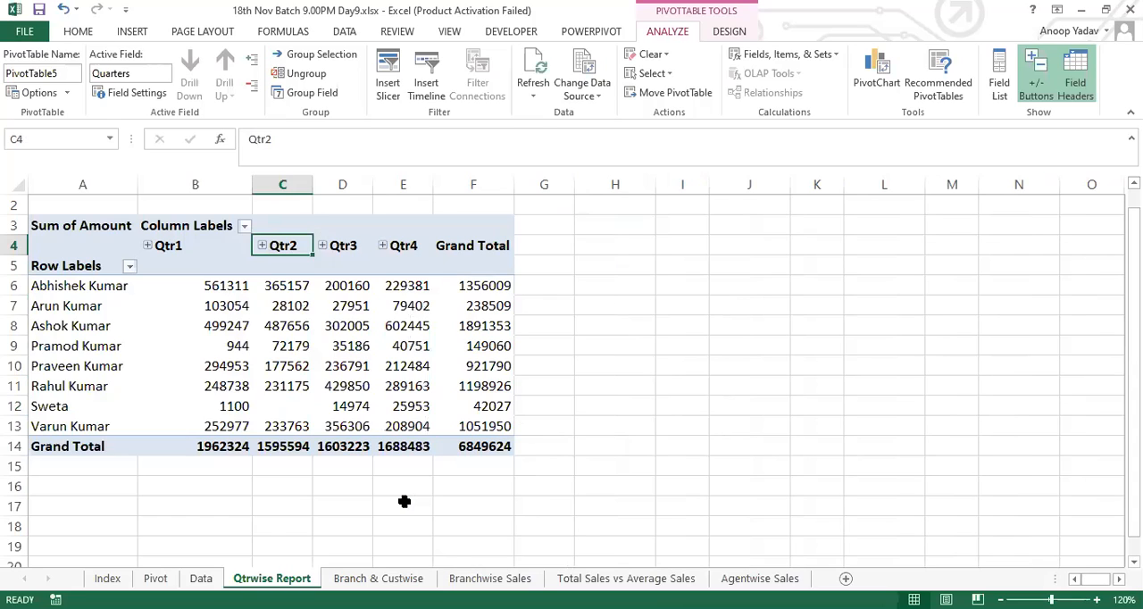
right_click(284, 244)
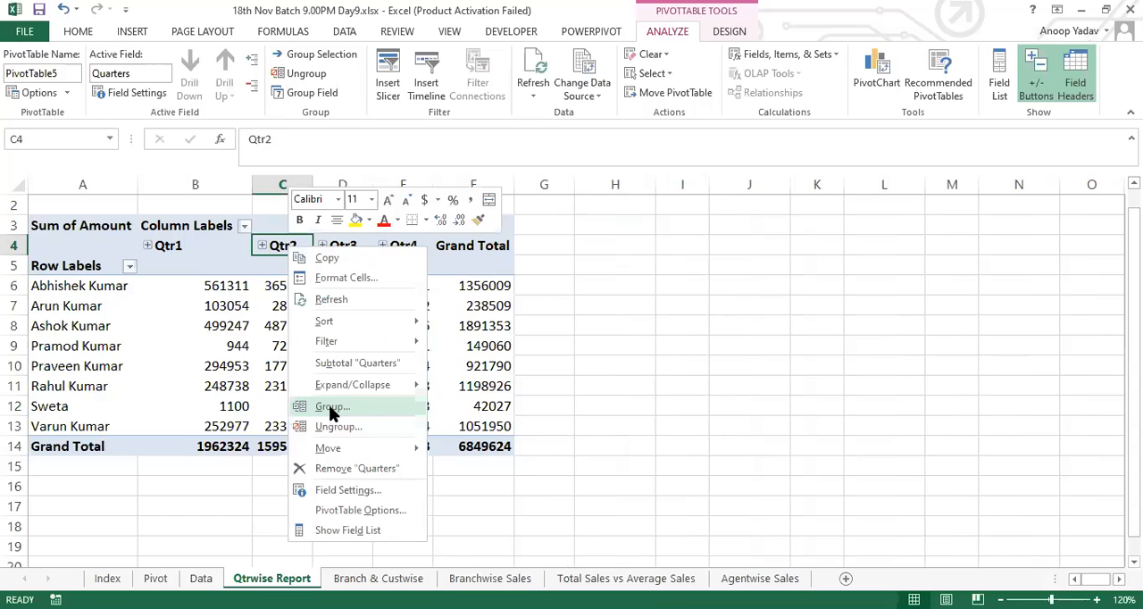
left_click(330, 408)
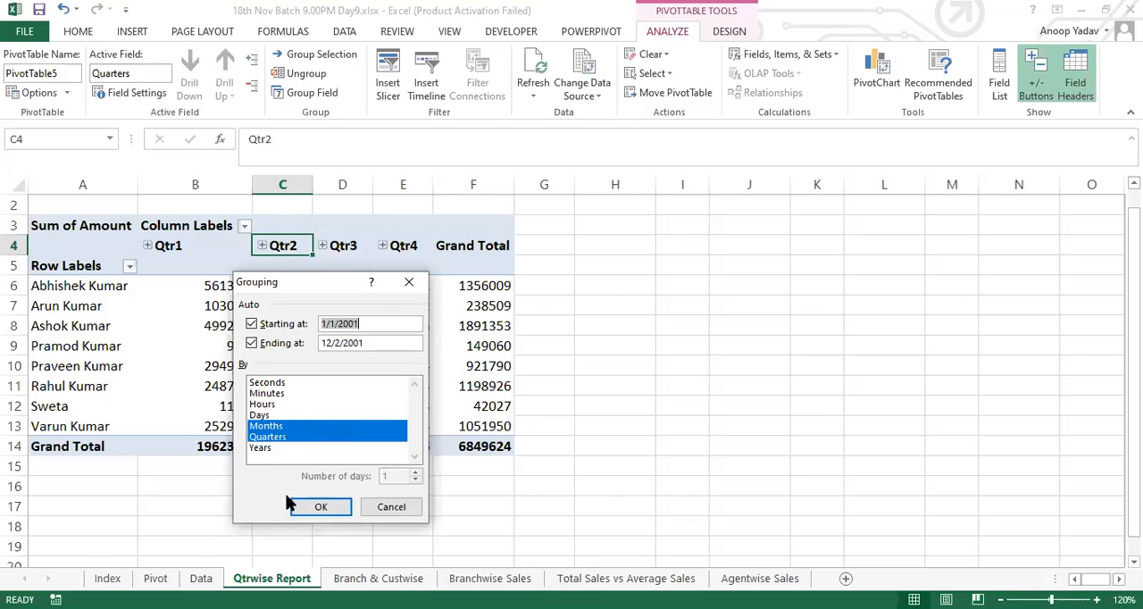
left_click(395, 506)
Step: Insert a new worksheet before the Data sheet and name it Data1
key("ctrl+Page_Up")
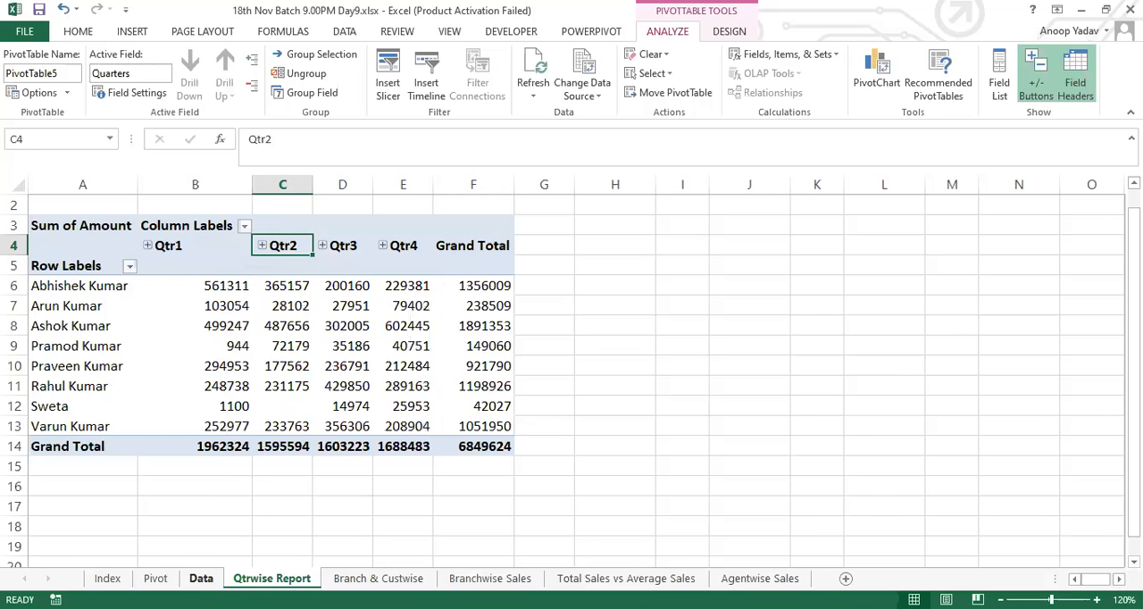
key("shift+F11")
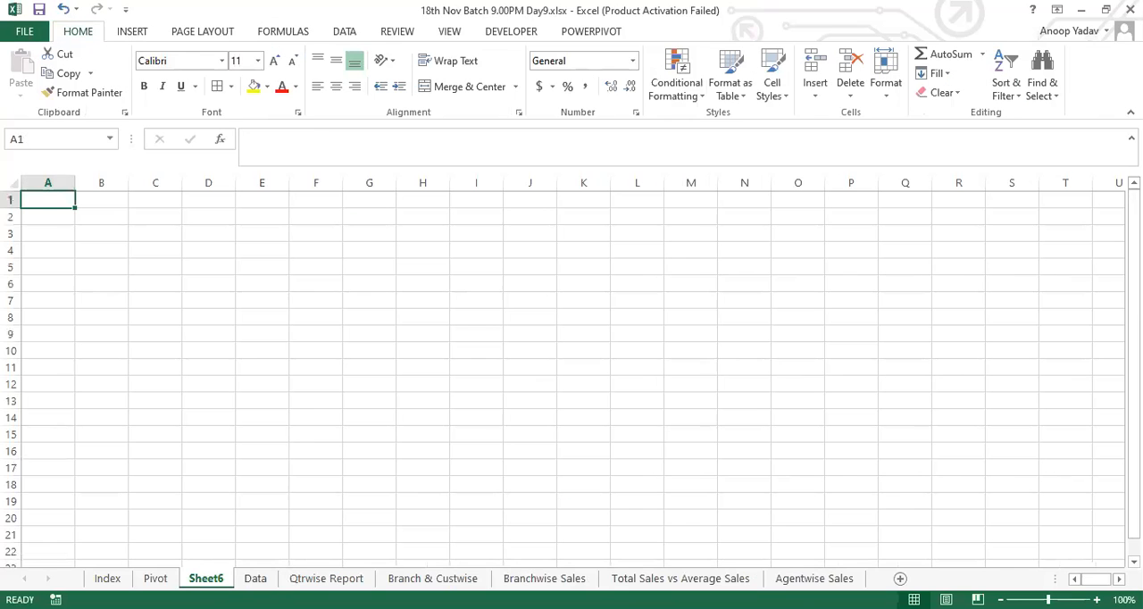
double_click(203, 577)
type("Data")
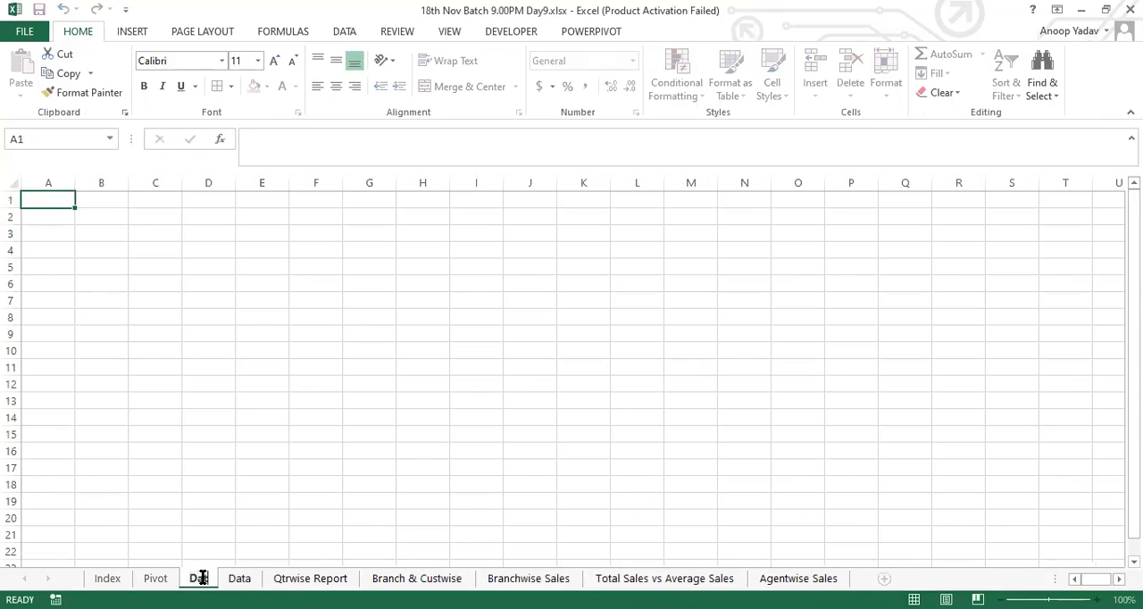
type("1")
key("Return")
Step: Enter the column headings Age in A1 and Sales in B1
type("Age")
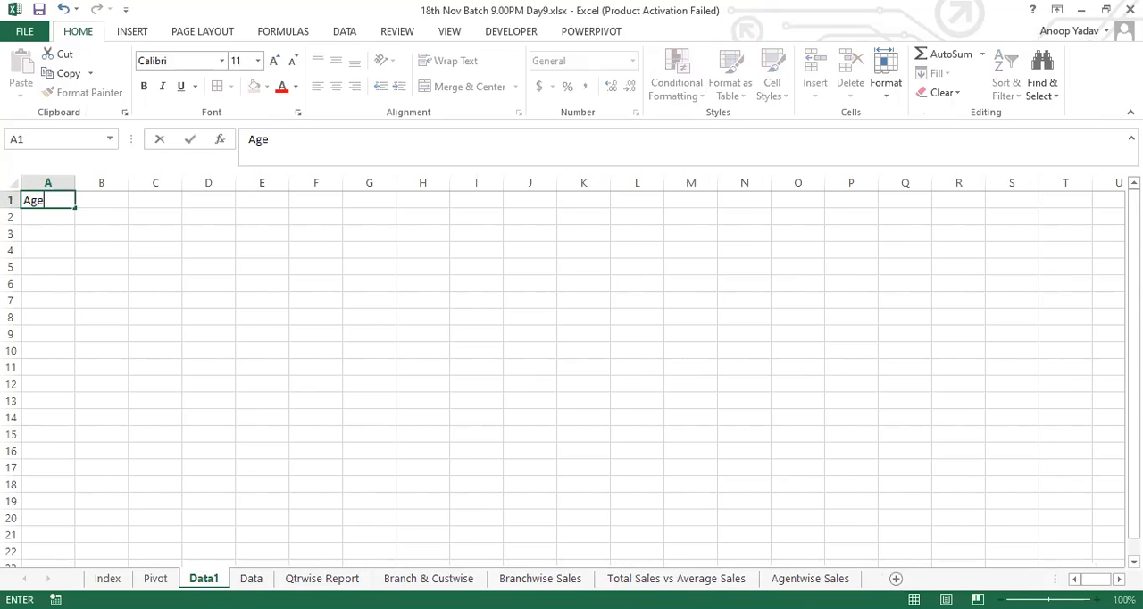
key("Return")
key("Up")
key("Right")
type("S")
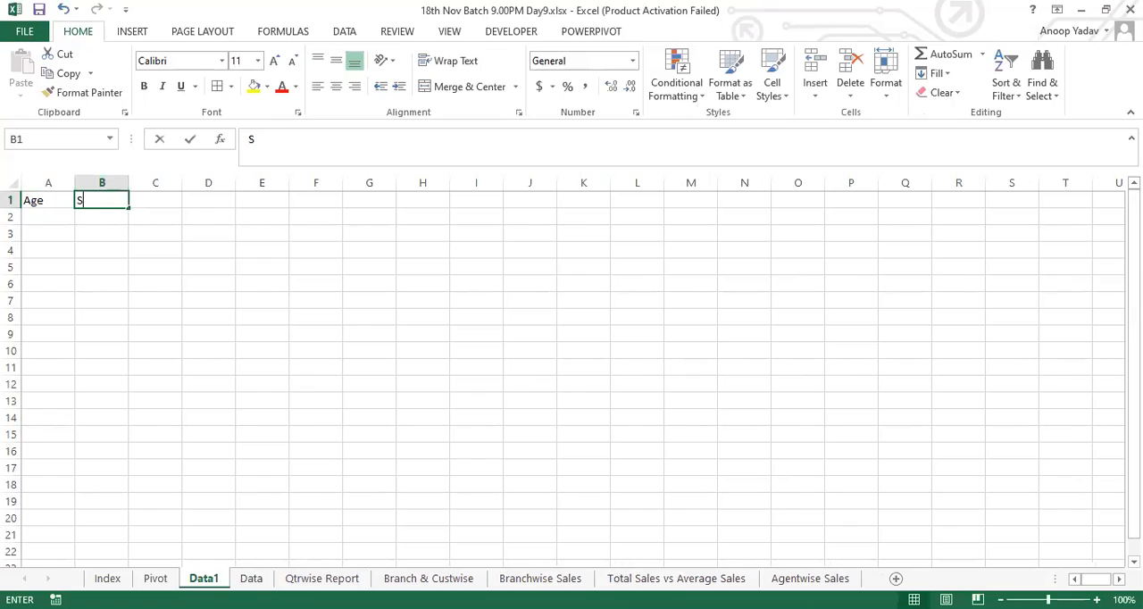
type("ales")
key("Return")
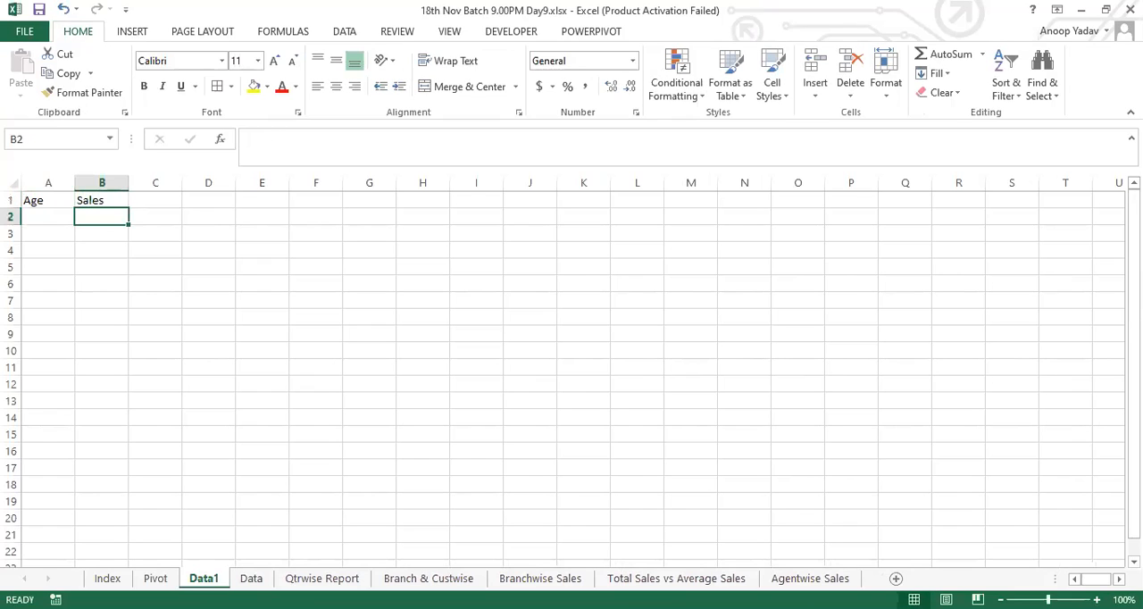
Step: Enter the formula =RANDBETWEEN(15,65) in A2 to generate a random age
key("Left")
type("=r")
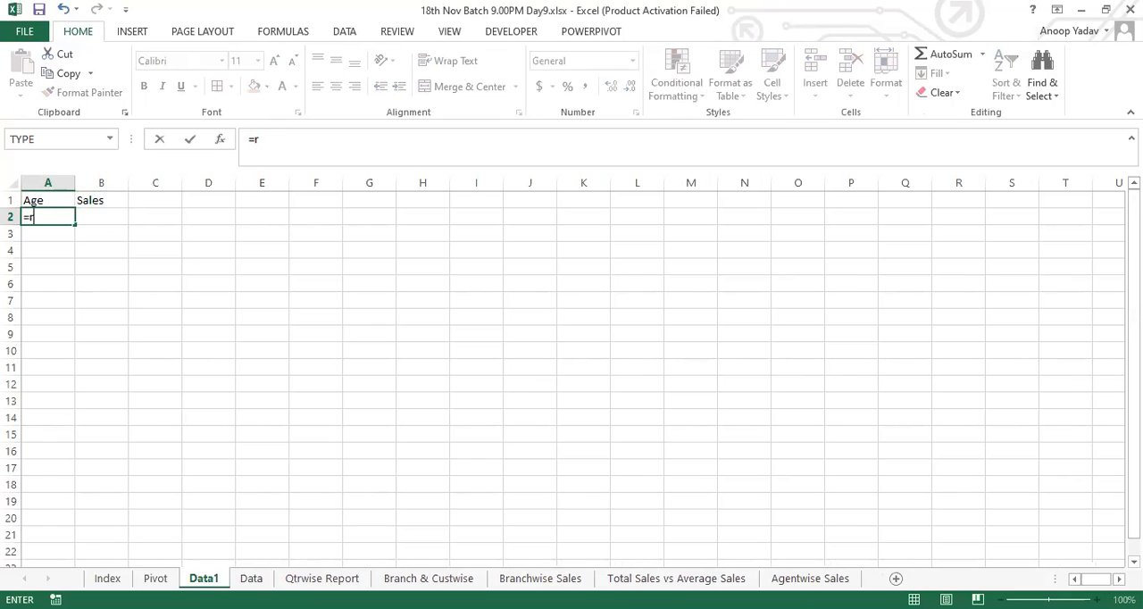
type("ANDBETWEEN(12")
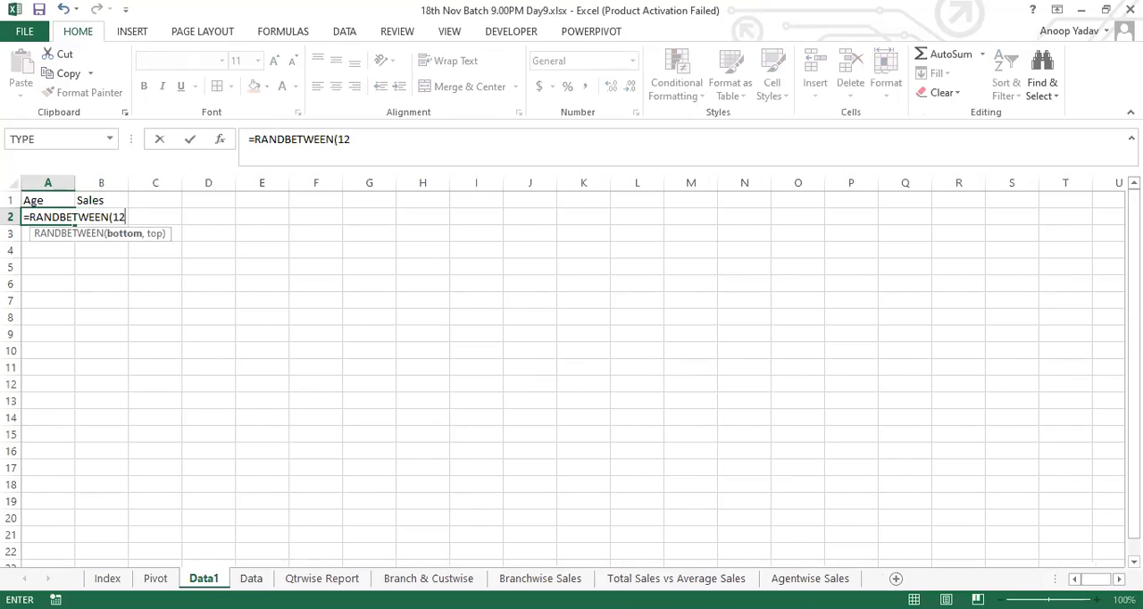
key("BackSpace")
type("5,65)")
key("Return")
key("Up")
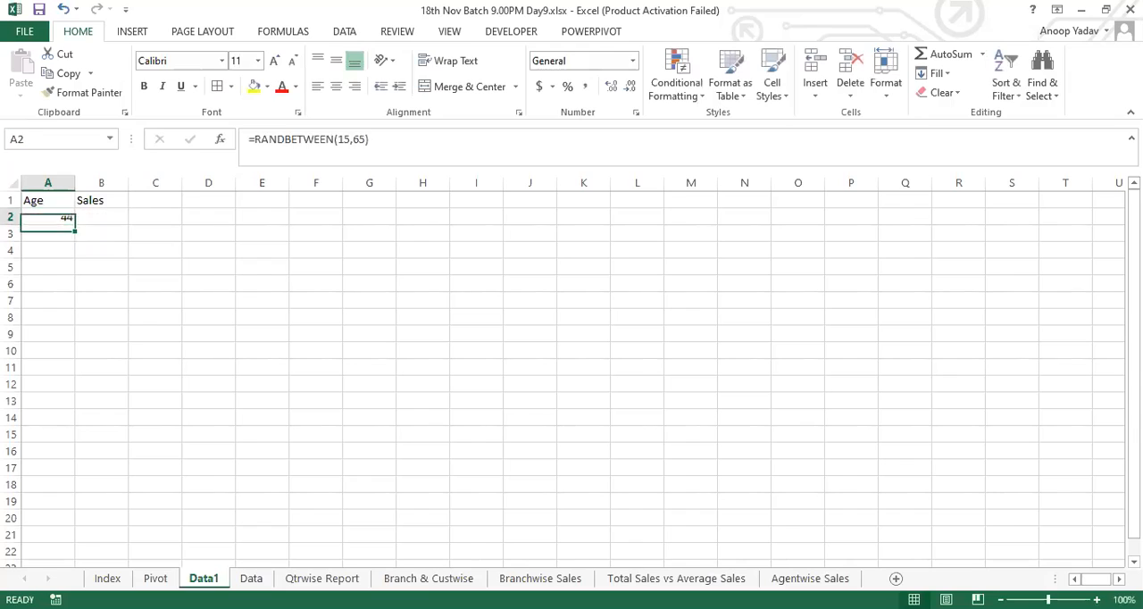
Step: Enter the formula =RANDBETWEEN(100,9800) in B2 to generate a random sales amount
key("Right")
type("=")
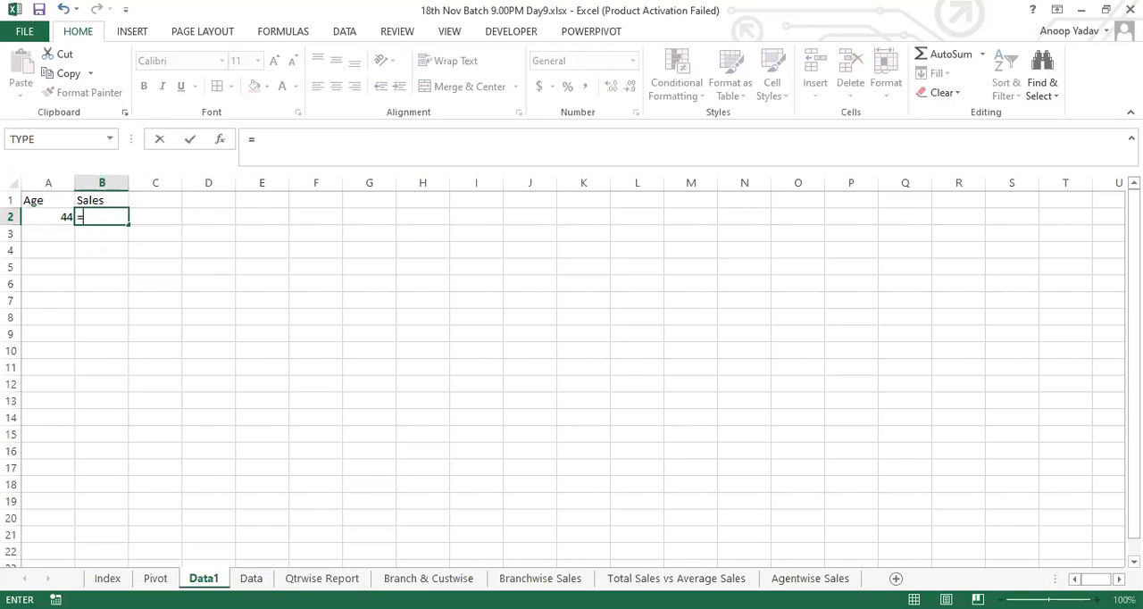
type("RANDBETWEEN(100,9800")
key("Return")
key("Up")
Step: Fill the Age and Sales formulas down to row 22 and replace them with fixed values
key("Left")
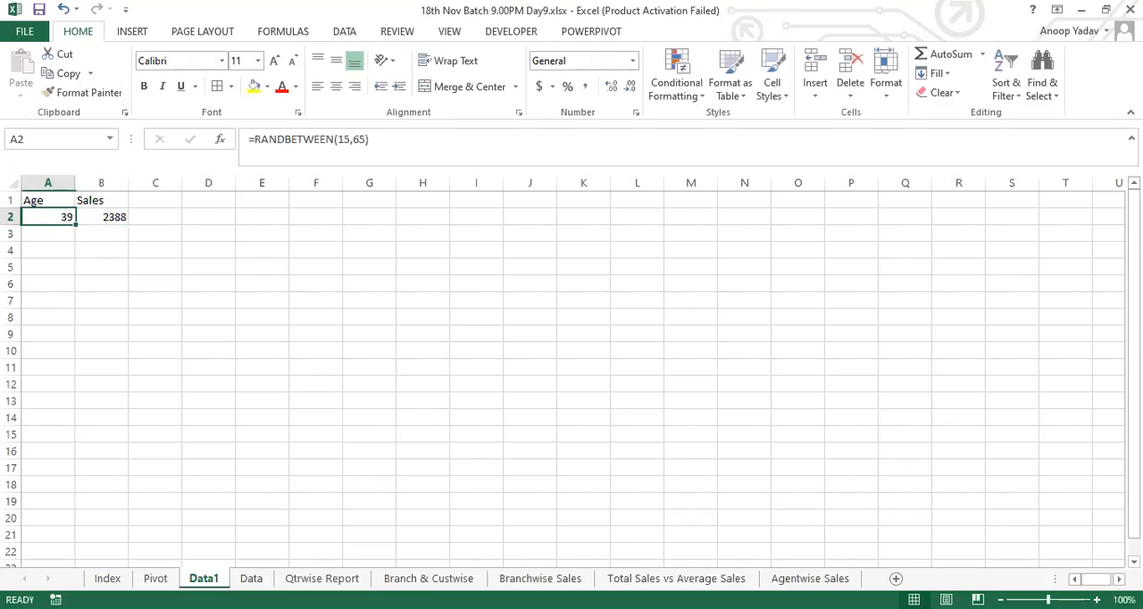
key("shift+Right")
left_click_drag(123, 230, 102, 552)
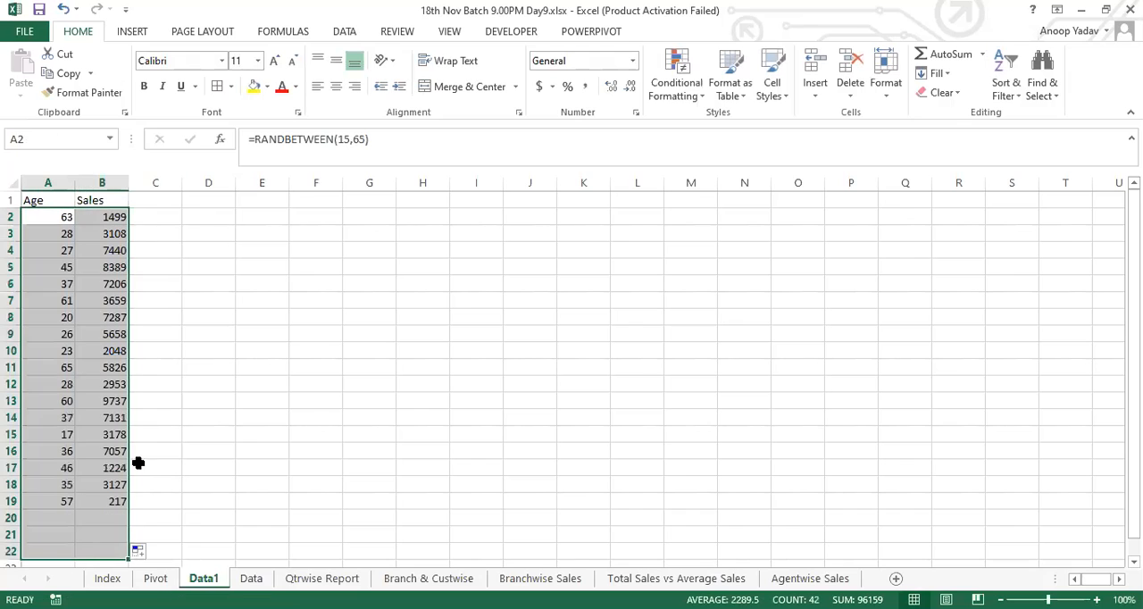
key("ctrl+c")
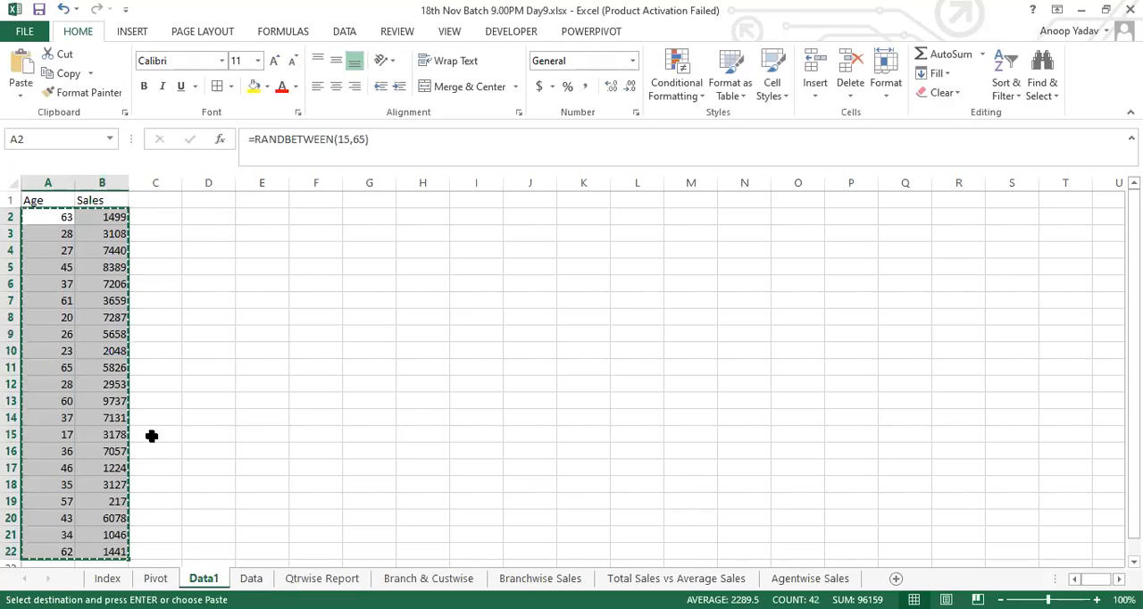
key("Escape")
Step: Create a pivot table from A1:B22 at cell G3 of Data1, with Age in Rows and the sum of Sales in Values
key("Up")
key("ctrl+shift+Down")
key("shift+Right")
key("alt")
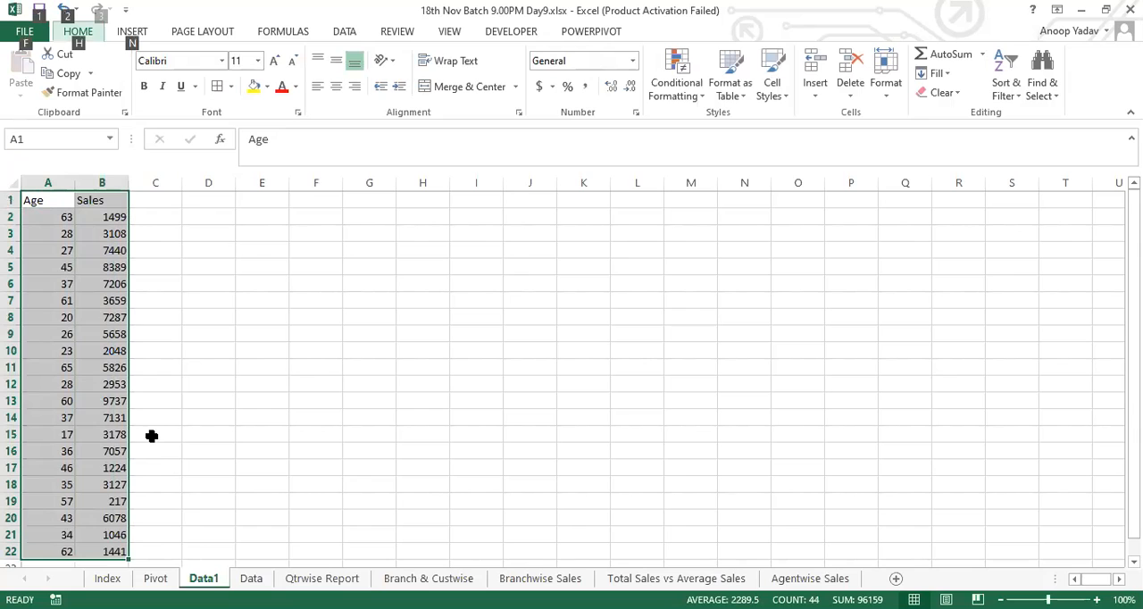
key("d")
key("p")
left_click(917, 503)
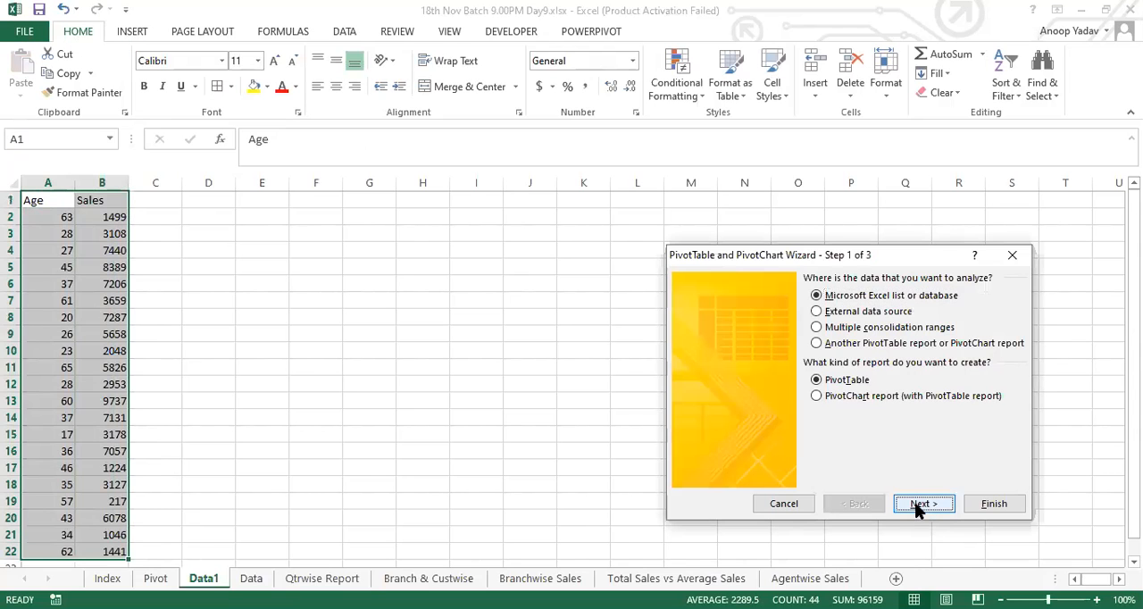
left_click(906, 415)
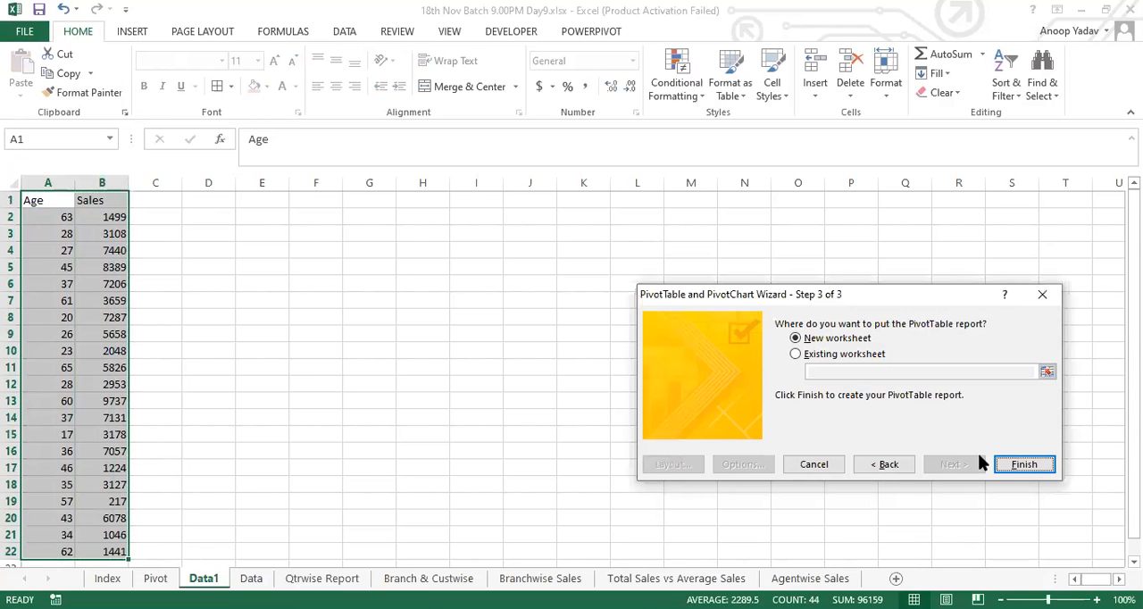
left_click(832, 355)
left_click(366, 233)
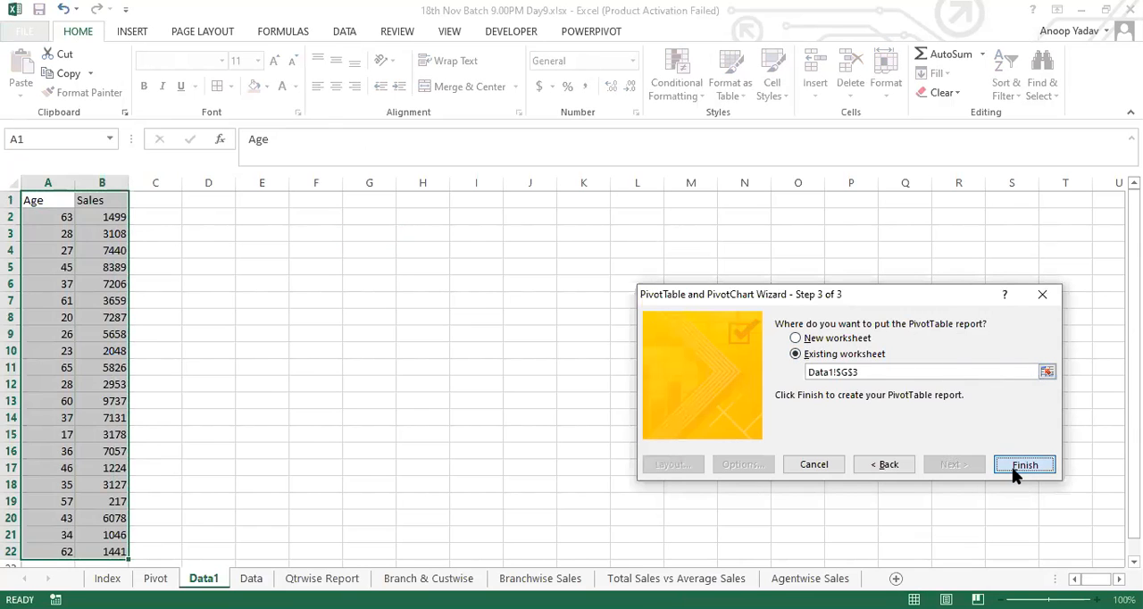
left_click(1011, 465)
left_click_drag(882, 254, 896, 521)
left_click_drag(889, 270, 1046, 527)
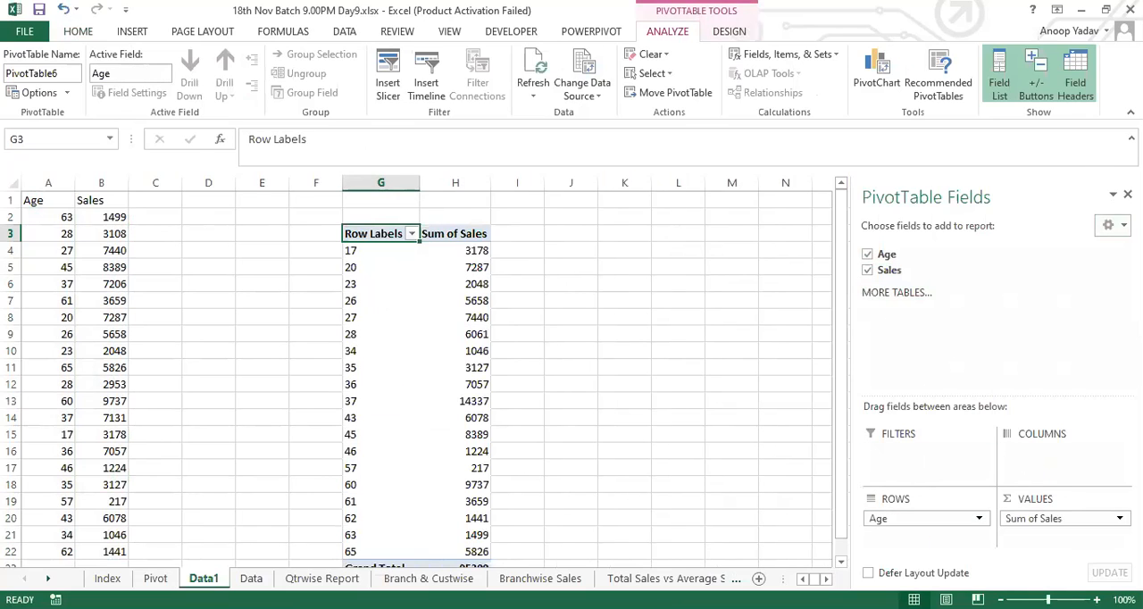
Step: Compare the pivot table's row for age 17 with the matching source record in row 15
left_click(355, 251)
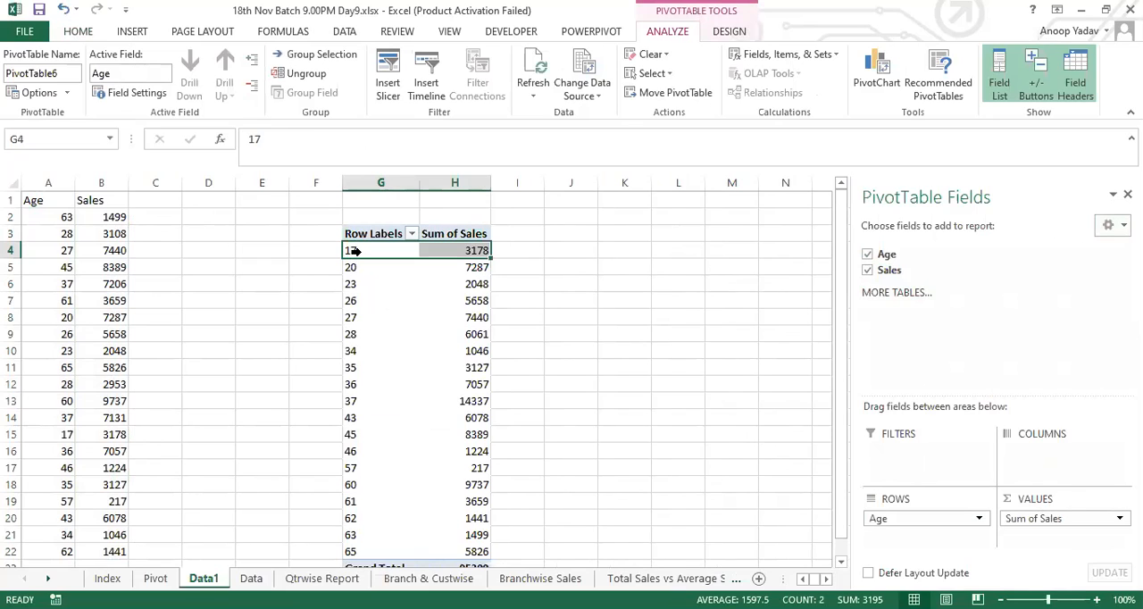
left_click(59, 438)
left_click_drag(82, 438, 110, 438)
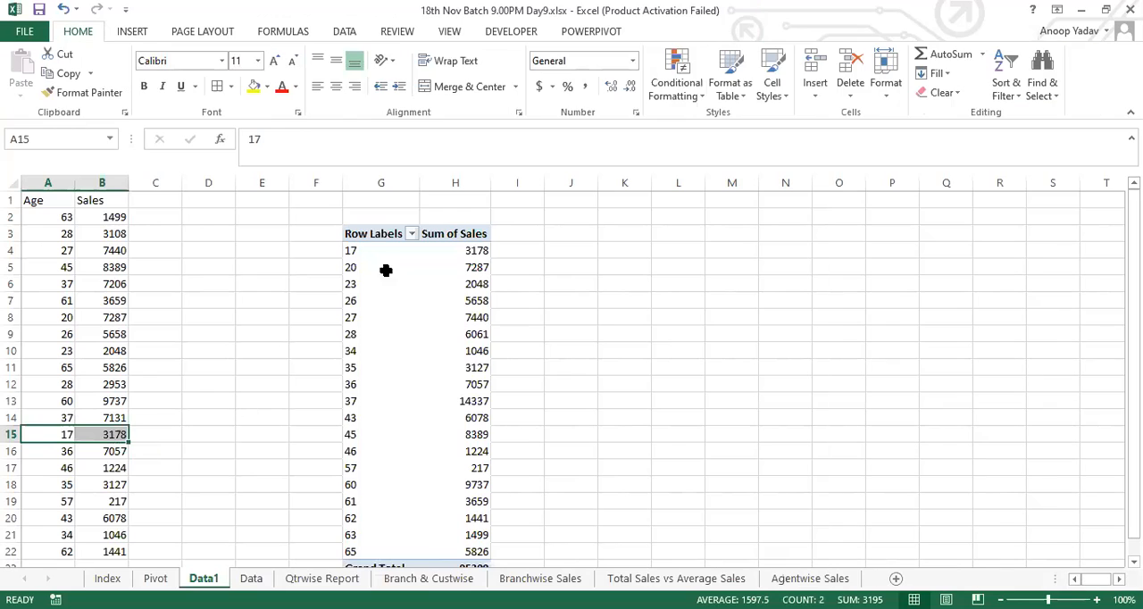
left_click(355, 251)
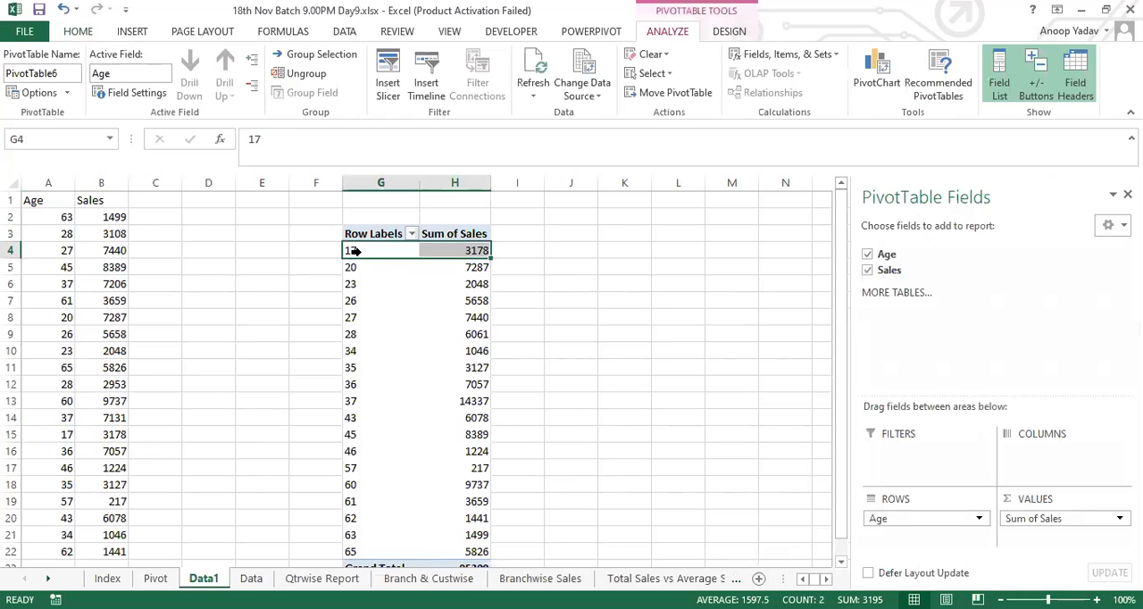
Step: Group the ages in the pivot table's row labels from 17 to 65 in intervals of 5
left_click(380, 250)
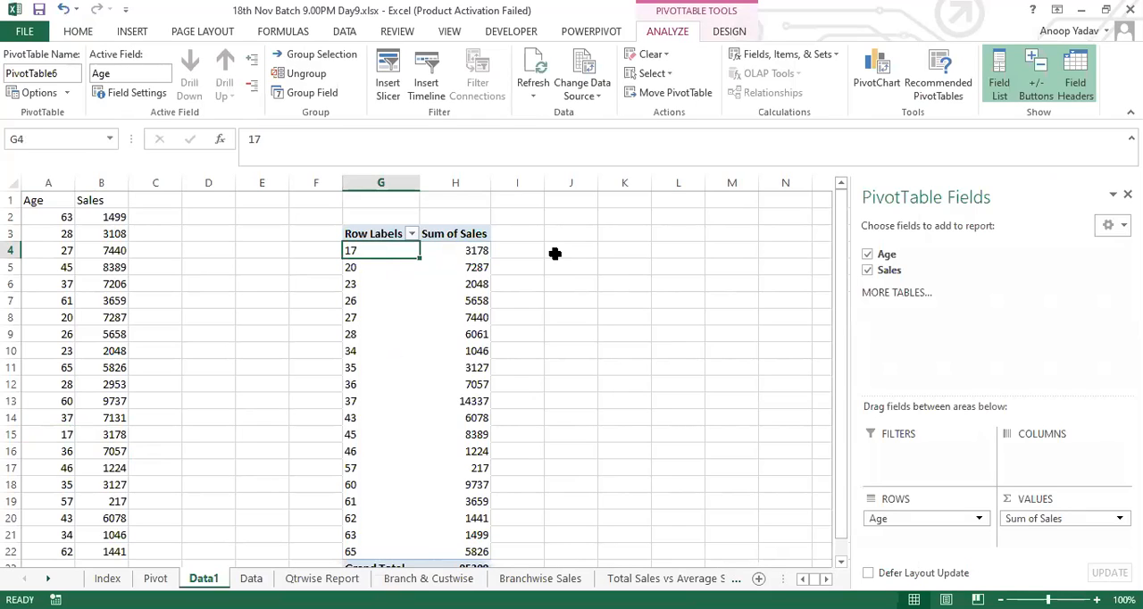
mouse_move(468, 250)
right_click(375, 251)
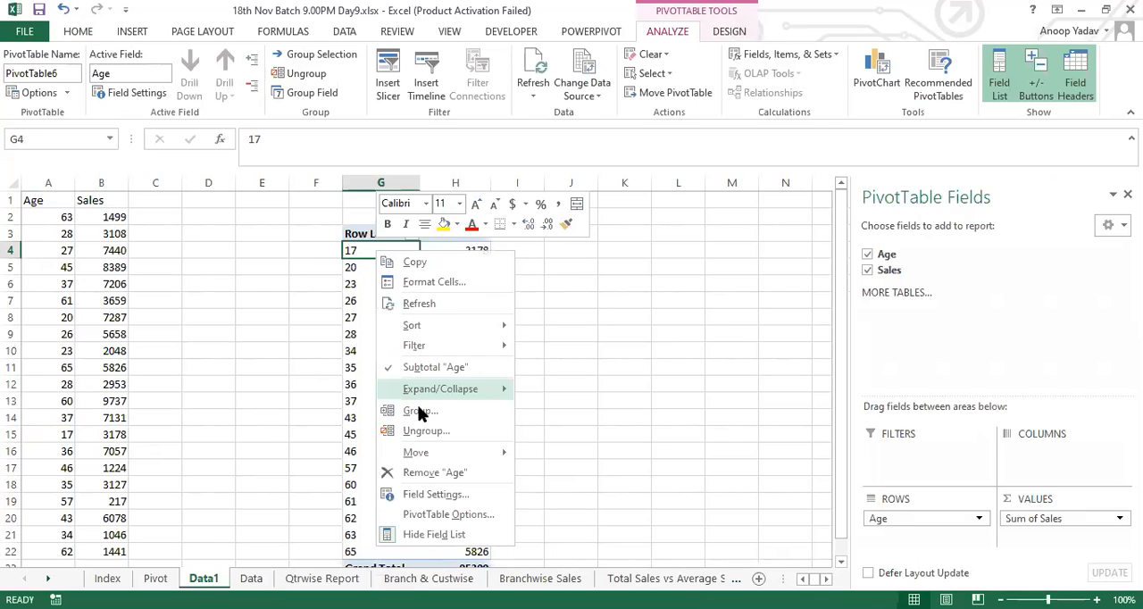
left_click(418, 410)
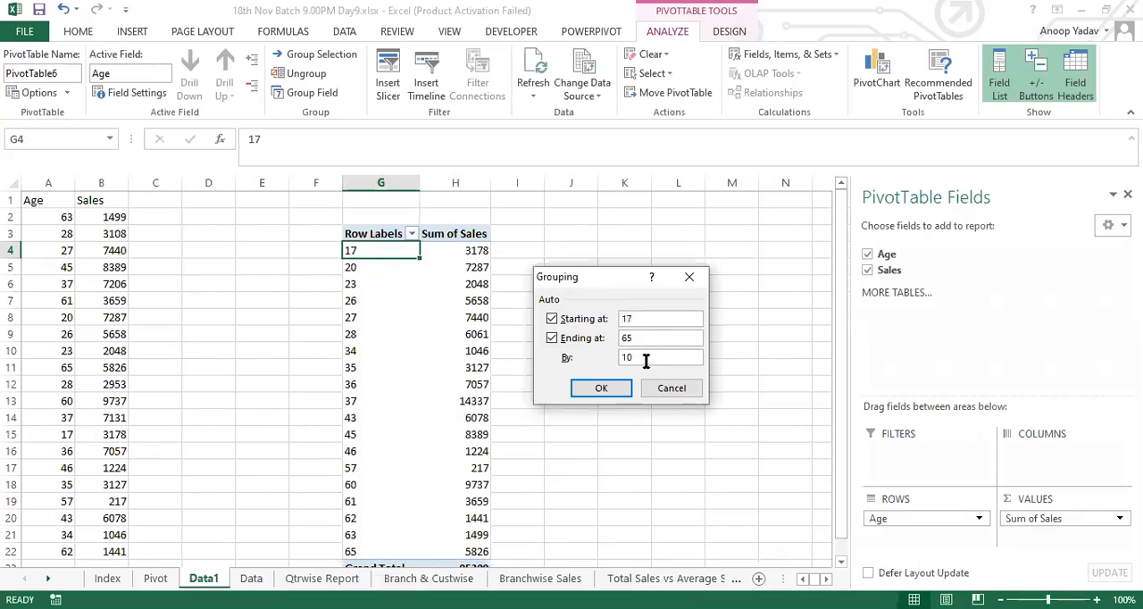
double_click(628, 357)
left_click(608, 381)
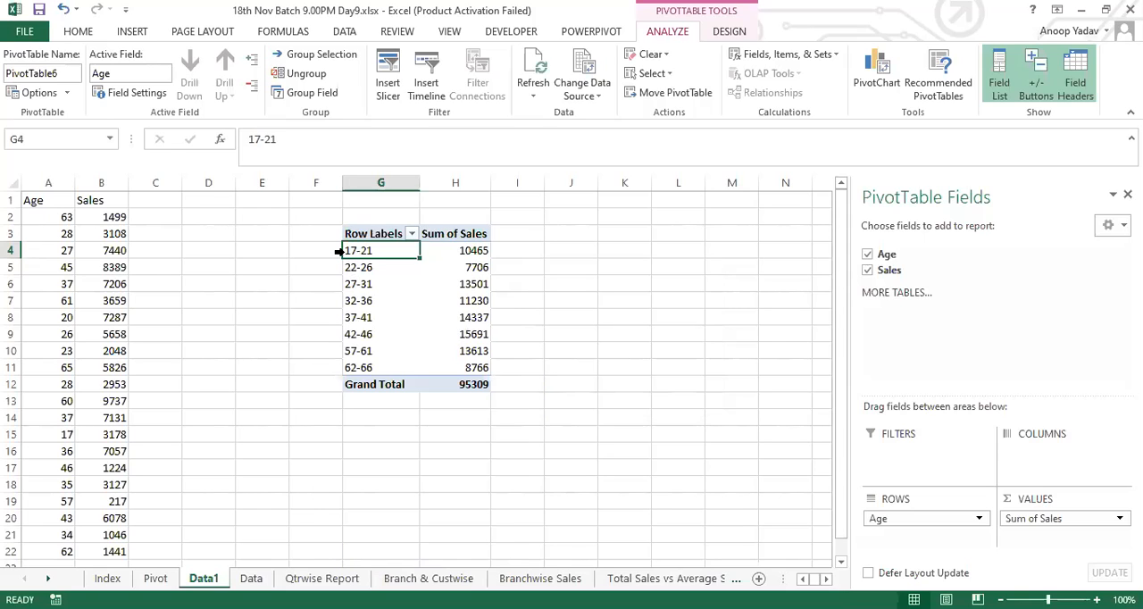
Step: Review the age bands and their sales totals in the grouped pivot table, checking for gaps between bands
left_click(465, 253)
left_click(368, 269)
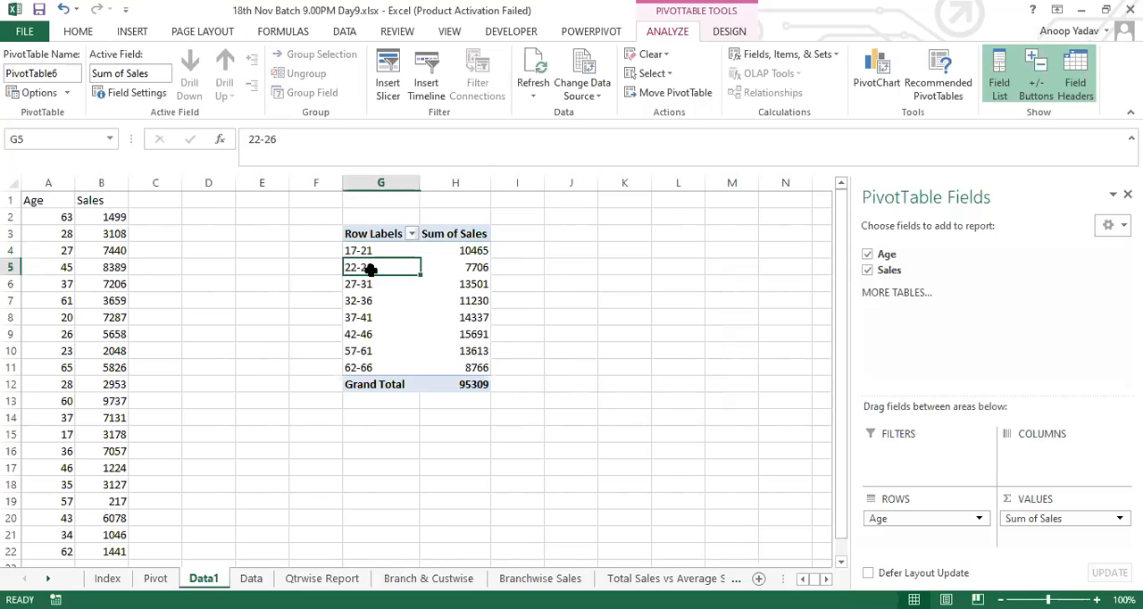
left_click(447, 267)
left_click(357, 284)
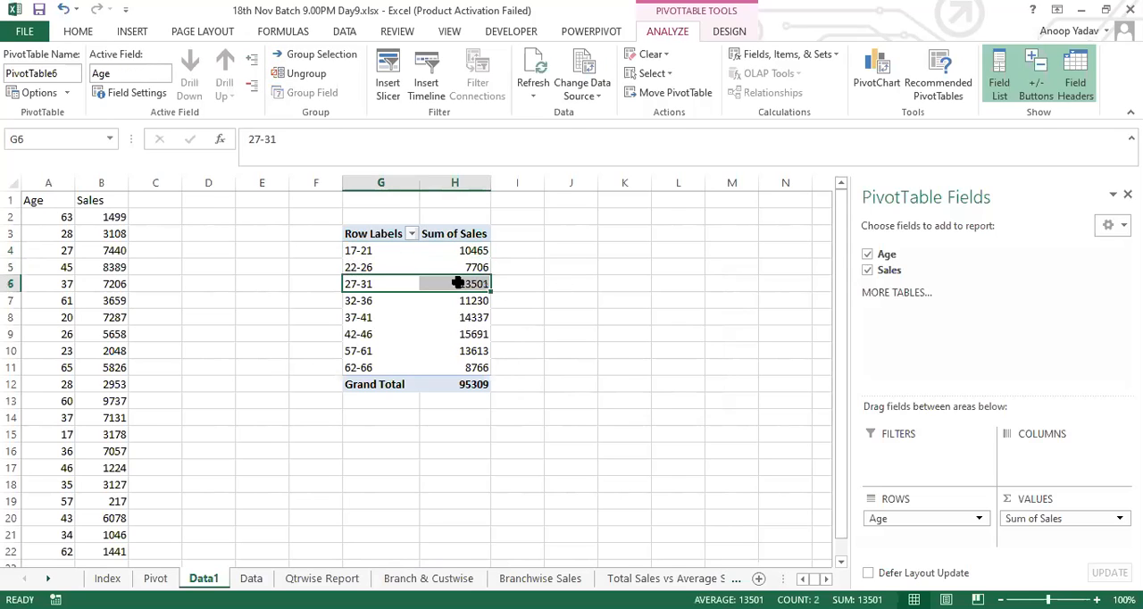
left_click(353, 301)
left_click(357, 317)
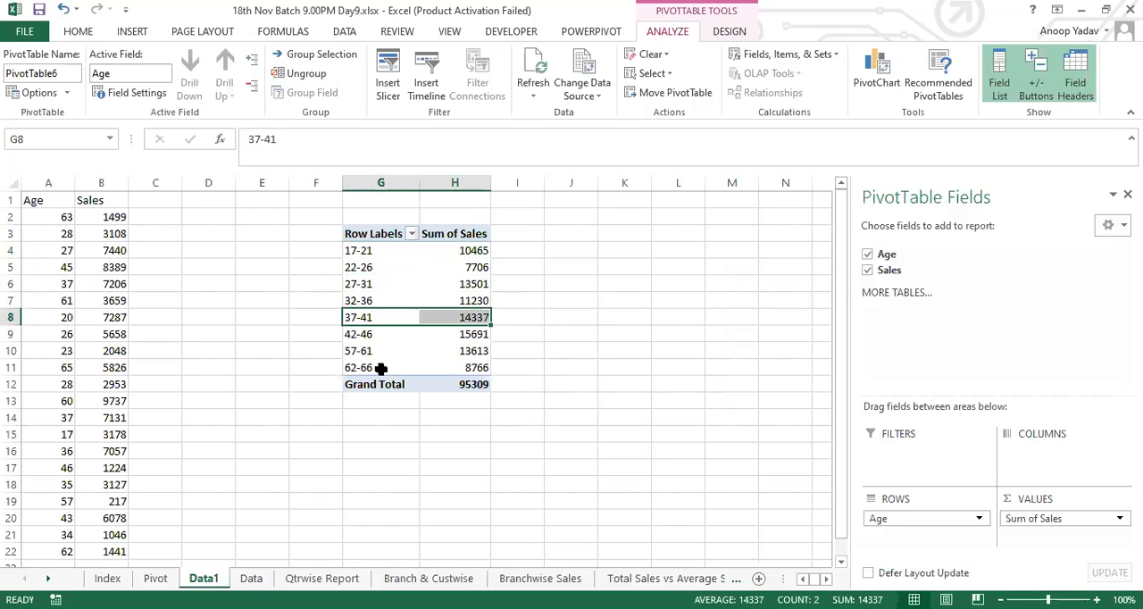
left_click(359, 334)
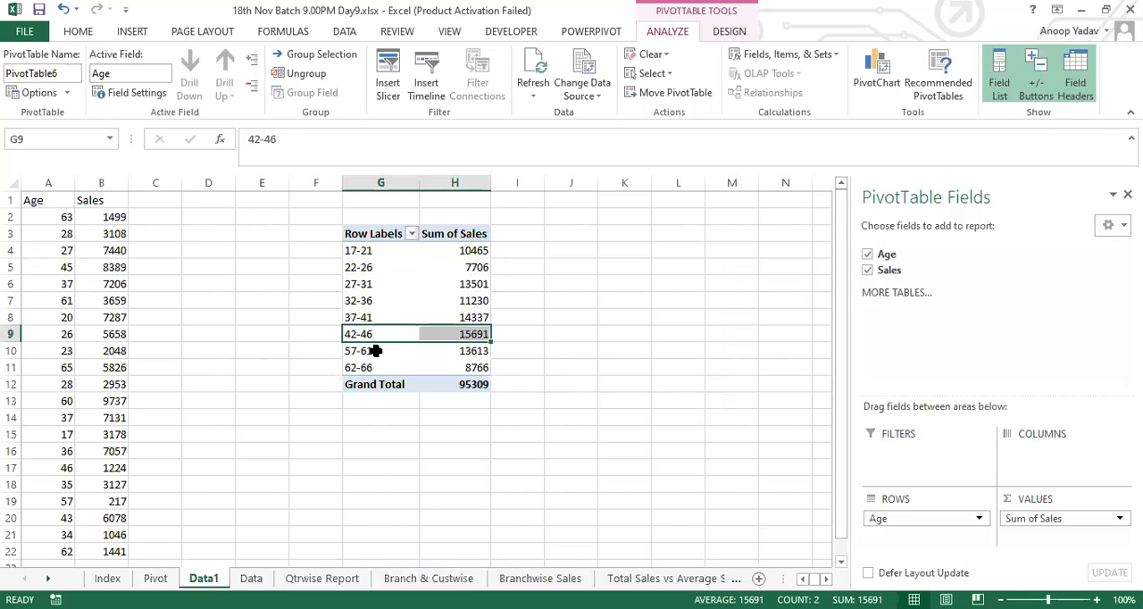
left_click(374, 351)
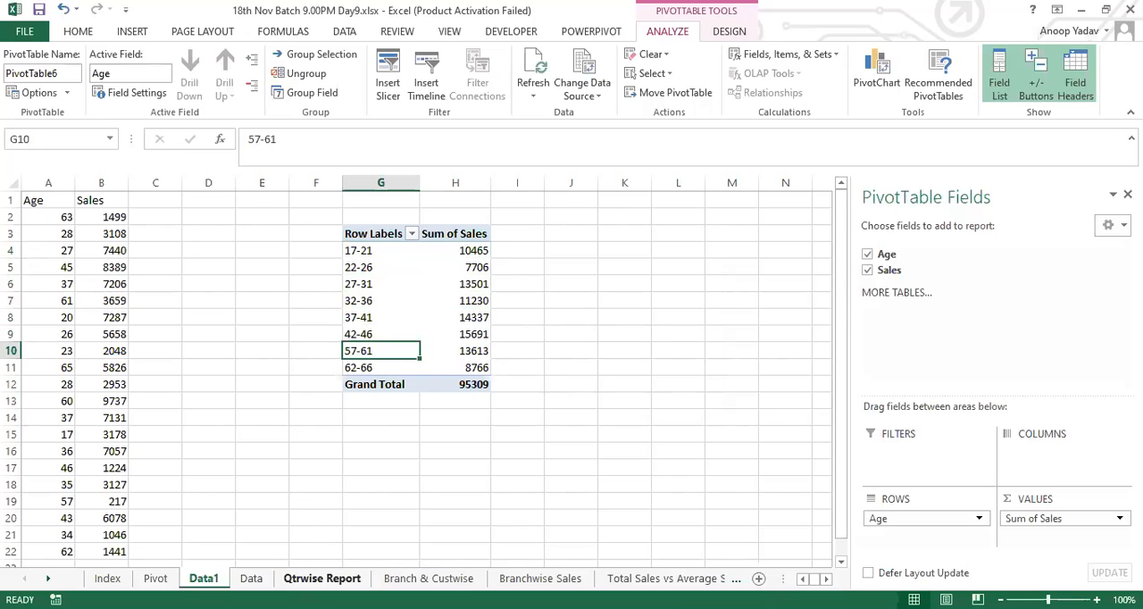
left_click(372, 334)
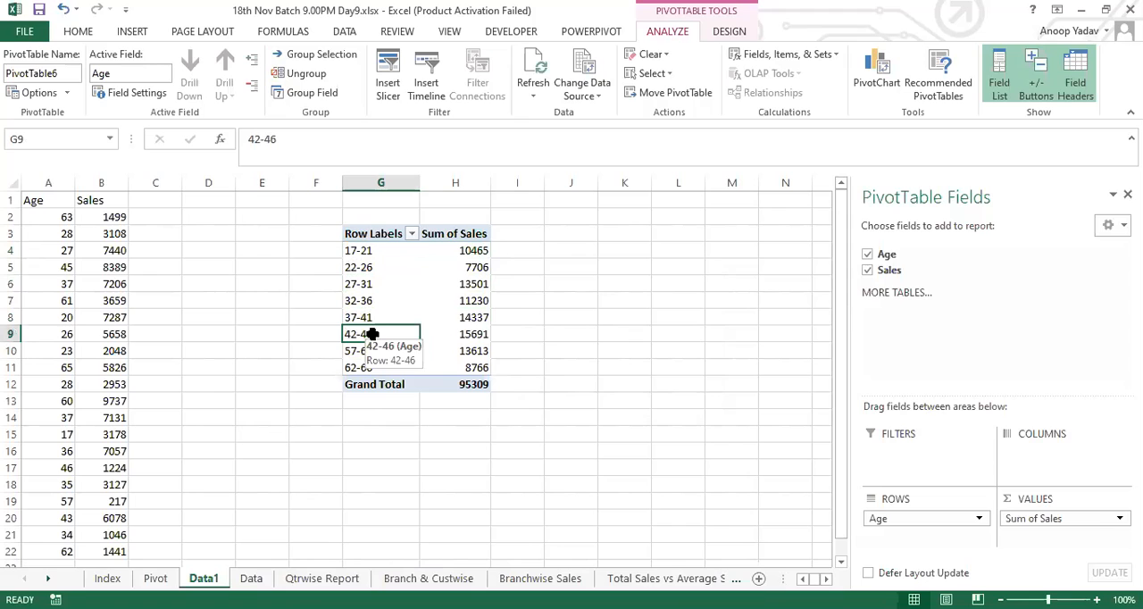
Step: Inspect the starting date, ending date and interval settings of the quarter grouping on the Qtrwise Report sheet without changing them
left_click(339, 580)
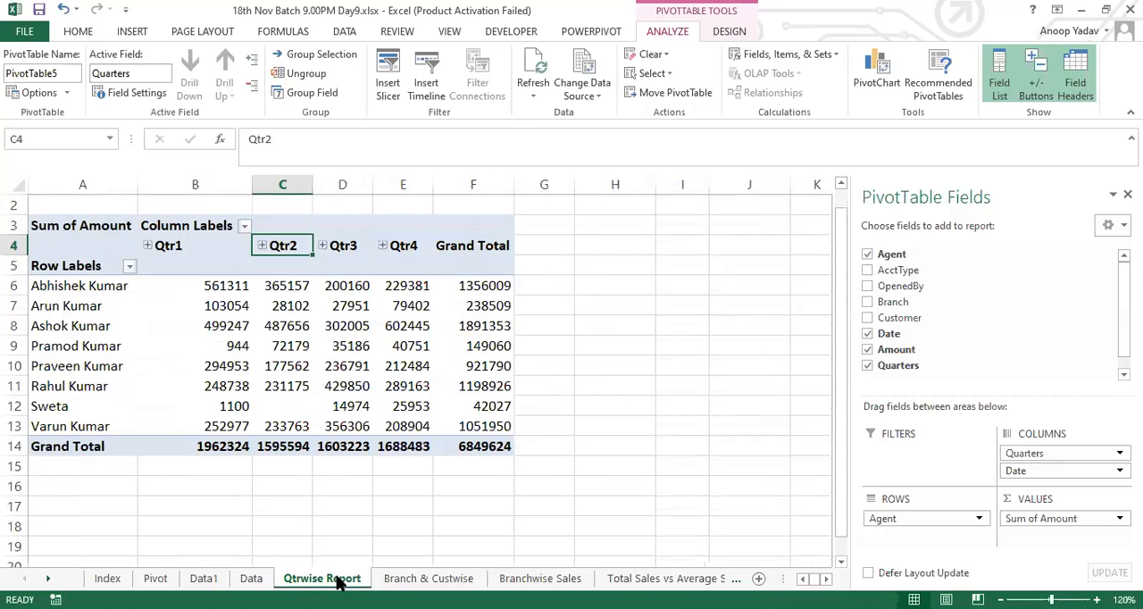
right_click(280, 245)
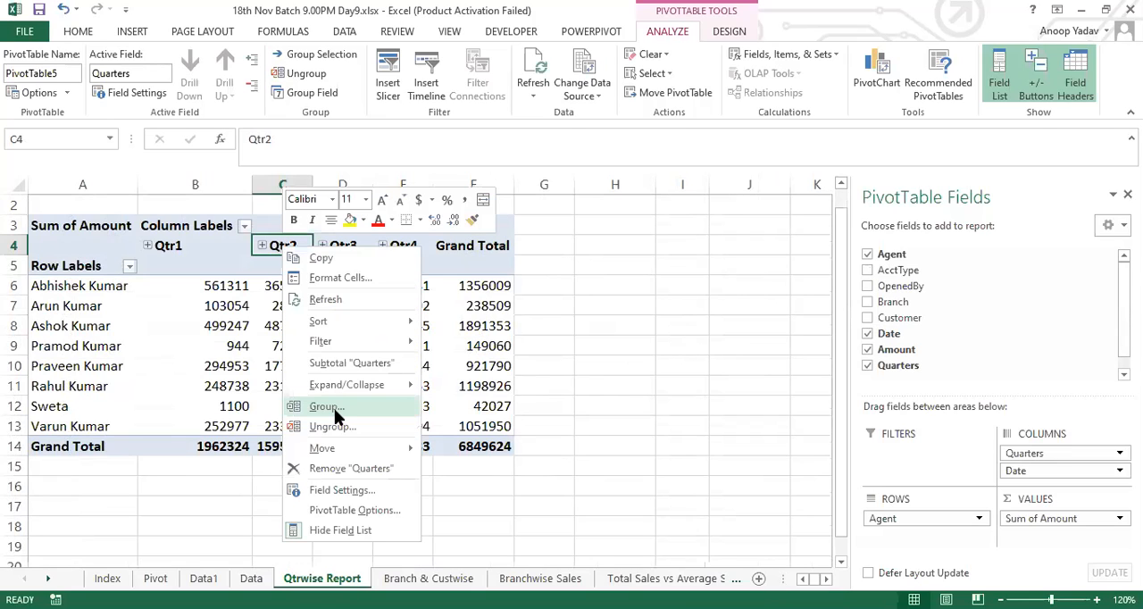
left_click(337, 415)
left_click_drag(393, 326, 309, 326)
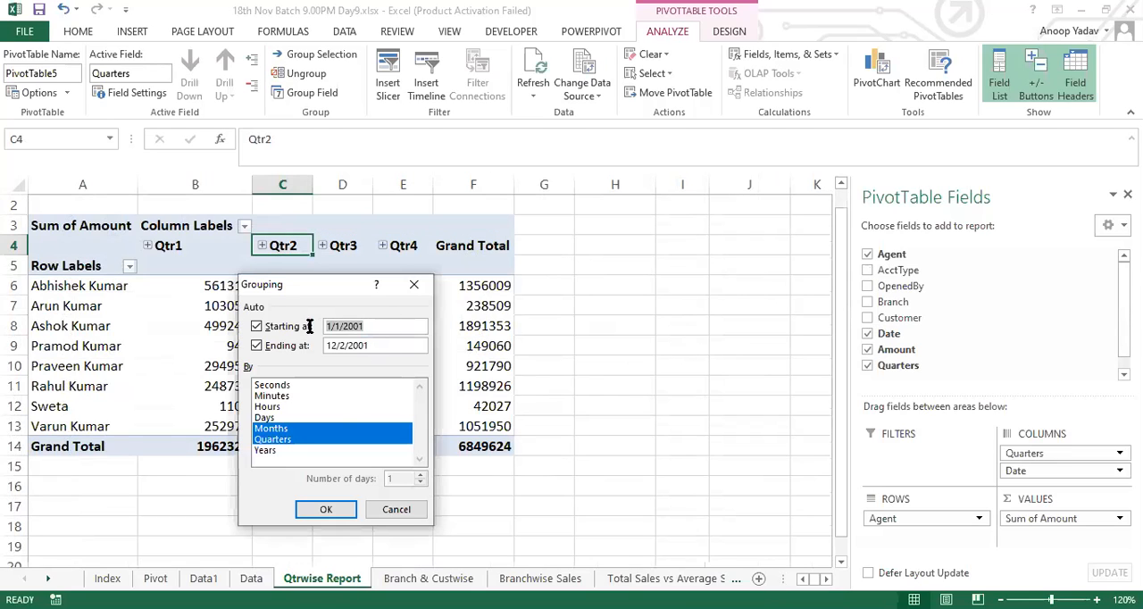
left_click_drag(388, 345, 314, 344)
left_click_drag(376, 326, 312, 325)
left_click_drag(379, 346, 304, 345)
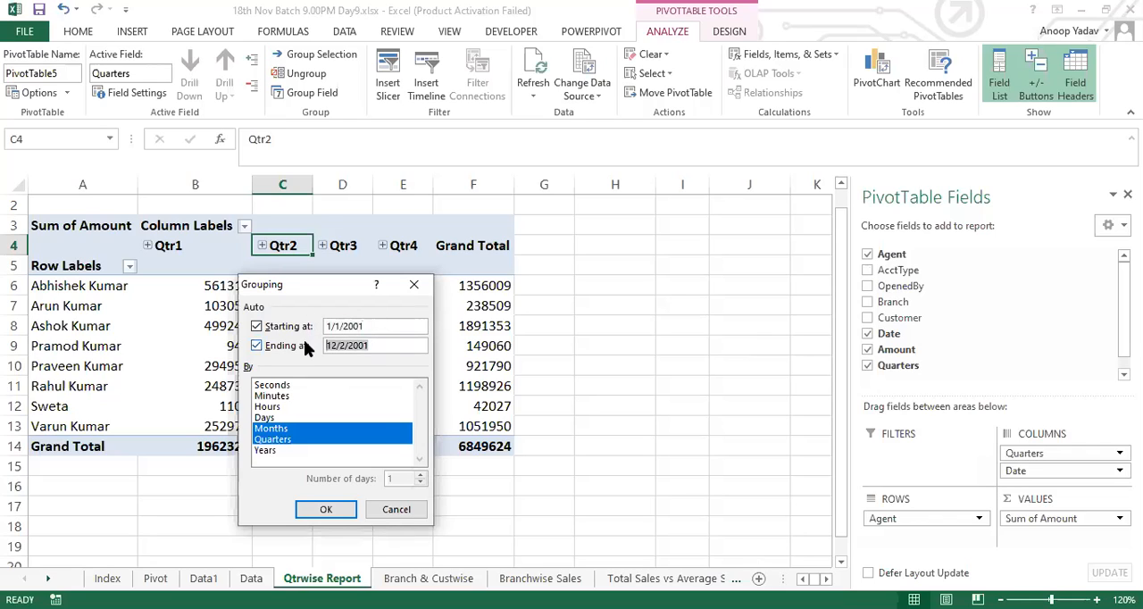
left_click(395, 512)
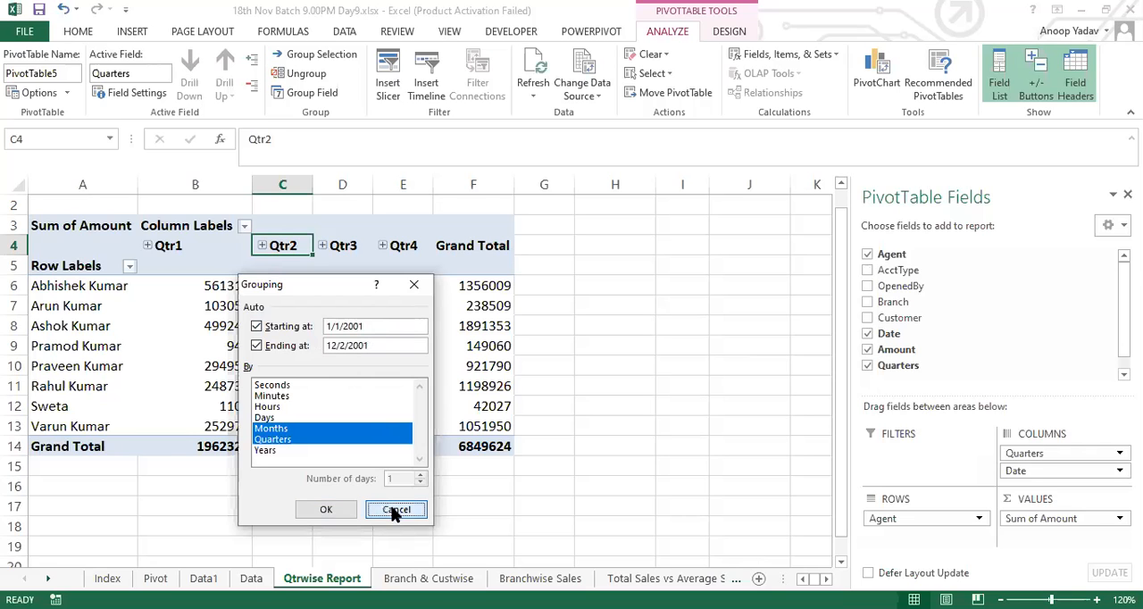
Step: Create a pivot table from the Data sheet's table on a new worksheet
left_click(251, 578)
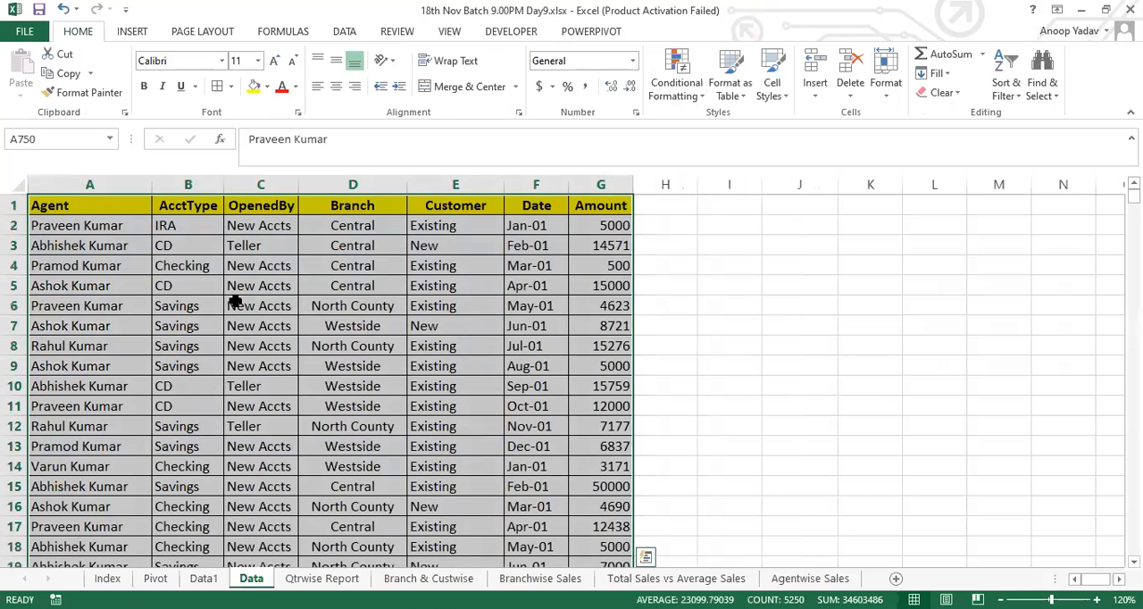
key("alt")
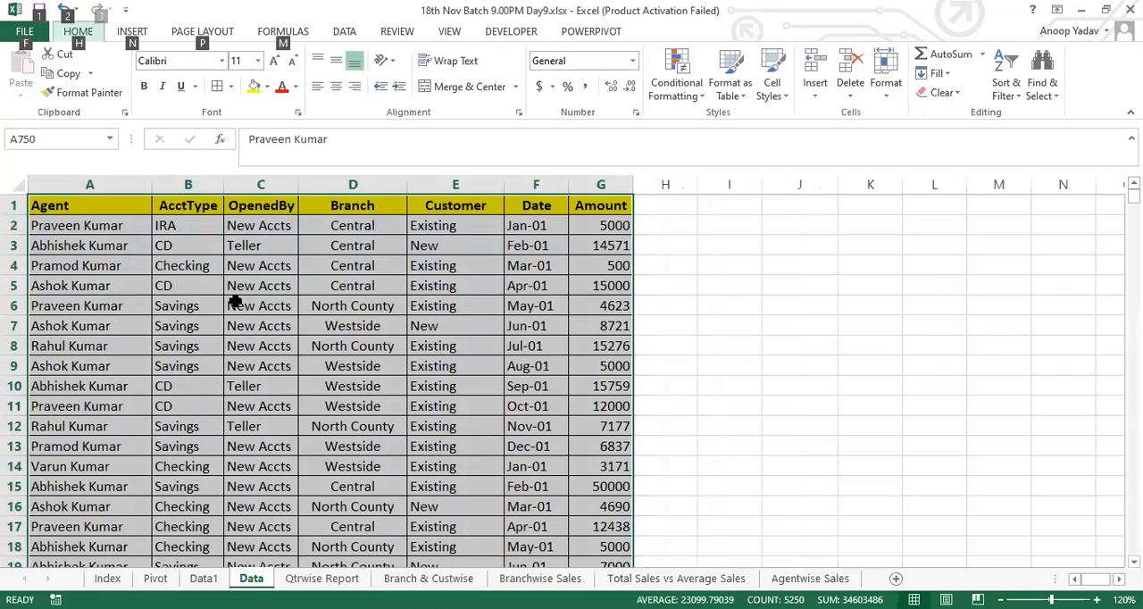
key("d")
key("p")
key("f")
Step: Place the new pivot table sheet directly after Data and rename it Calculated Field
left_click_drag(270, 578, 362, 579)
double_click(288, 579)
type("Calcu")
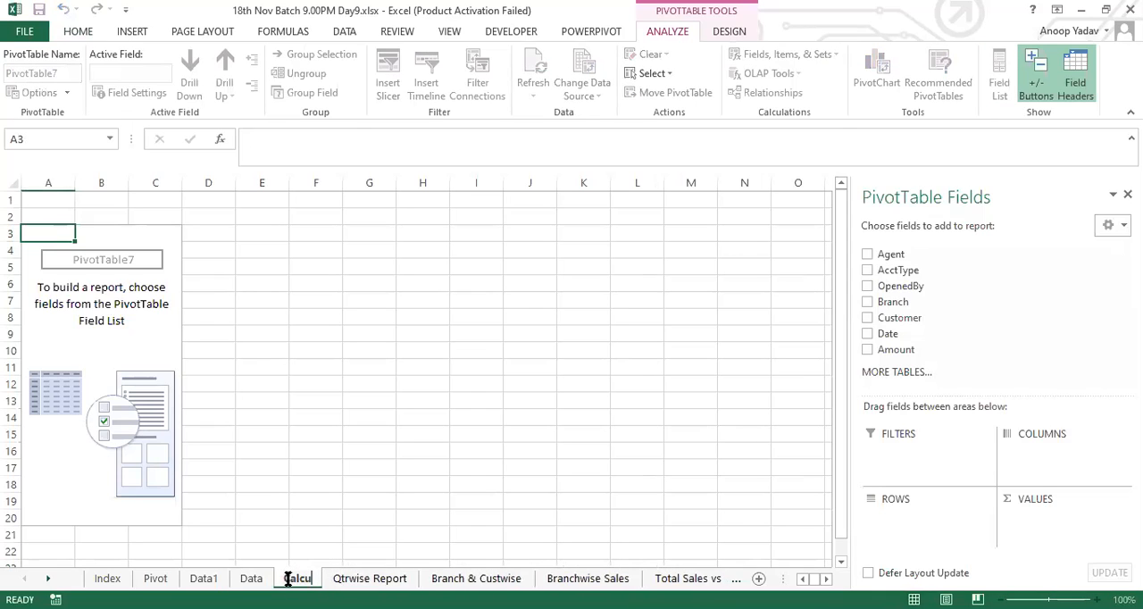
type("lated Field")
key("Return")
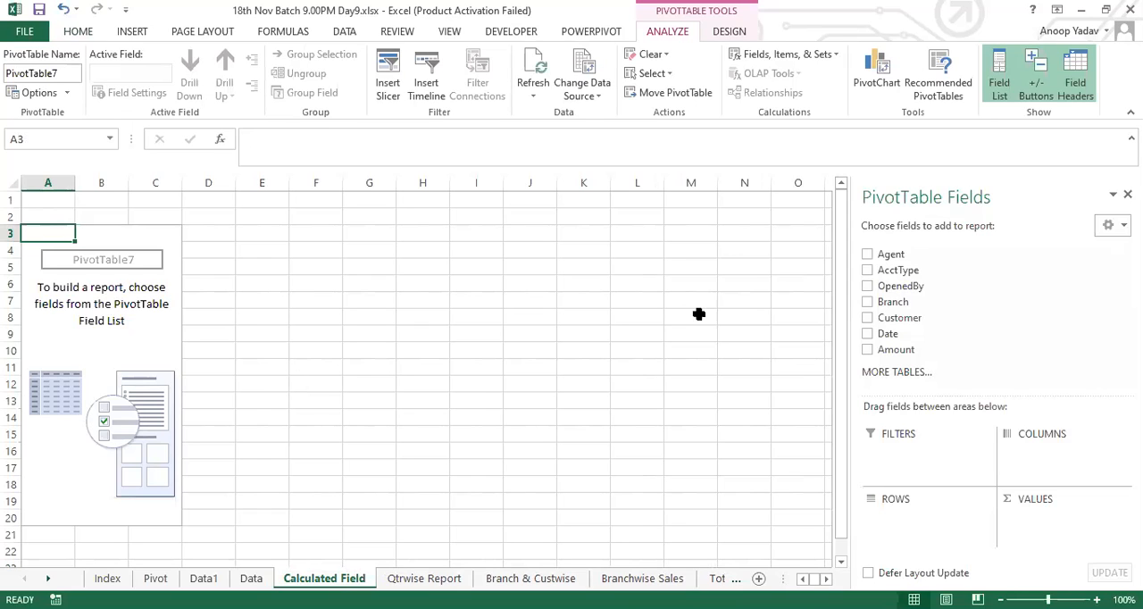
Step: Add Agent to Rows and the sum of Amount to Values in the new pivot table
left_click_drag(900, 255, 906, 535)
left_click_drag(893, 350, 1048, 532)
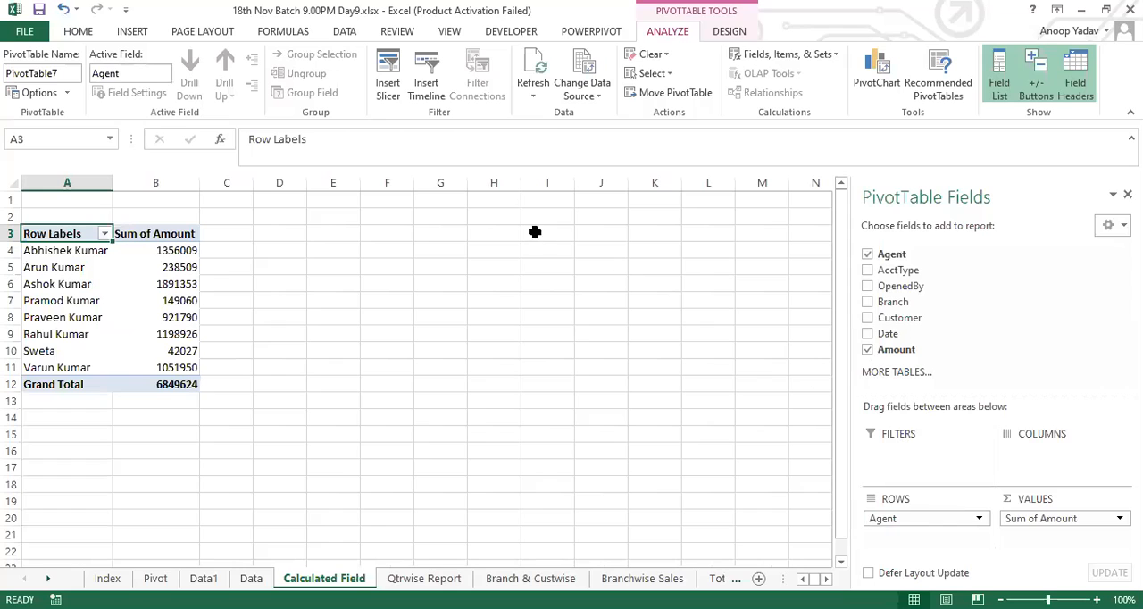
Step: Enter the rates Tax 23% and GST 18% in H1:I2 of the Calculated Field sheet
left_click(491, 203)
type("Tax")
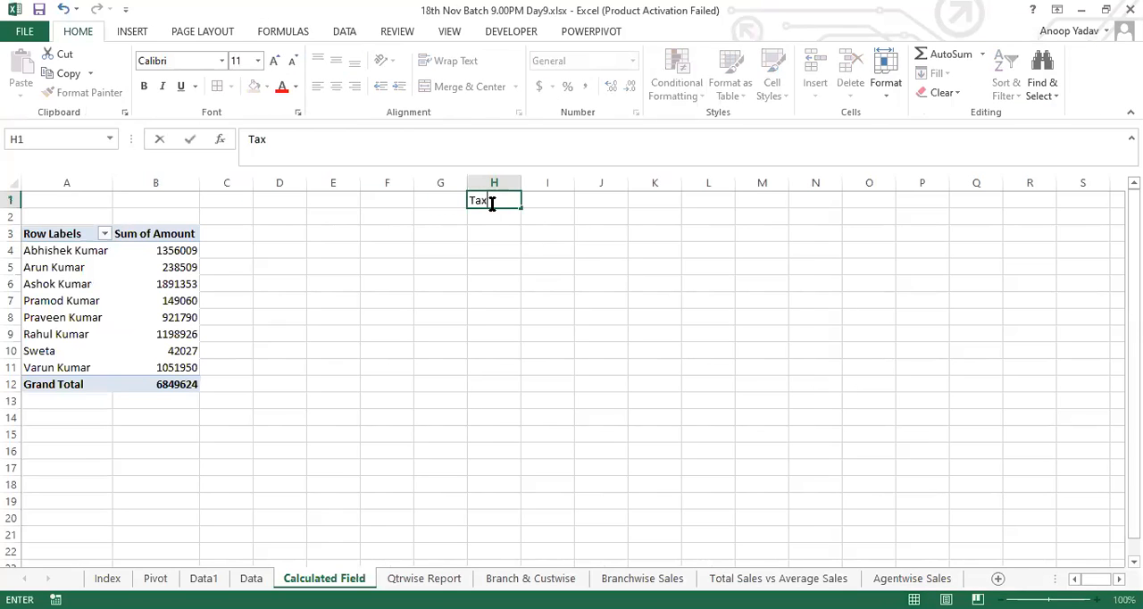
key("Tab")
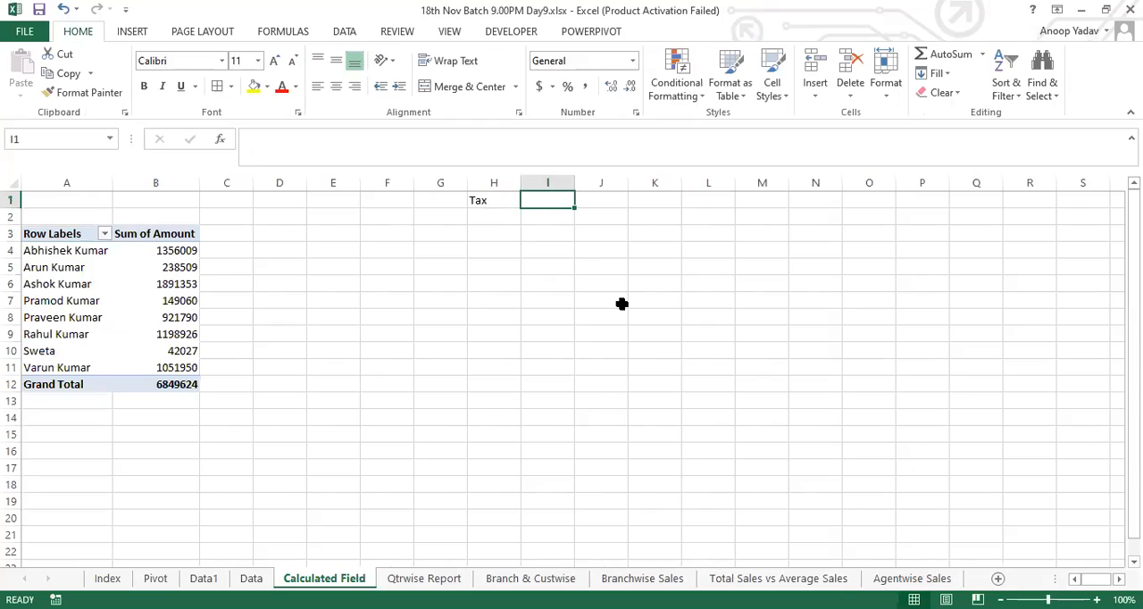
type("23%")
key("Return")
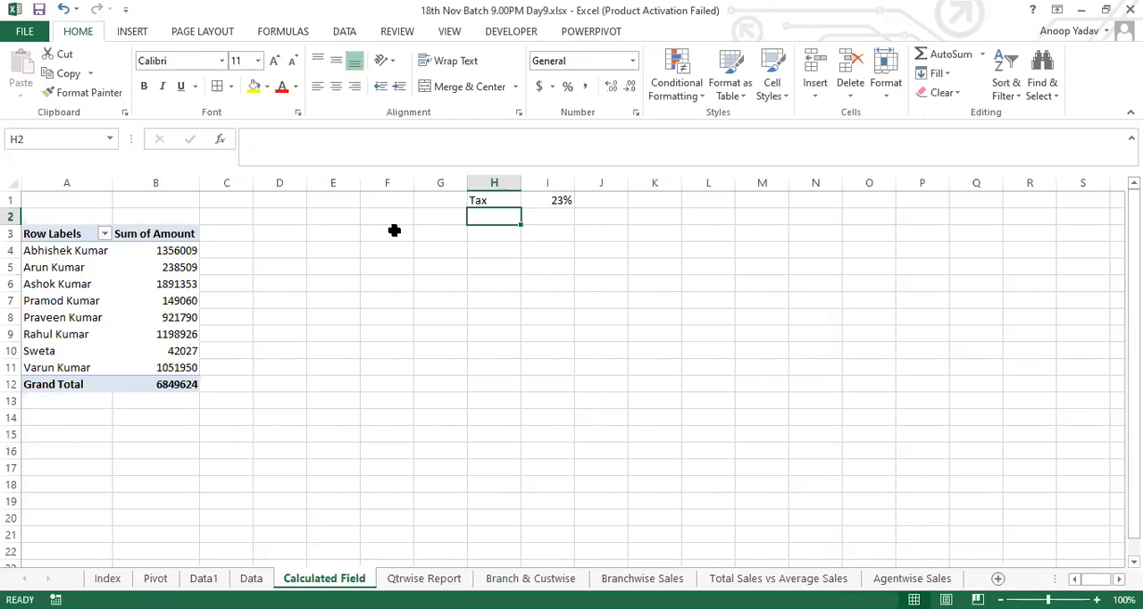
type("GST")
key("Tab")
type("18%")
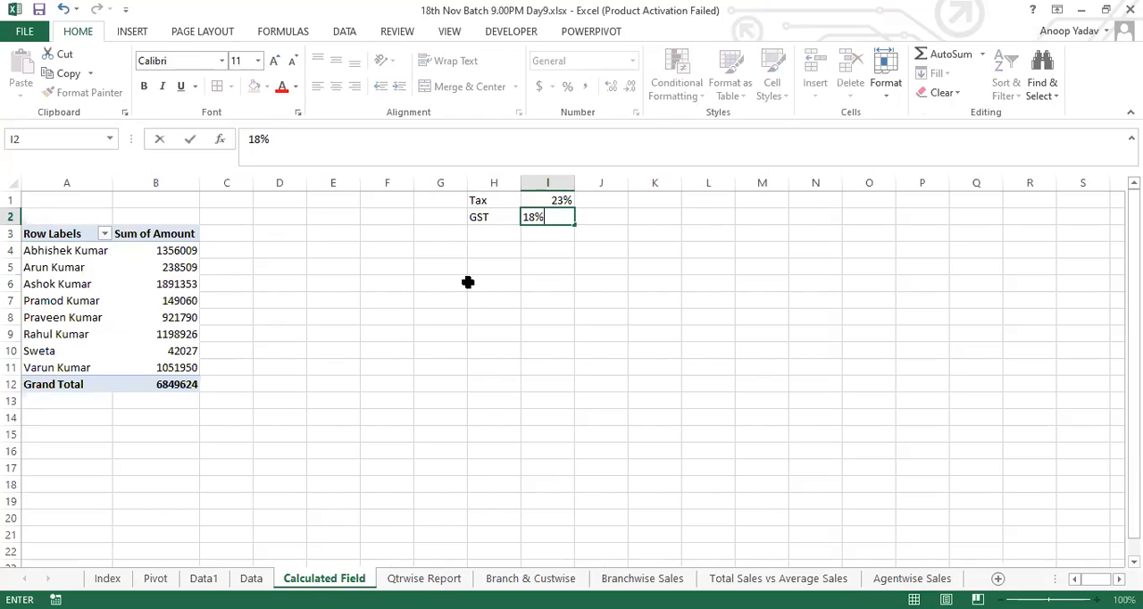
key("Return")
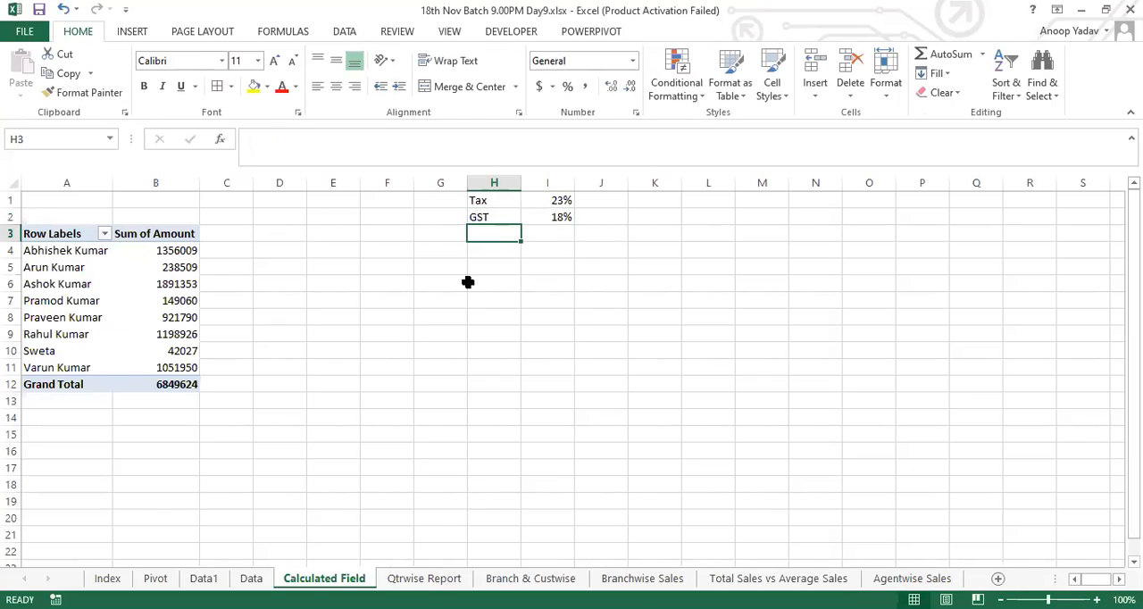
Step: Enter Bonus in H3 with a rate of 10% in I3 and the condition >921790 in J3
type("Bonus")
key("Tab")
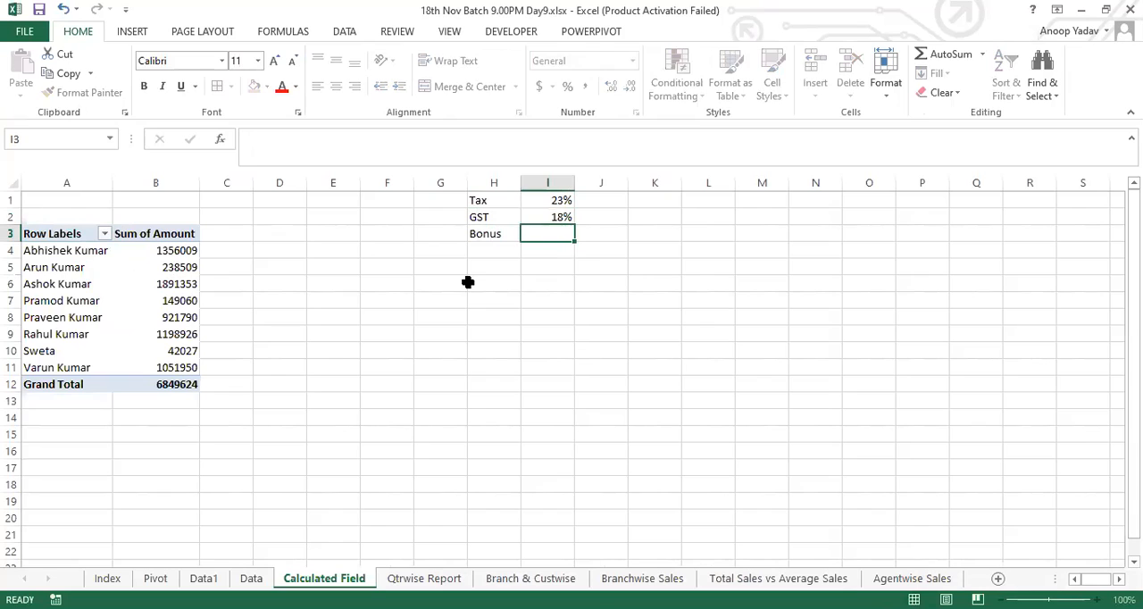
type("10%")
key("Tab")
type(">")
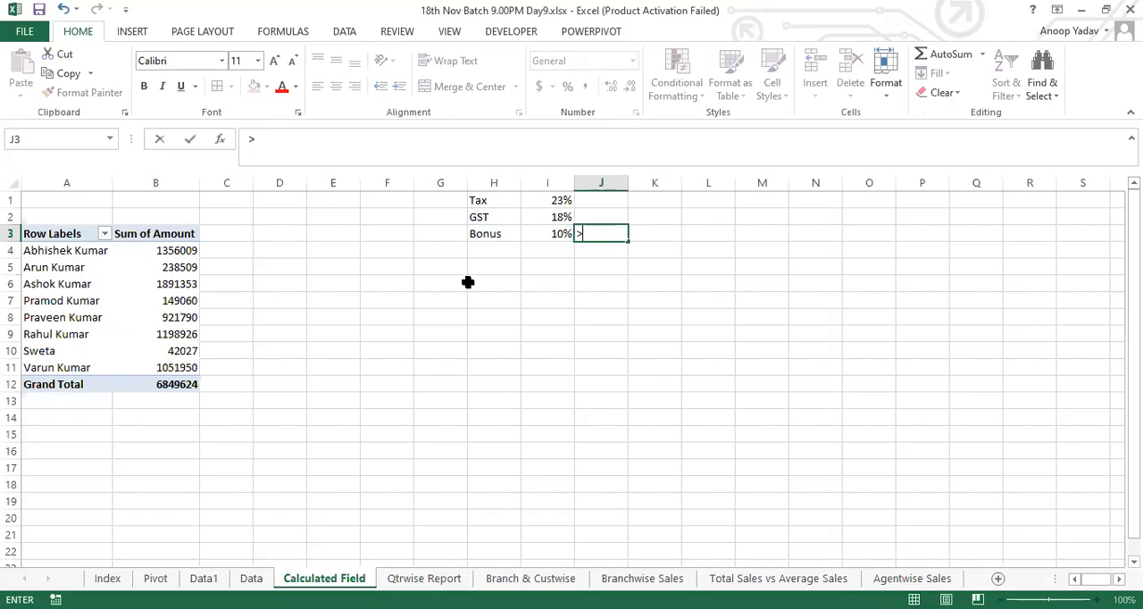
type("921790")
key("Return")
key("Up")
key("Right")
key("Right")
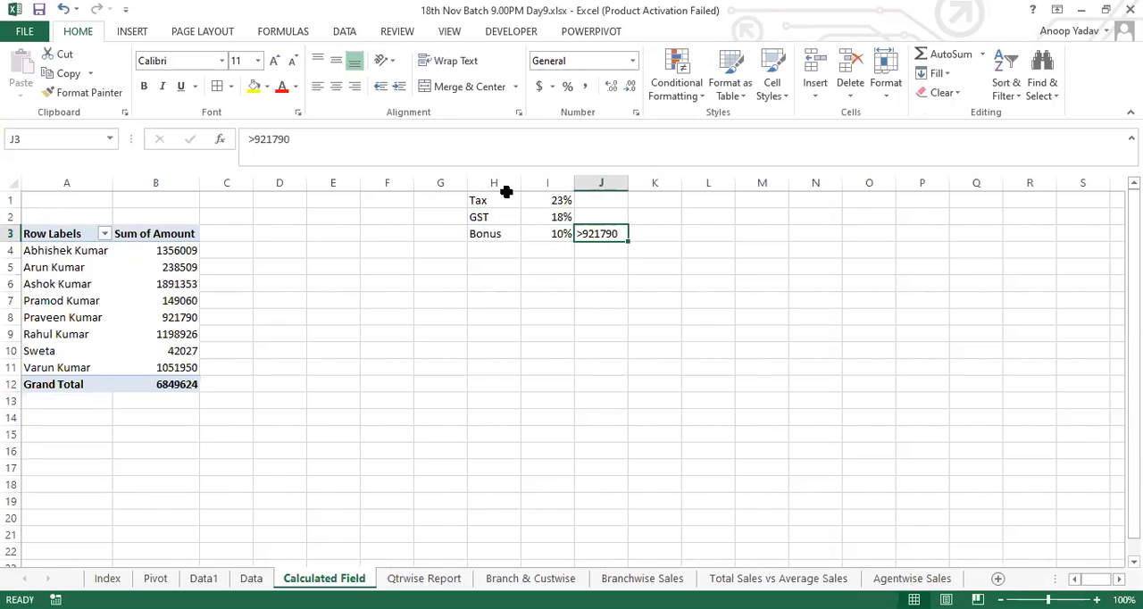
Step: Review the Tax, GST and Bonus rates alongside the first agent's amount in the pivot table
left_click_drag(490, 198, 636, 249)
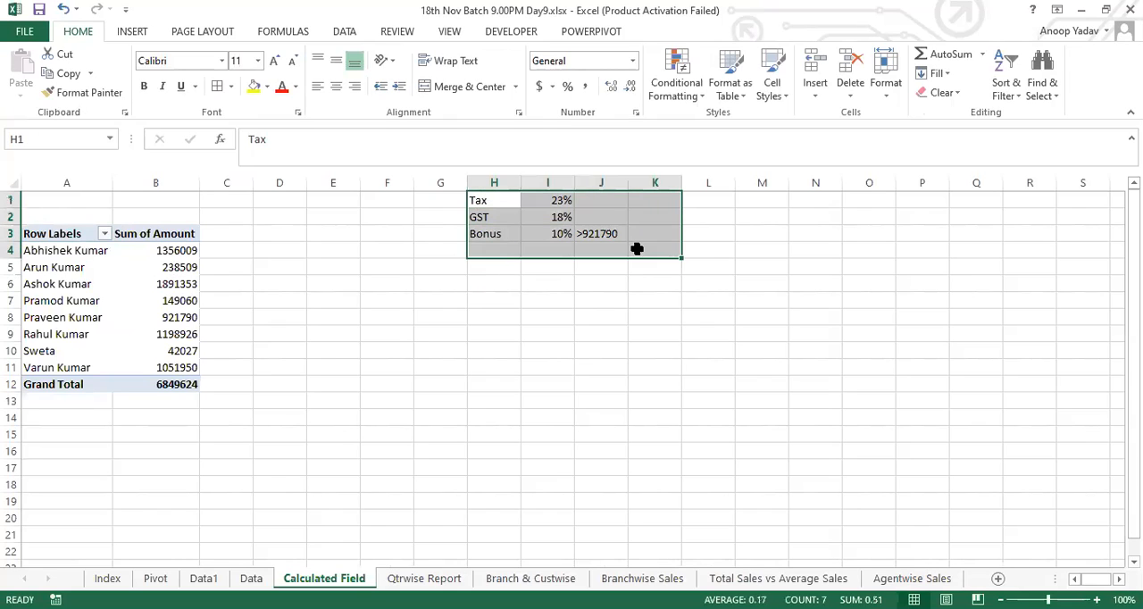
left_click(592, 231)
left_click_drag(505, 199, 268, 253)
left_click(268, 253)
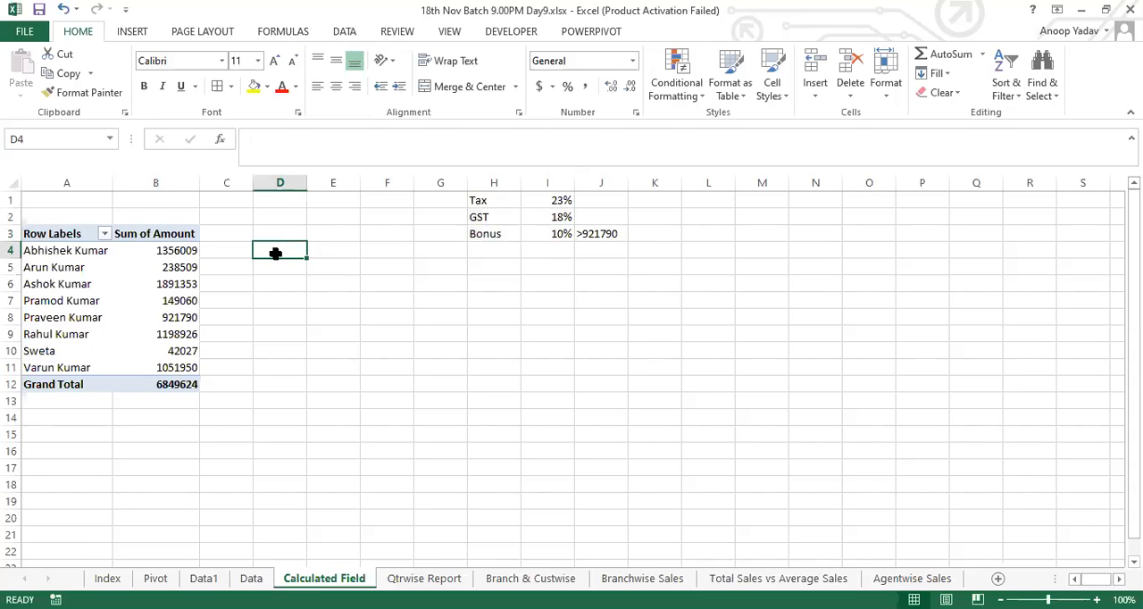
left_click(165, 251)
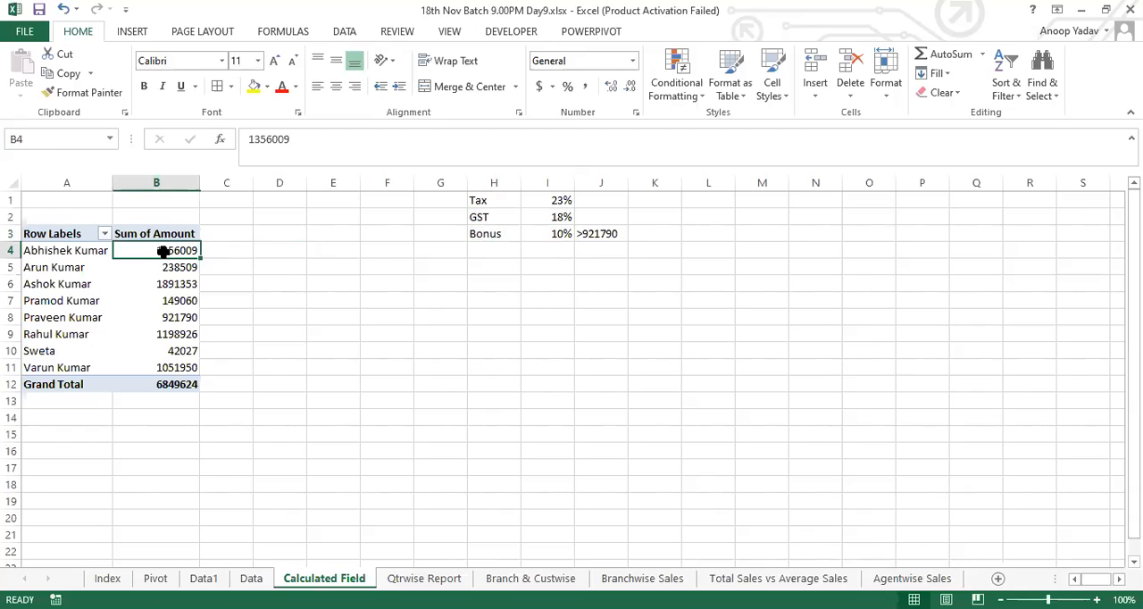
left_click(288, 251)
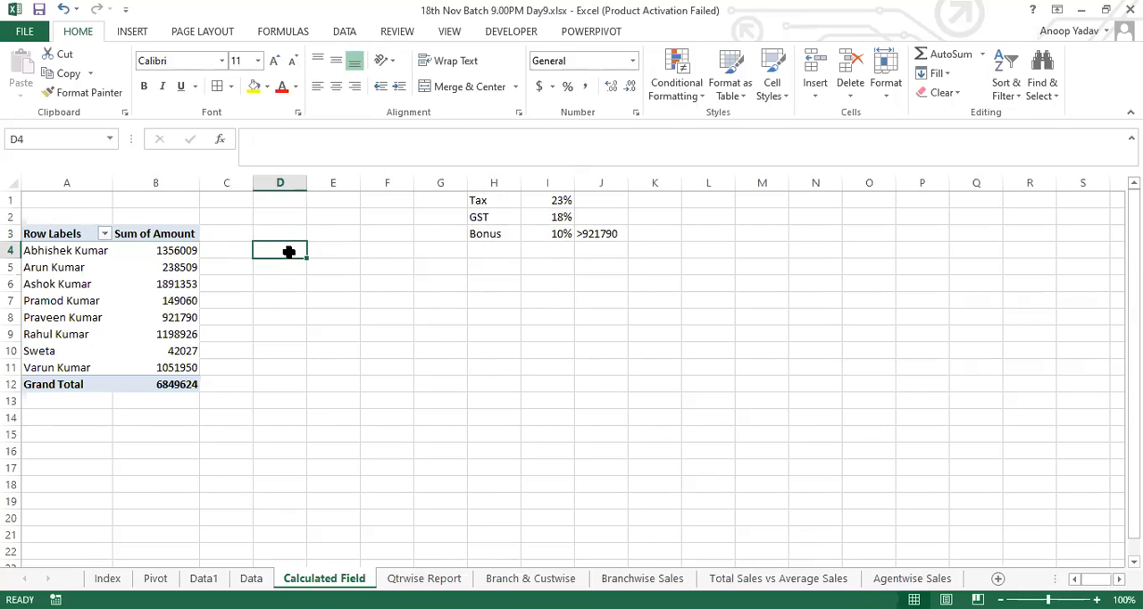
Step: Start a new calculated field named Tax in the agent pivot table
left_click(179, 248)
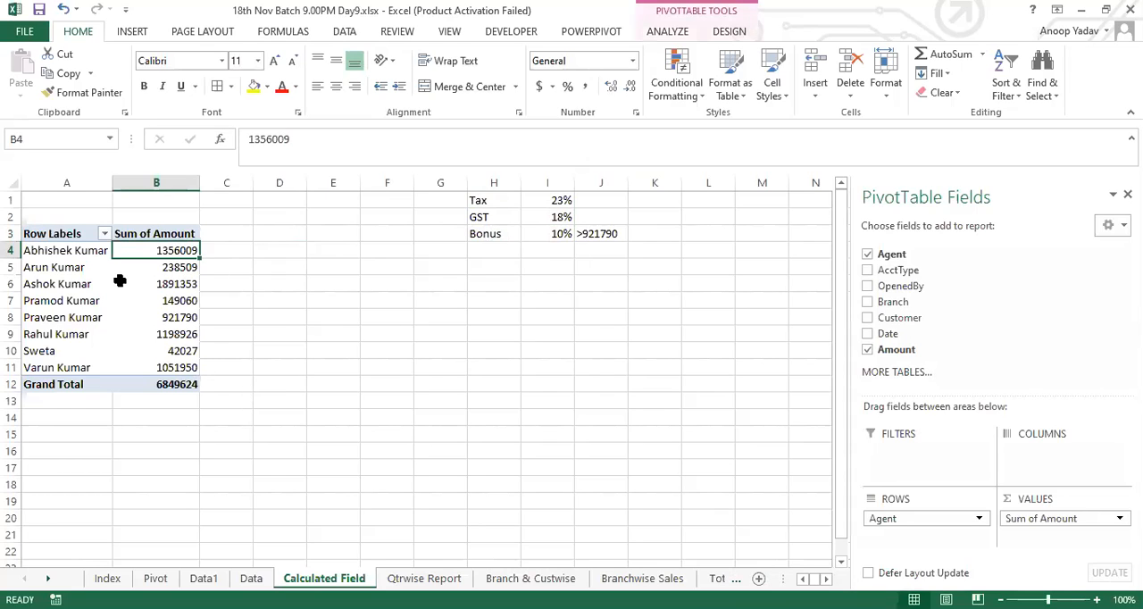
left_click(669, 31)
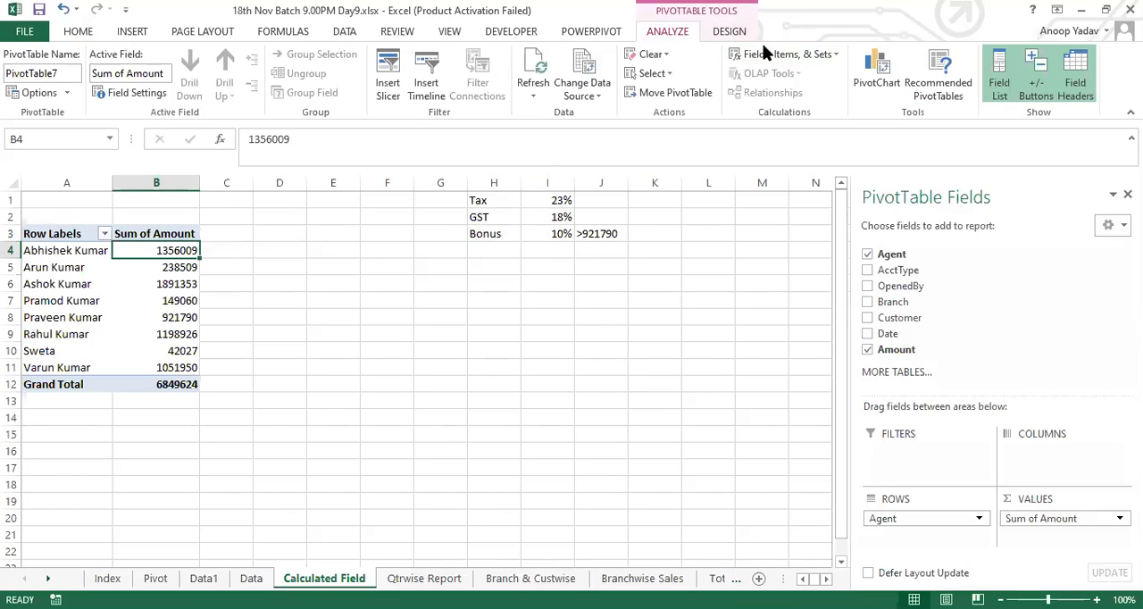
left_click(811, 54)
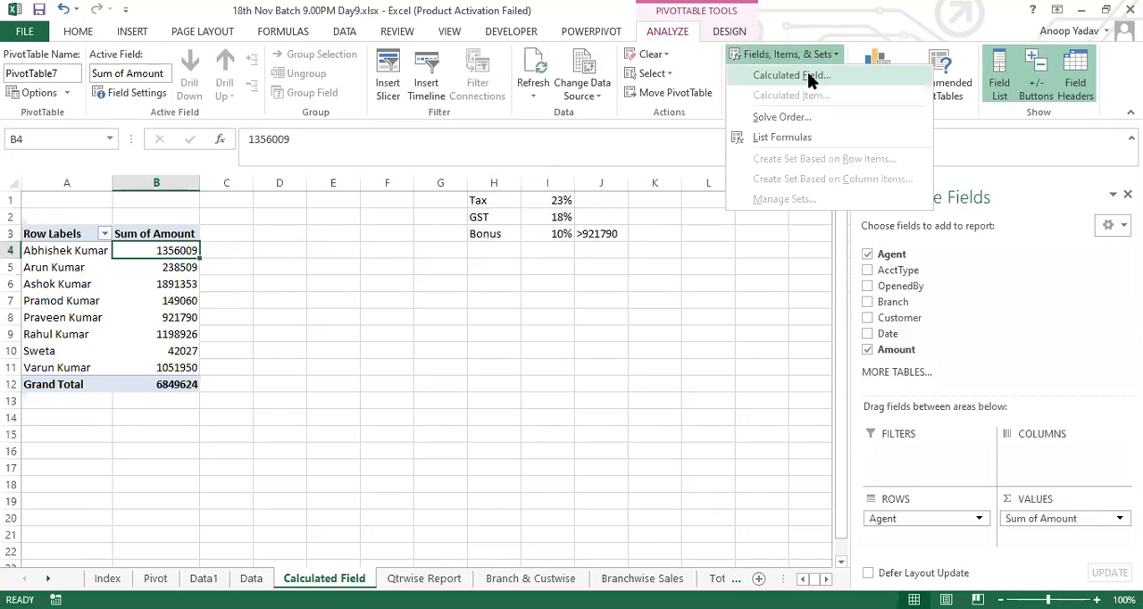
left_click(789, 75)
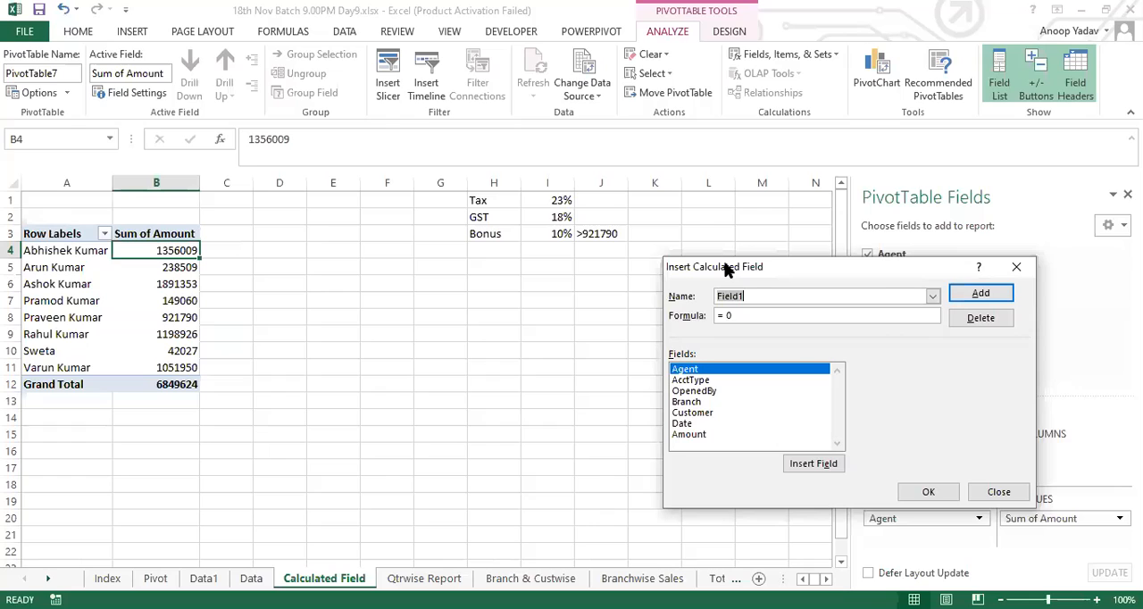
left_click_drag(725, 267, 485, 267)
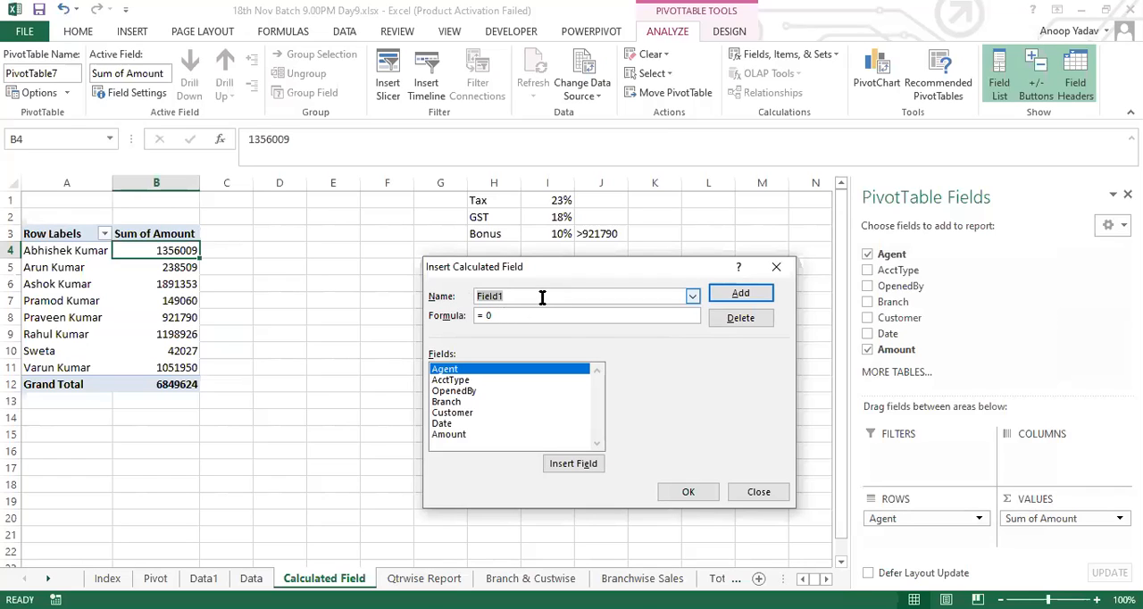
type("Tax")
Step: Set the Tax field's formula to = Amount*23% and add it to the pivot table
left_click(505, 316)
key("BackSpace")
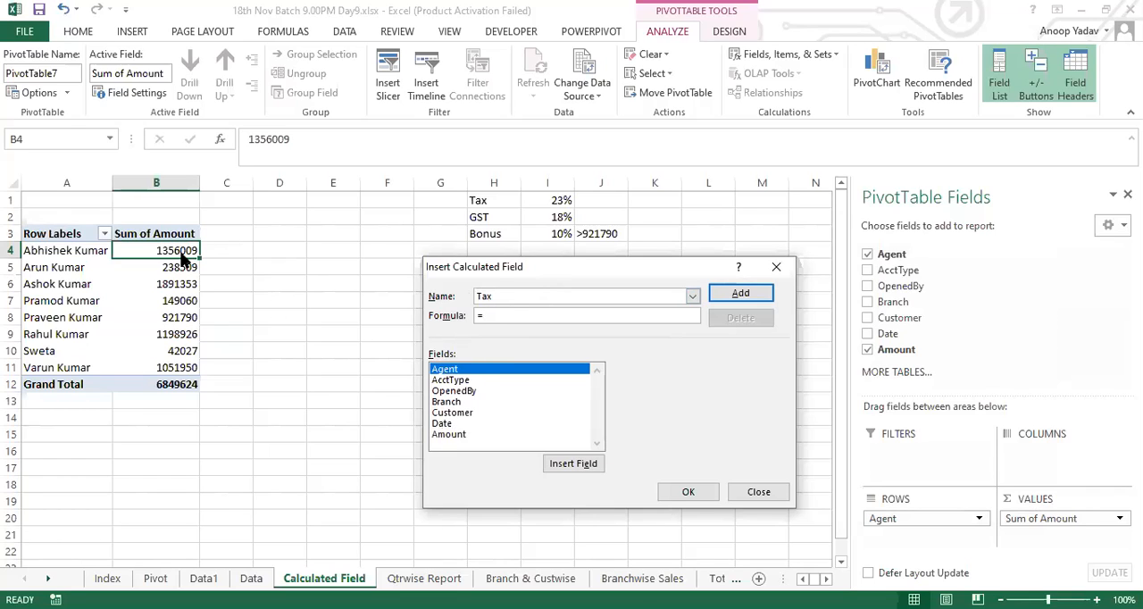
left_click(449, 434)
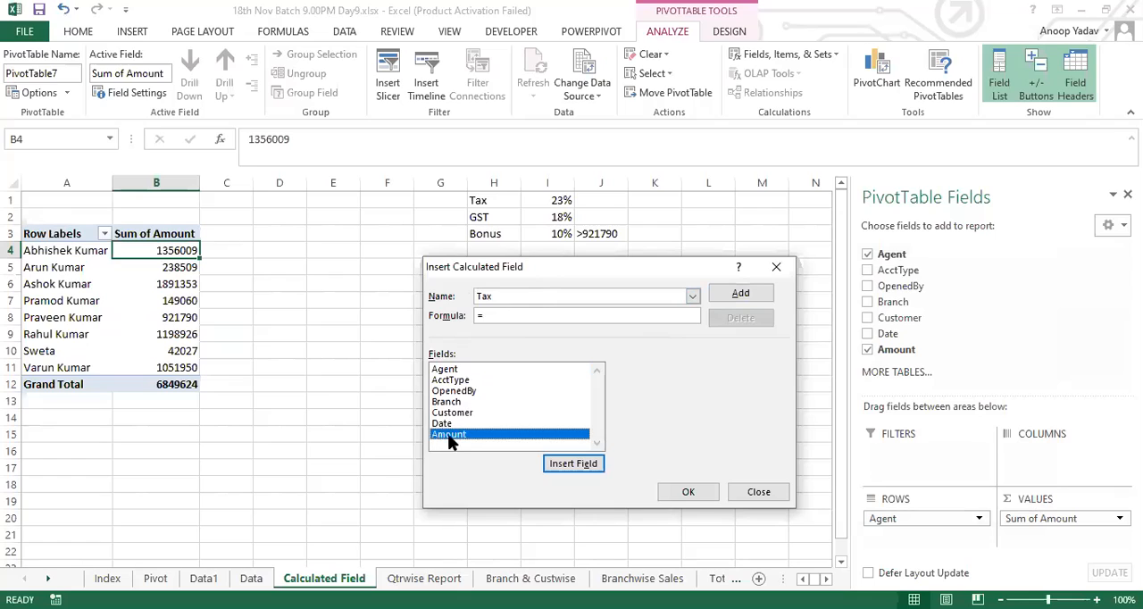
double_click(449, 435)
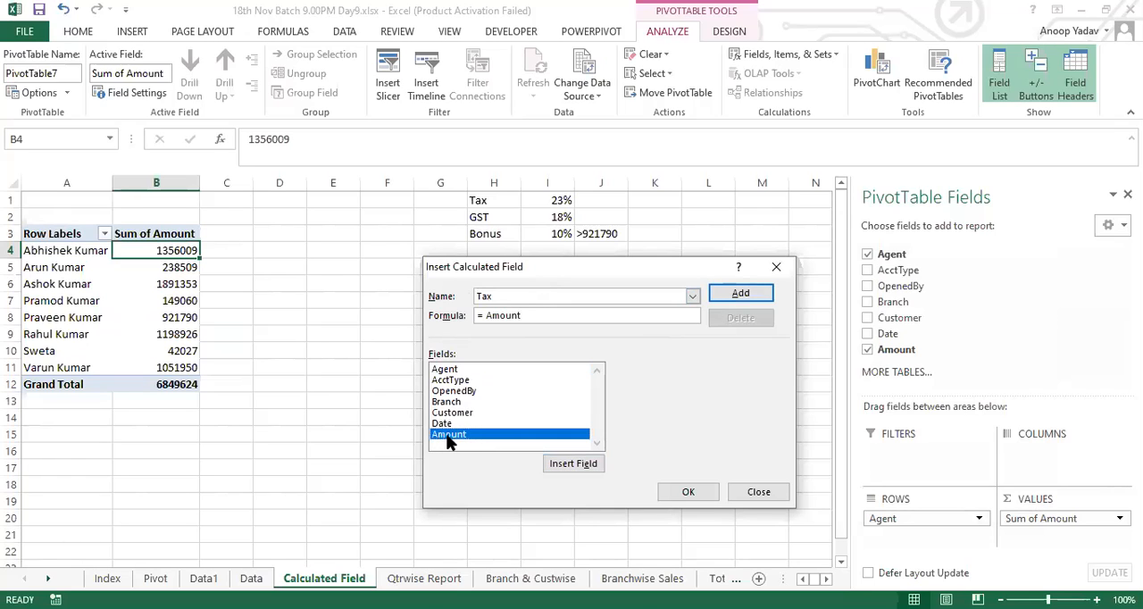
type("*23%")
left_click(672, 489)
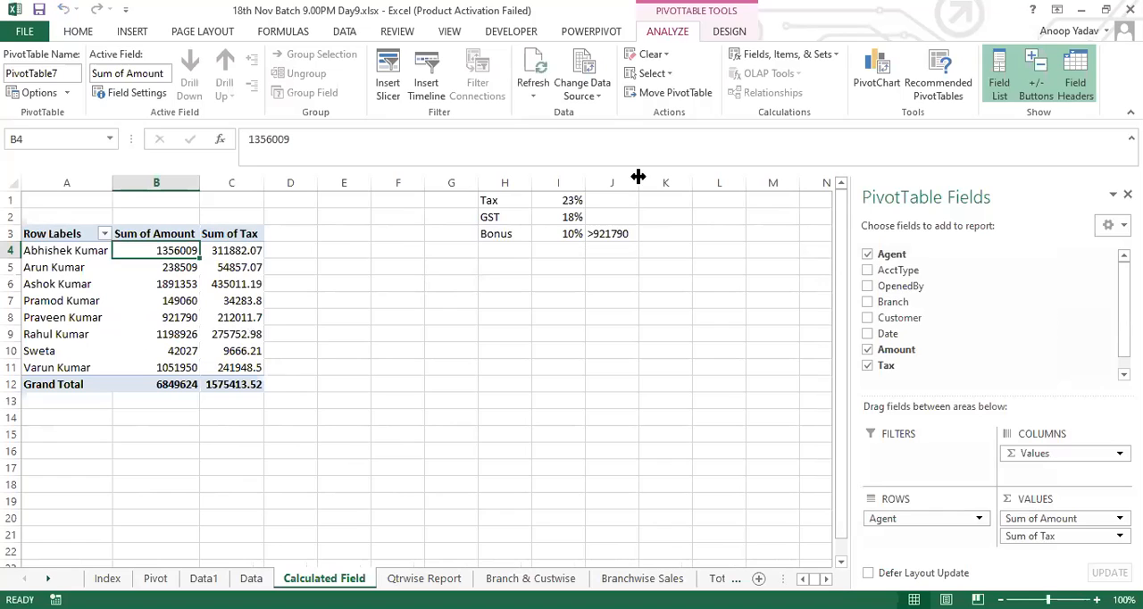
Step: Add a calculated field named GST with the formula = Amount*18% to the pivot table
left_click(803, 57)
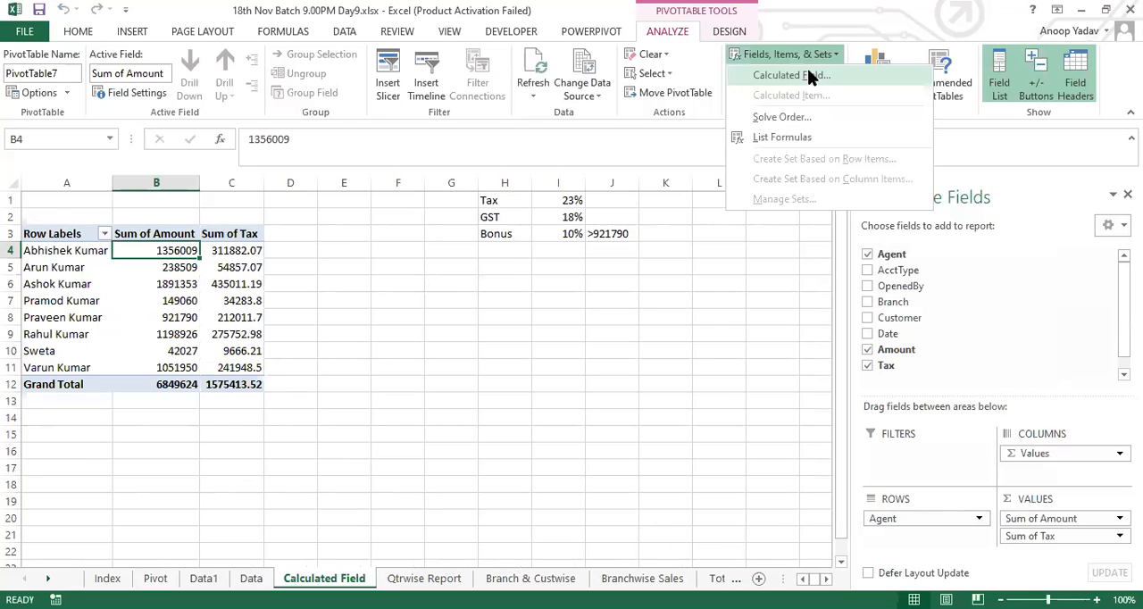
left_click(809, 77)
type("GST")
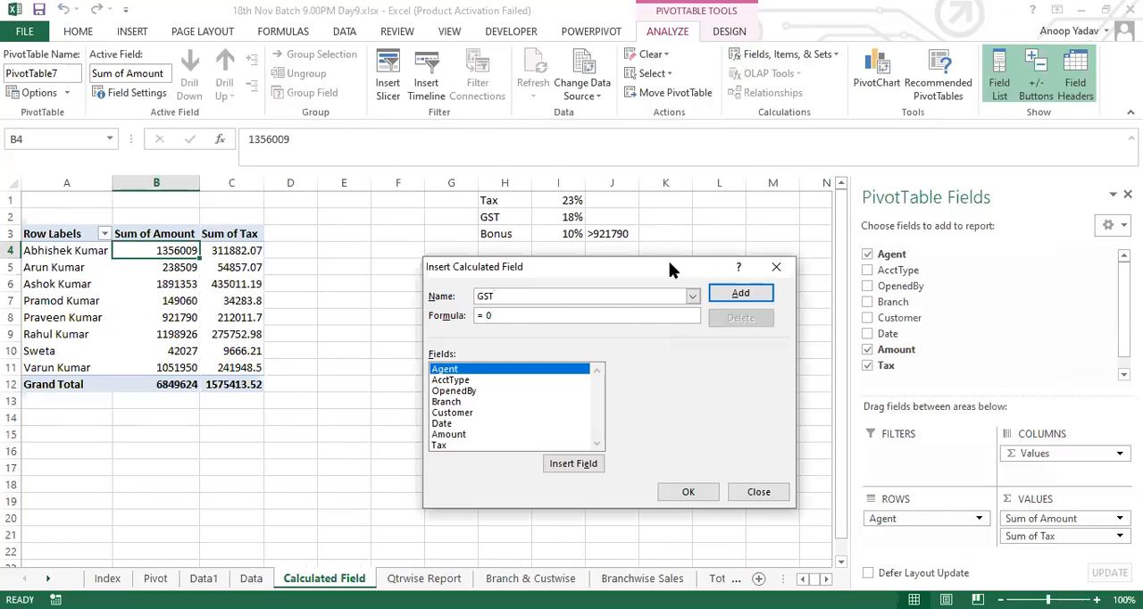
key("BackSpace")
key("BackSpace")
double_click(449, 435)
type("*18%")
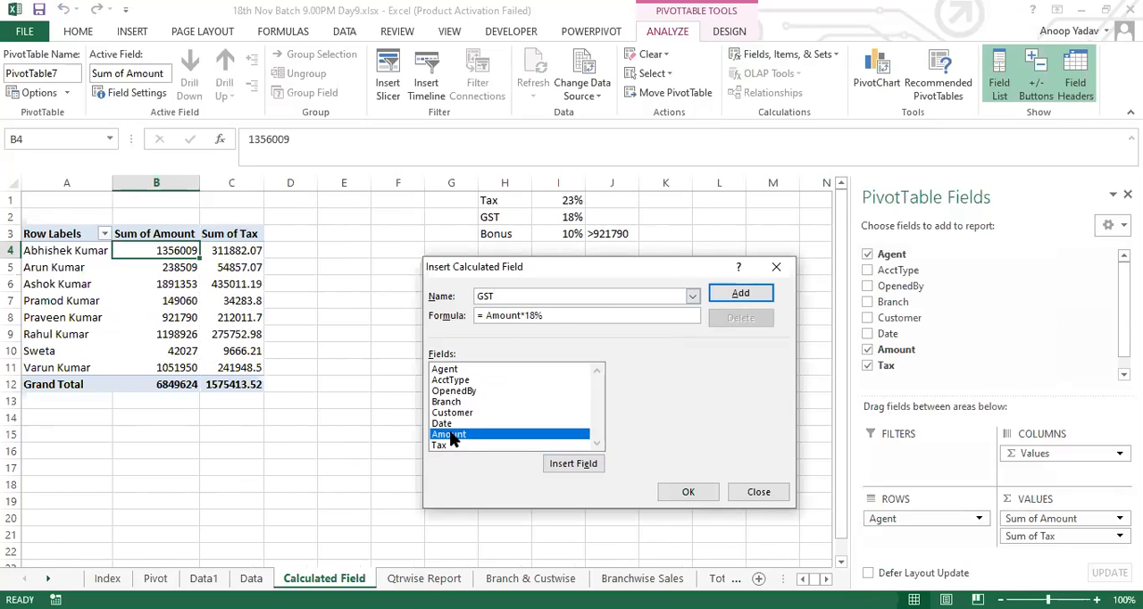
left_click(691, 492)
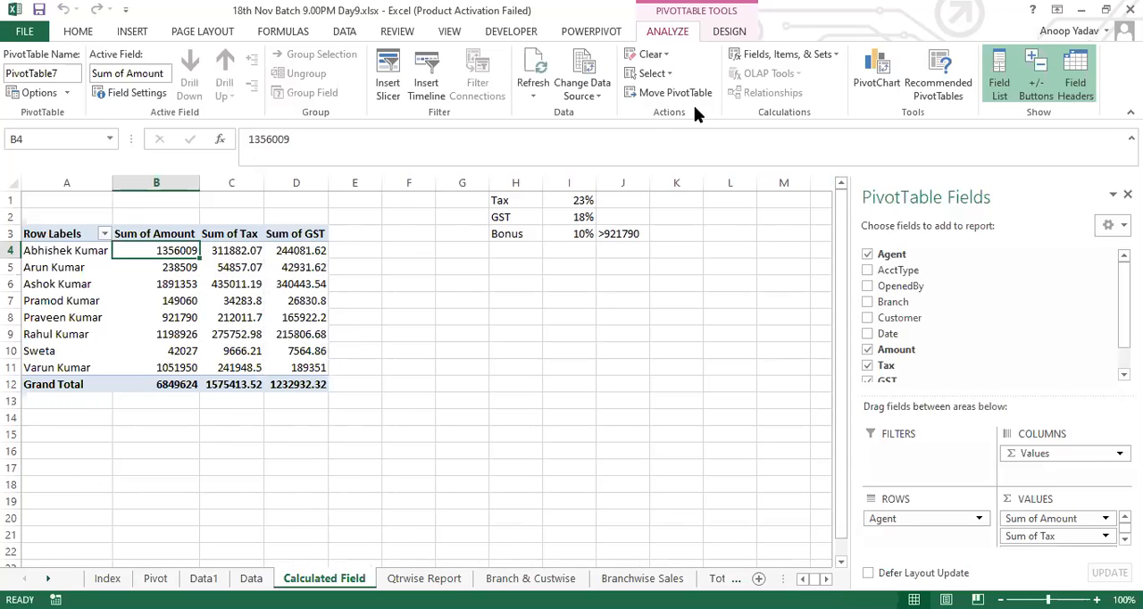
Step: Start another calculated field in the pivot table and name it Bonus
left_click(778, 54)
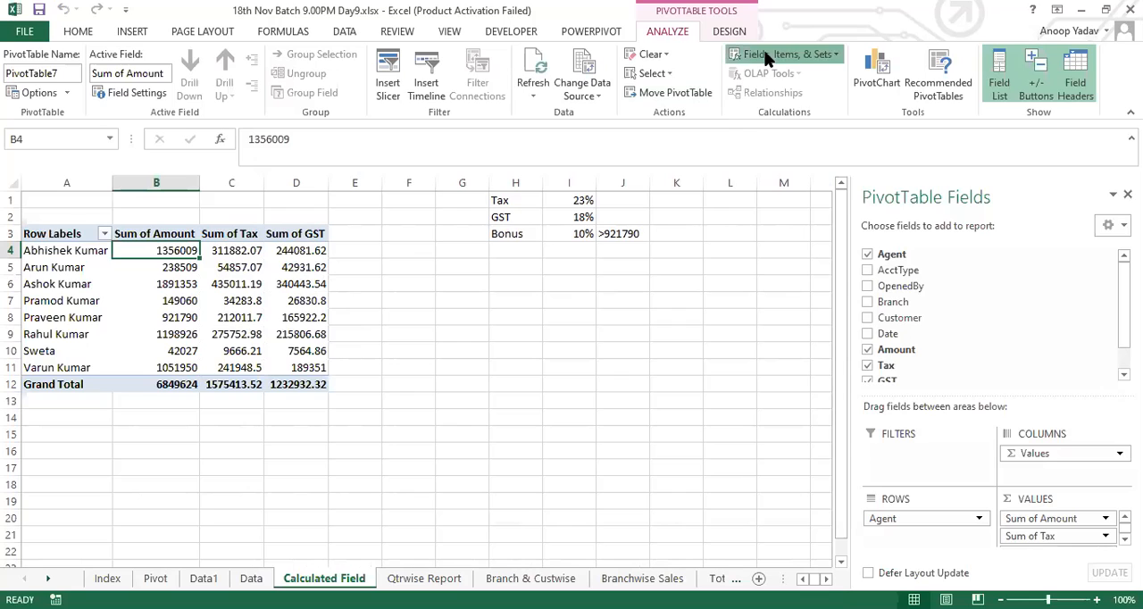
left_click(808, 78)
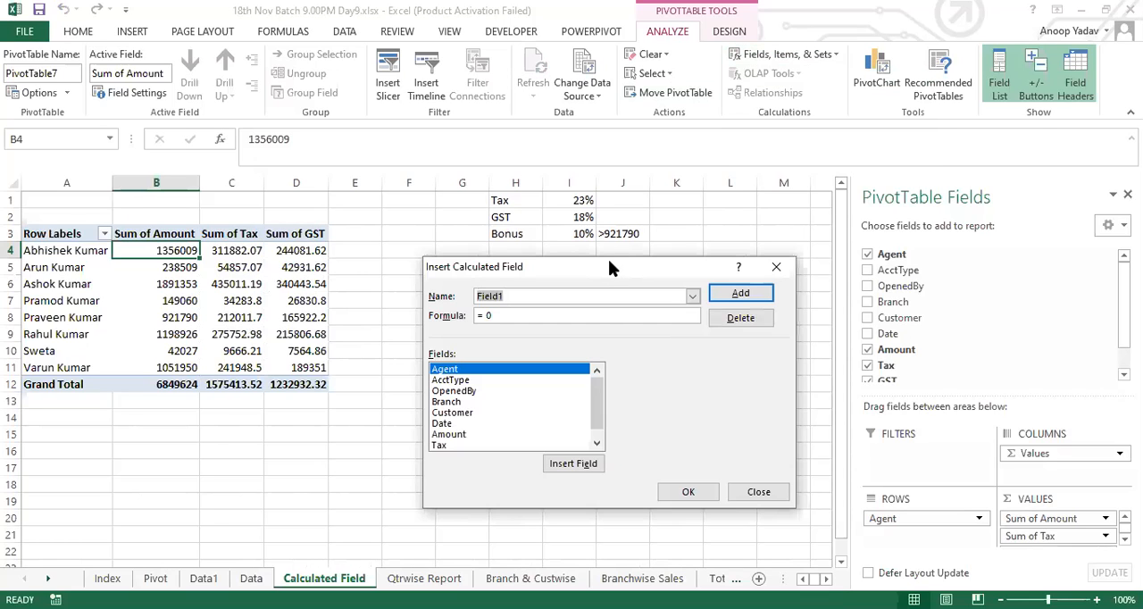
left_click_drag(608, 263, 613, 289)
left_click(539, 323)
left_click_drag(517, 323, 466, 325)
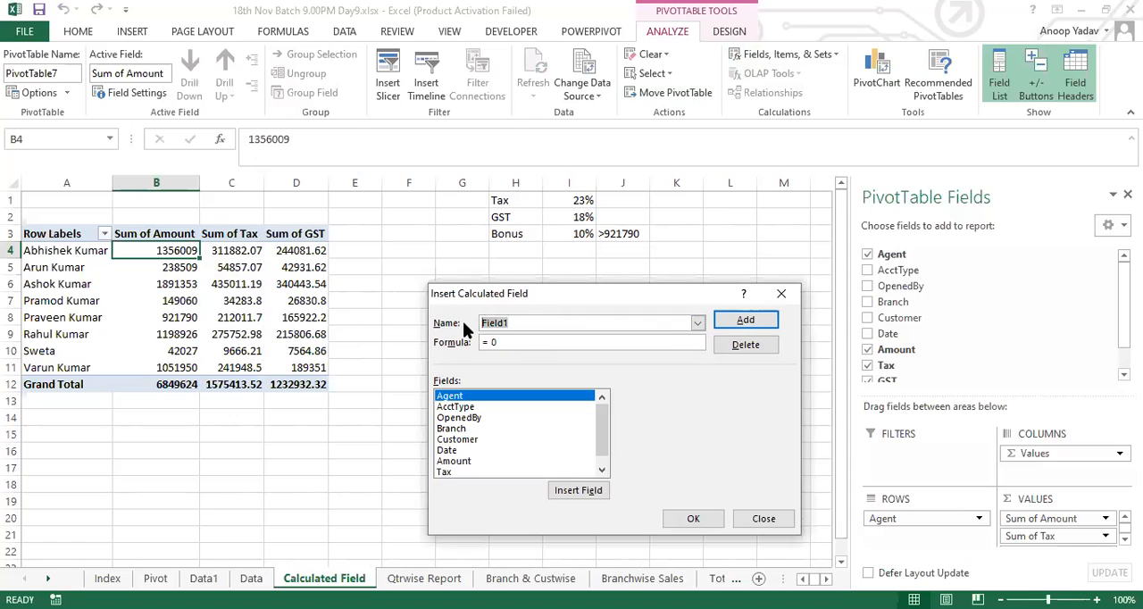
type("Bonus")
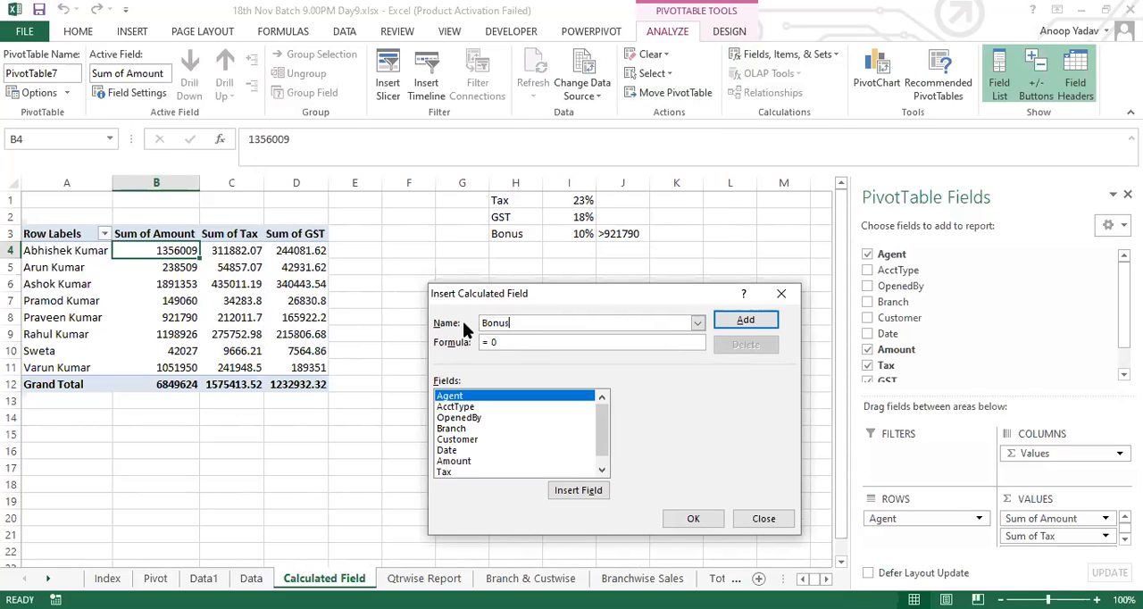
Step: Set the Bonus field's formula to =if(Amount>921790, Amount*10%,0) and add it to the pivot table
left_click(506, 341)
key("BackSpace")
key("BackSpace")
type("if(")
double_click(449, 462)
type(">")
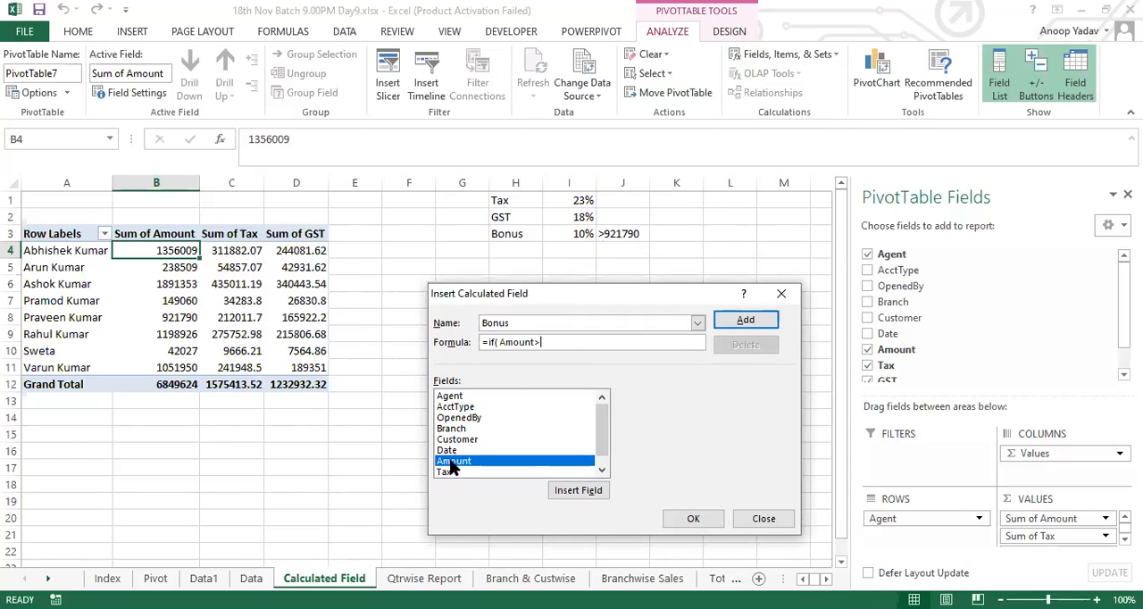
type("921790,")
double_click(450, 461)
type("*10%,0)")
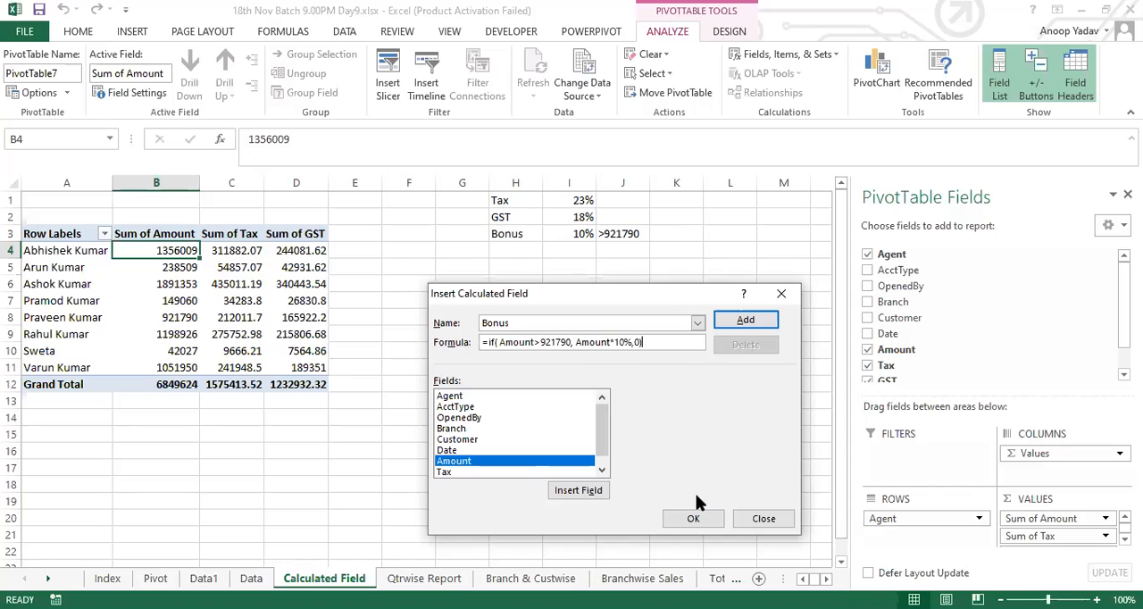
left_click(704, 523)
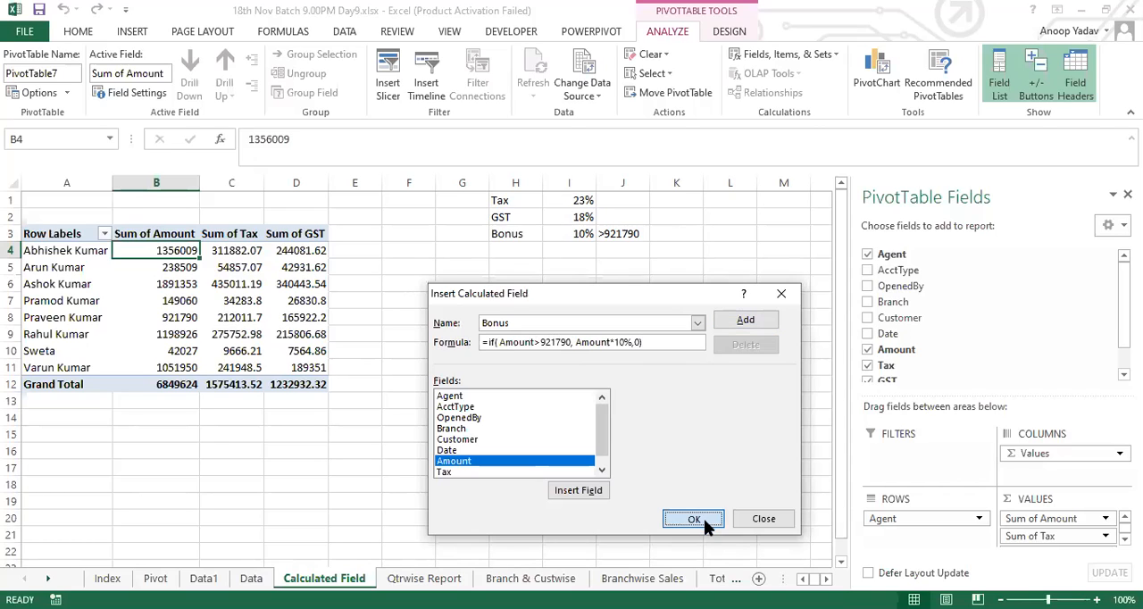
Step: Compare the agents' amounts with their Sum of Bonus values against the >921790 condition
left_click_drag(165, 251, 177, 361)
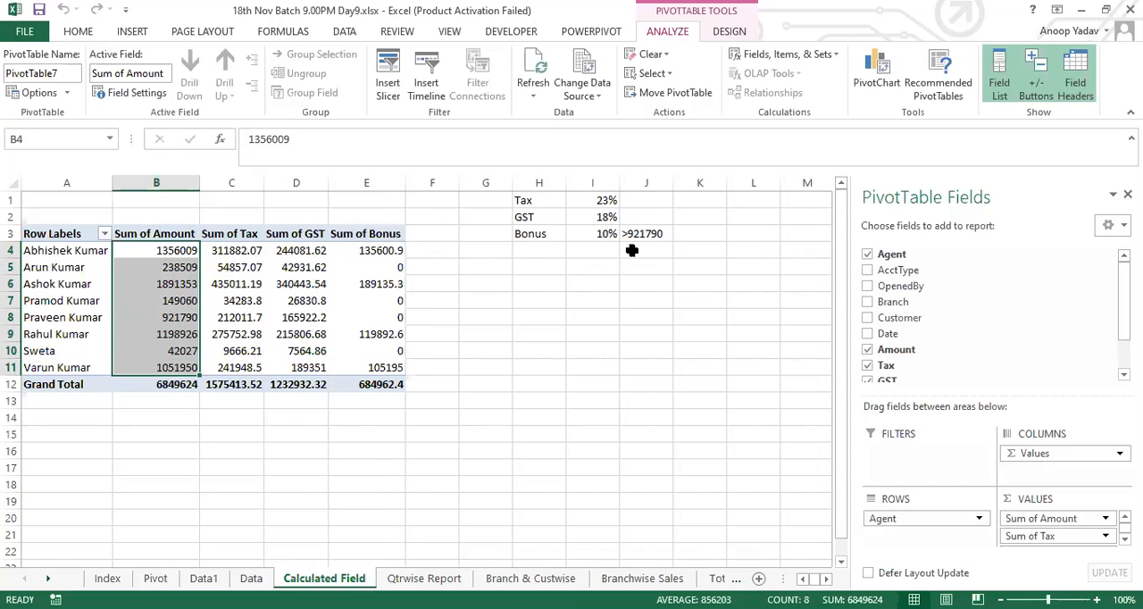
left_click(375, 250)
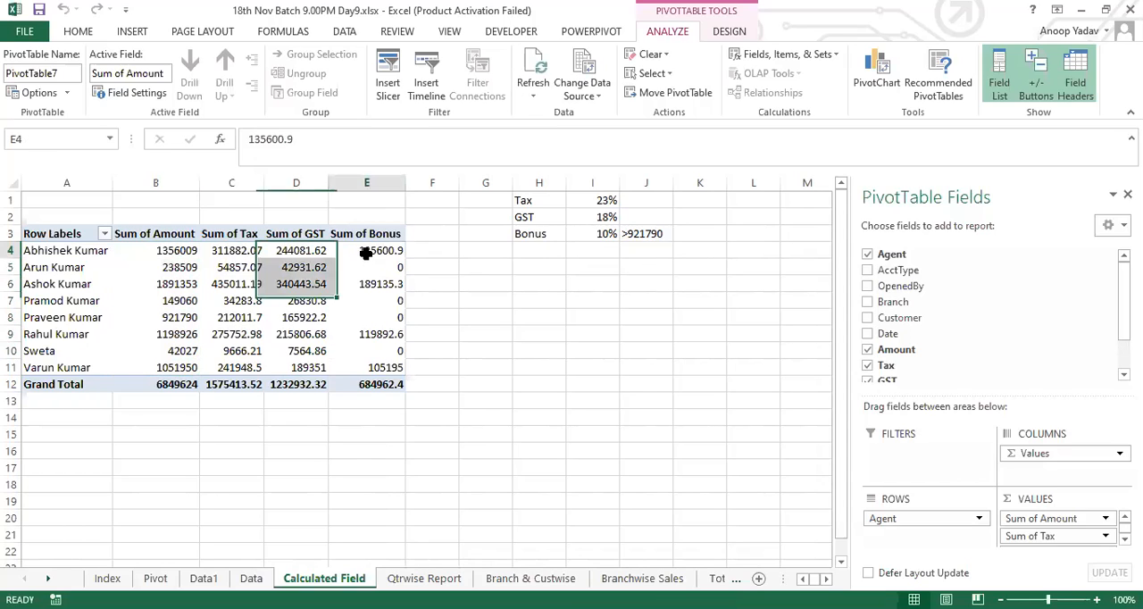
left_click(370, 283)
left_click(389, 332)
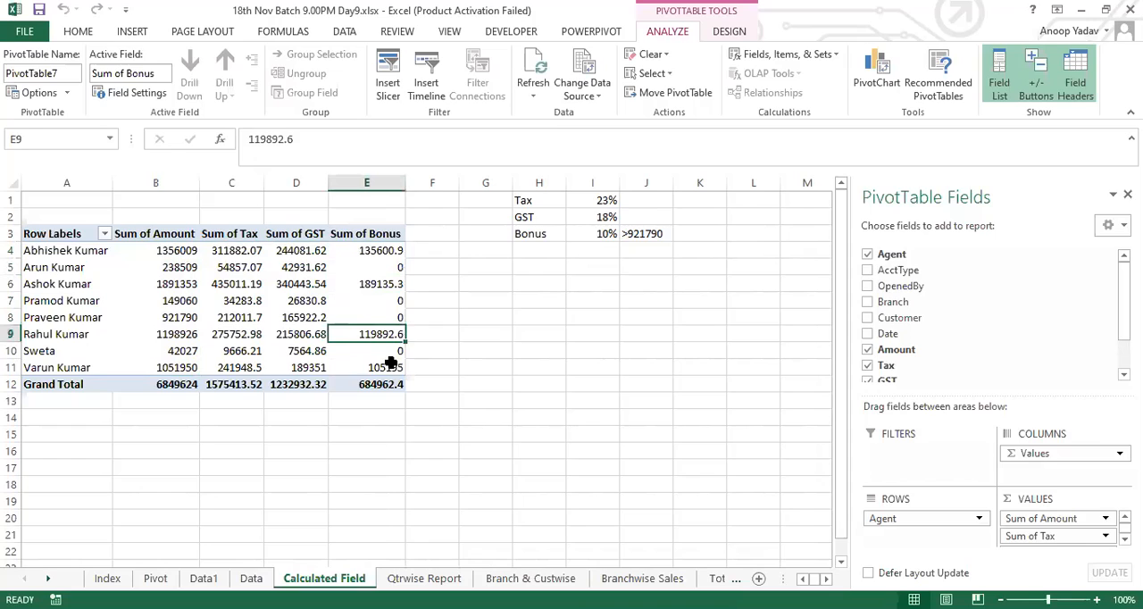
left_click(390, 366)
left_click(382, 250)
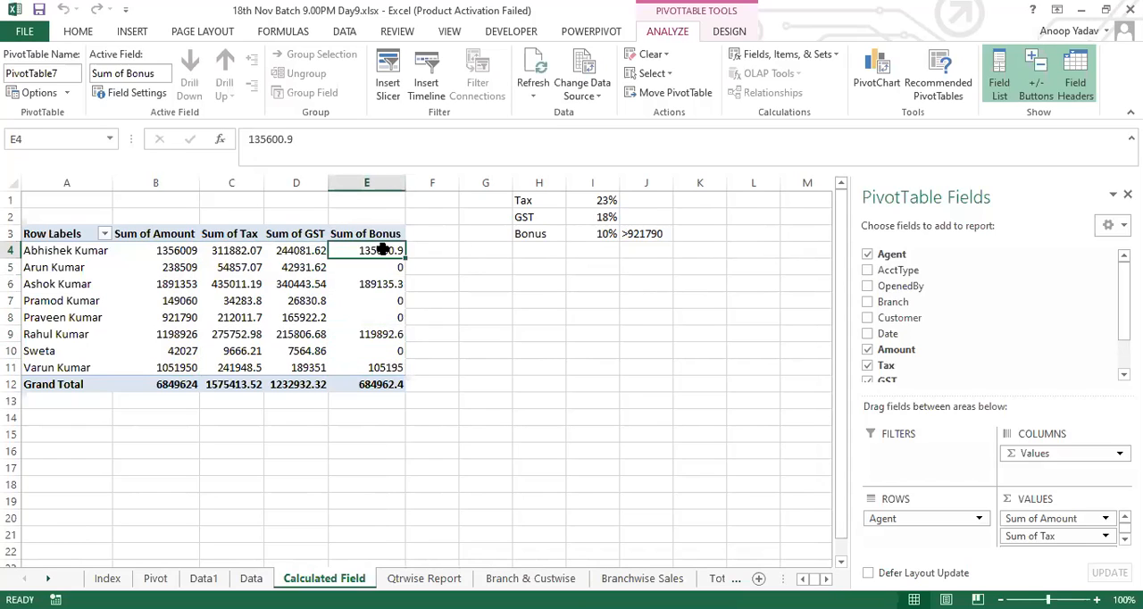
left_click(383, 265)
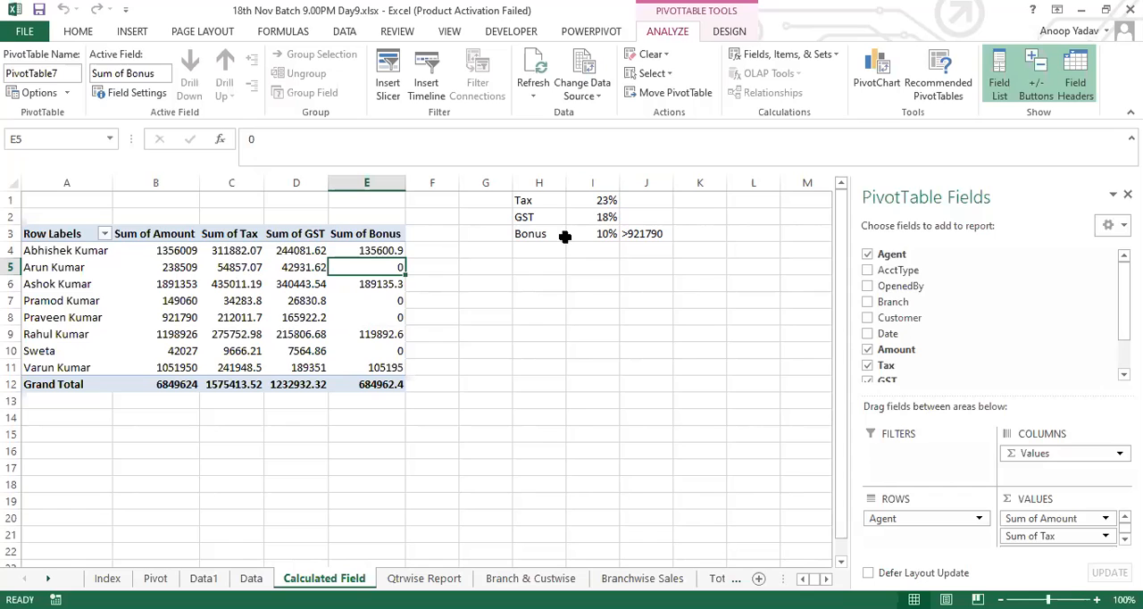
left_click(560, 302)
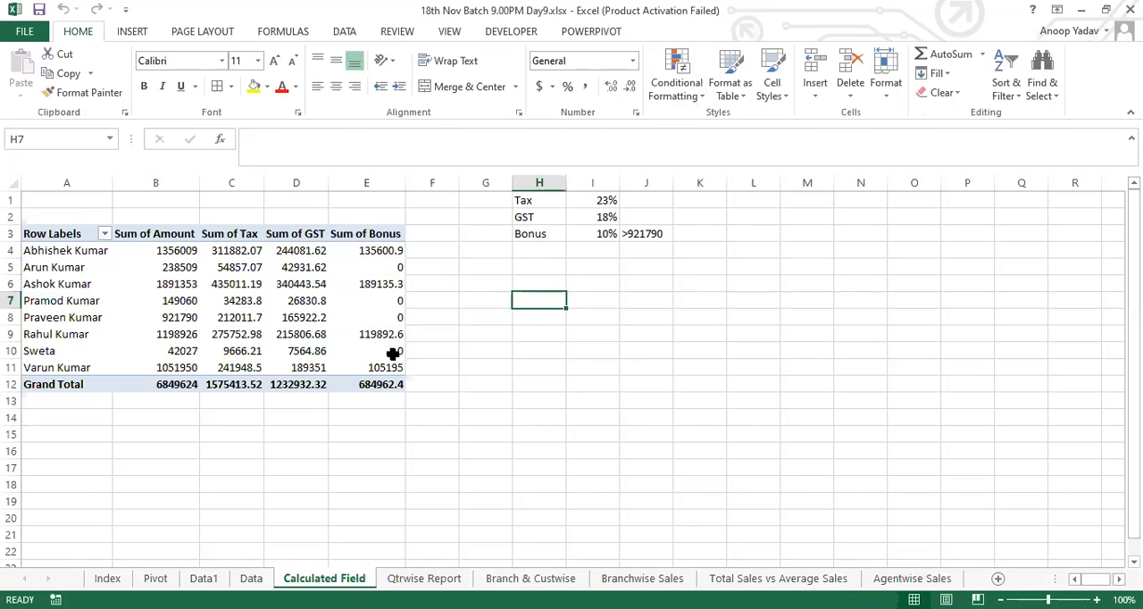
left_click(393, 353)
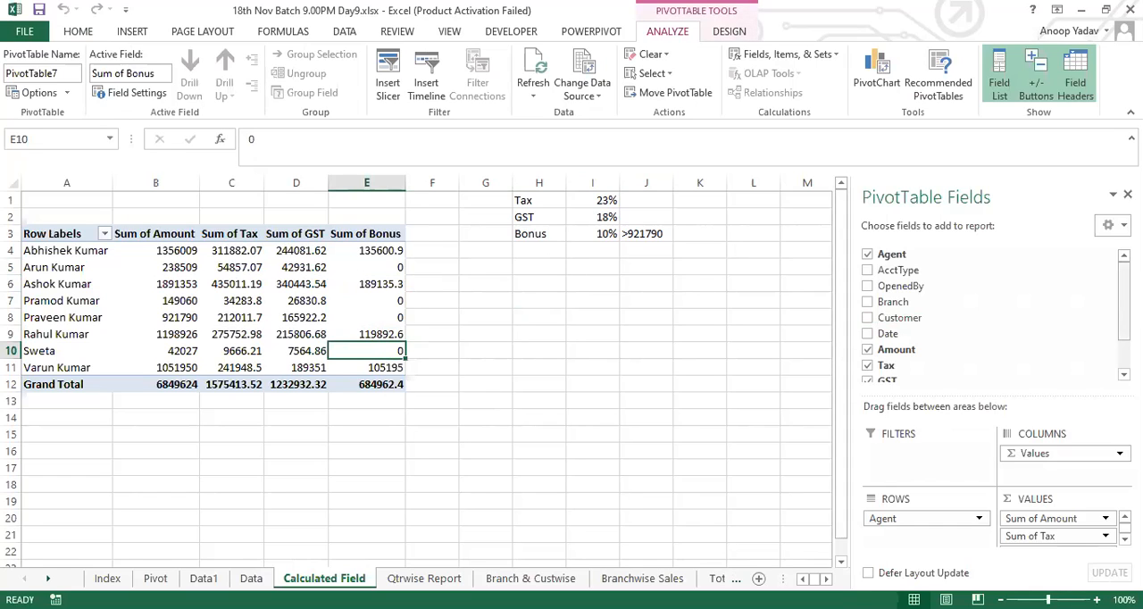
Step: Examine the pivot table's source range on the Data sheet and compare its columns with the calculated fields in the field list
scroll(982, 313, "down", 2)
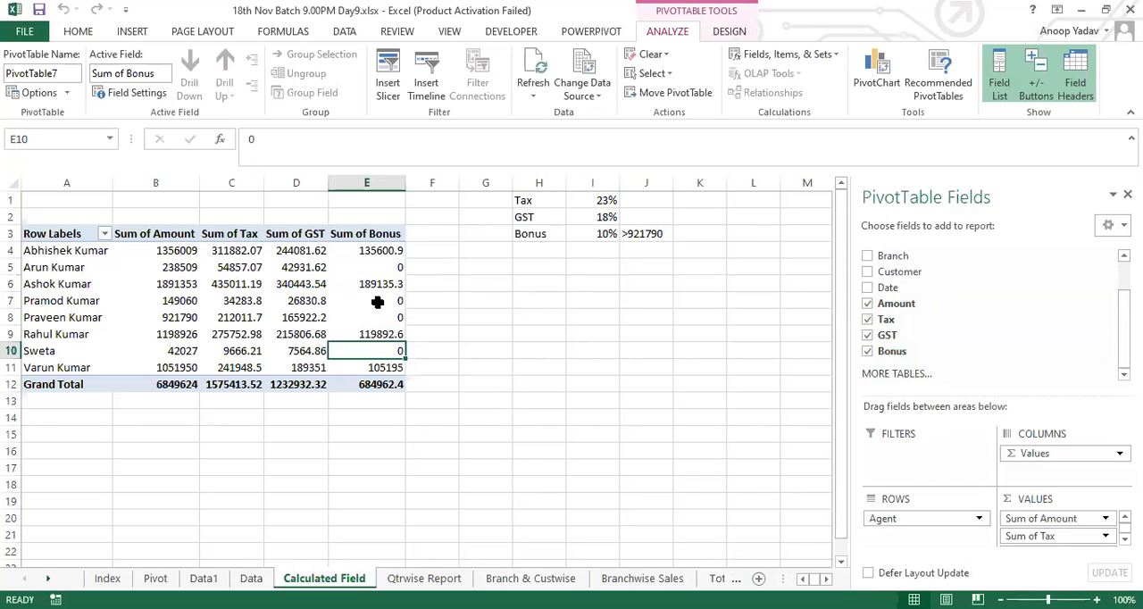
mouse_move(377, 301)
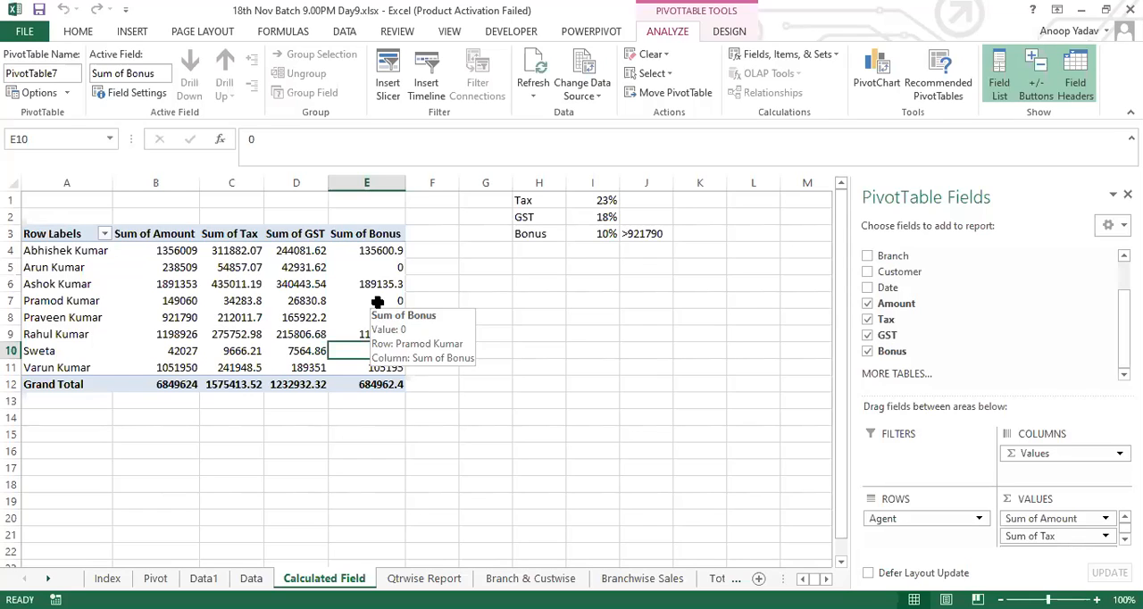
left_click_drag(78, 236, 401, 378)
left_click(353, 339)
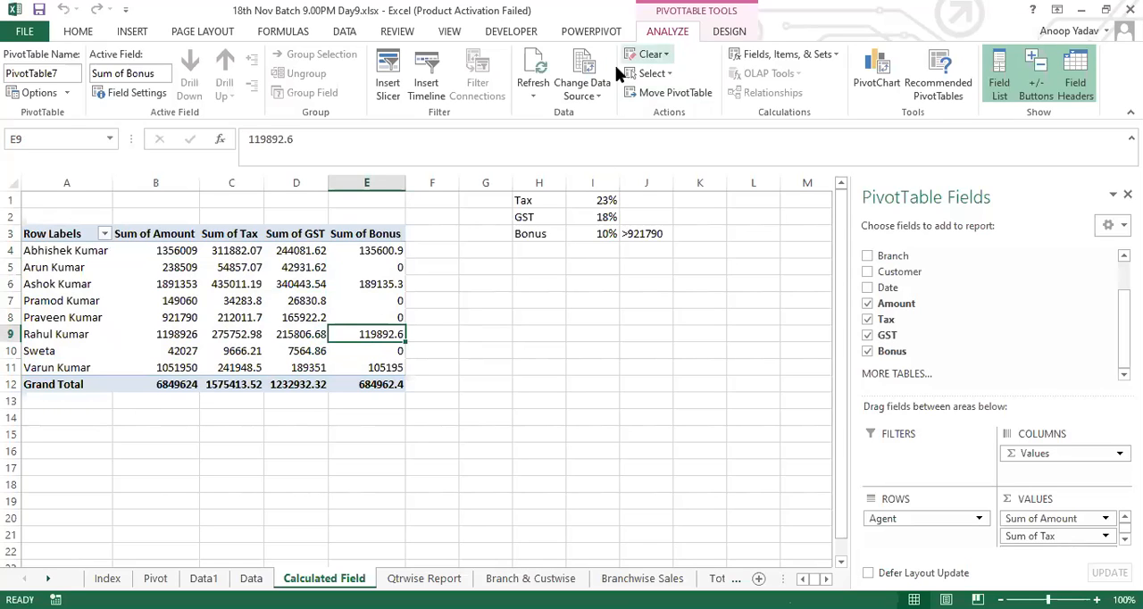
left_click(596, 94)
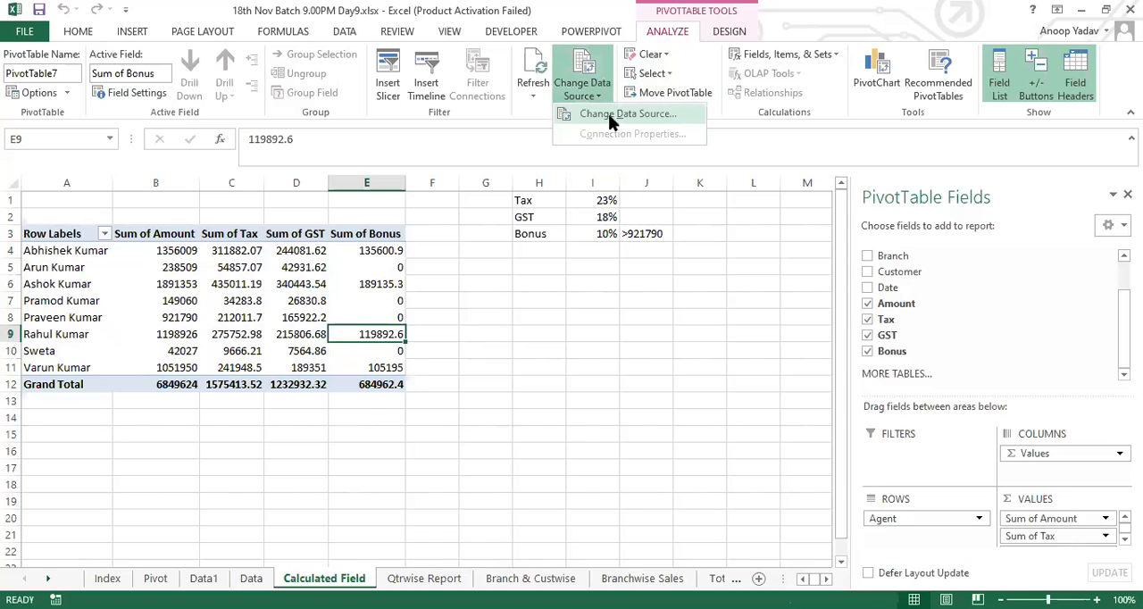
left_click(616, 114)
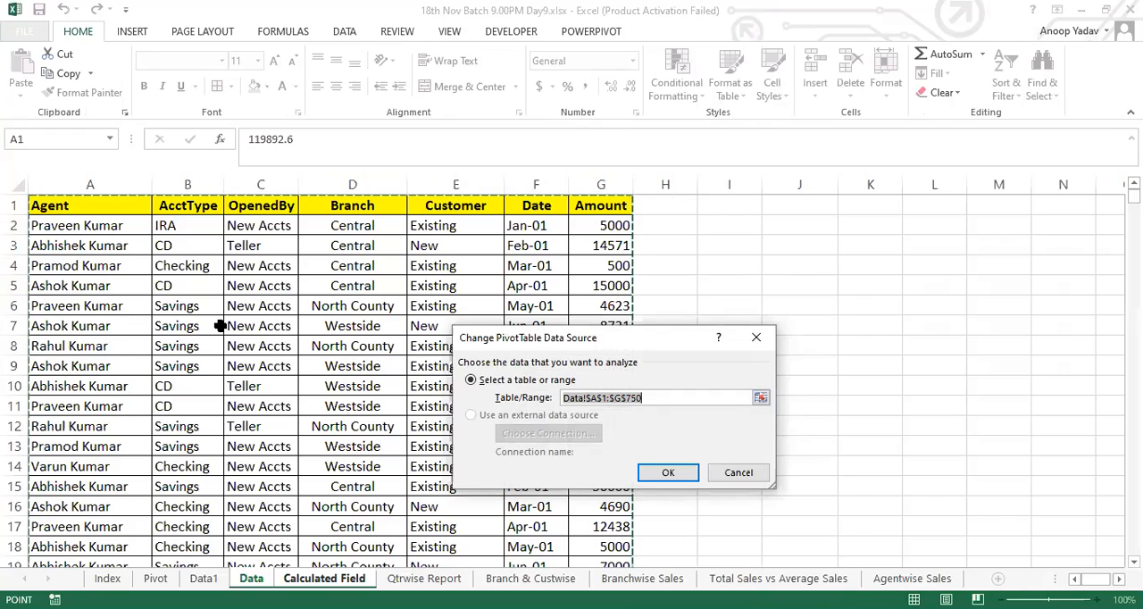
left_click(741, 466)
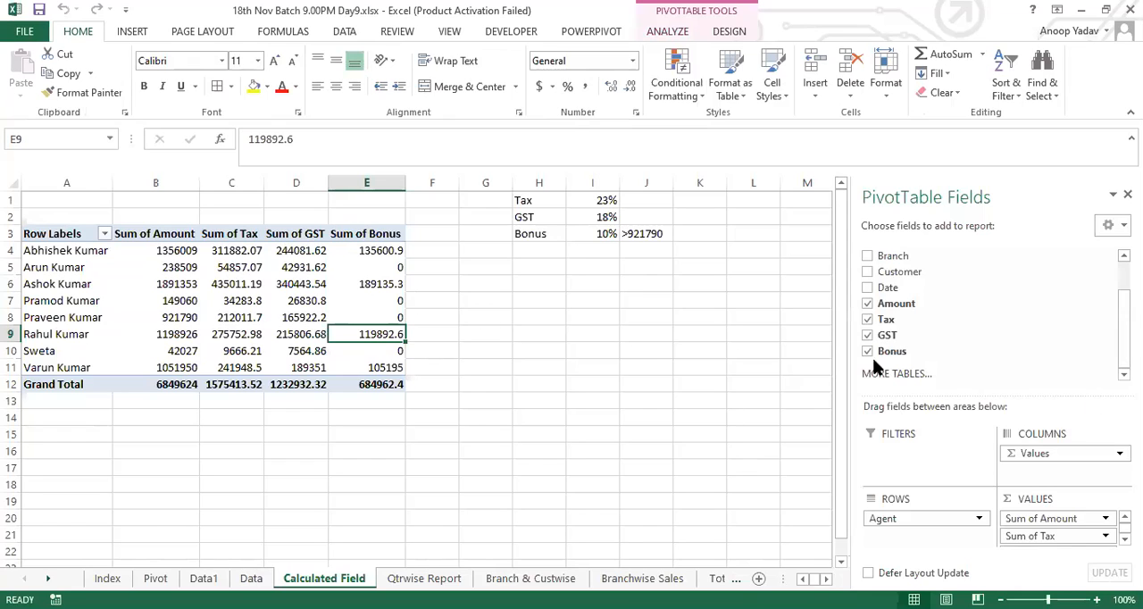
scroll(991, 317, "up", 2)
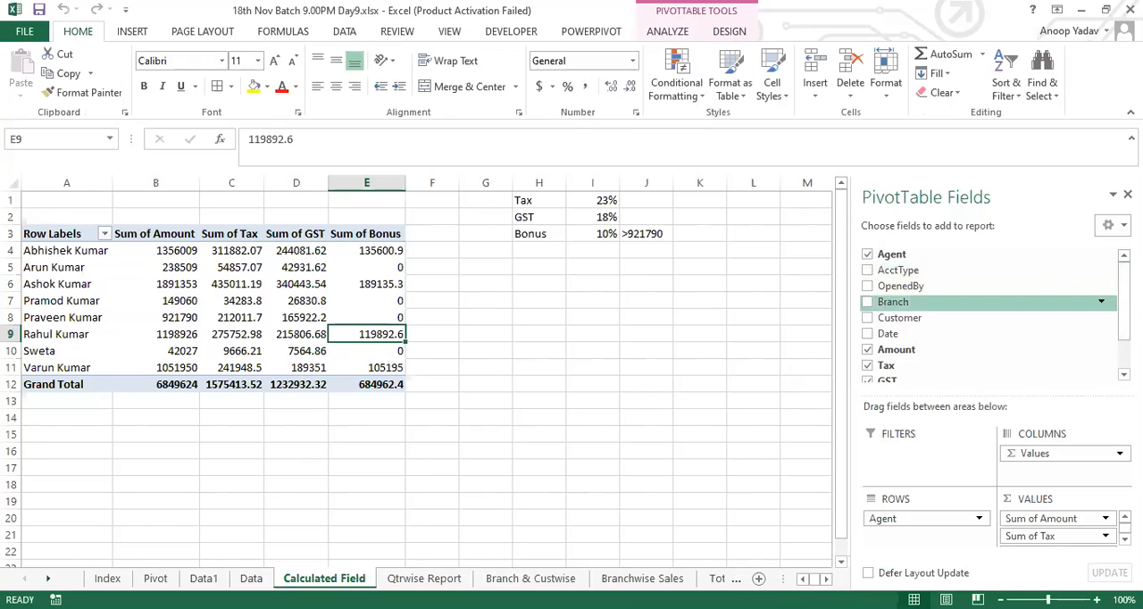
scroll(990, 317, "down", 3)
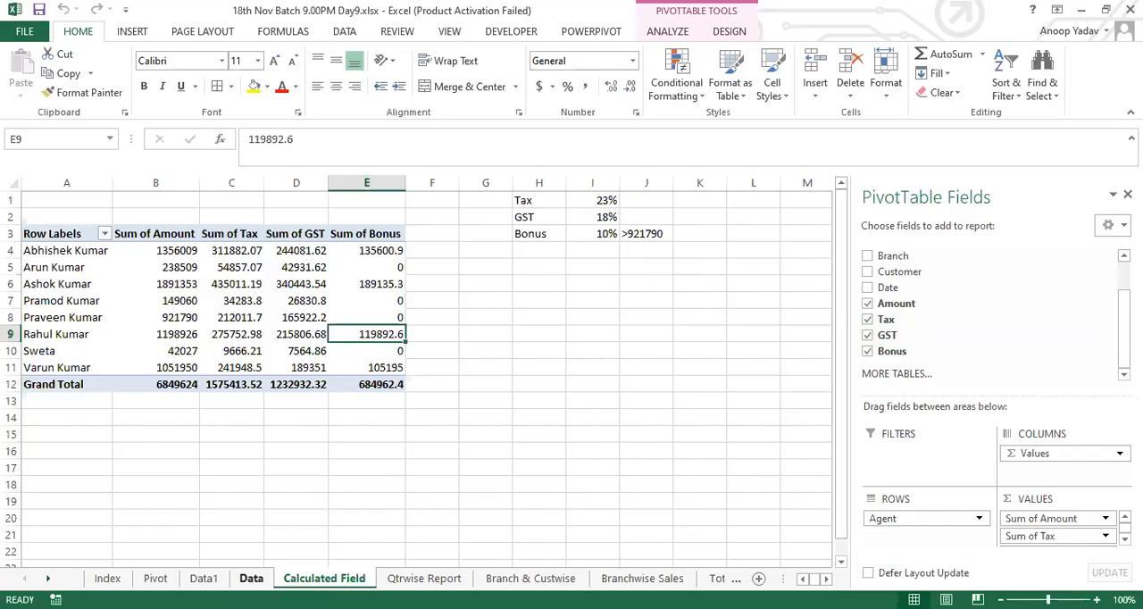
Step: Check the Data sheet for calculated columns, and review the stored formulas of the Tax, Bonus and GST calculated fields
left_click(251, 577)
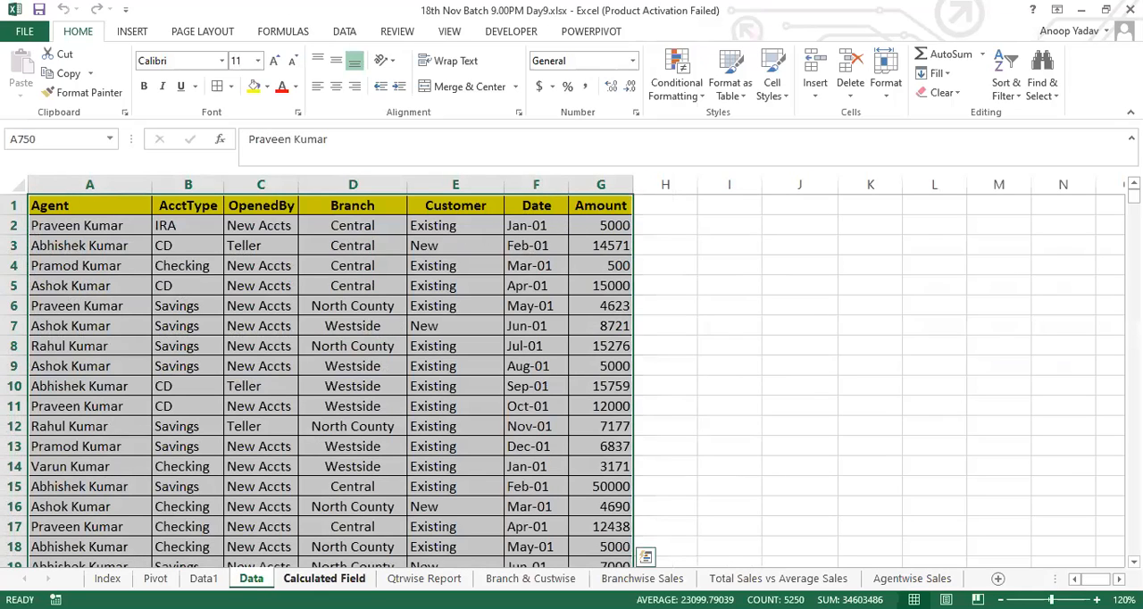
left_click(324, 578)
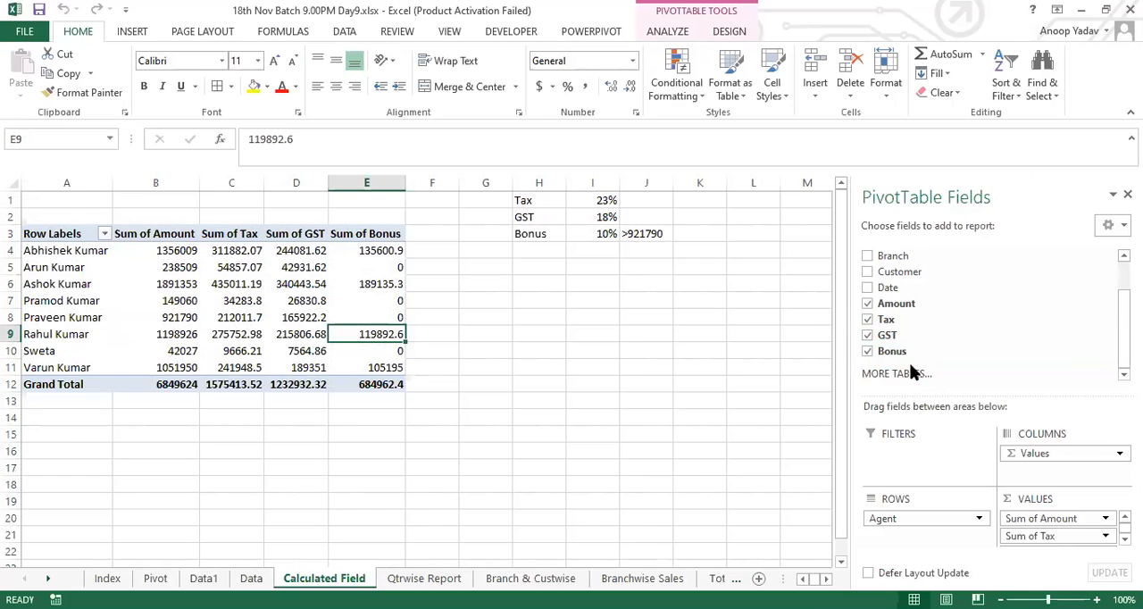
left_click(668, 31)
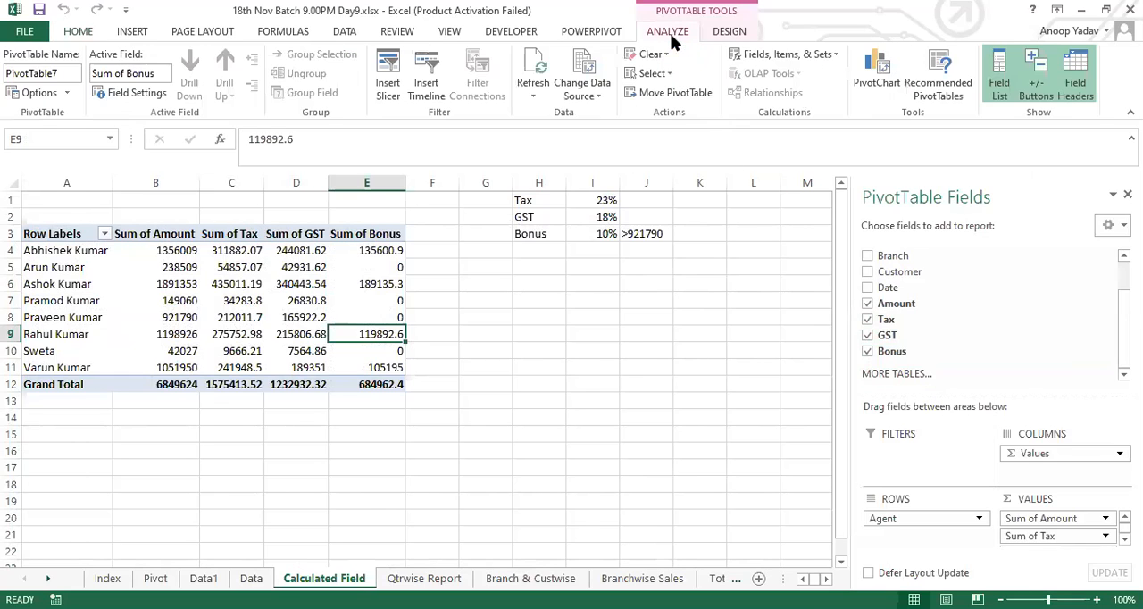
left_click(783, 56)
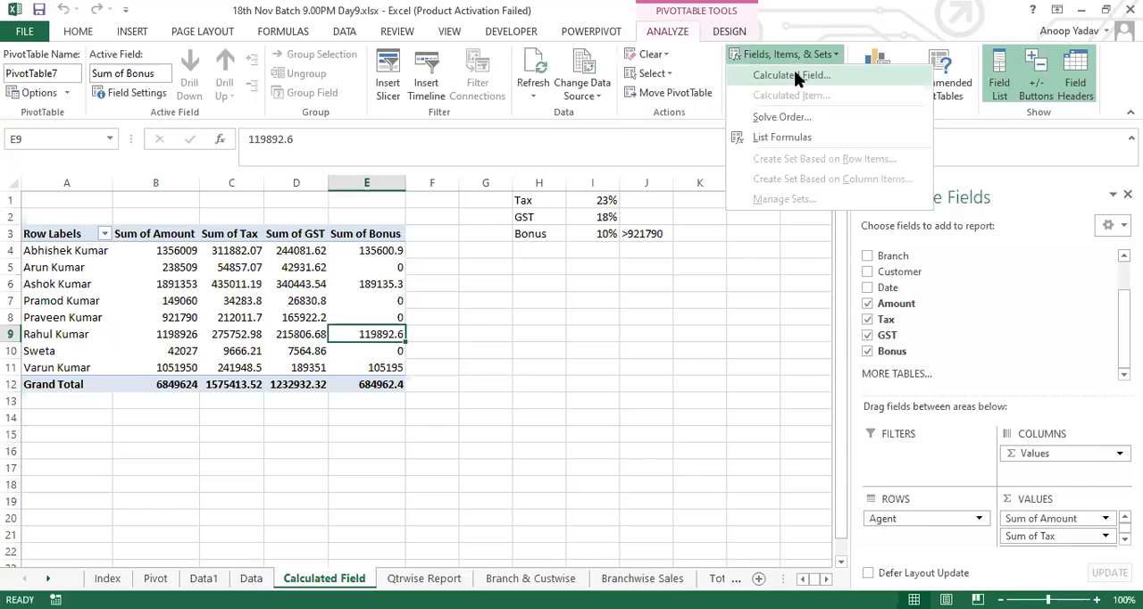
left_click(793, 75)
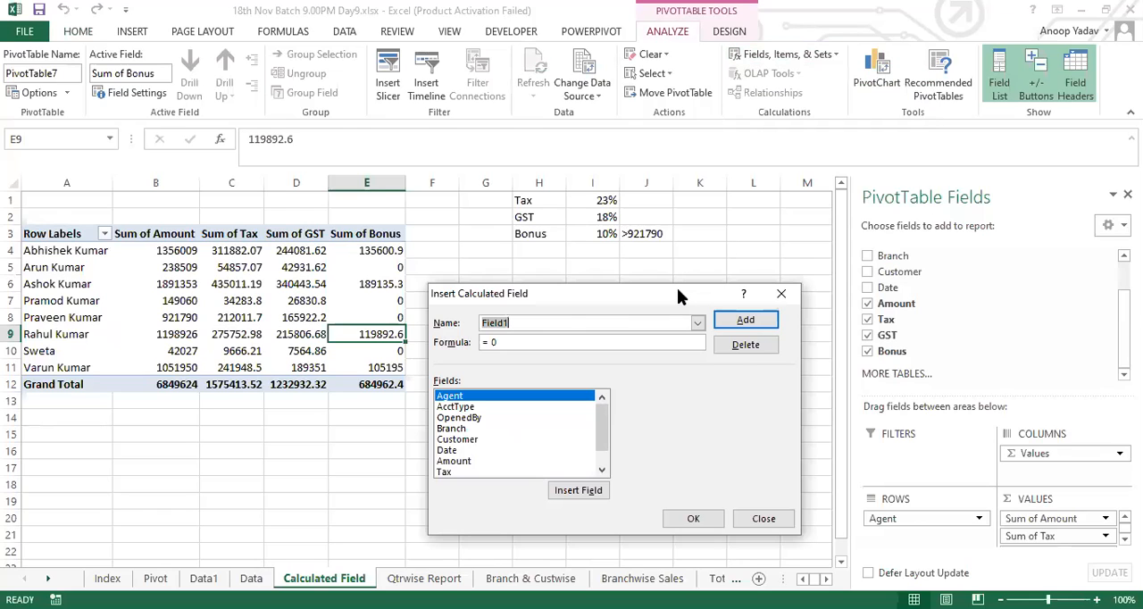
left_click_drag(677, 290, 741, 233)
left_click(761, 268)
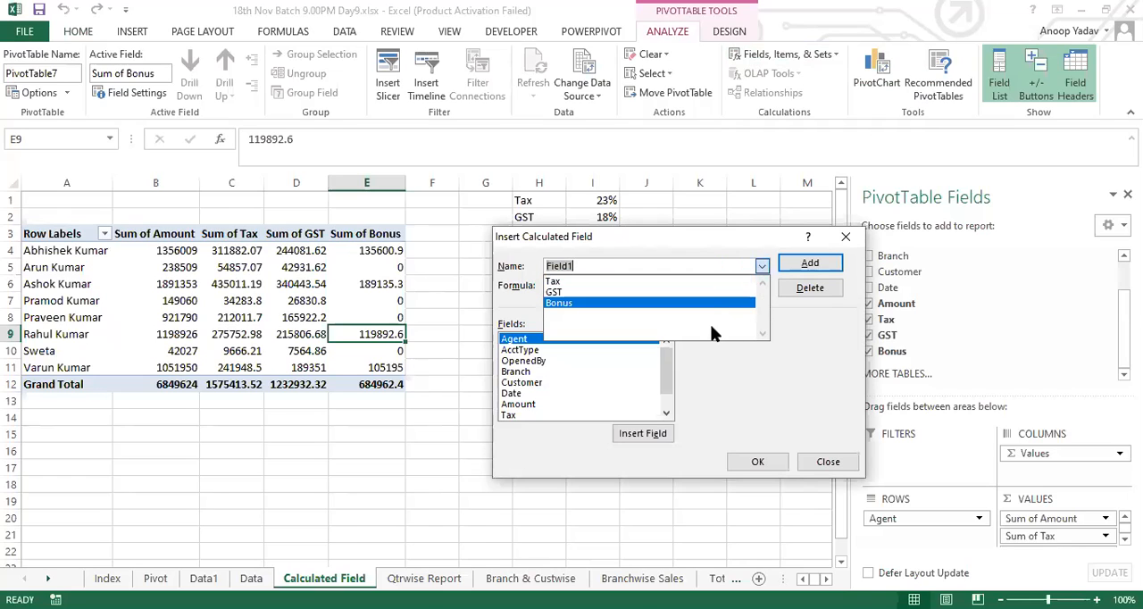
left_click(700, 270)
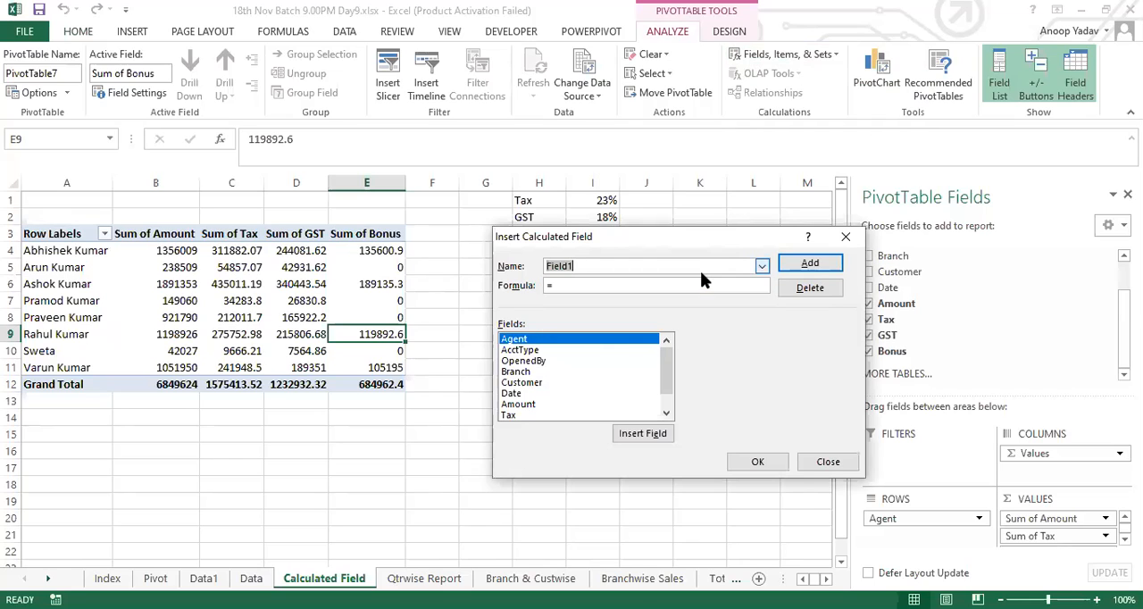
left_click(762, 266)
left_click(730, 282)
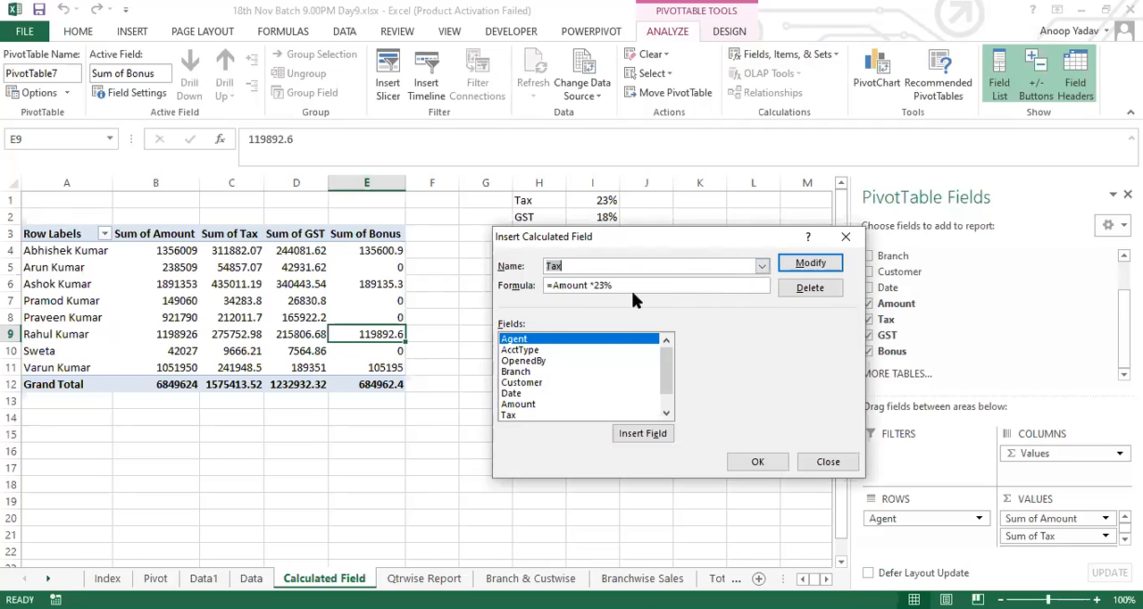
left_click(762, 266)
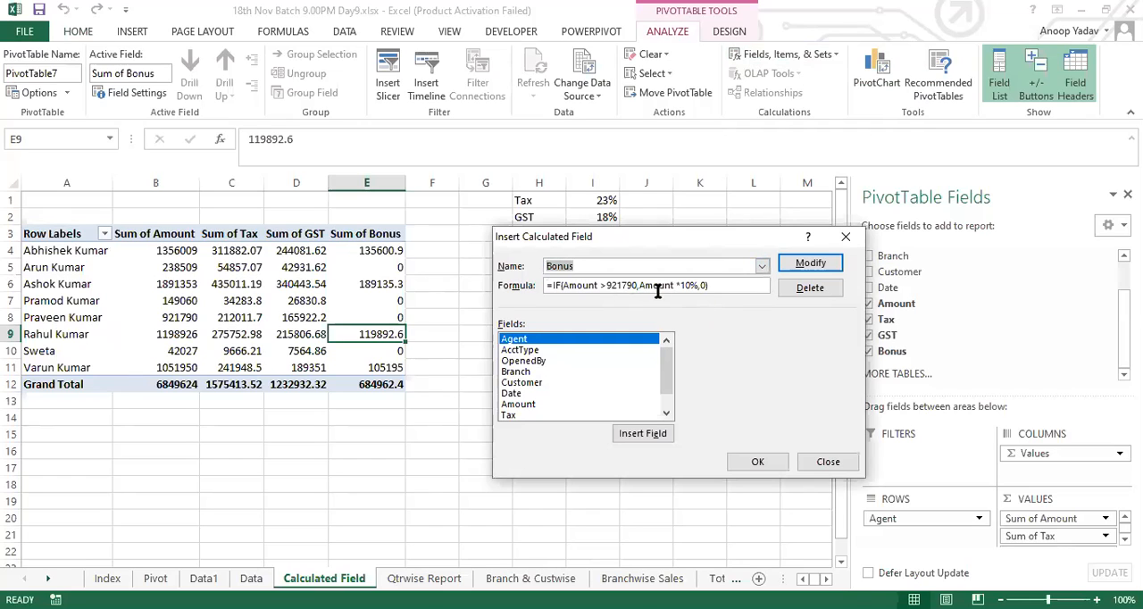
left_click(761, 265)
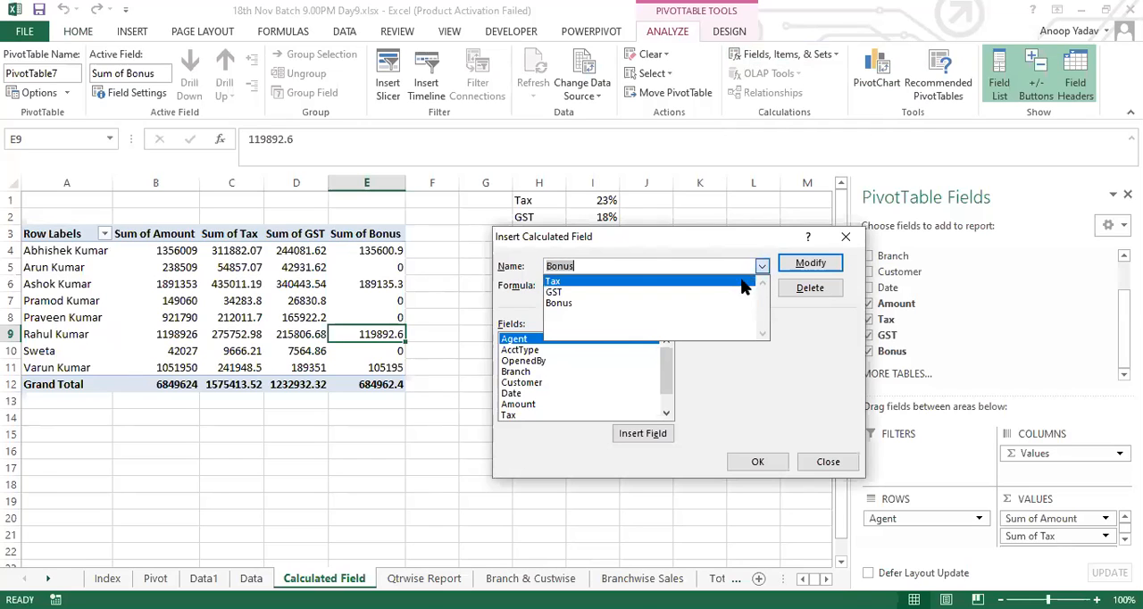
left_click(729, 290)
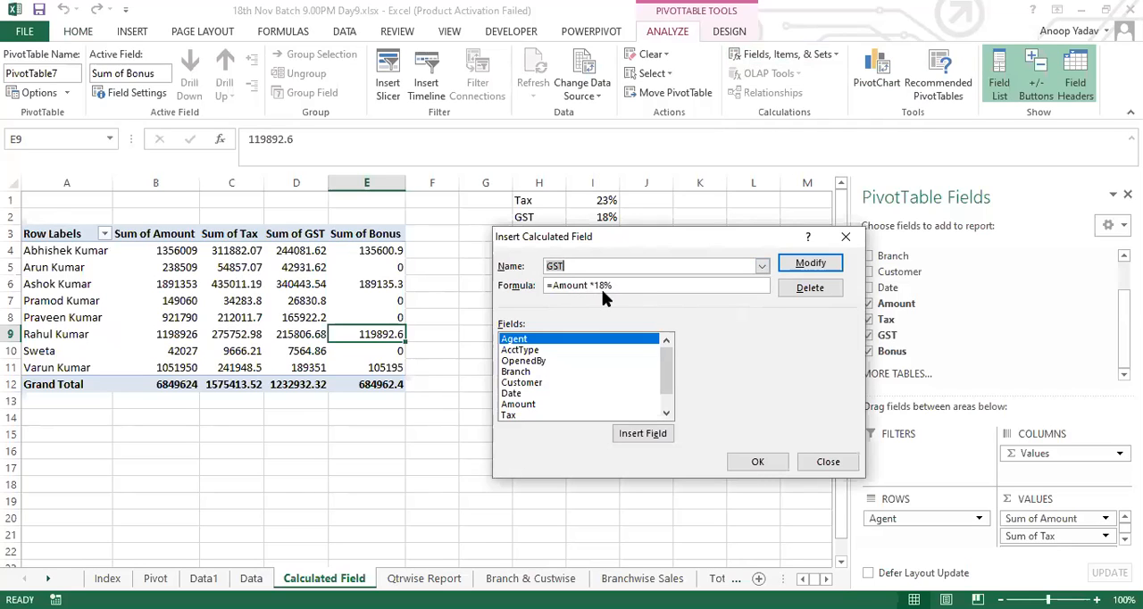
left_click(781, 461)
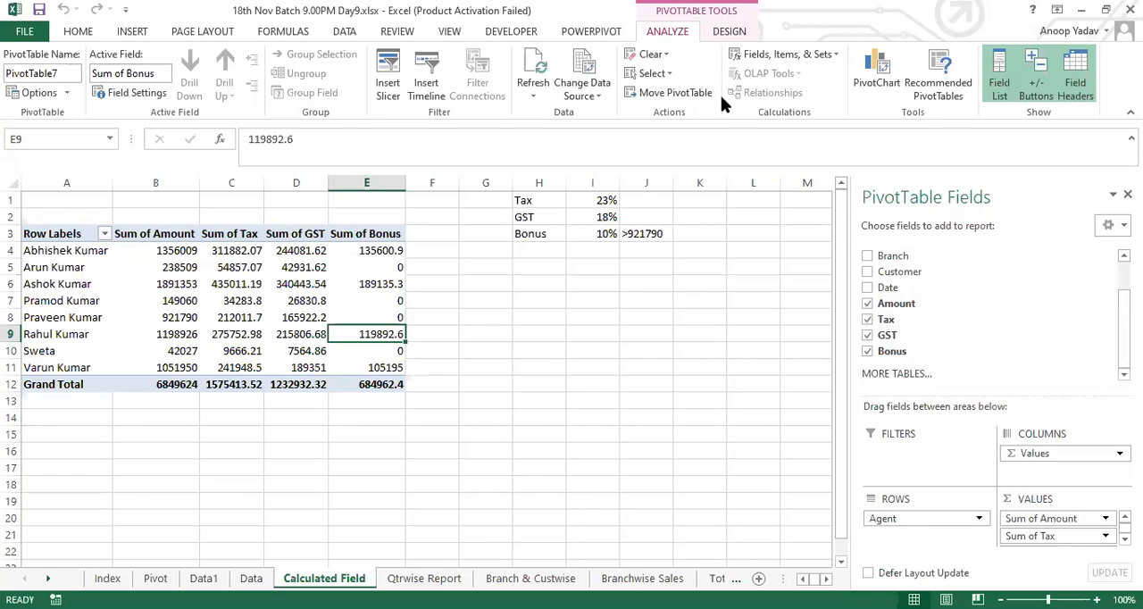
Step: List the pivot table's calculated field formulas on a new sheet and select the Tax, GST and Bonus rows
left_click(790, 59)
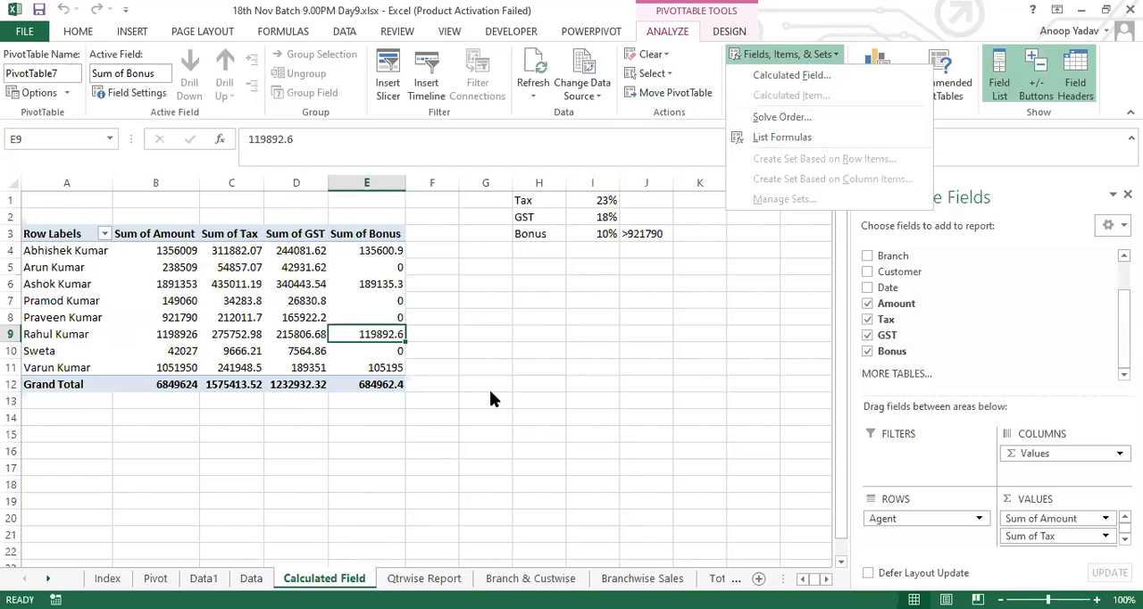
left_click(801, 145)
left_click_drag(102, 232, 175, 266)
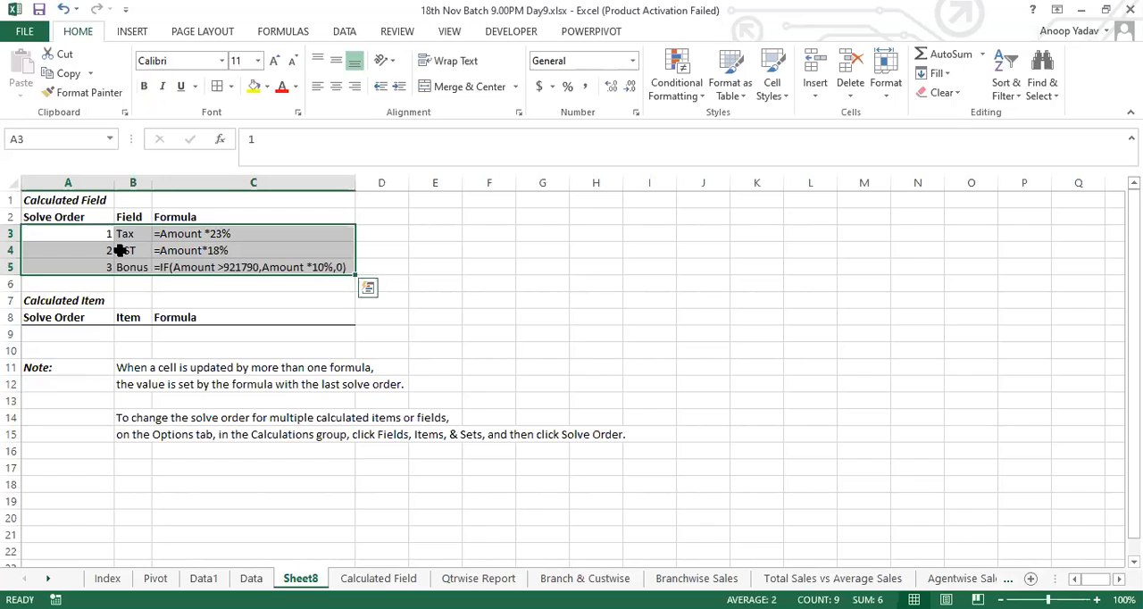
Step: Rename the generated formula sheet as List Formulas
double_click(300, 578)
type("List Form")
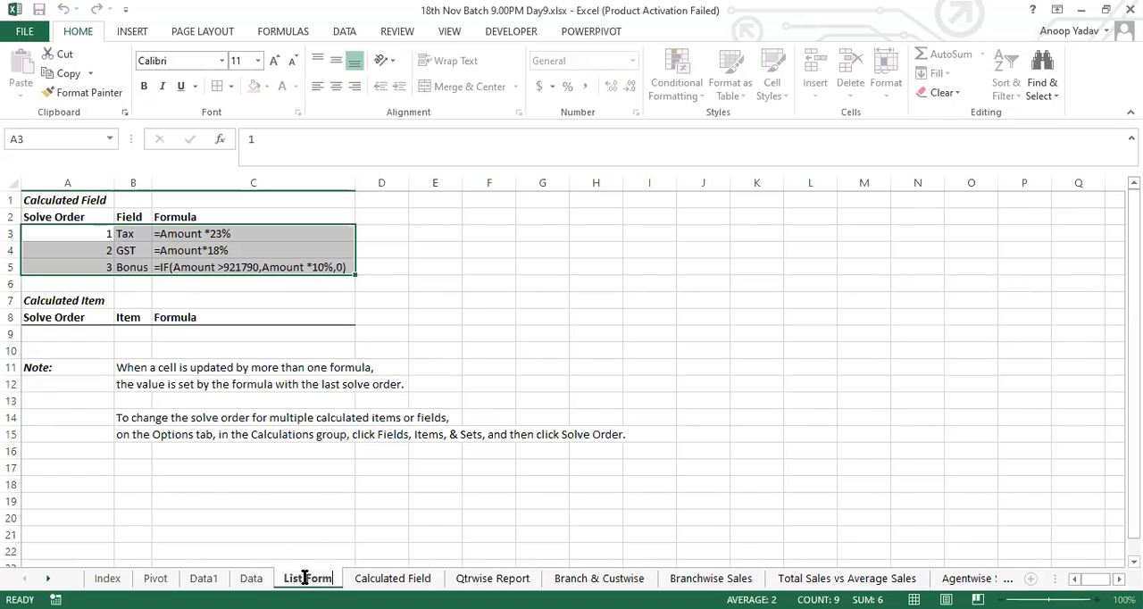
type("ulas")
key("Return")
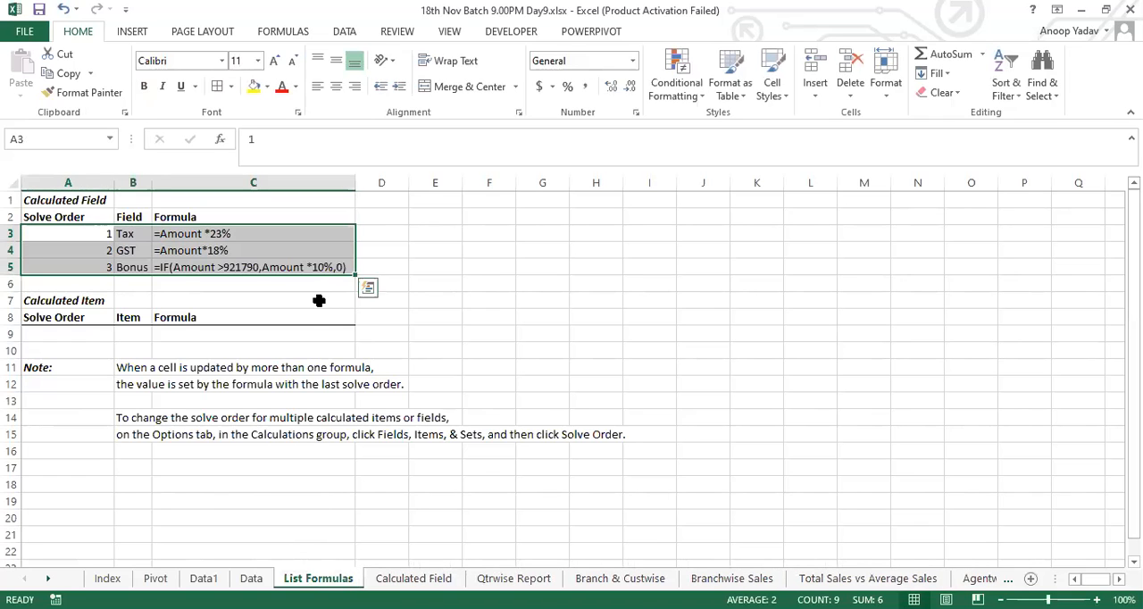
left_click(410, 579)
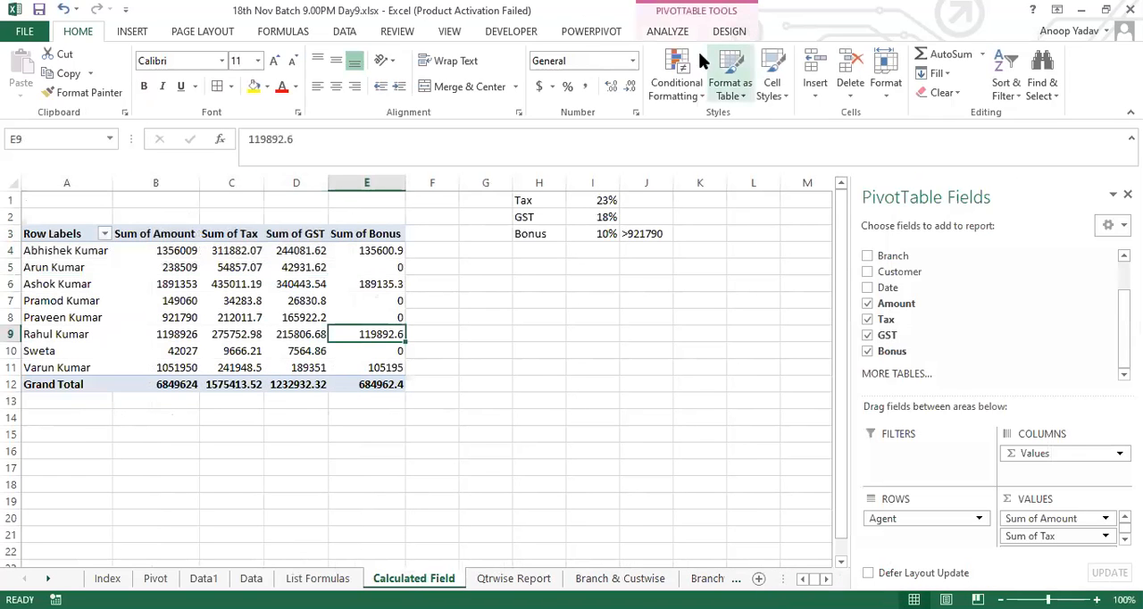
left_click(669, 32)
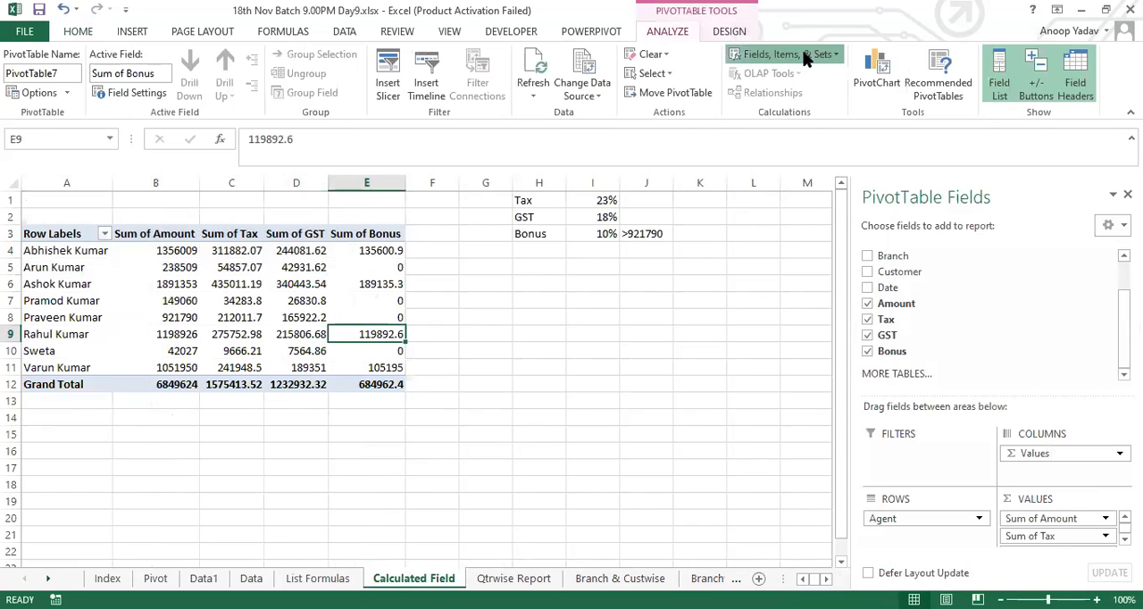
left_click(806, 56)
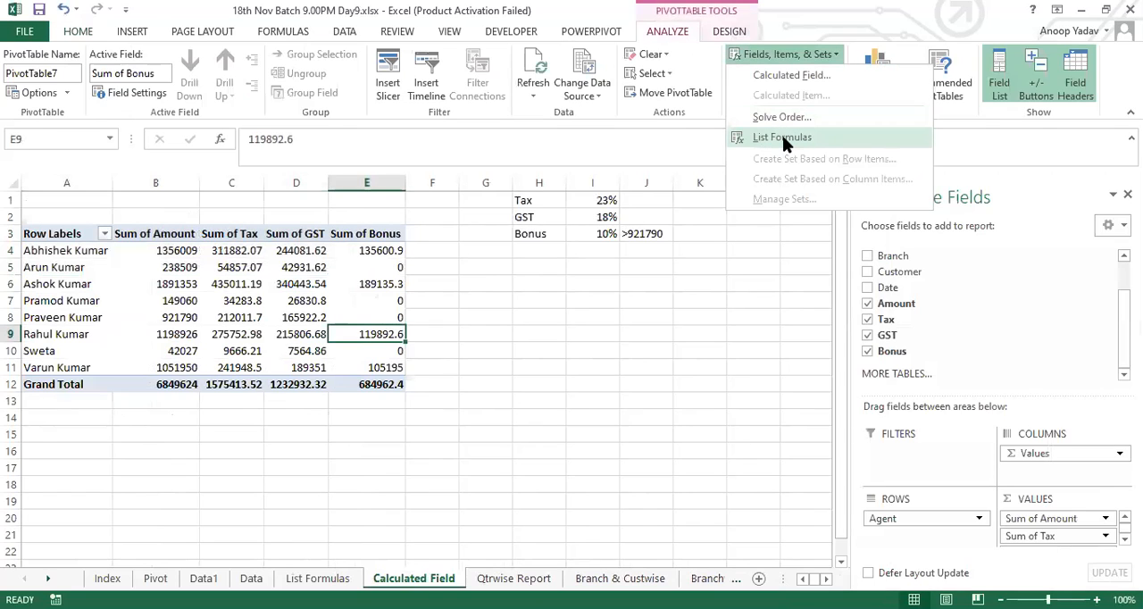
left_click(321, 290)
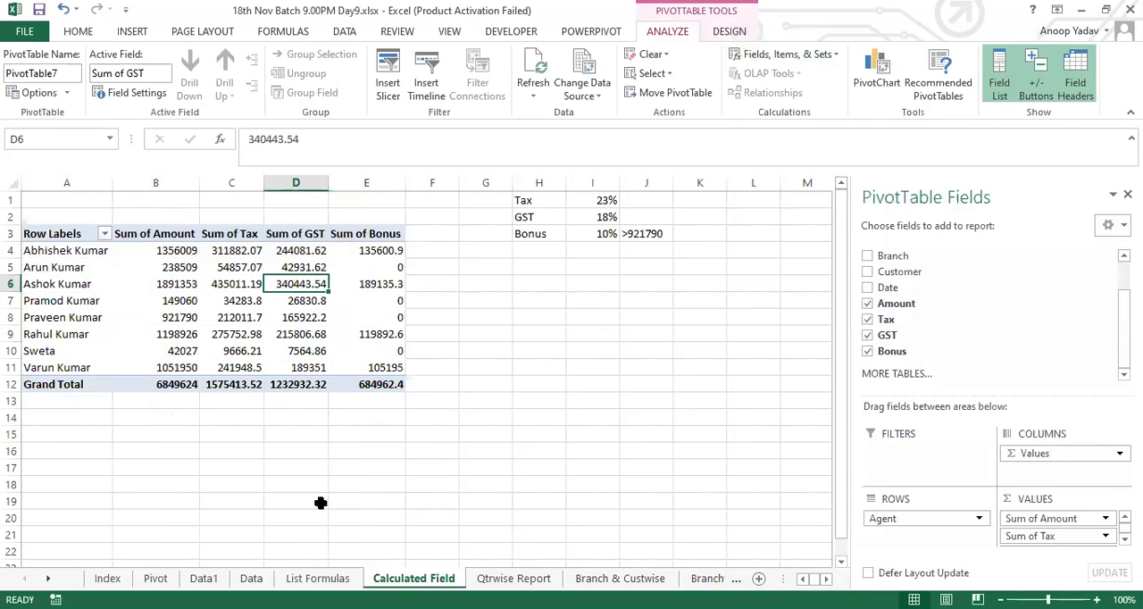
Step: Insert a new worksheet directly before the List Formulas sheet
left_click(295, 578)
key("alt")
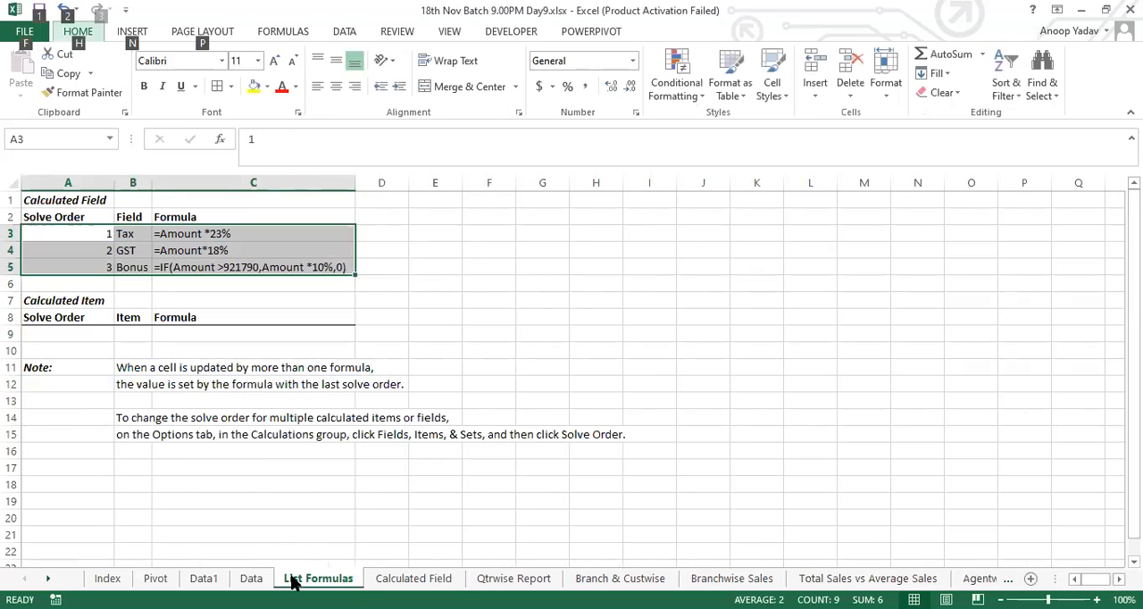
key("alt+shift+F1")
Step: Copy the header and first six records (A1:G7) of the Data sheet into the new sheet at A1
left_click(250, 579)
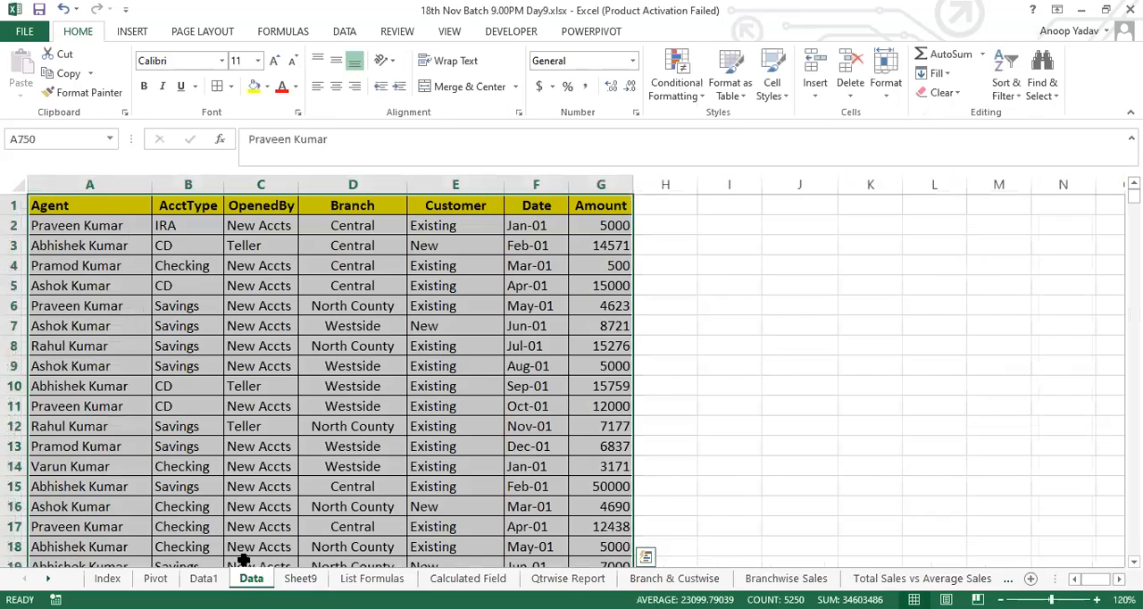
left_click(64, 204)
left_click_drag(64, 203, 574, 326)
key("ctrl+c")
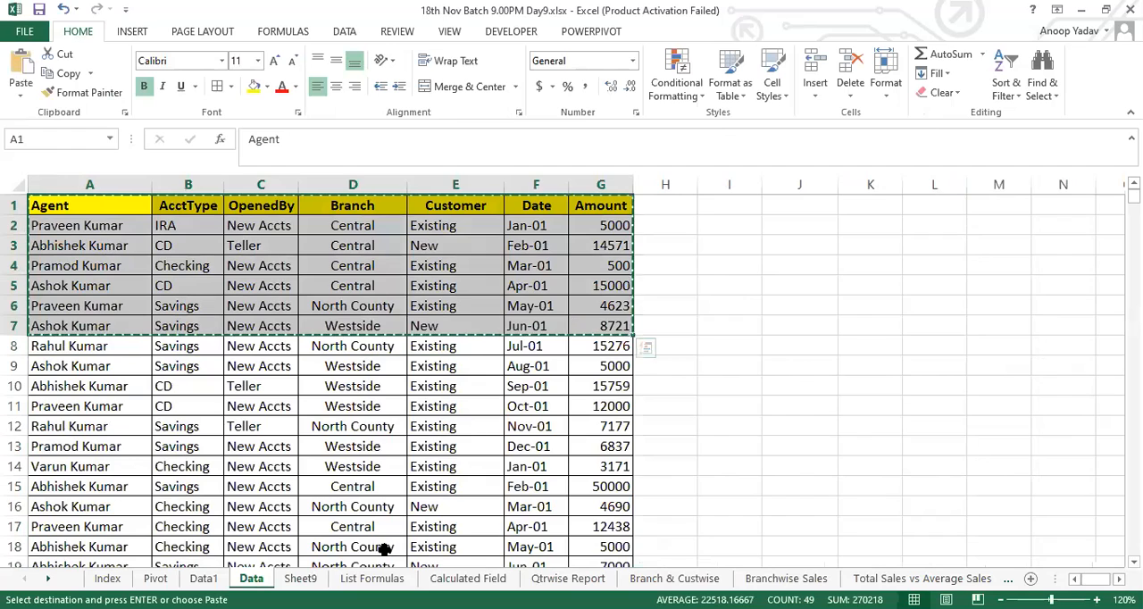
key("ctrl+Page_Down")
key("ctrl+v")
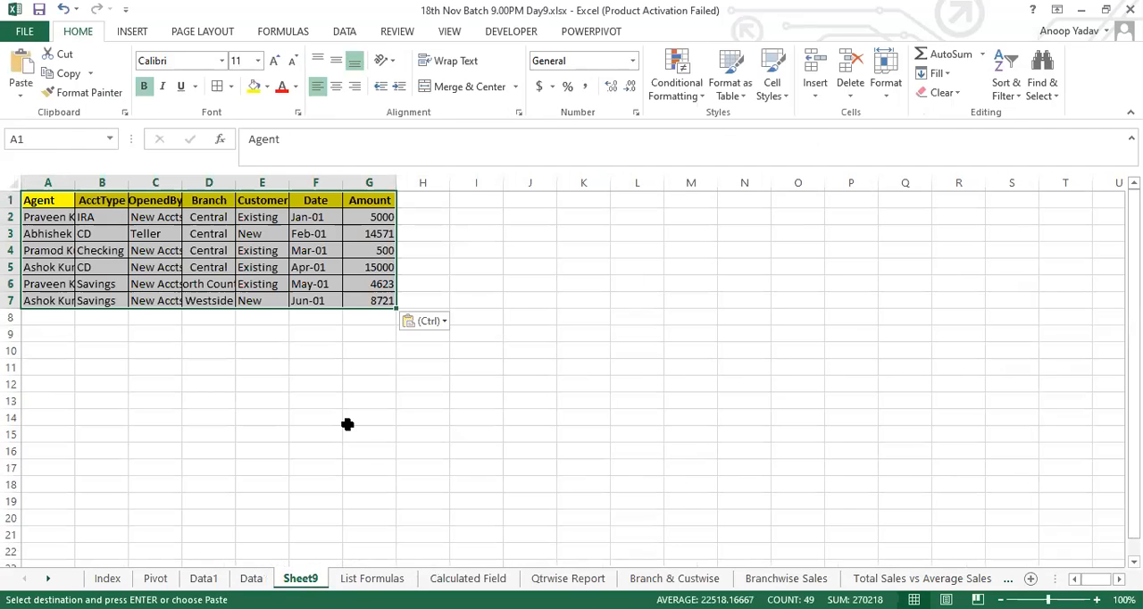
Step: Autofit the column widths of the copied records on the new sheet
key("alt")
key("h")
key("o")
key("i")
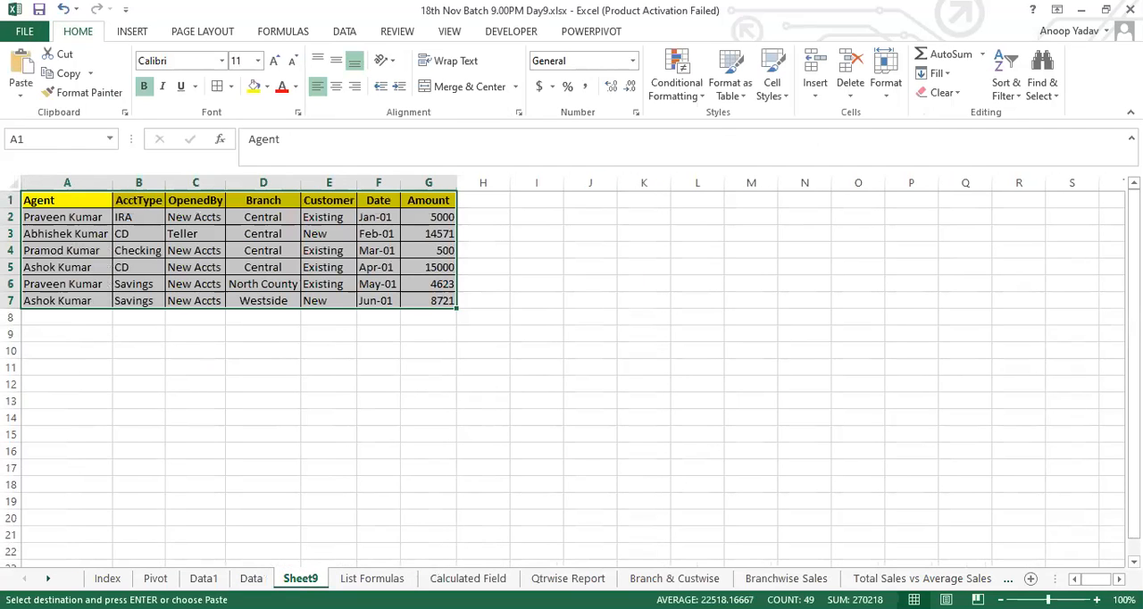
Step: Rename the sheet with the copied records as Change Data Source
double_click(300, 579)
type("Charge Data Sou")
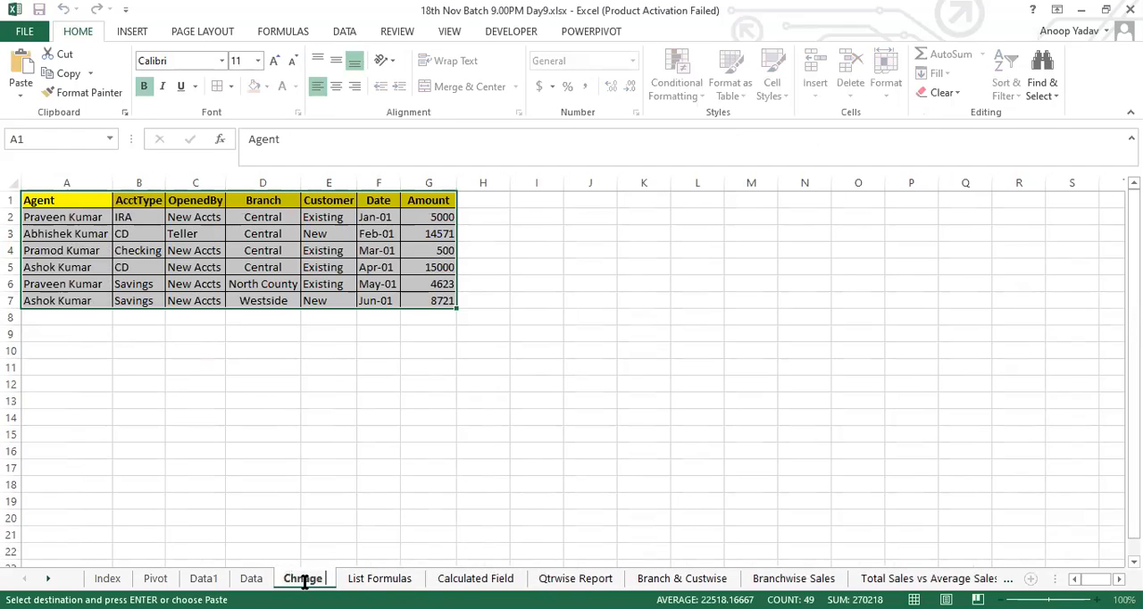
type("rce")
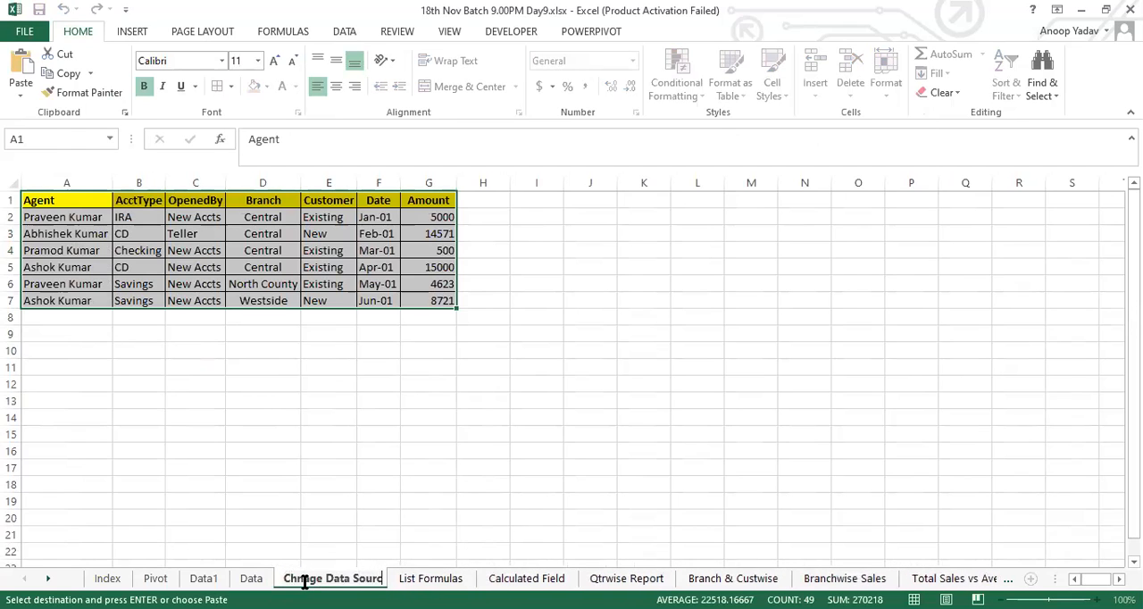
key("Return")
left_click(336, 404)
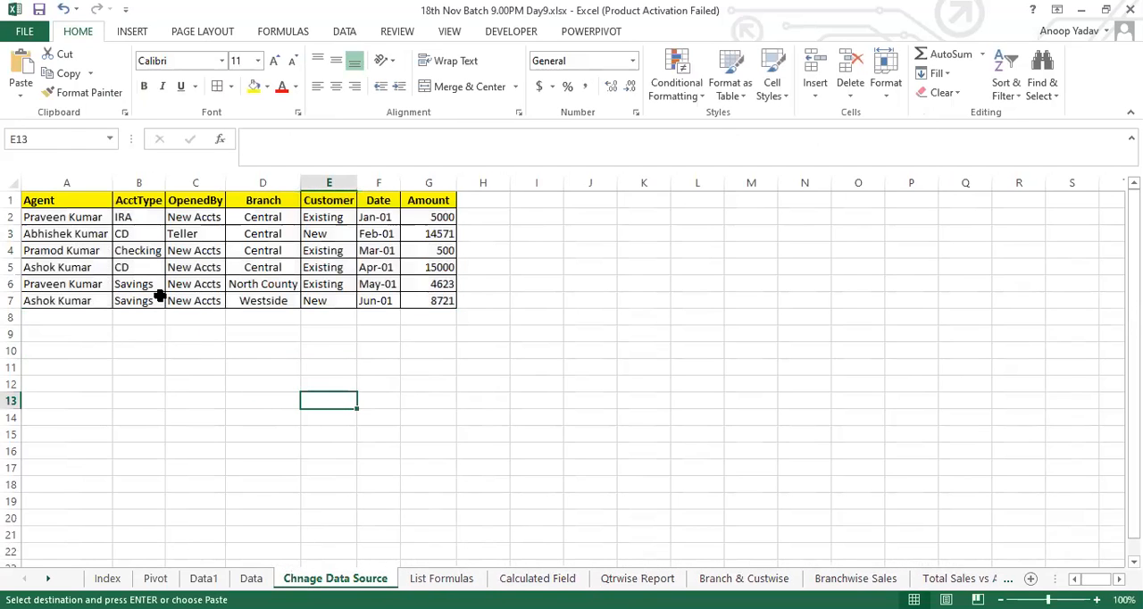
double_click(306, 581)
left_click(306, 581)
key("BackSpace")
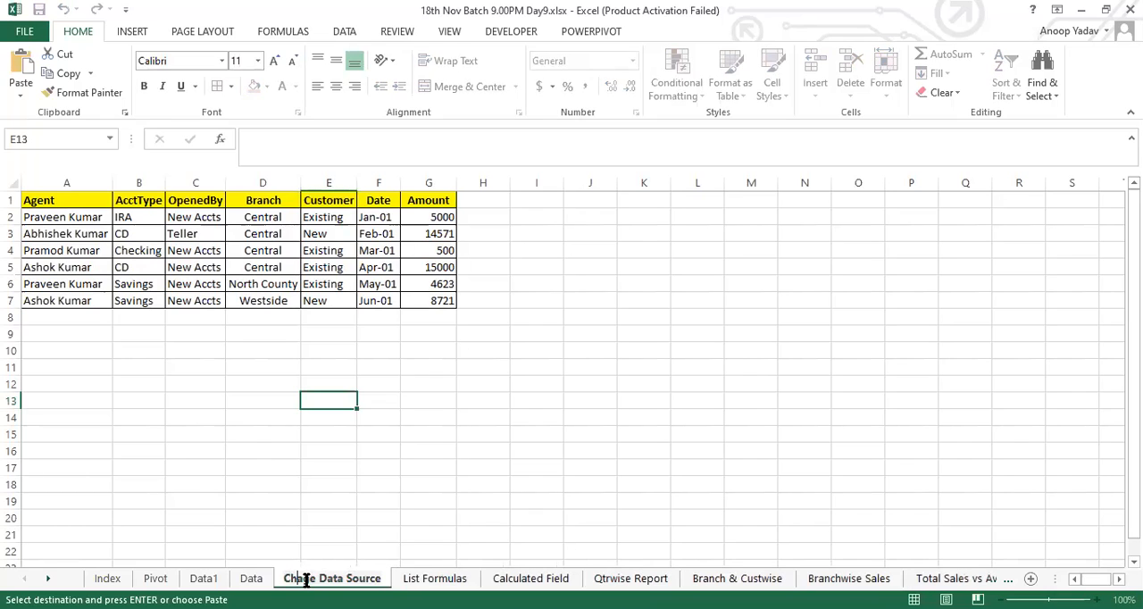
type("n")
key("Return")
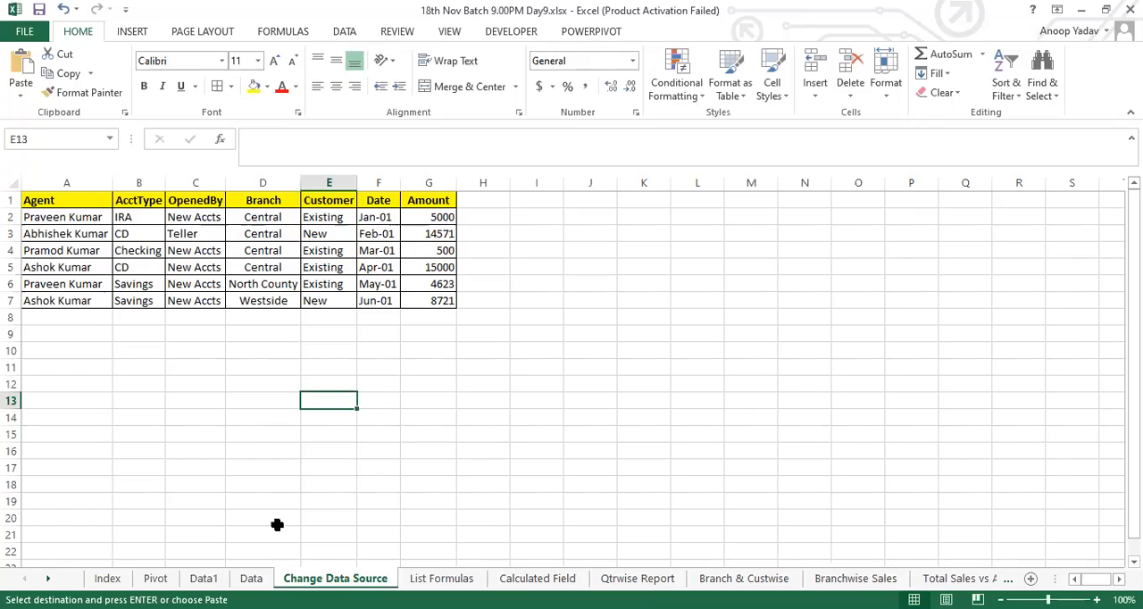
Step: Create a pivot table from the records in A1:G7, placed on the same worksheet at cell K3
left_click_drag(77, 202, 434, 303)
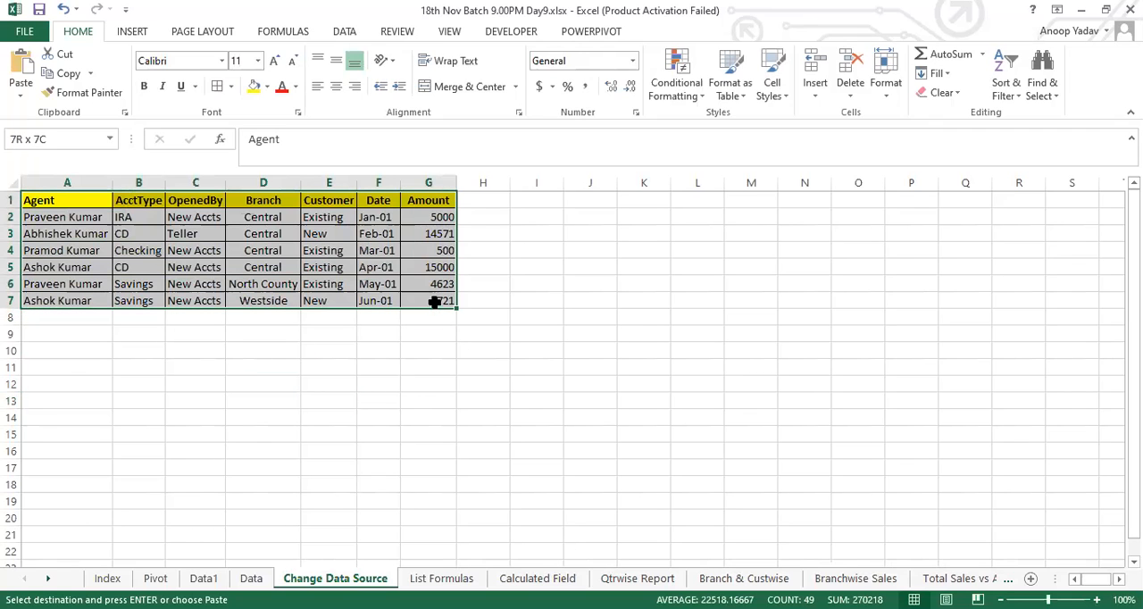
key("alt")
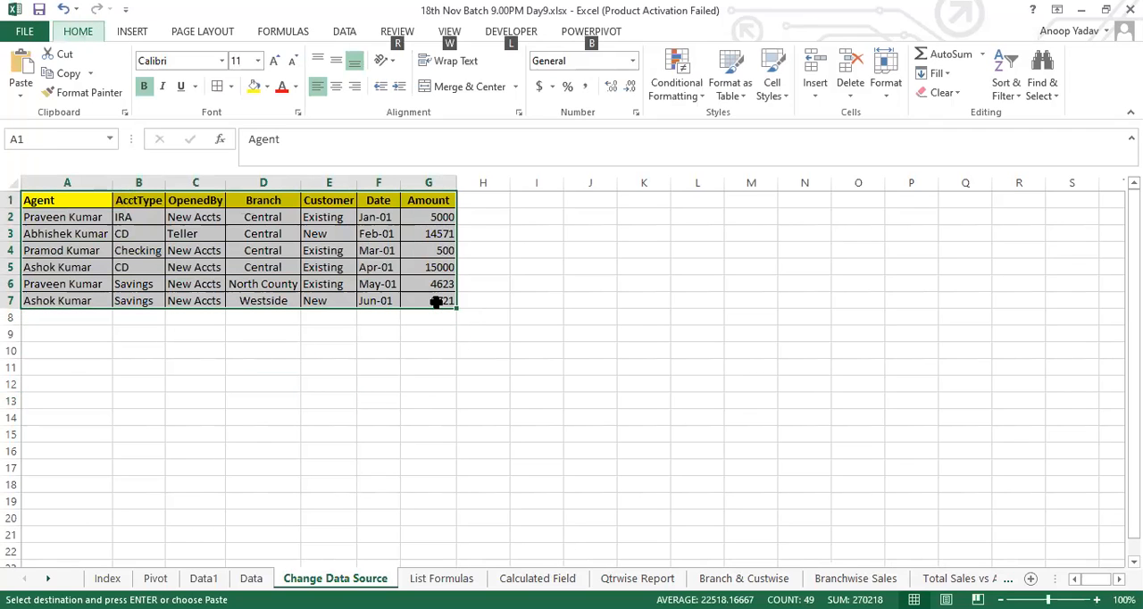
key("d")
key("p")
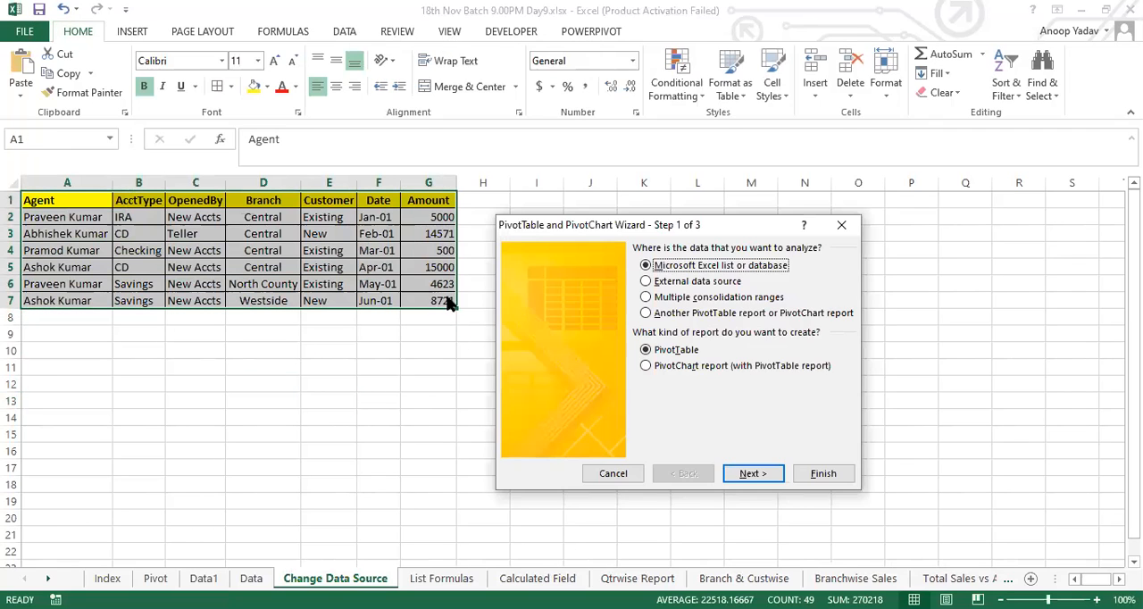
left_click(749, 476)
left_click(741, 391)
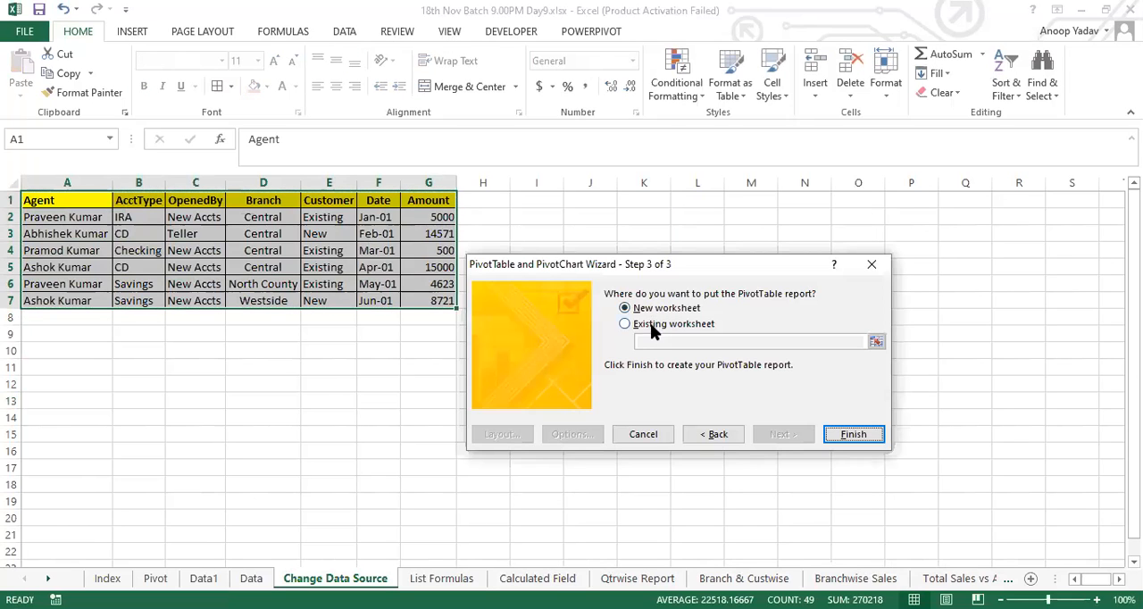
left_click(649, 325)
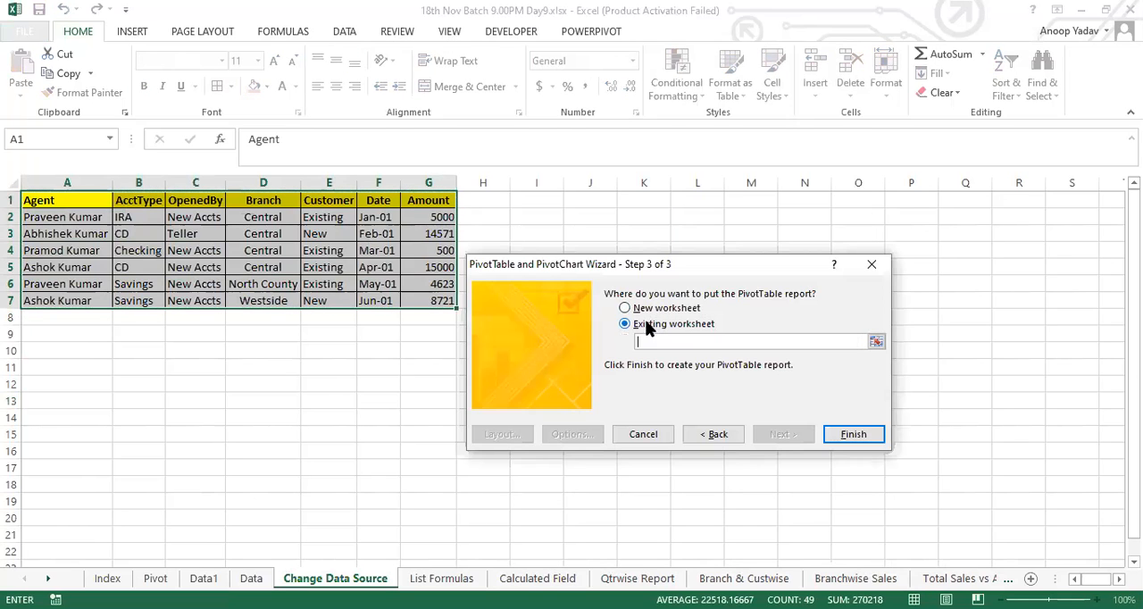
left_click(640, 227)
left_click(853, 434)
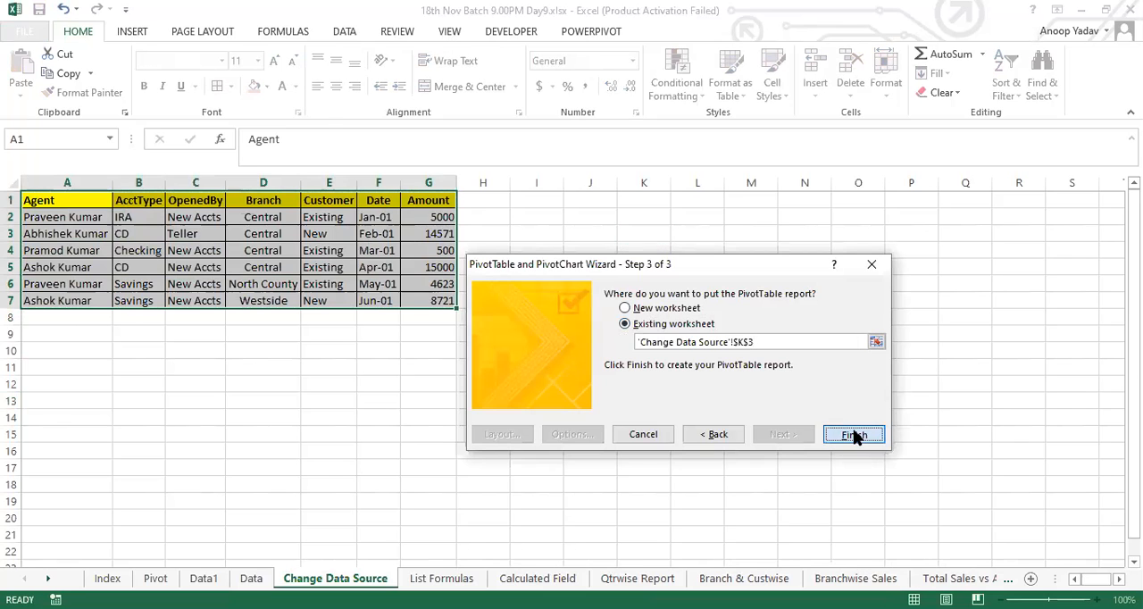
Step: Add Agent as the pivot table's row field and Amount as its summed value, and close the field list
left_click(867, 255)
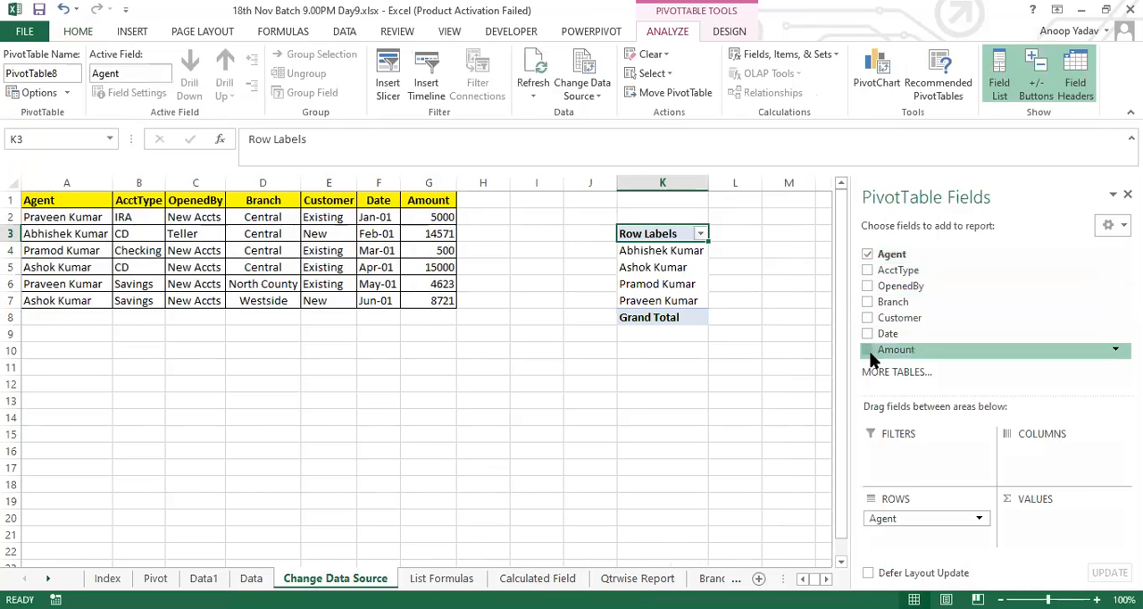
left_click(868, 350)
left_click(1126, 194)
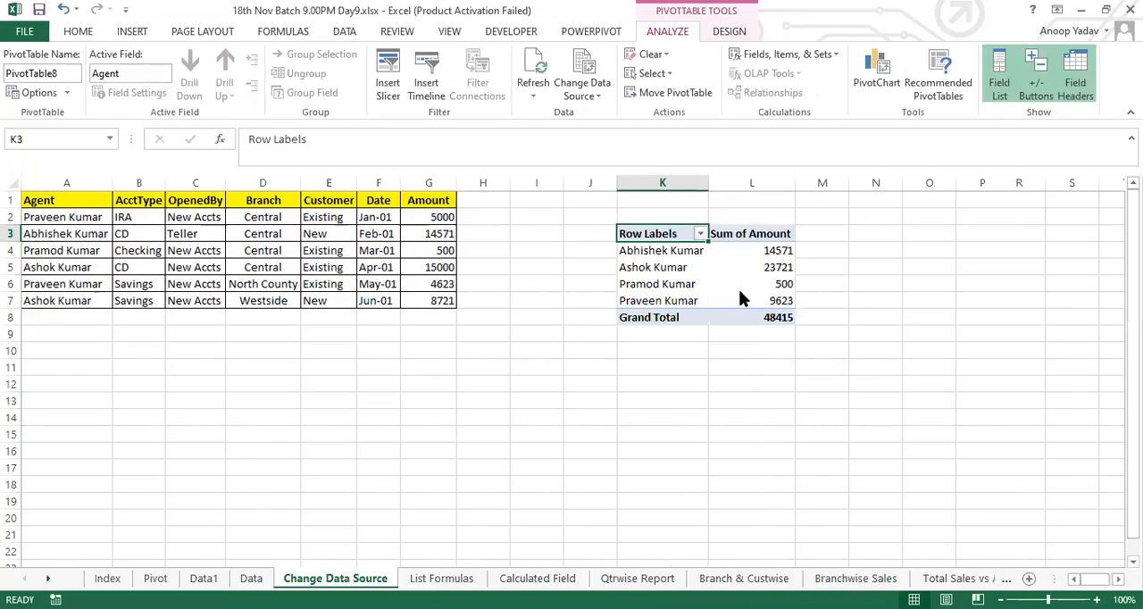
Step: Set the Amount of the Mar-01 record in G4 to 9828 and refresh the pivot table
left_click(486, 273)
left_click(668, 267)
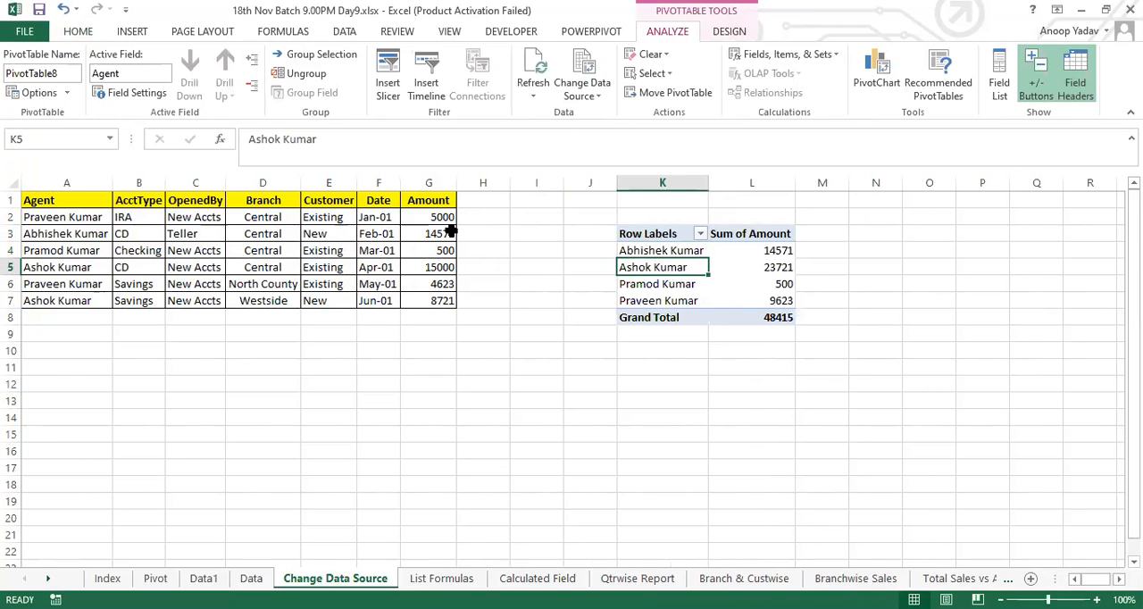
left_click_drag(68, 250, 450, 254)
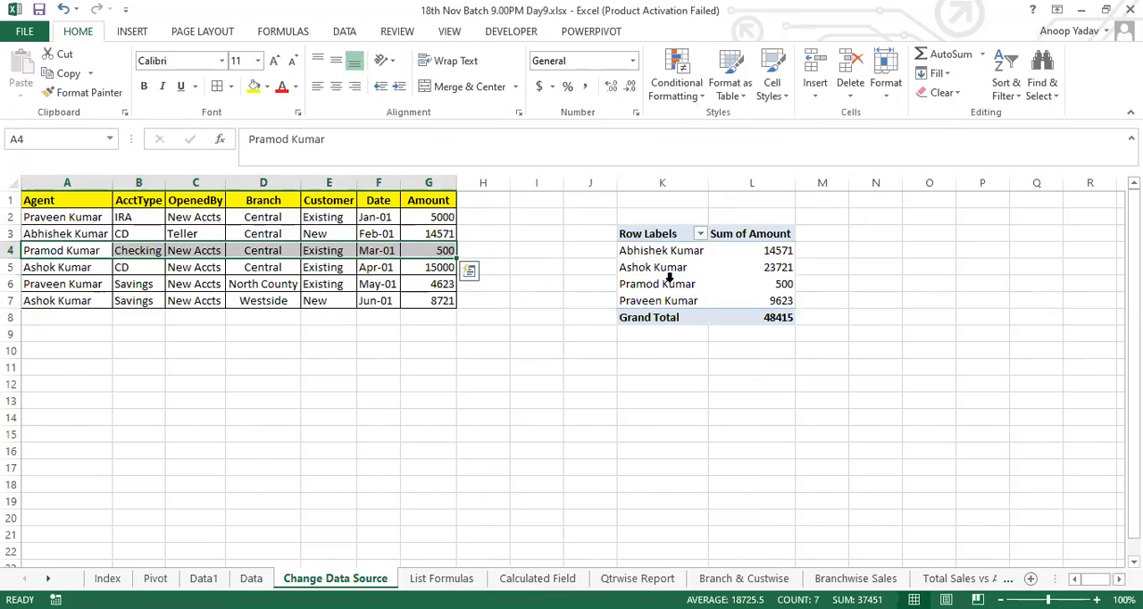
left_click_drag(661, 284, 790, 283)
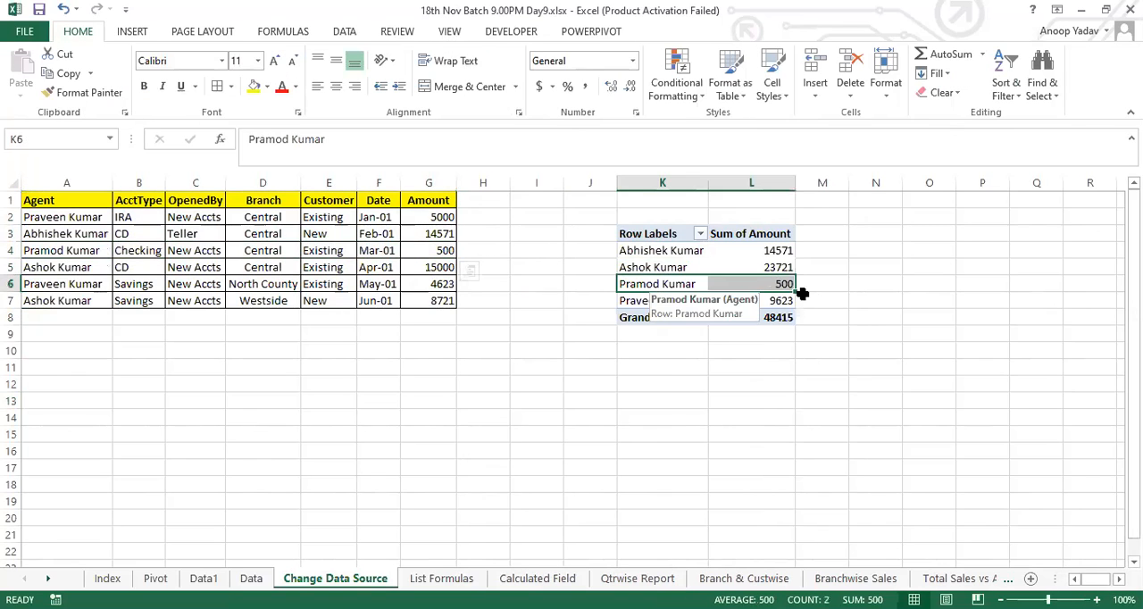
left_click(446, 251)
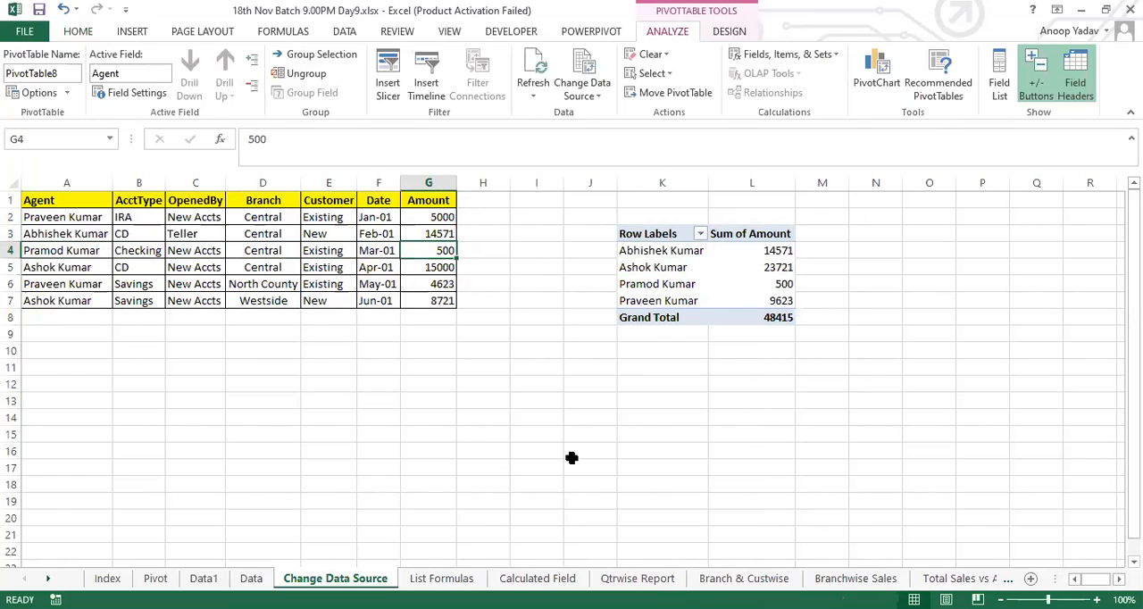
type("9828")
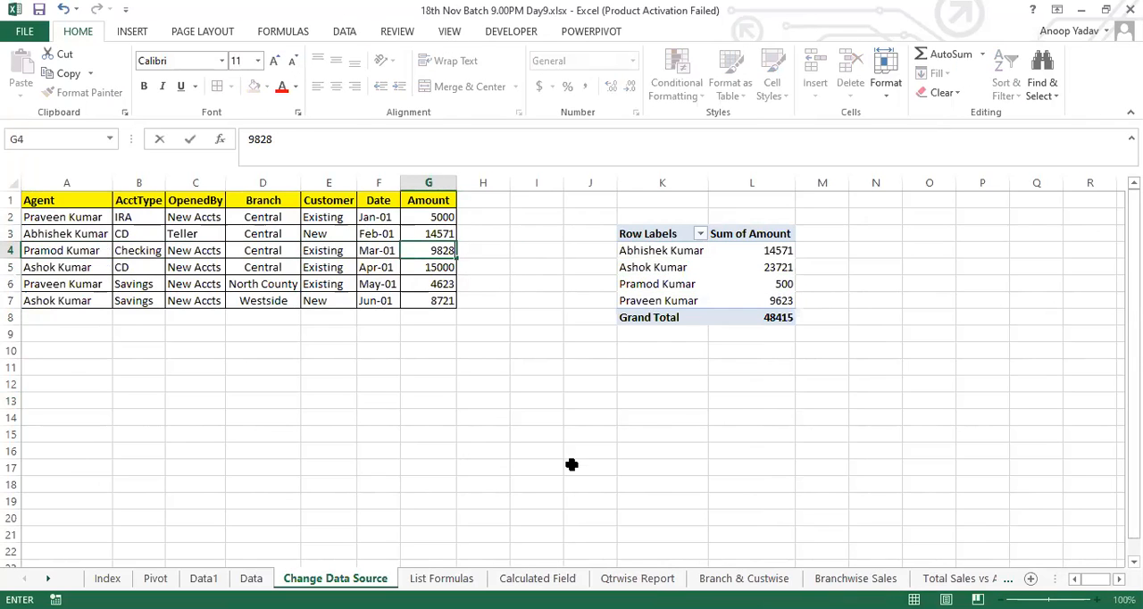
key("Return")
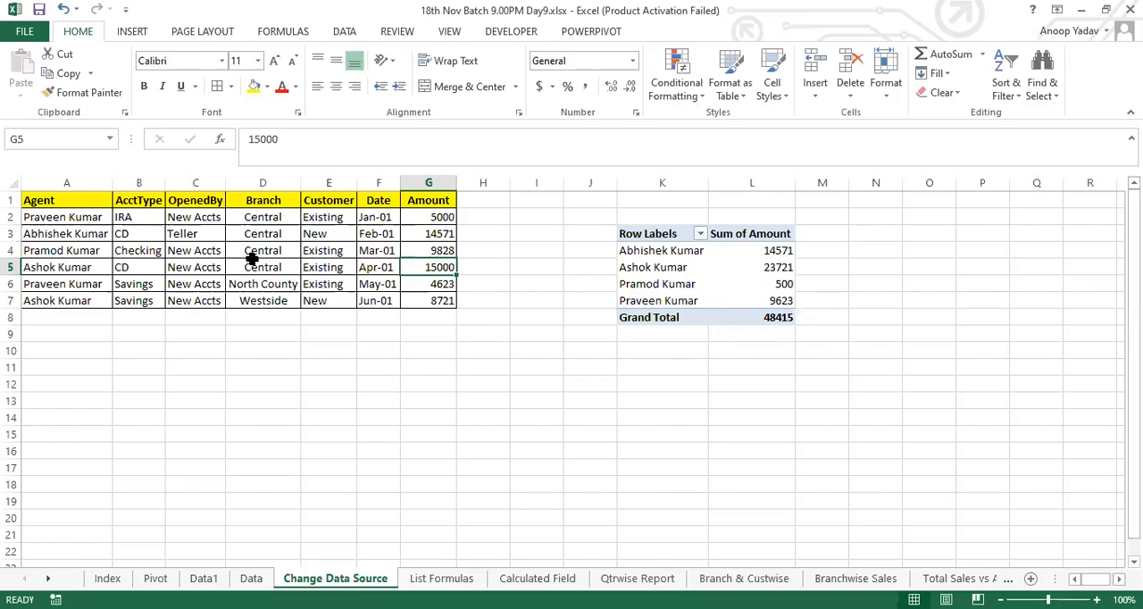
right_click(676, 301)
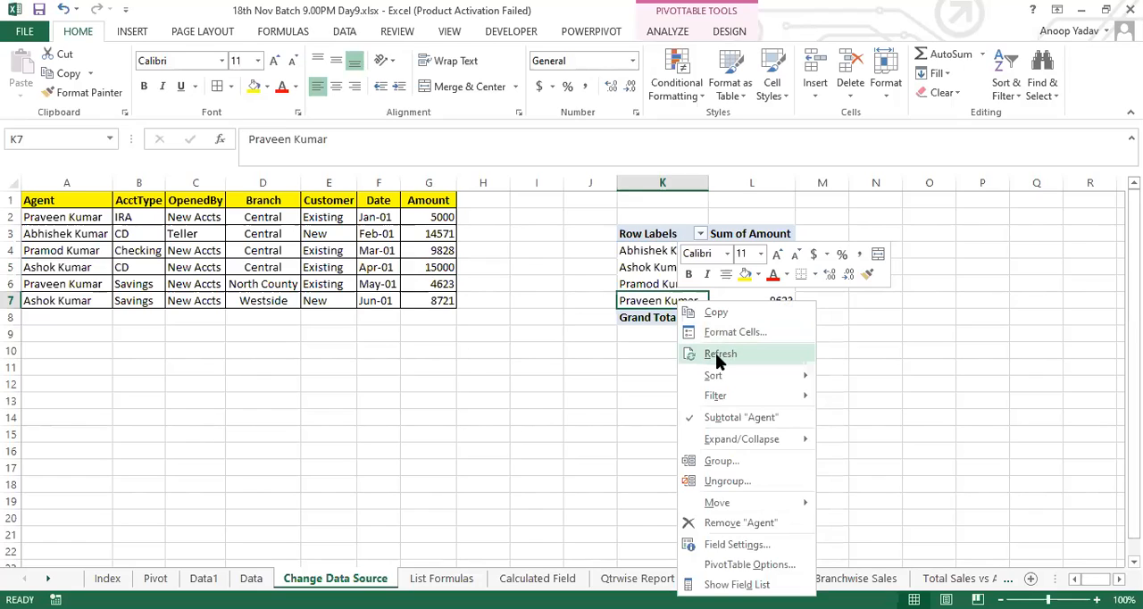
left_click(720, 353)
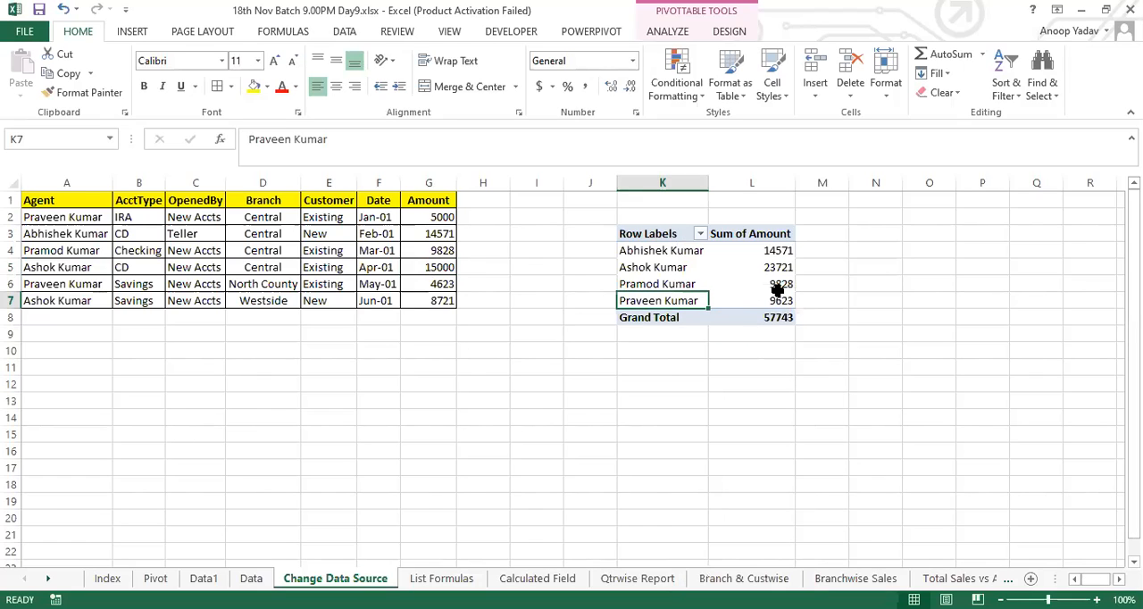
Step: Add a record in row 8 by filling down row 7, replacing the agent's name and setting the Amount to 7262
left_click(45, 319)
left_click_drag(44, 319, 438, 314)
key("ctrl+d")
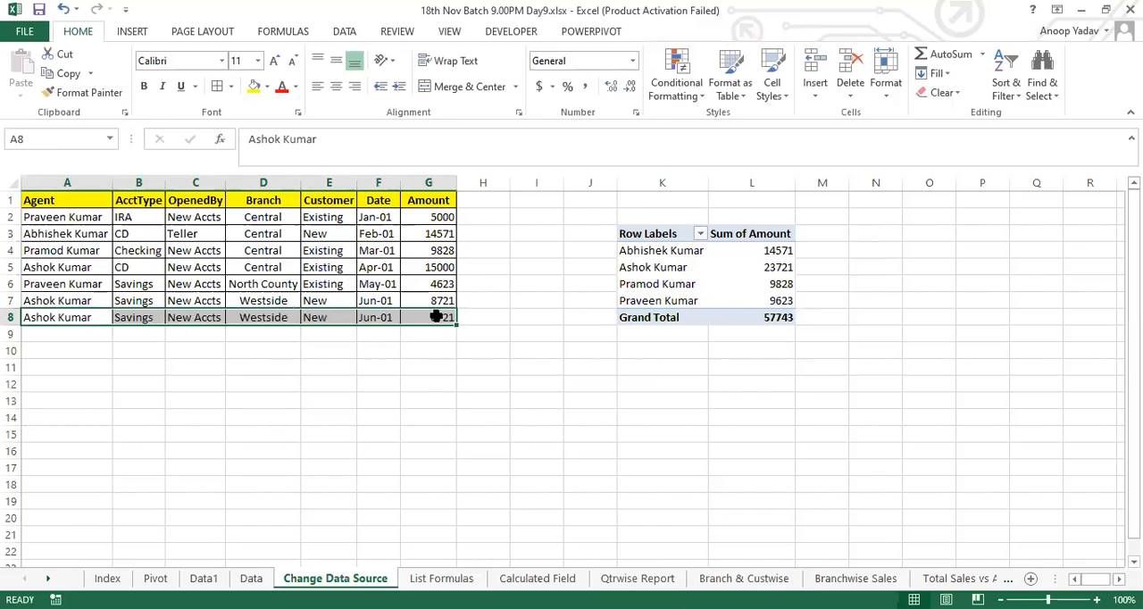
type("Kamal")
key("Tab")
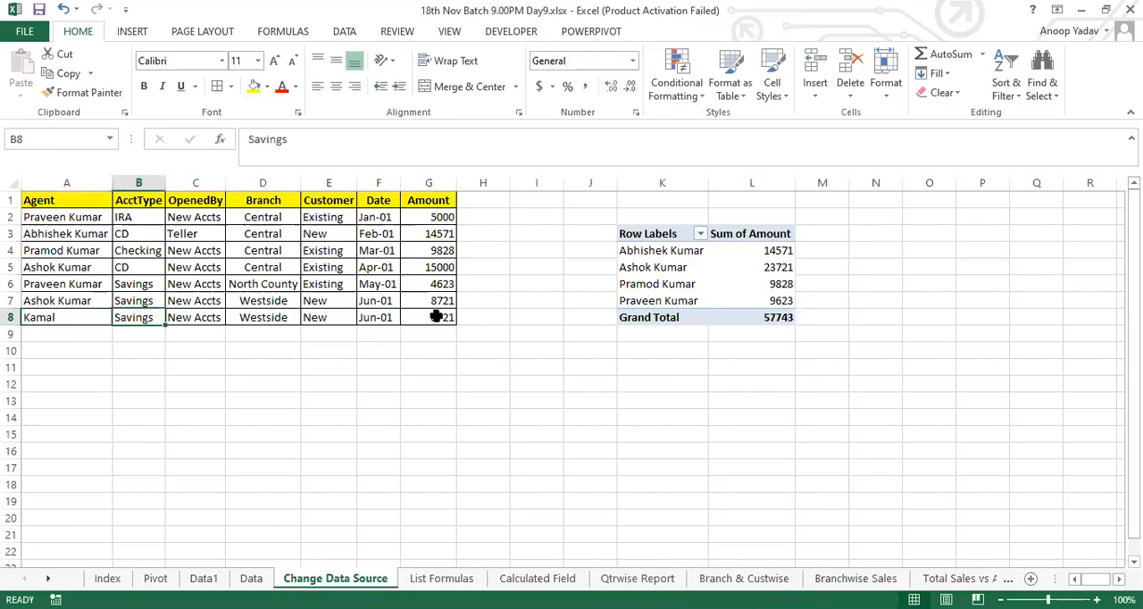
left_click(437, 317)
type("7262")
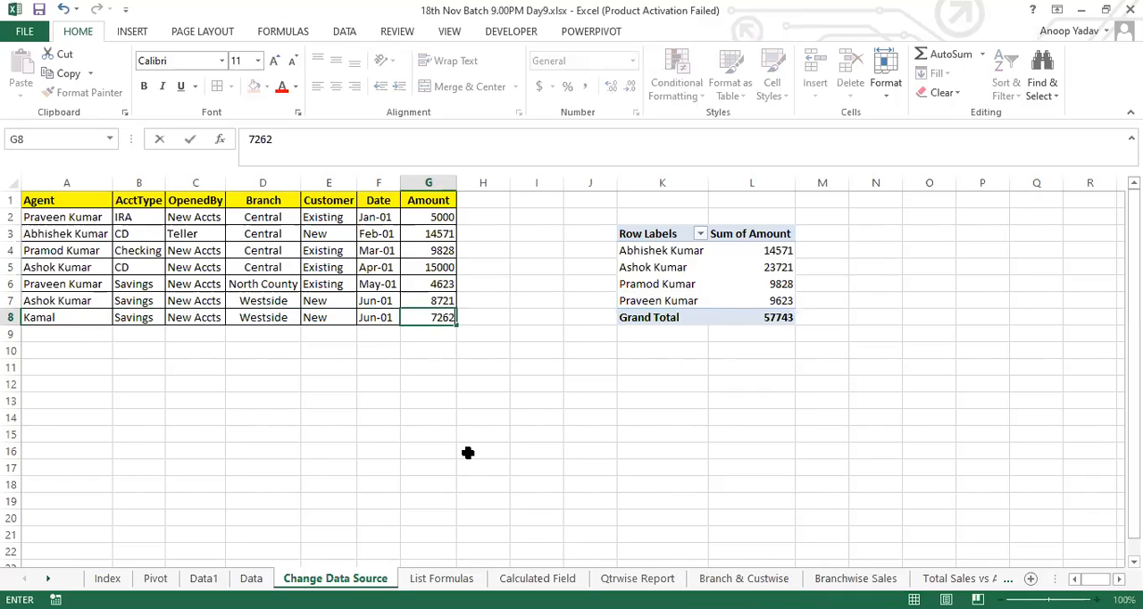
key("Left")
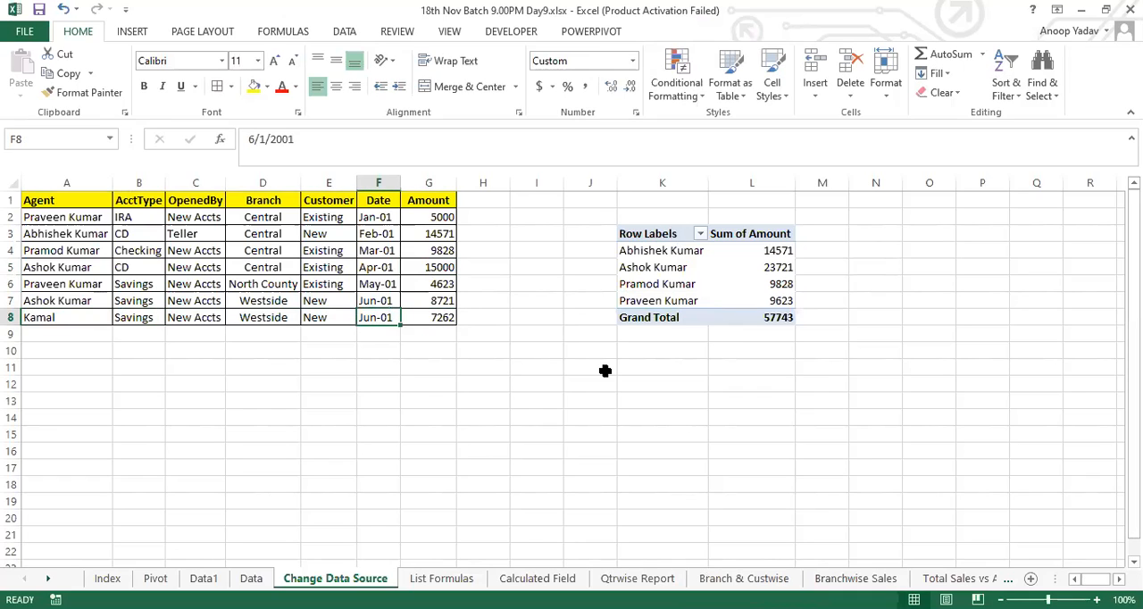
Step: Refresh the pivot table with the new record in row 8 of the source sheet
left_click(669, 301)
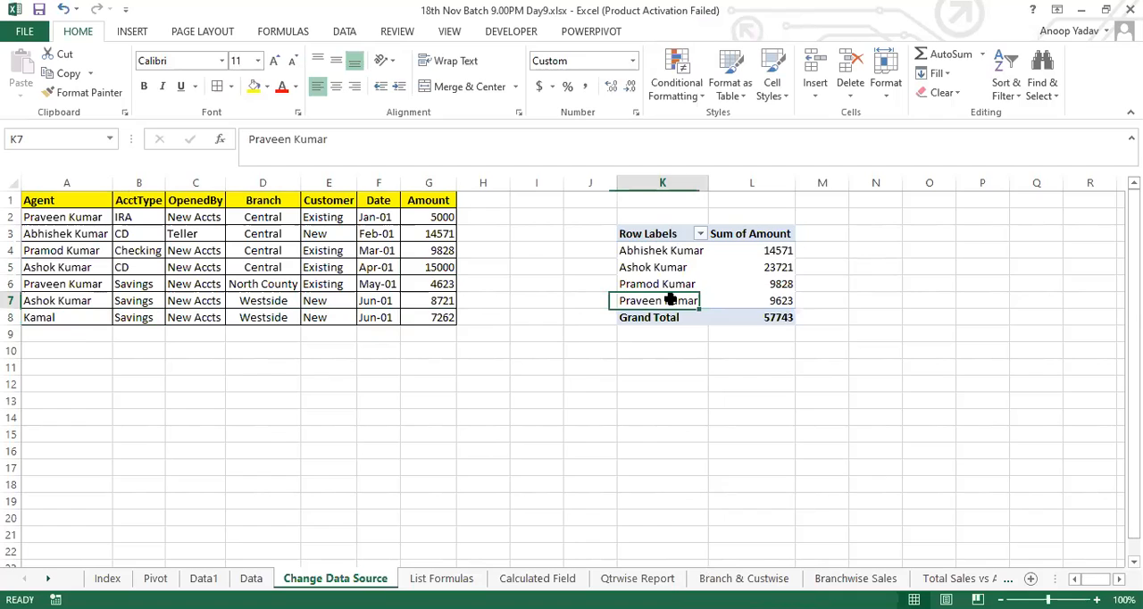
right_click(670, 300)
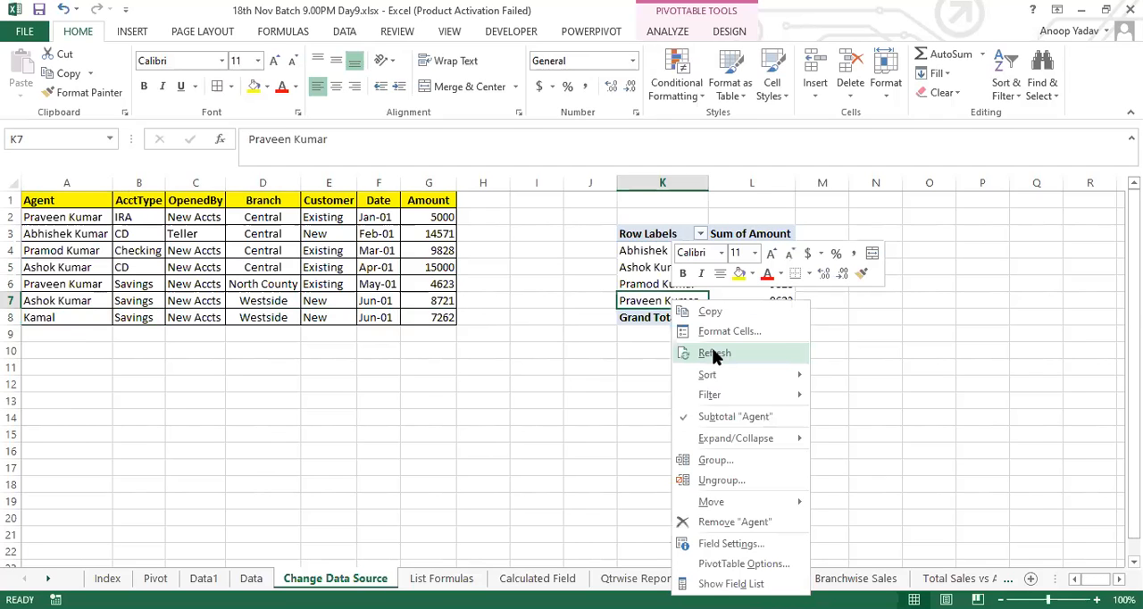
left_click(714, 354)
Step: Change the pivot table's data source to A1:G8 on the Change Data Source sheet and check the added agent's row
left_click_drag(94, 200, 409, 298)
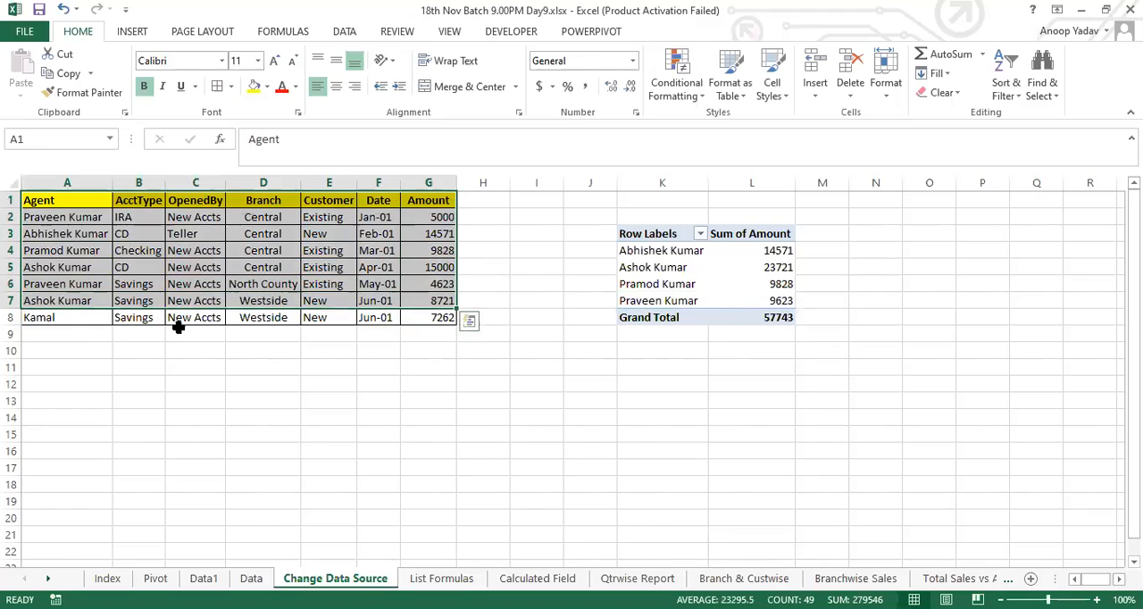
left_click(685, 303)
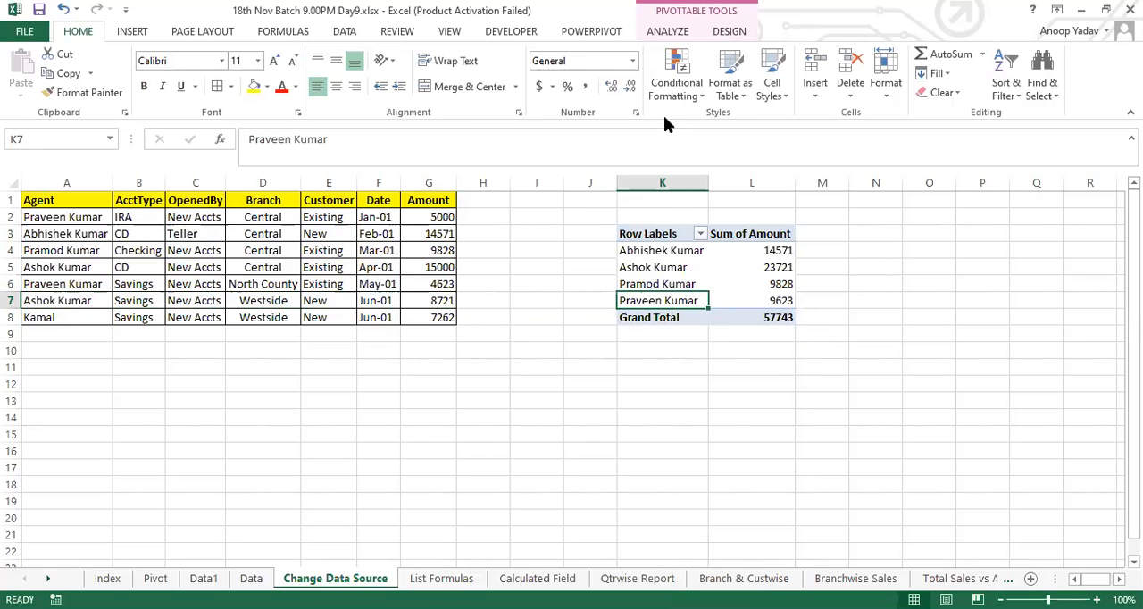
left_click(667, 32)
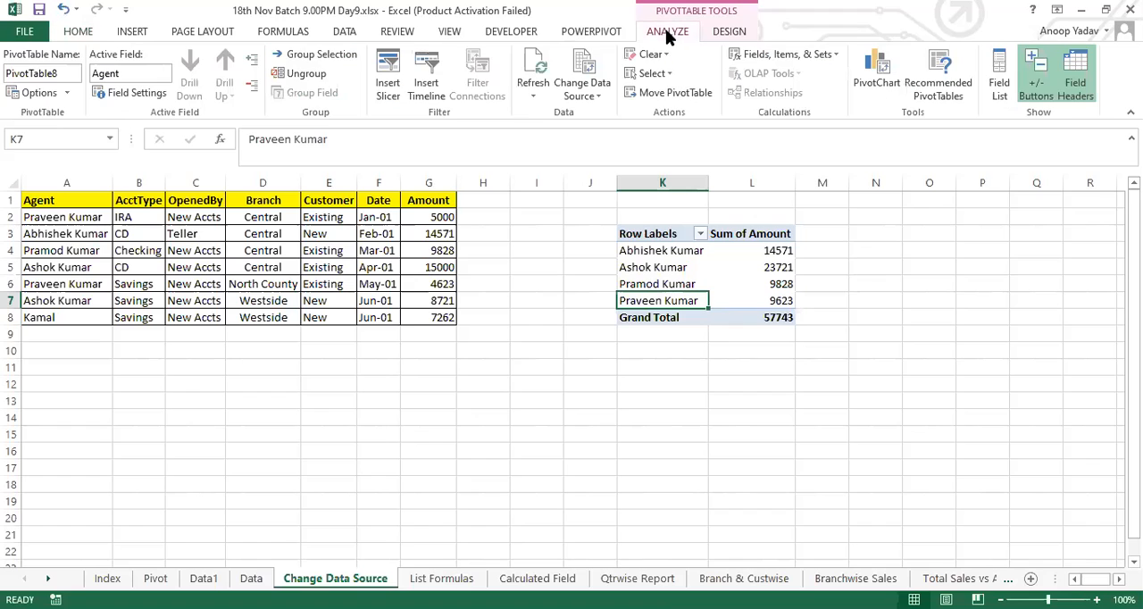
left_click(587, 96)
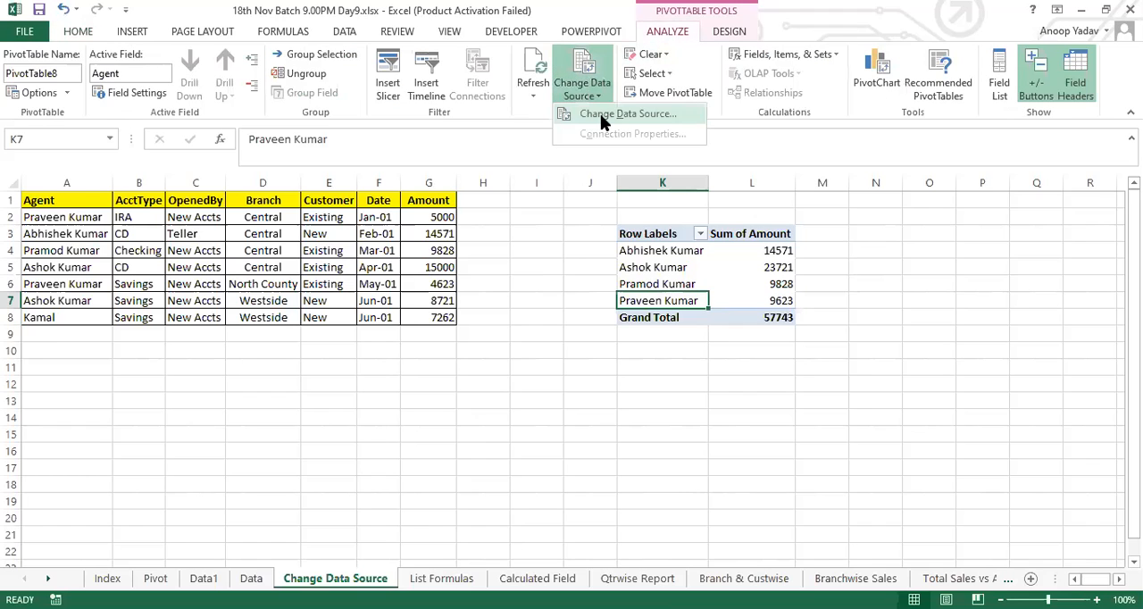
left_click(624, 114)
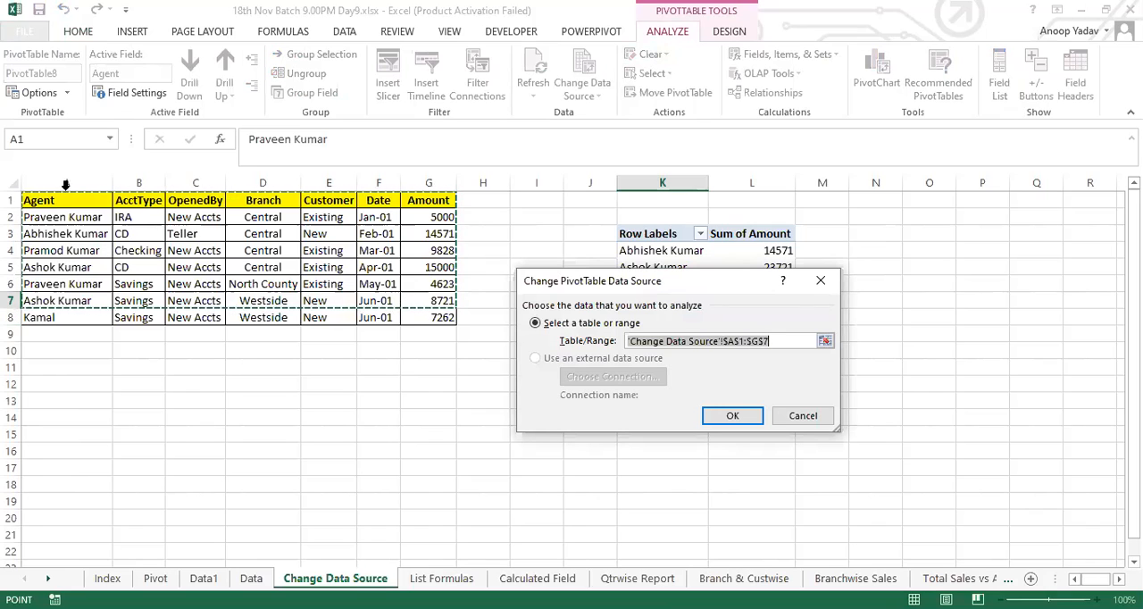
left_click_drag(53, 200, 429, 317)
left_click(732, 415)
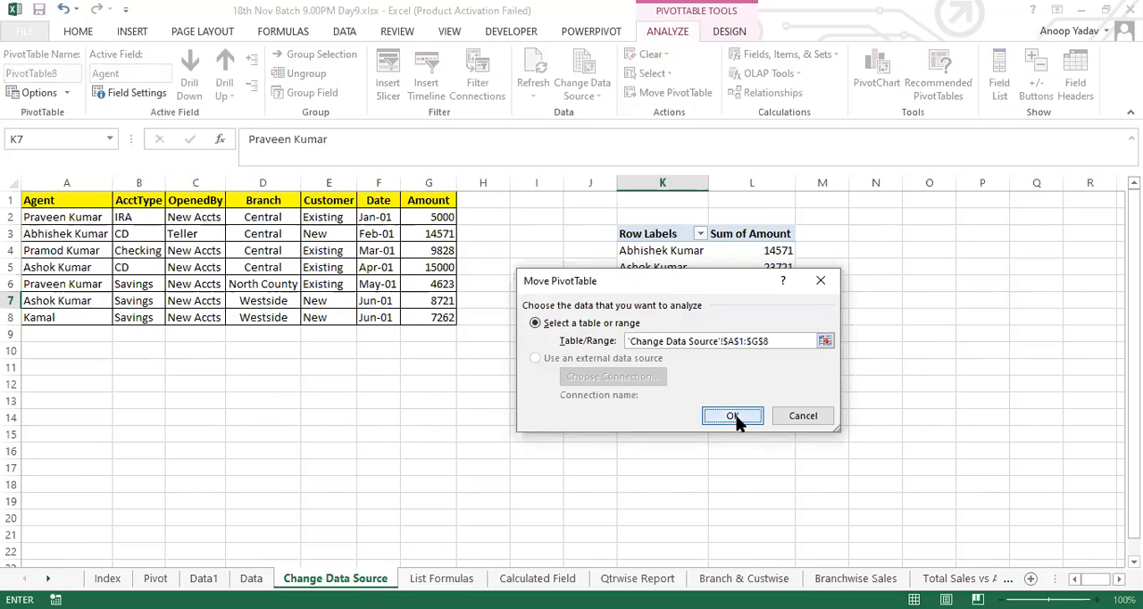
left_click(633, 320)
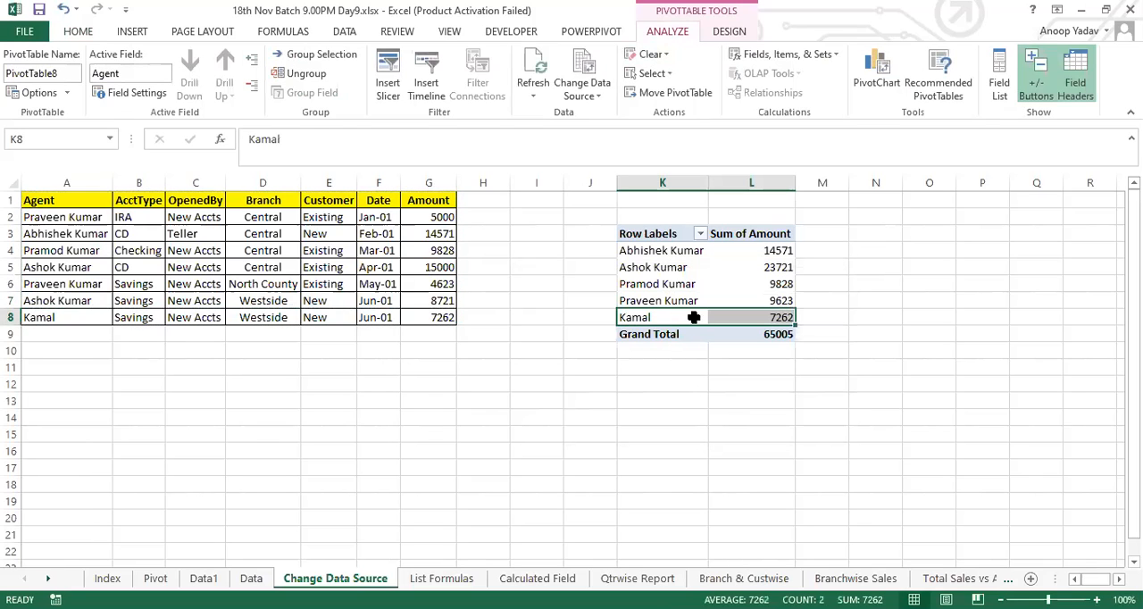
left_click(665, 317)
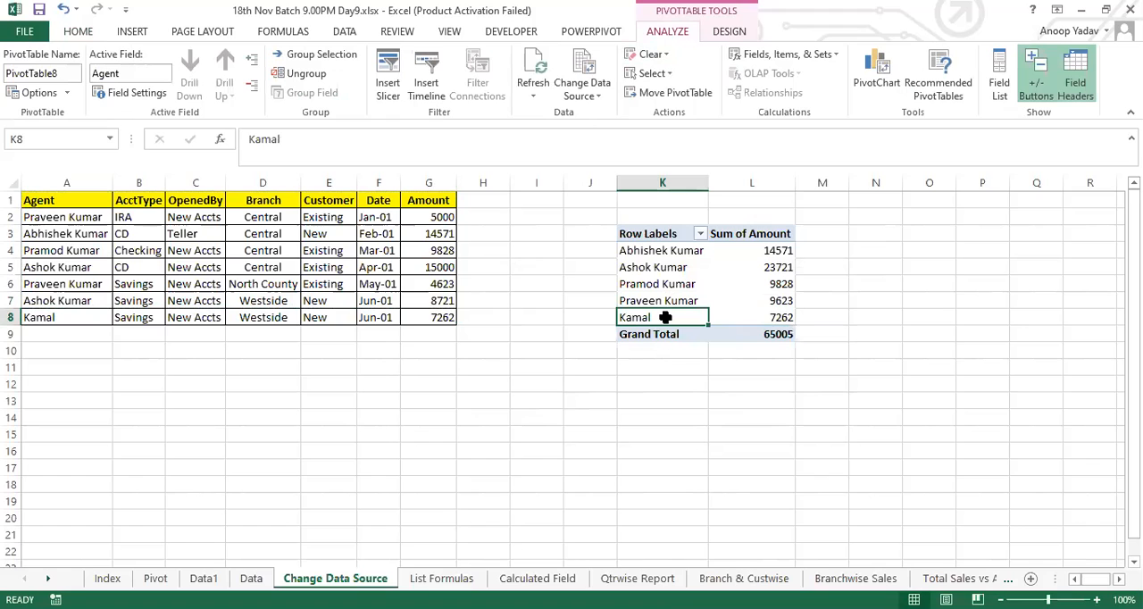
Step: Review the extended source range A1:G8 and refresh the pivot table again
left_click_drag(79, 206, 446, 317)
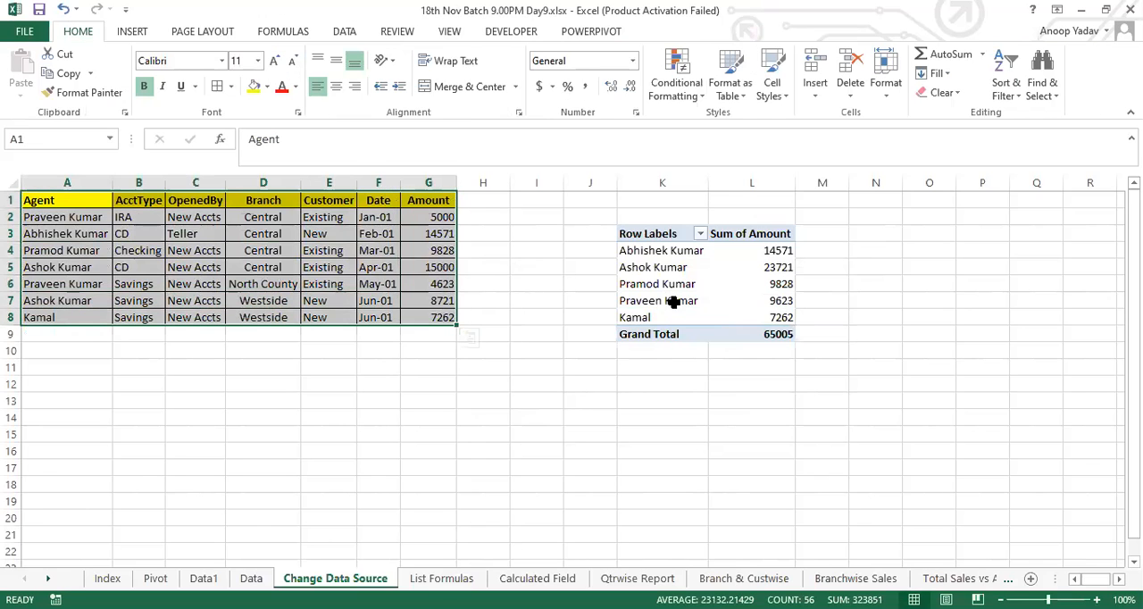
left_click(674, 302)
right_click(674, 302)
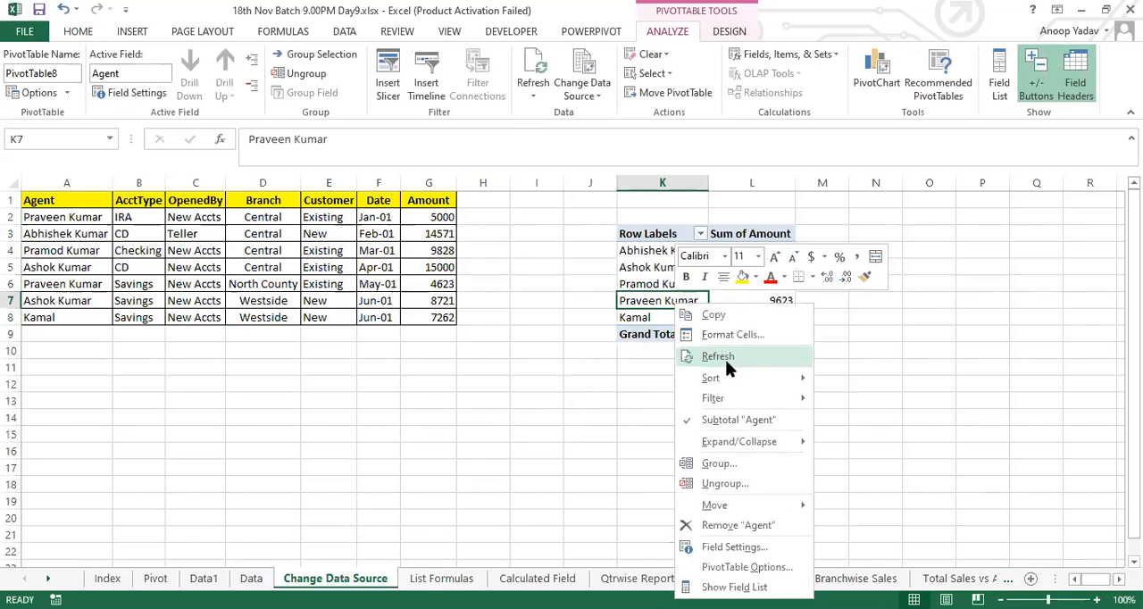
left_click(725, 356)
left_click_drag(90, 320, 433, 341)
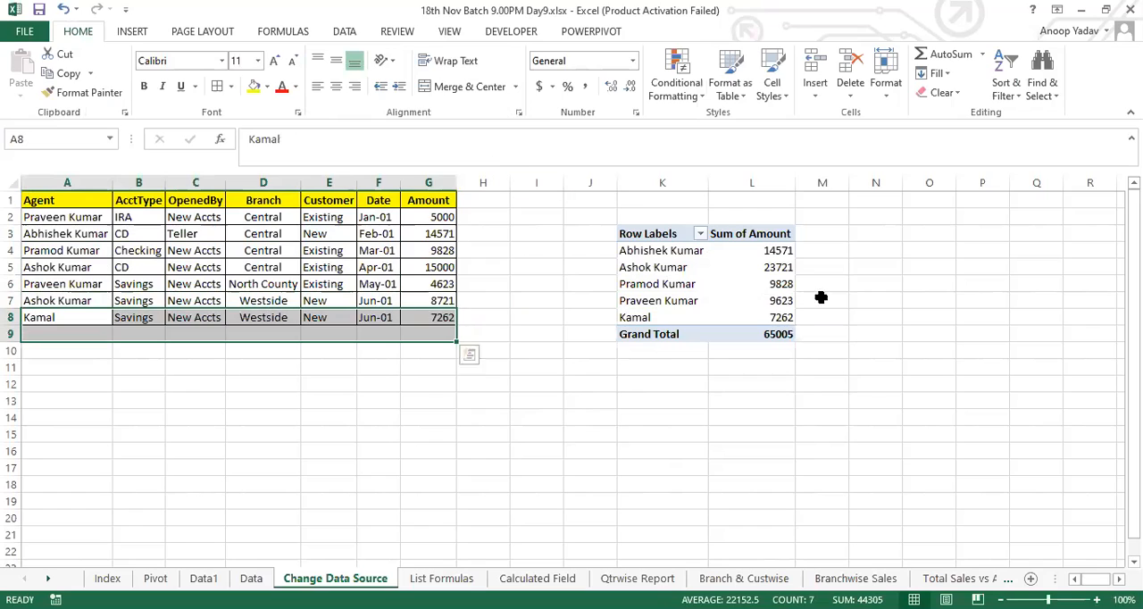
left_click(758, 297)
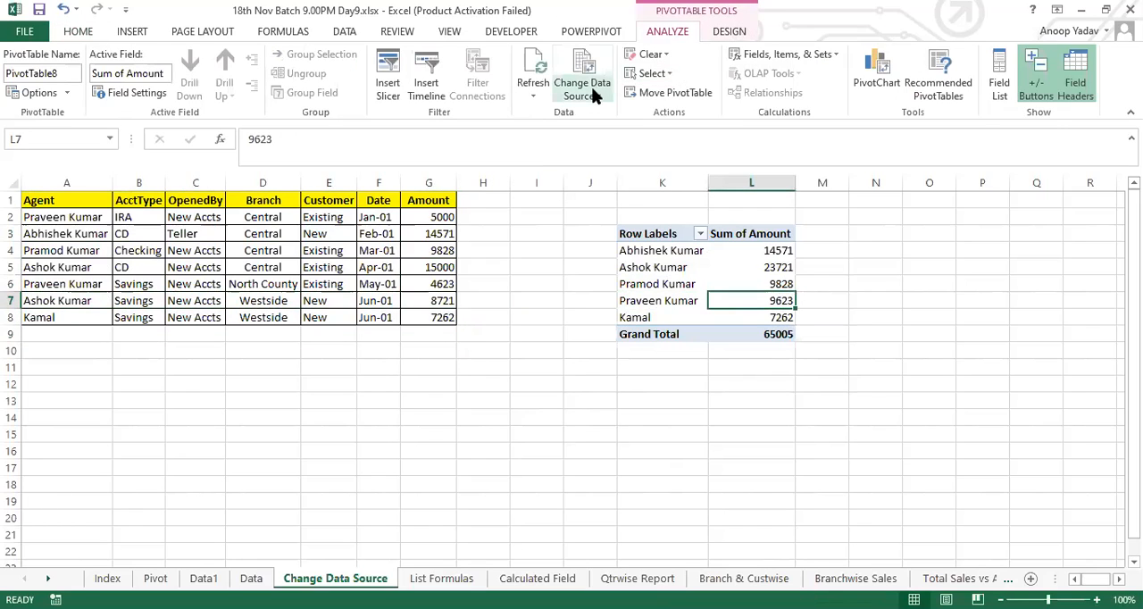
left_click(597, 96)
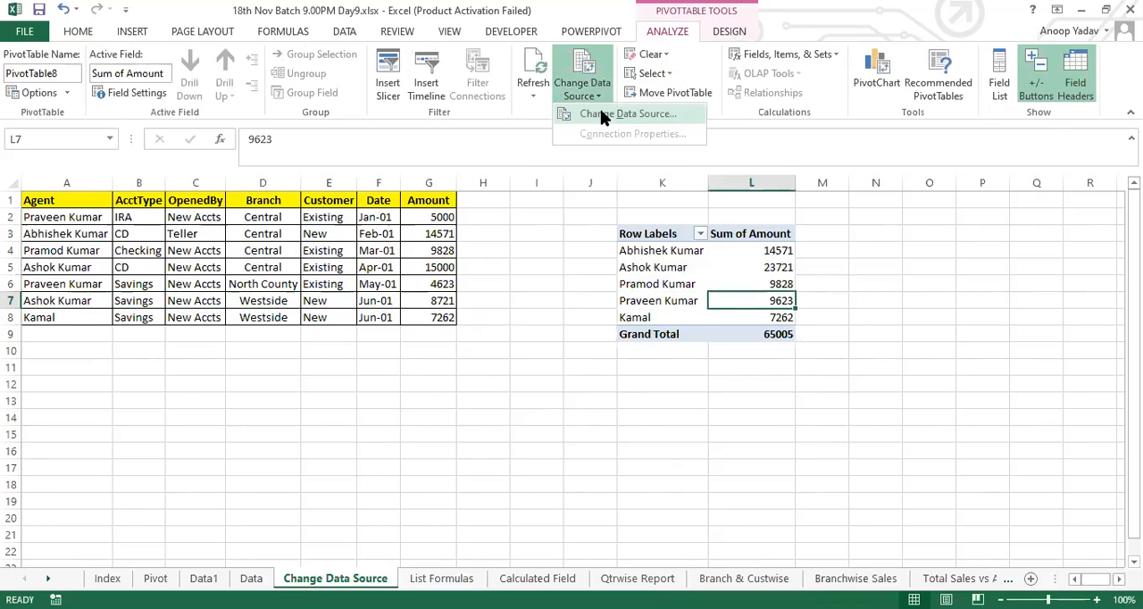
left_click(527, 343)
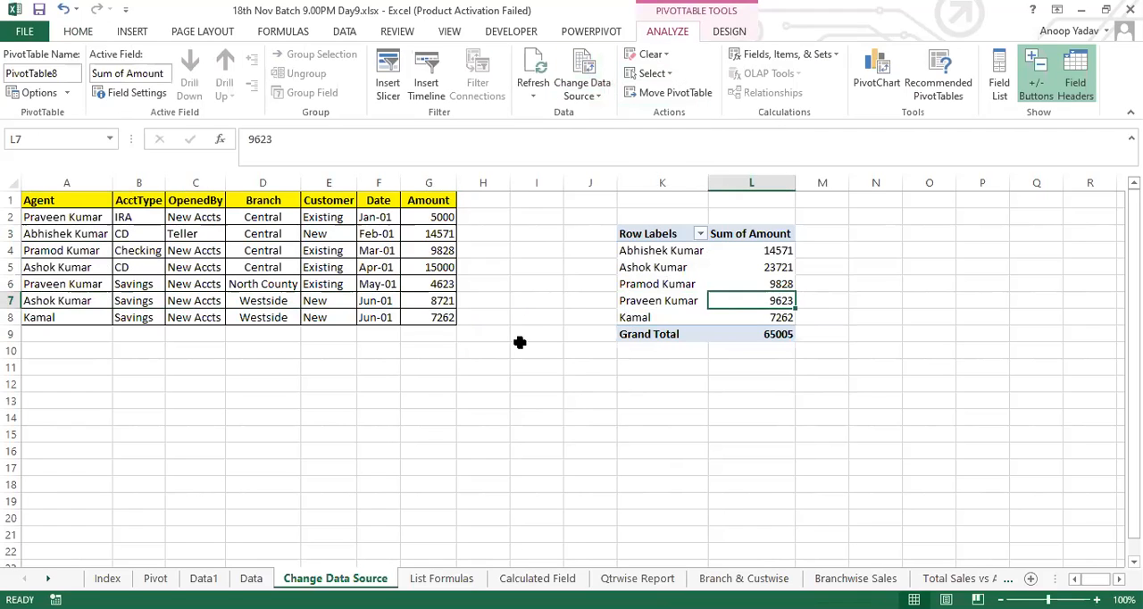
Step: Copy the source data A1:G7 into cell A1 of a new worksheet and autofit the pasted columns
left_click_drag(59, 196, 439, 300)
key("ctrl+c")
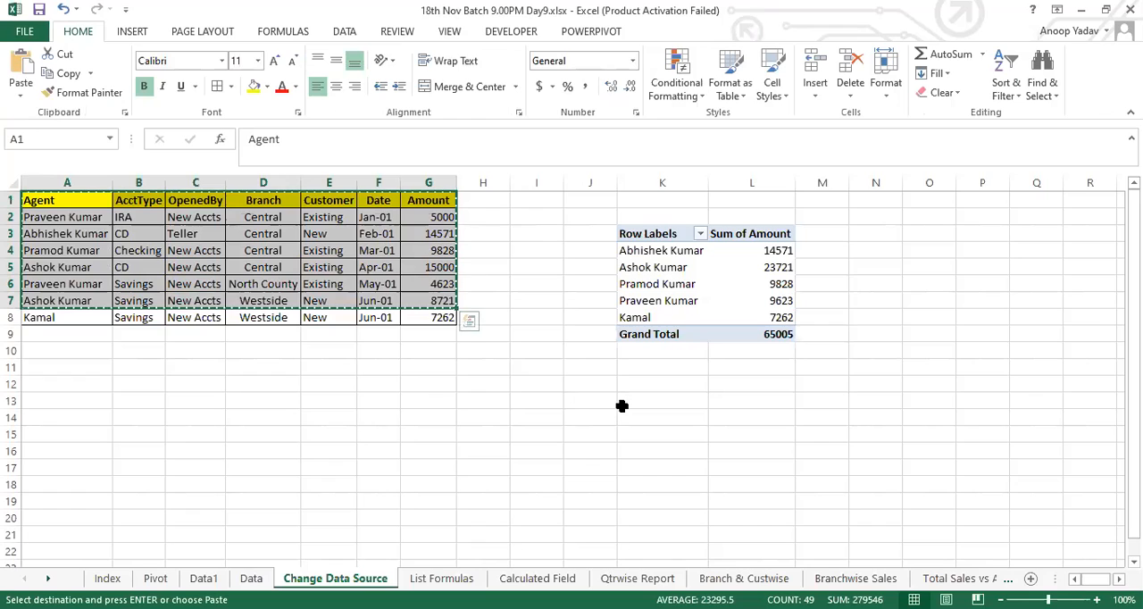
key("alt+shift+F1")
key("ctrl+v")
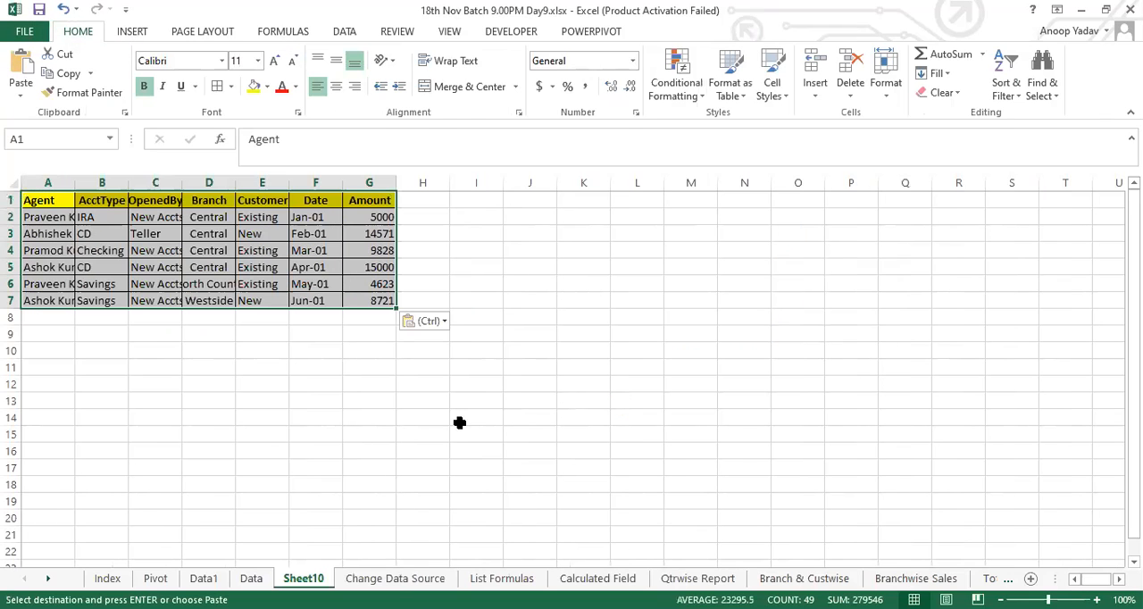
key("alt")
key("h")
key("o")
key("i")
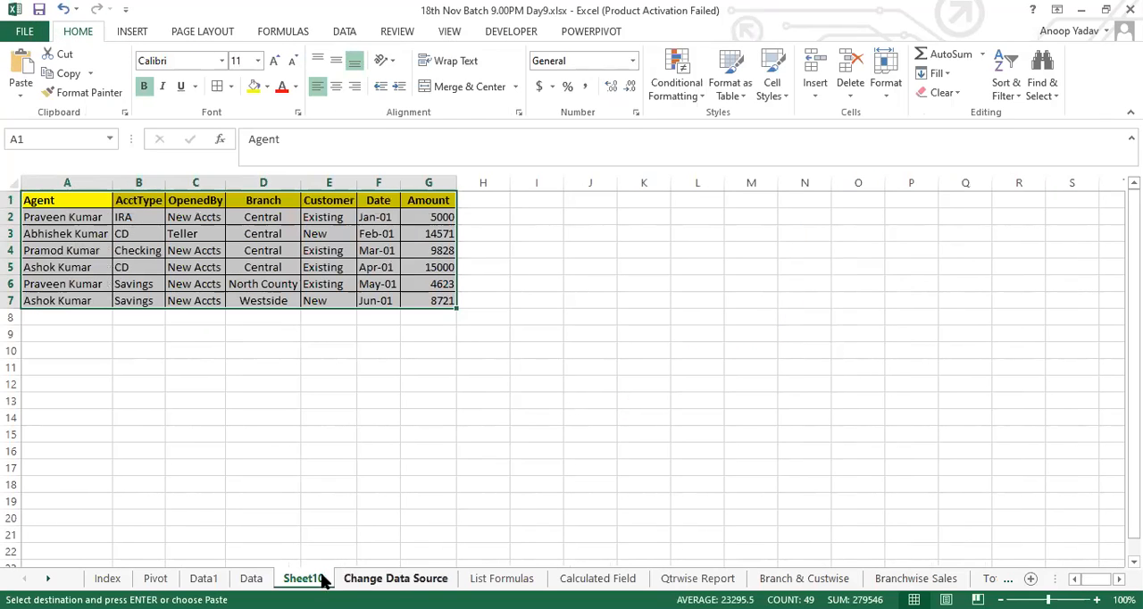
Step: Rename the new worksheet as Dynamic Pivot
double_click(312, 578)
type("Dynamic")
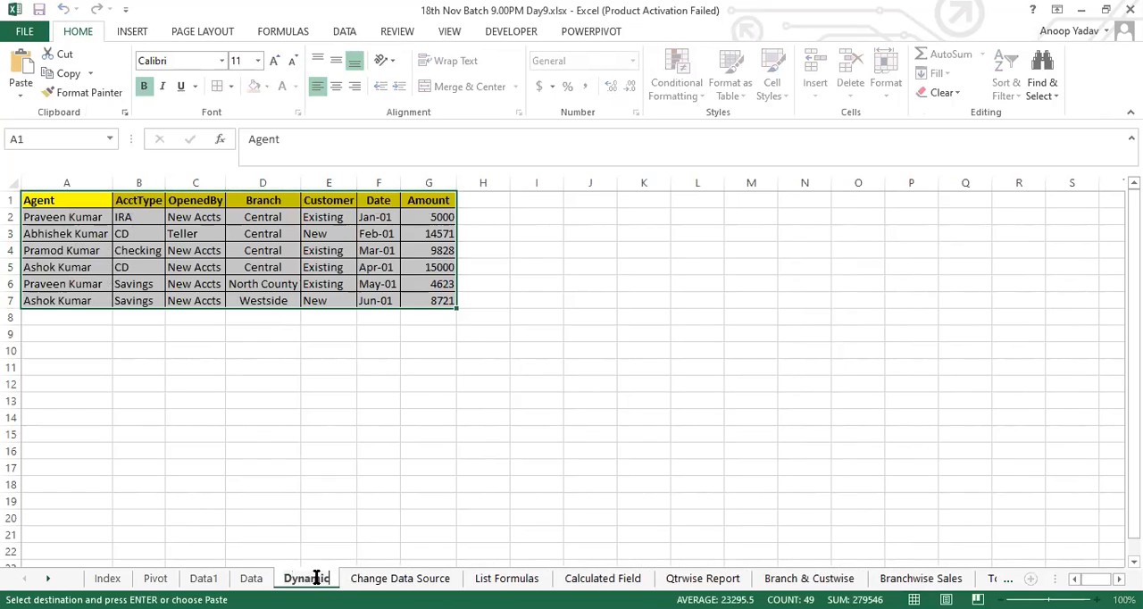
type(" Pivot")
key("Return")
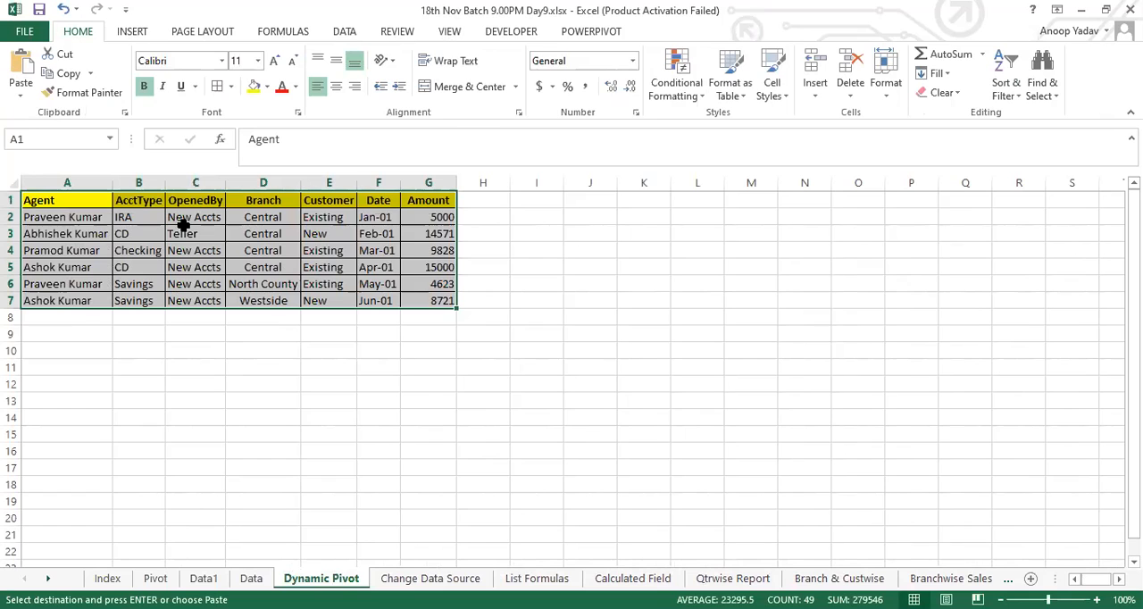
Step: Enter the heading "Create Table" in J1, make it bold and autofit column J
left_click(597, 235)
left_click(598, 200)
type("Create Table")
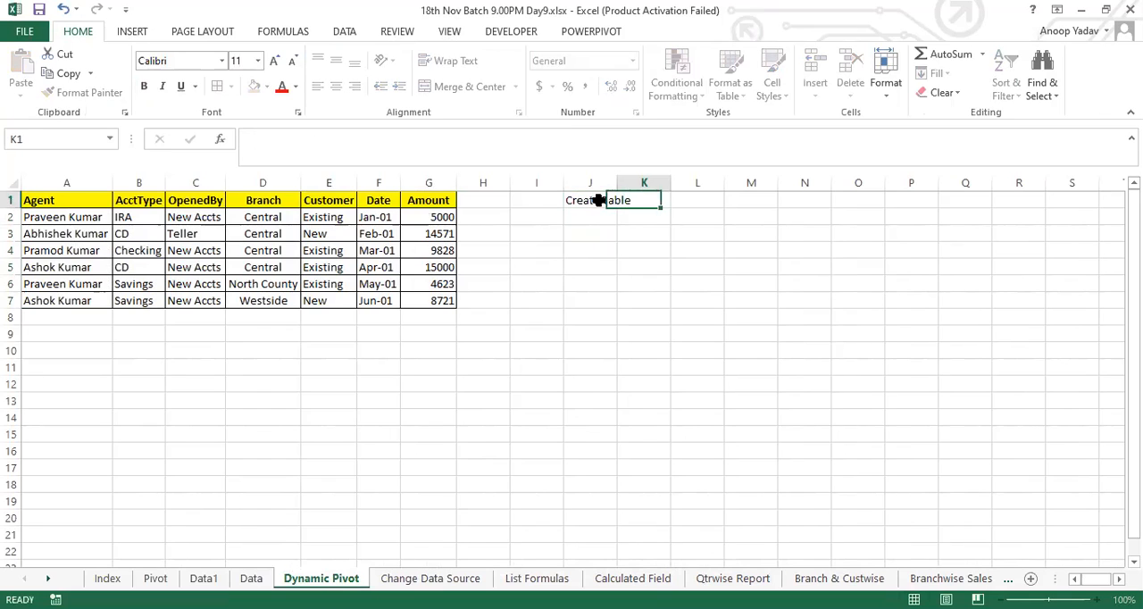
left_click(598, 200)
key("ctrl+b")
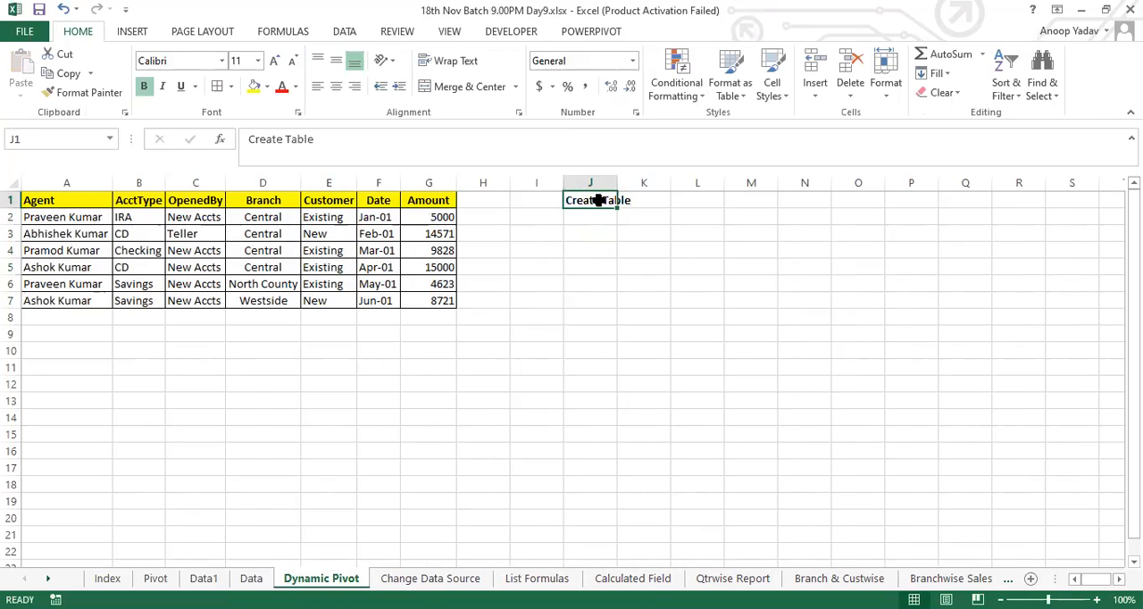
key("alt+h")
key("o")
key("i")
Step: Enter the note "Ctrl+T" in J2 and make it bold
key("Down")
type("Ctr")
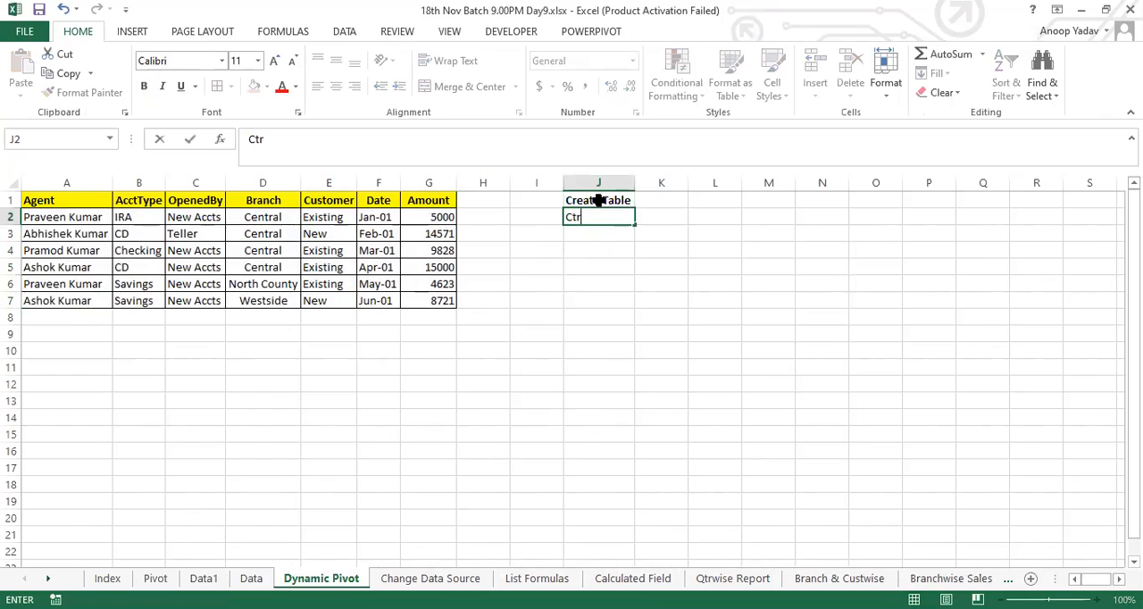
type("l+T")
key("Return")
key("Up")
key("ctrl+b")
Step: Add a box border around the note cells J1:J2
key("Up")
key("shift+Down")
key("alt+h")
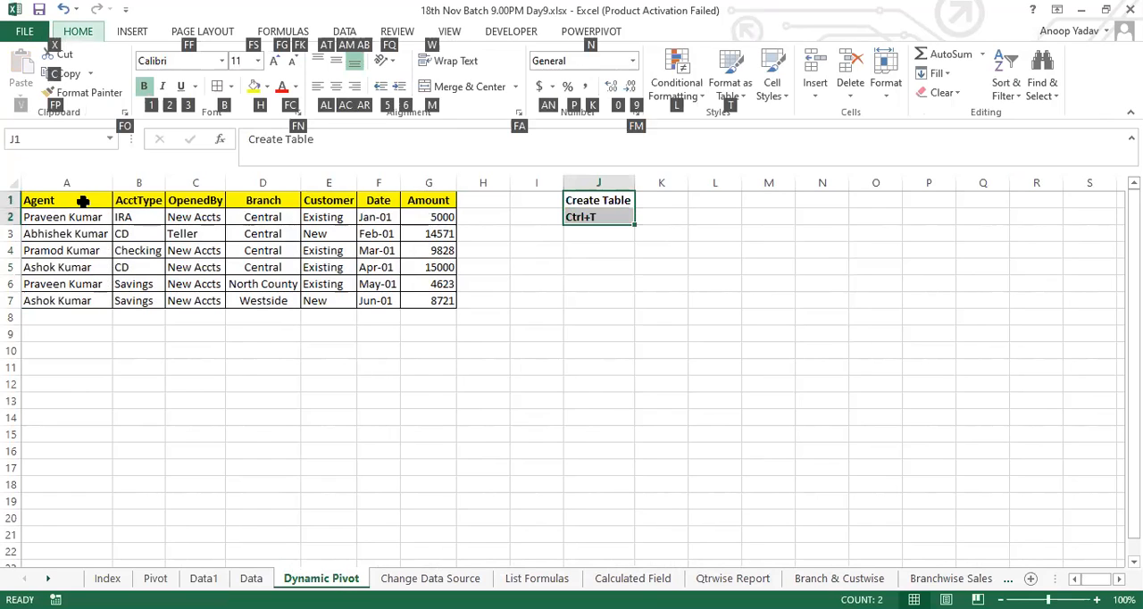
key("b")
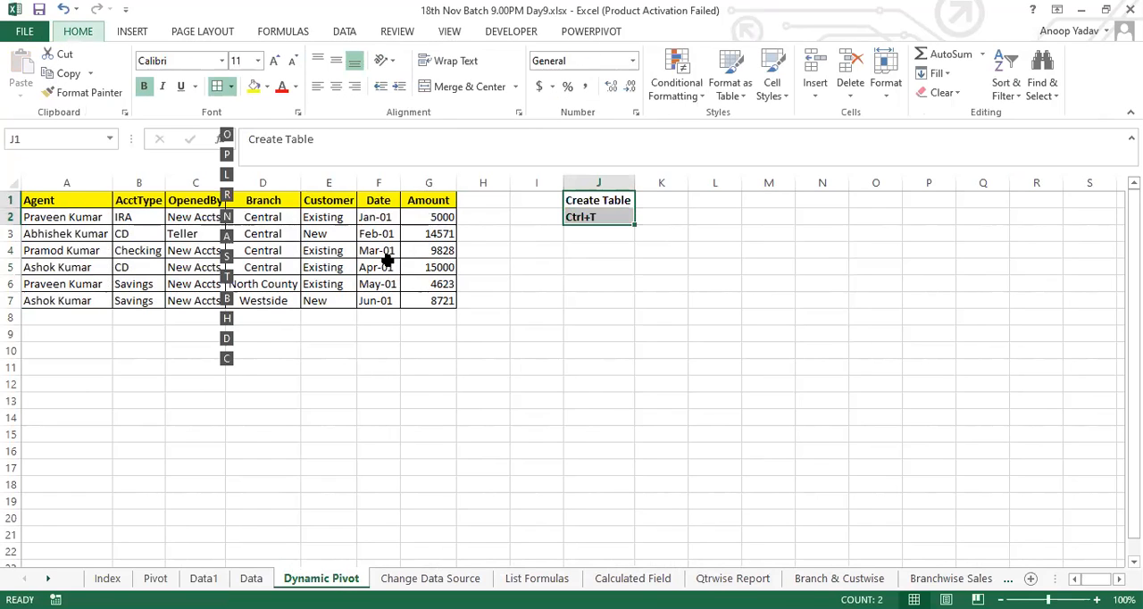
key("s")
Step: Convert the data range A1:G7 into a table with headers
key("ctrl+Home")
key("ctrl+a")
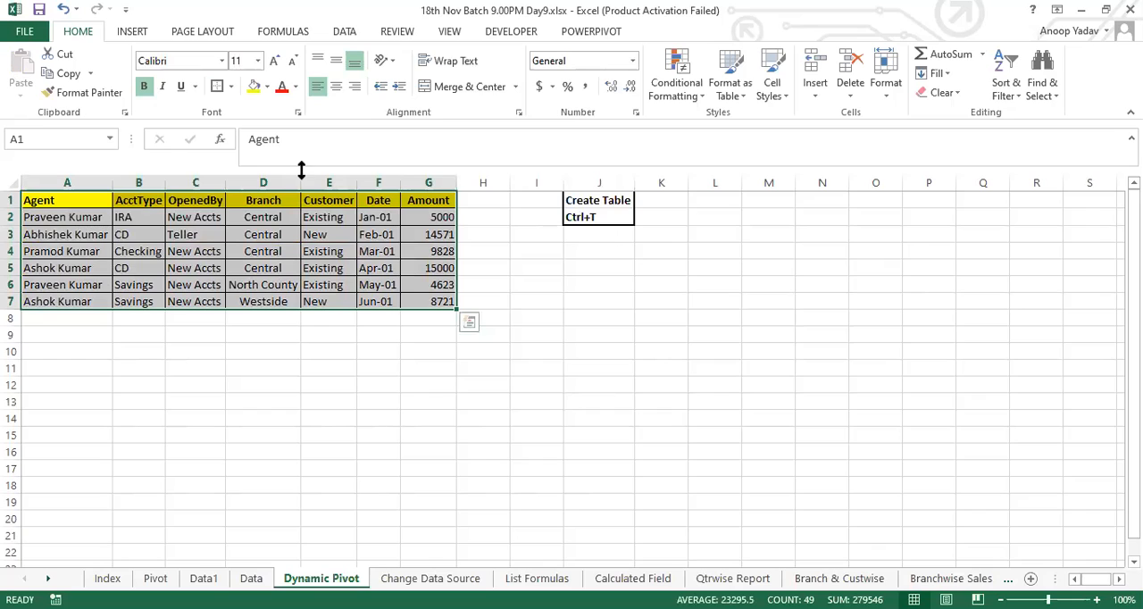
left_click(131, 32)
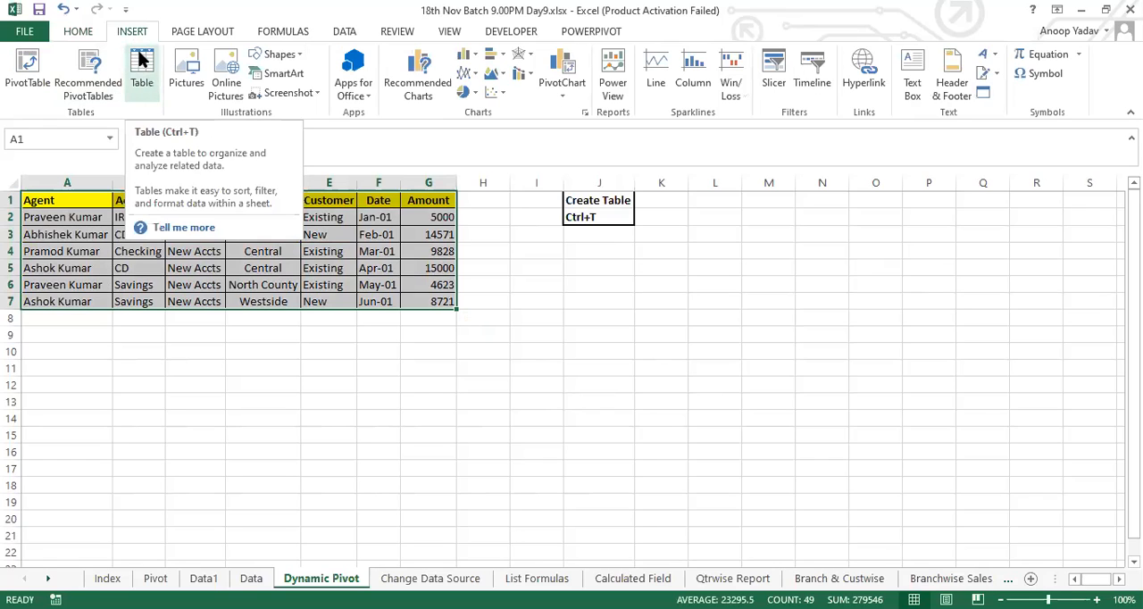
left_click(141, 75)
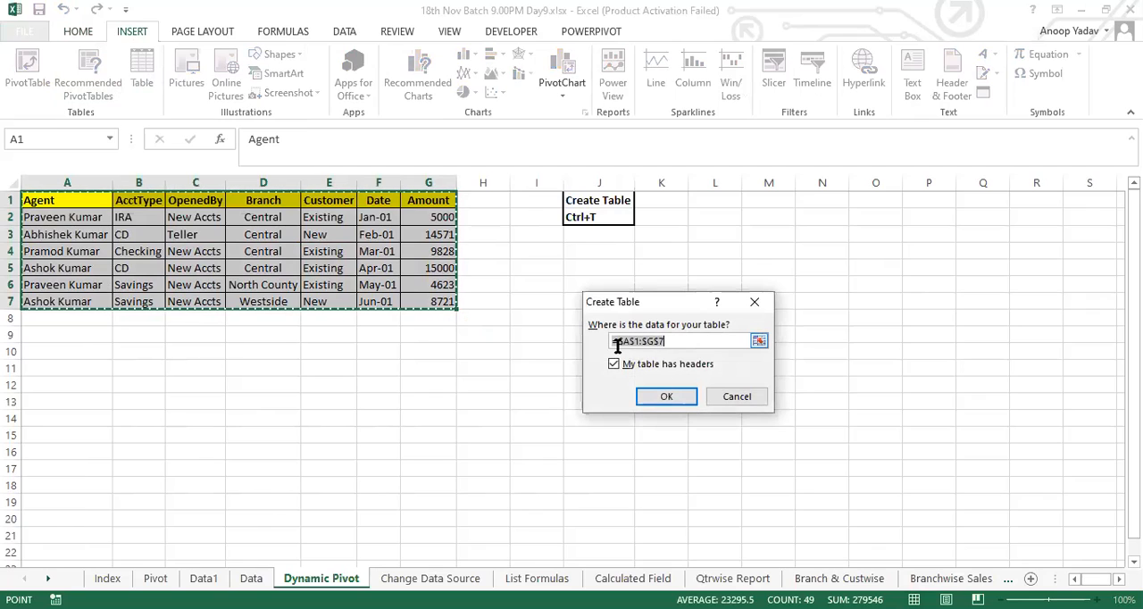
left_click(666, 399)
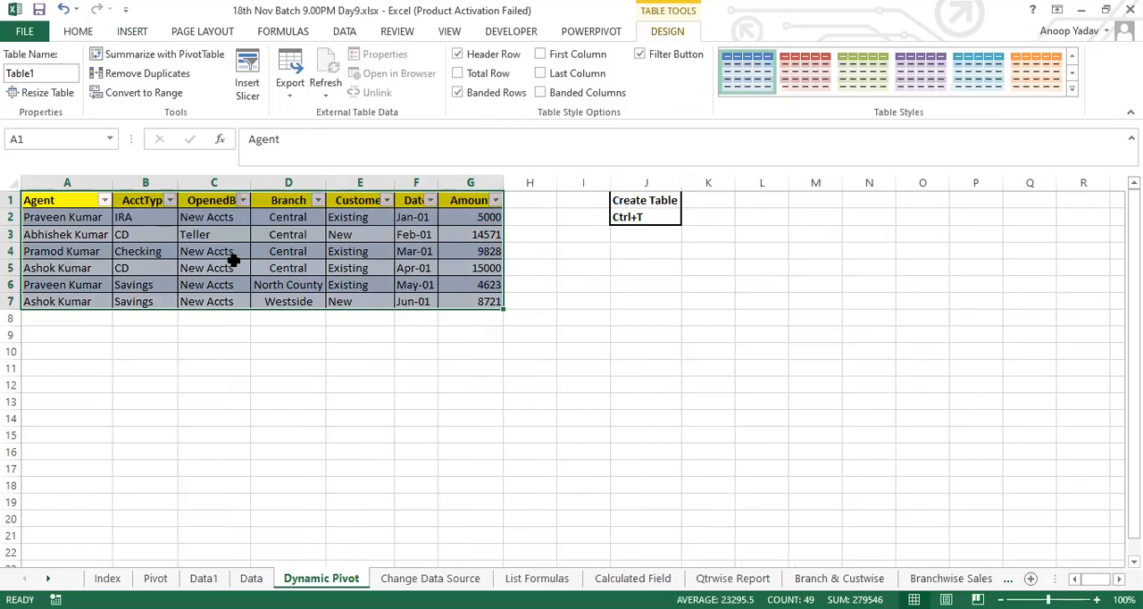
Step: Remove the filter buttons from the table's header row and select the whole table A1:G7
key("alt")
key("ctrl+shift+l")
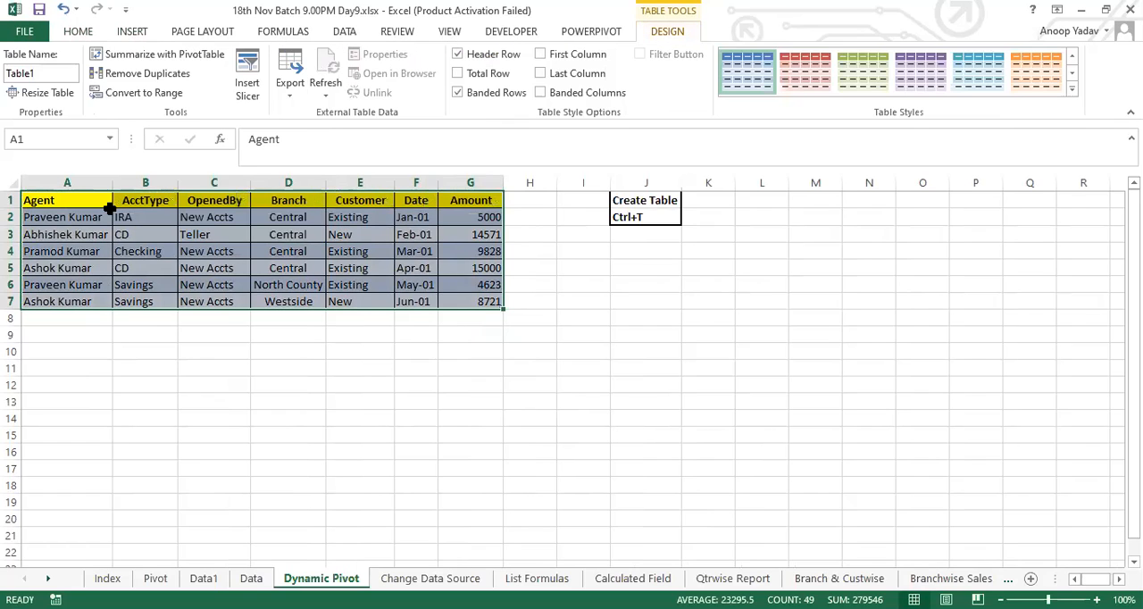
left_click_drag(84, 202, 459, 298)
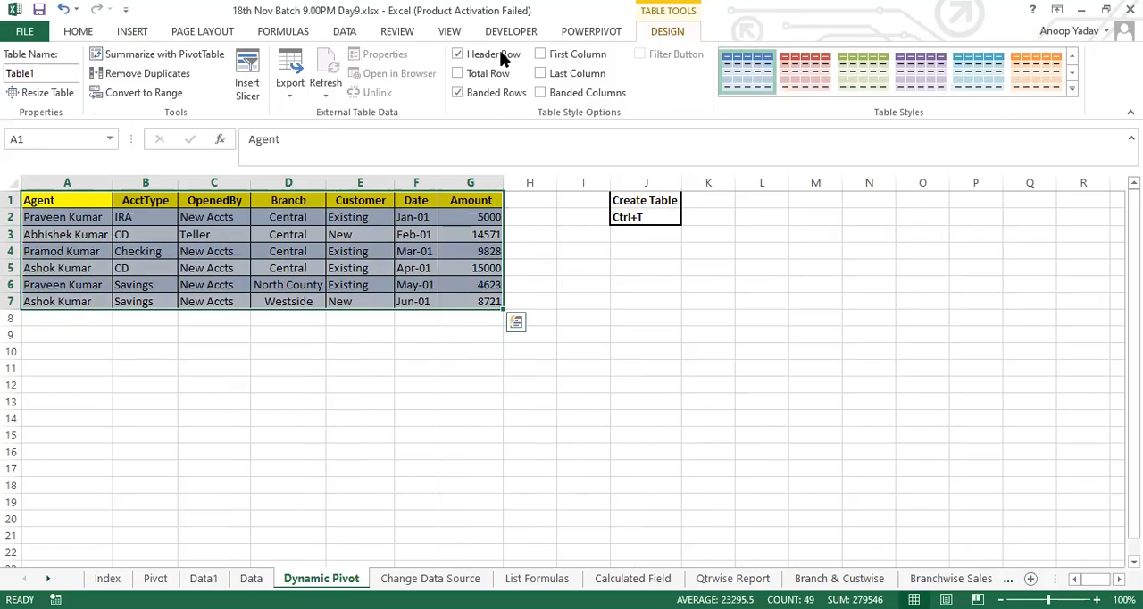